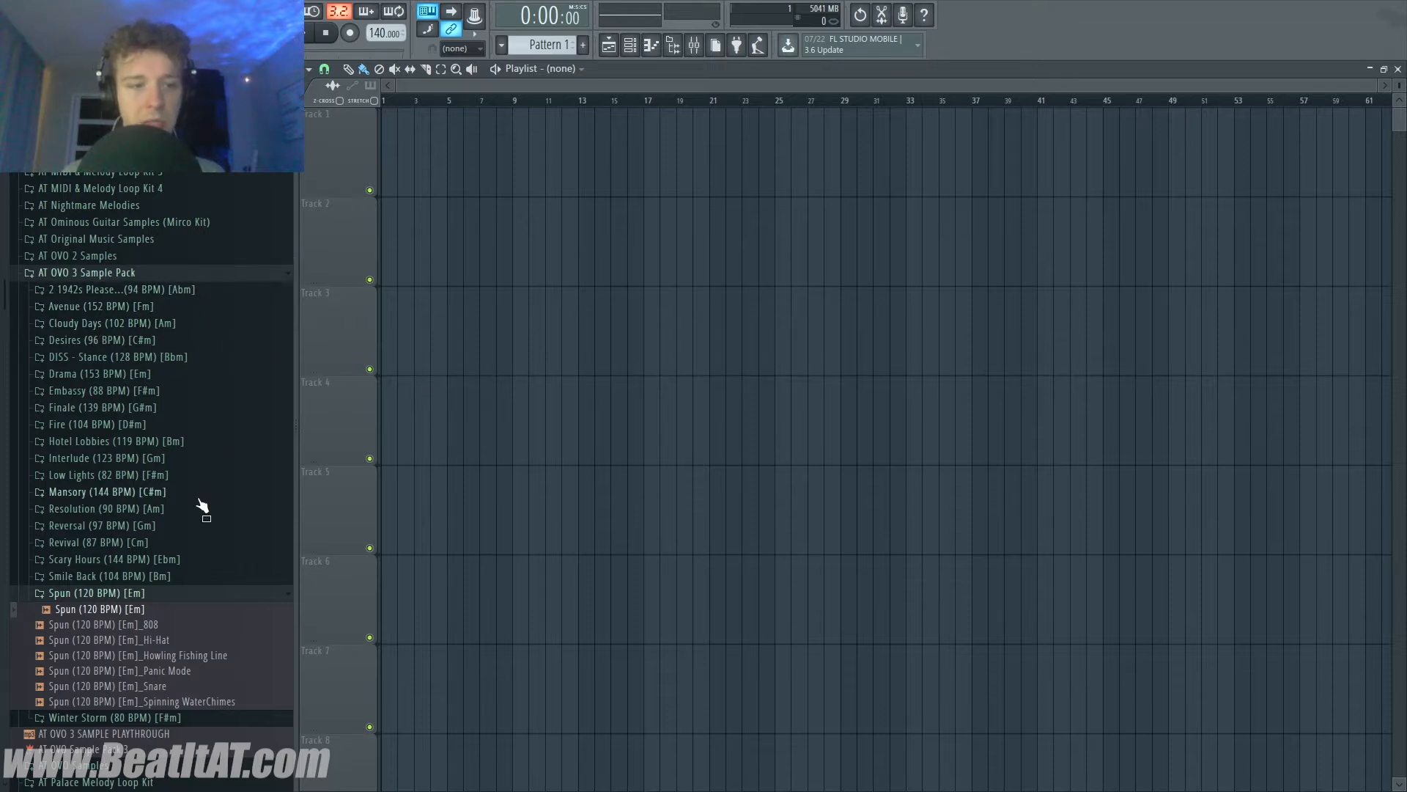
- Open the Avenue (152 BPM) [Fm] folder in the AT OVO 3 Sample Pack and audition its full loop
{"action": "left_click", "coordinate": [220, 595]}
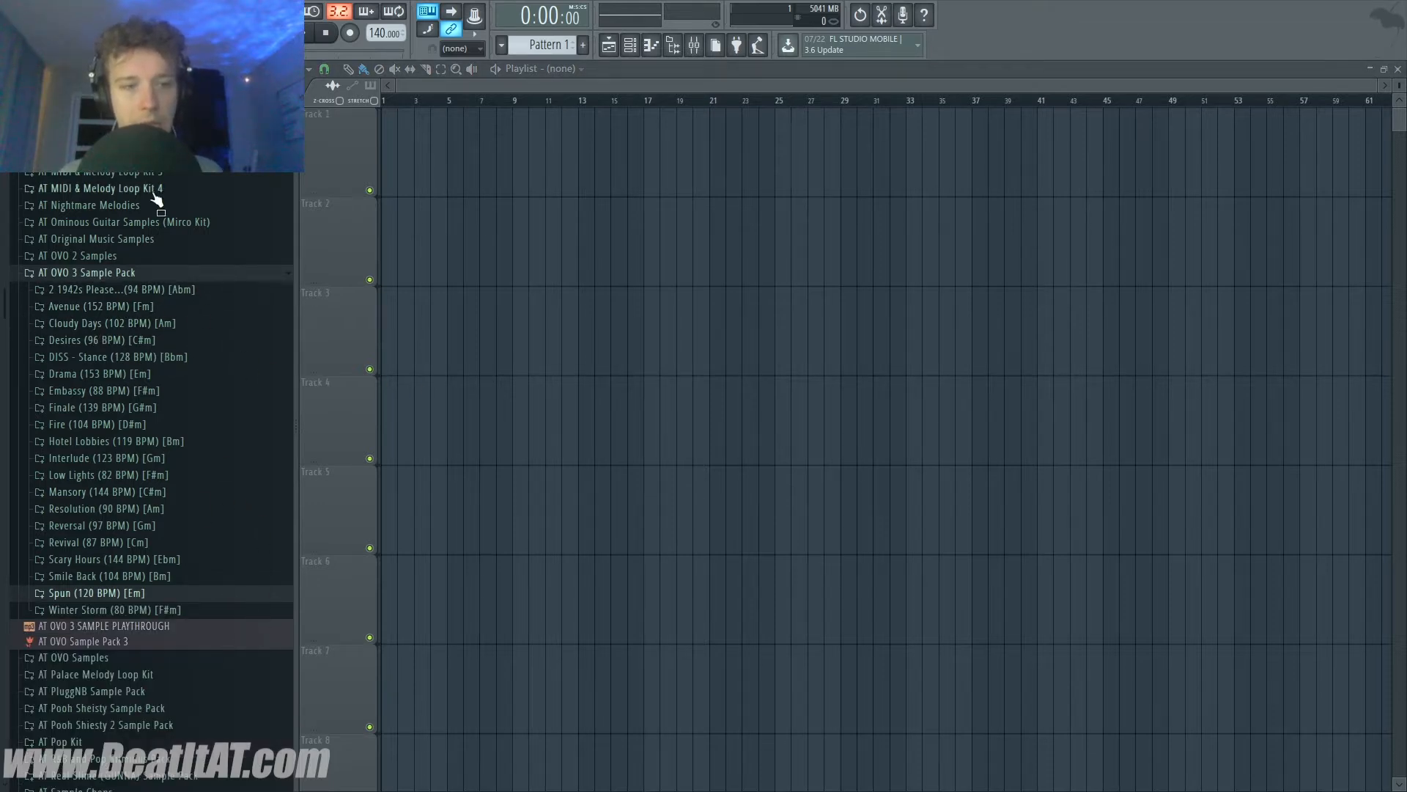
{"action": "left_click", "coordinate": [98, 310]}
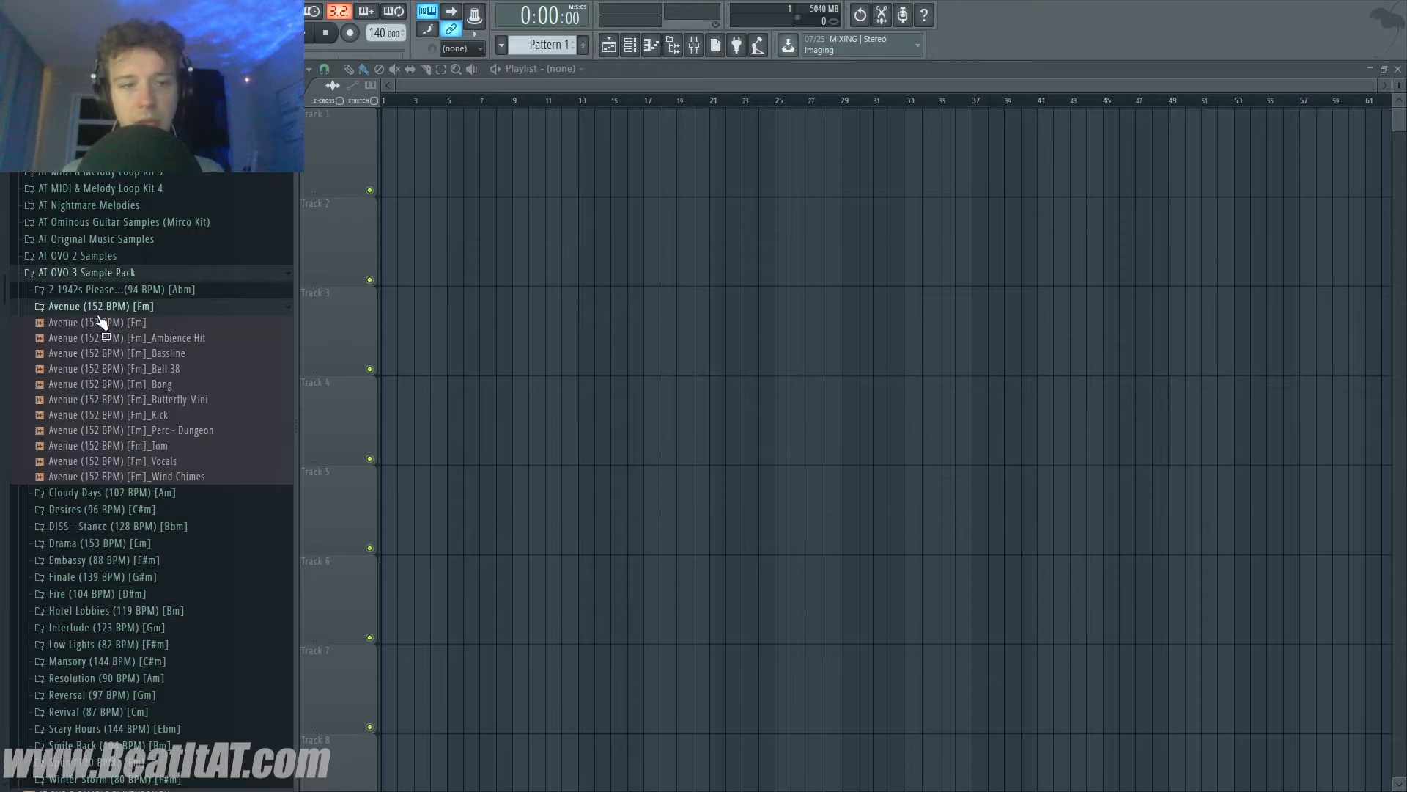
{"action": "left_click_drag", "start_coordinate": [101, 322], "coordinate": [178, 327]}
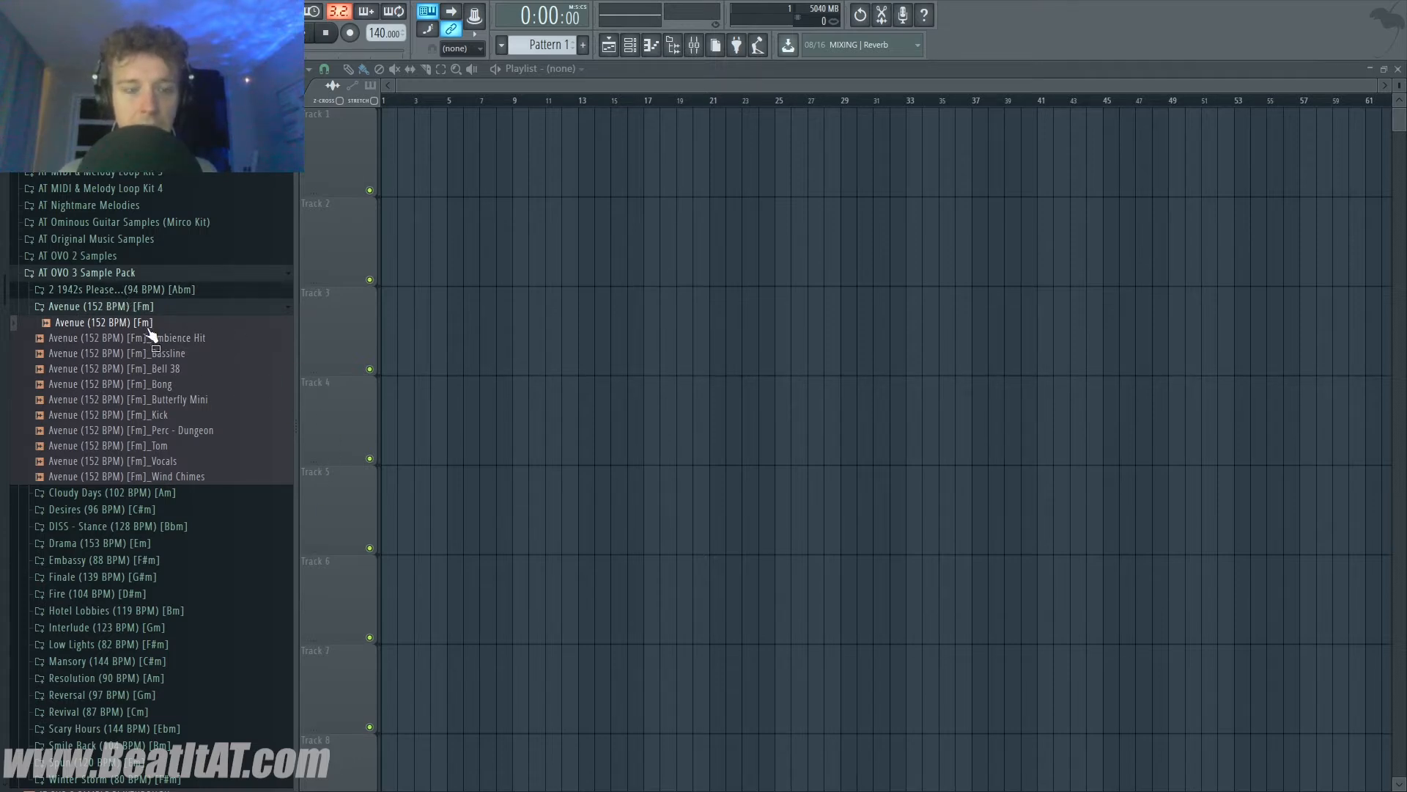
- Set the project tempo to 152 BPM
{"action": "right_click", "coordinate": [382, 36]}
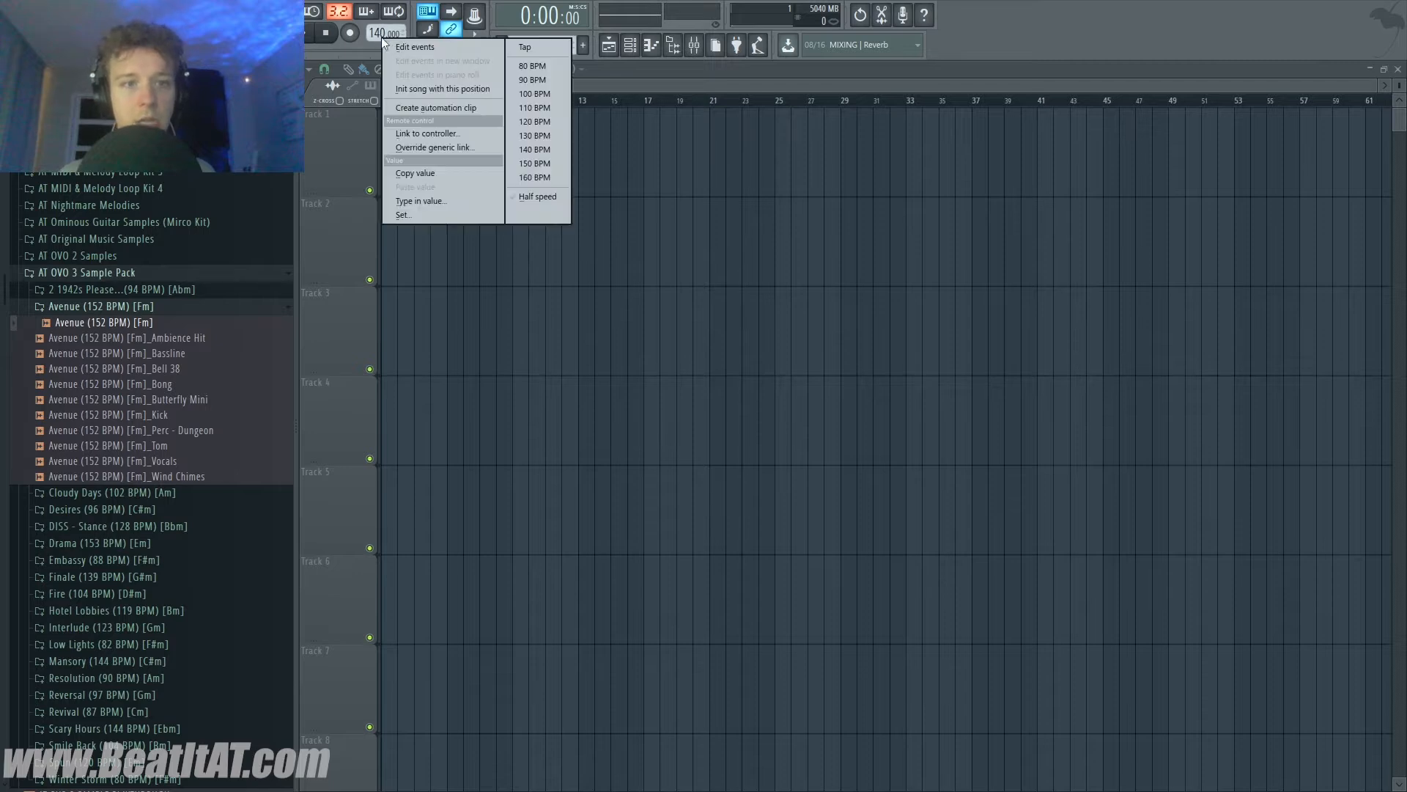
{"action": "left_click", "coordinate": [459, 198]}
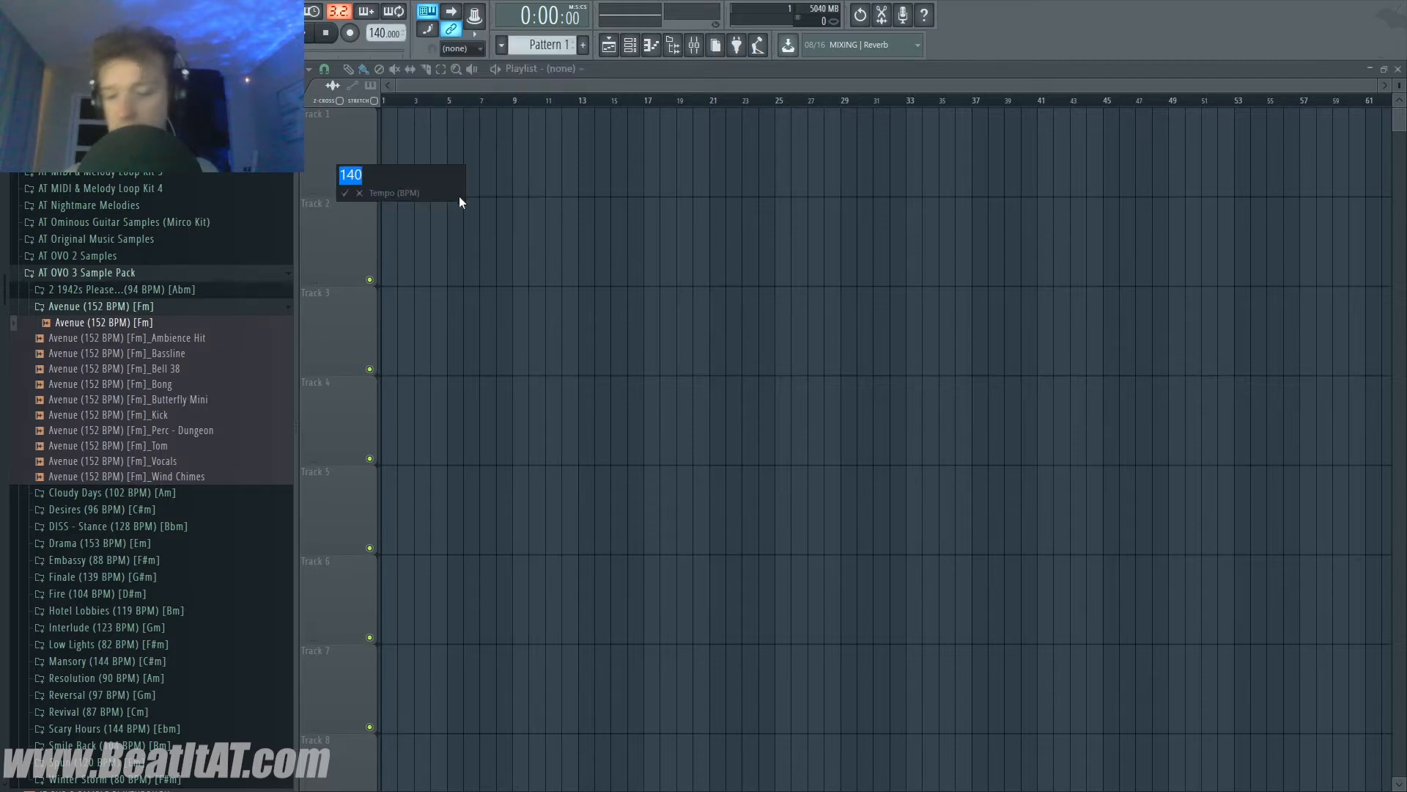
{"action": "type", "text": "152"}
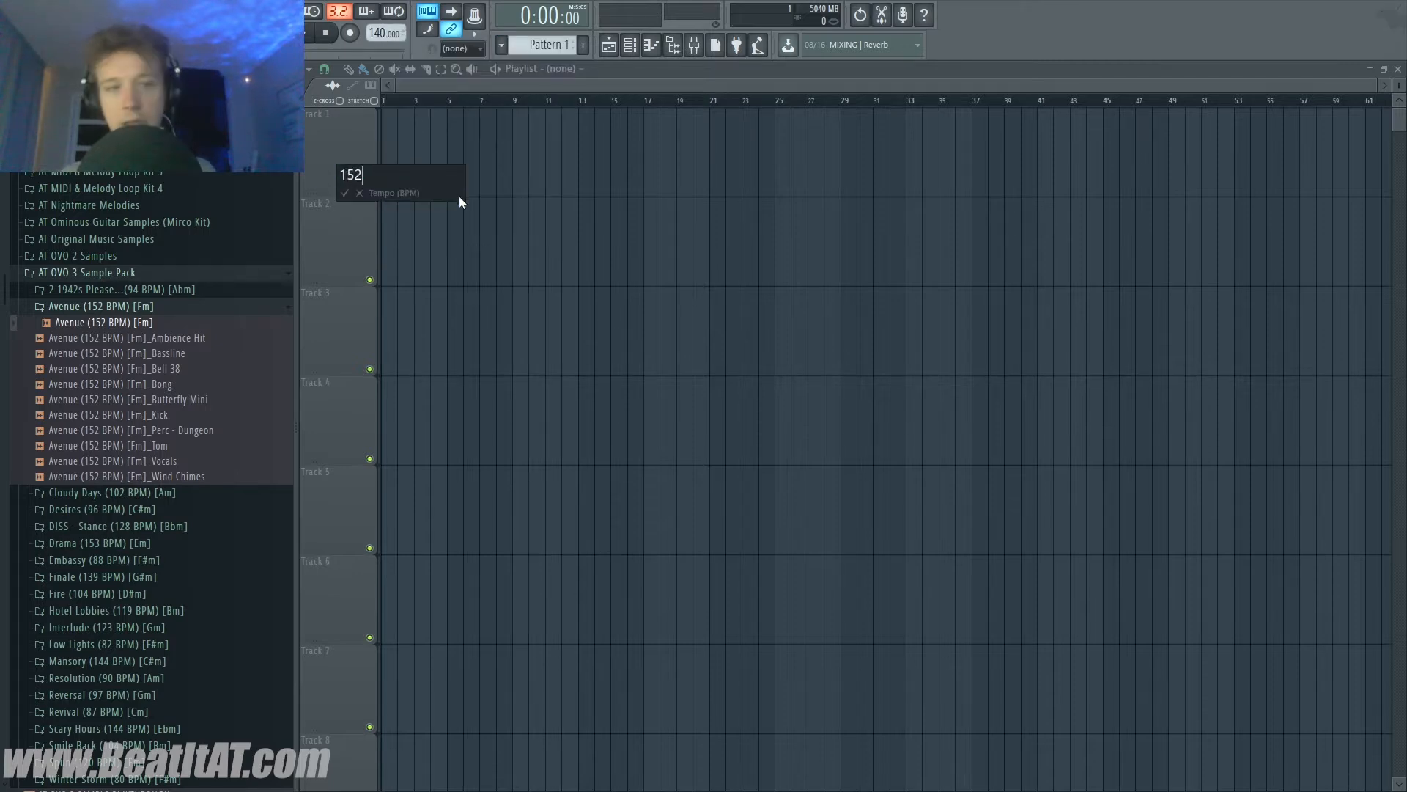
{"action": "key", "text": "Return"}
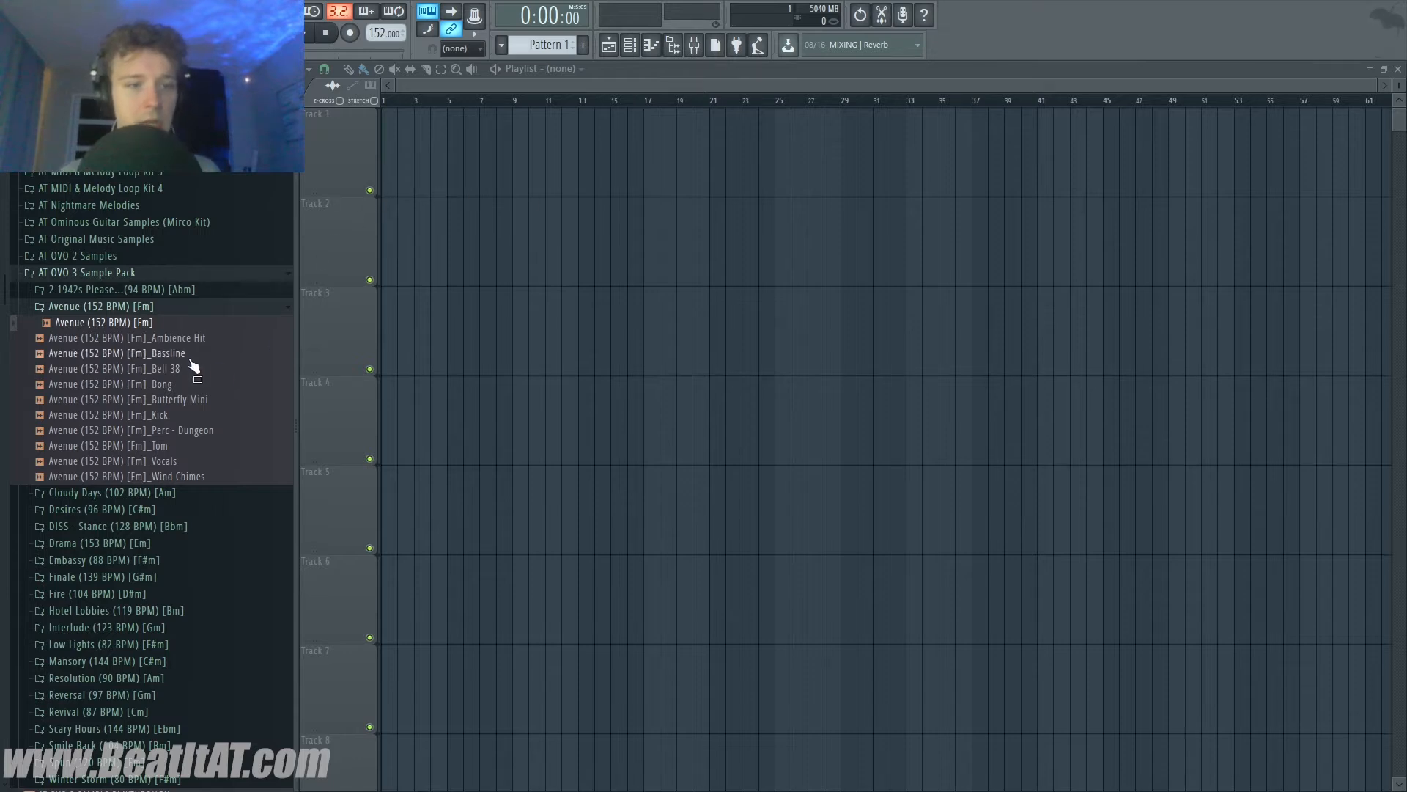
{"action": "left_click", "coordinate": [630, 46]}
{"action": "left_click_drag", "start_coordinate": [620, 67], "coordinate": [653, 229]}
{"action": "left_click", "coordinate": [661, 147]}
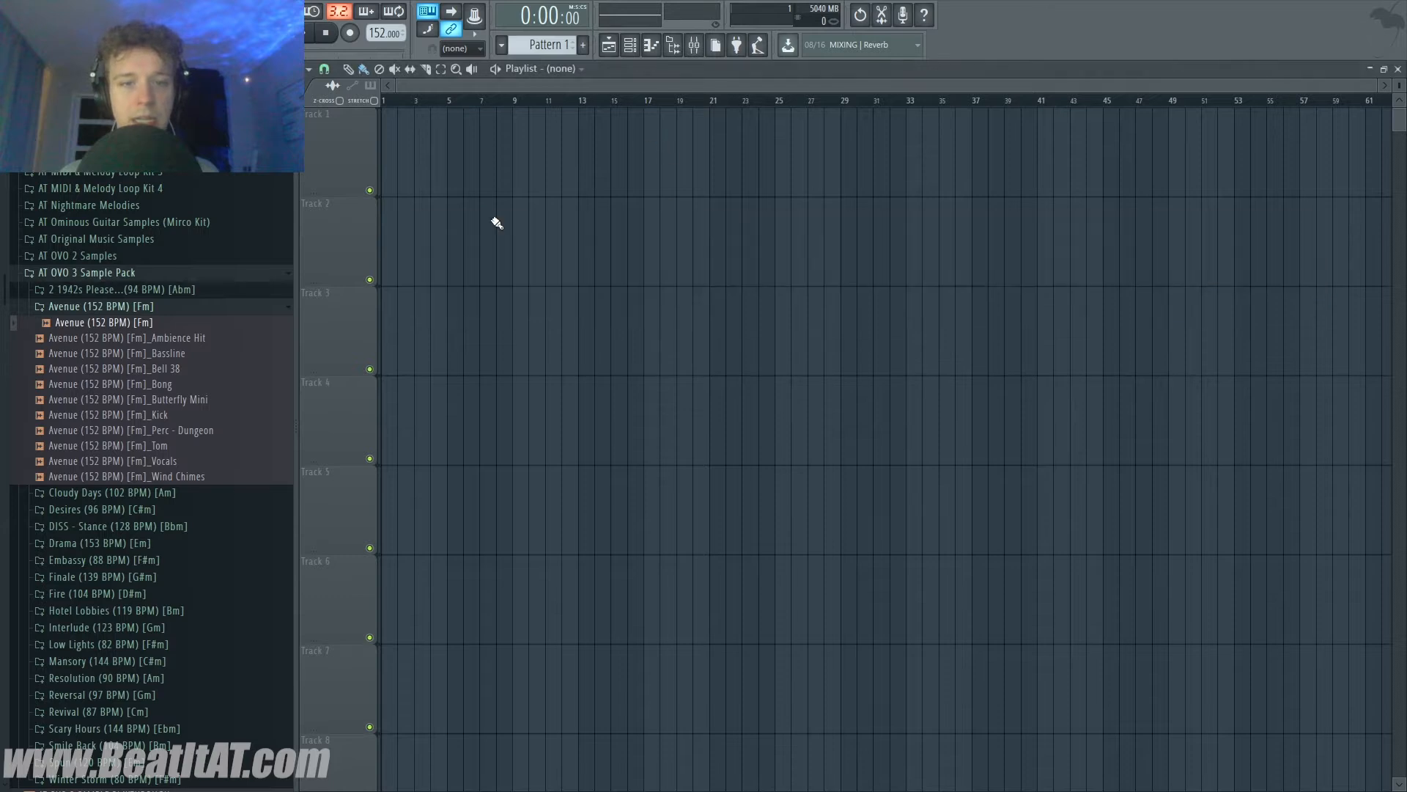
- Place the Avenue stems Ambience Hit, Bassline, Bell 38, Bong and Butterfly Mini at bar 1 on tracks 1 to 5
{"action": "left_click_drag", "start_coordinate": [179, 340], "coordinate": [497, 156]}
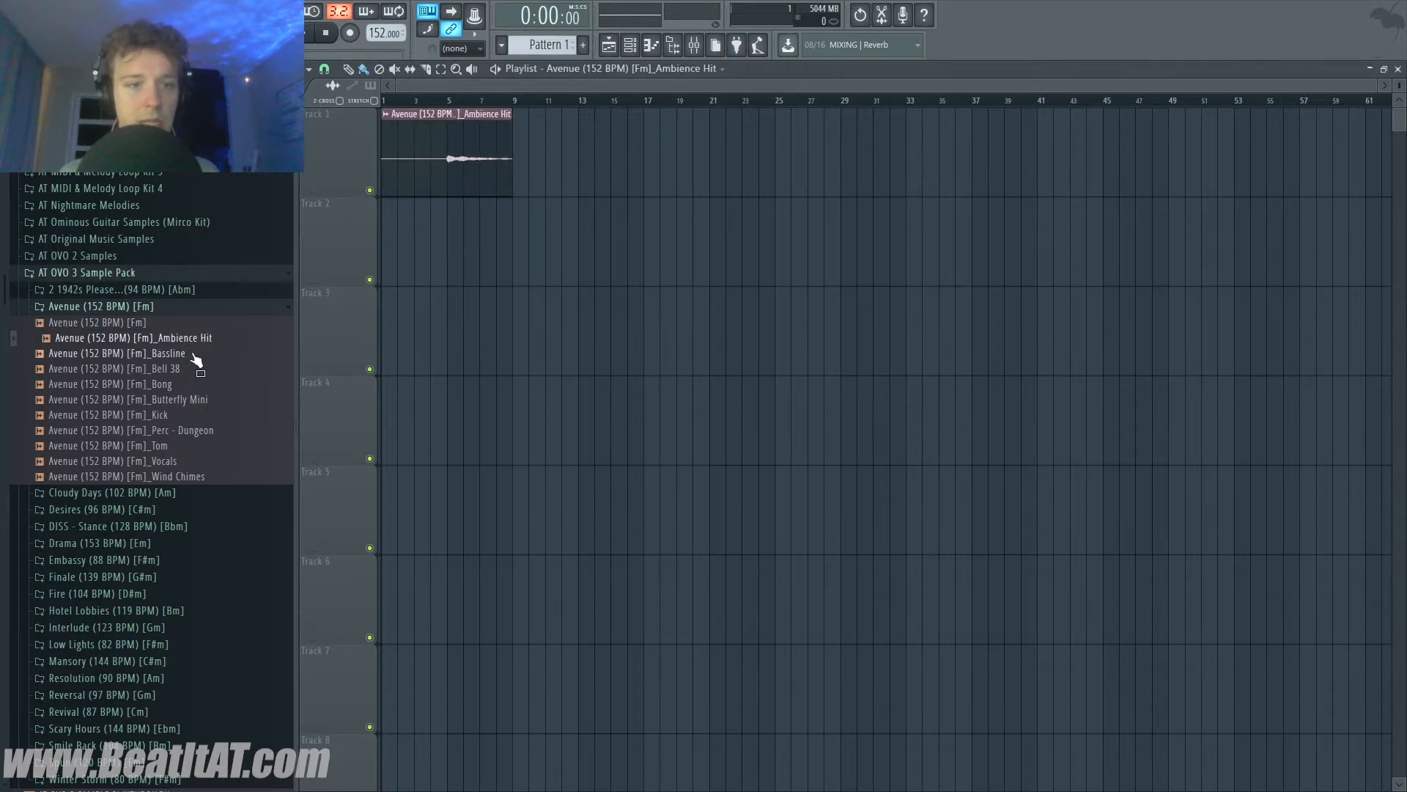
{"action": "left_click_drag", "start_coordinate": [192, 354], "coordinate": [397, 220]}
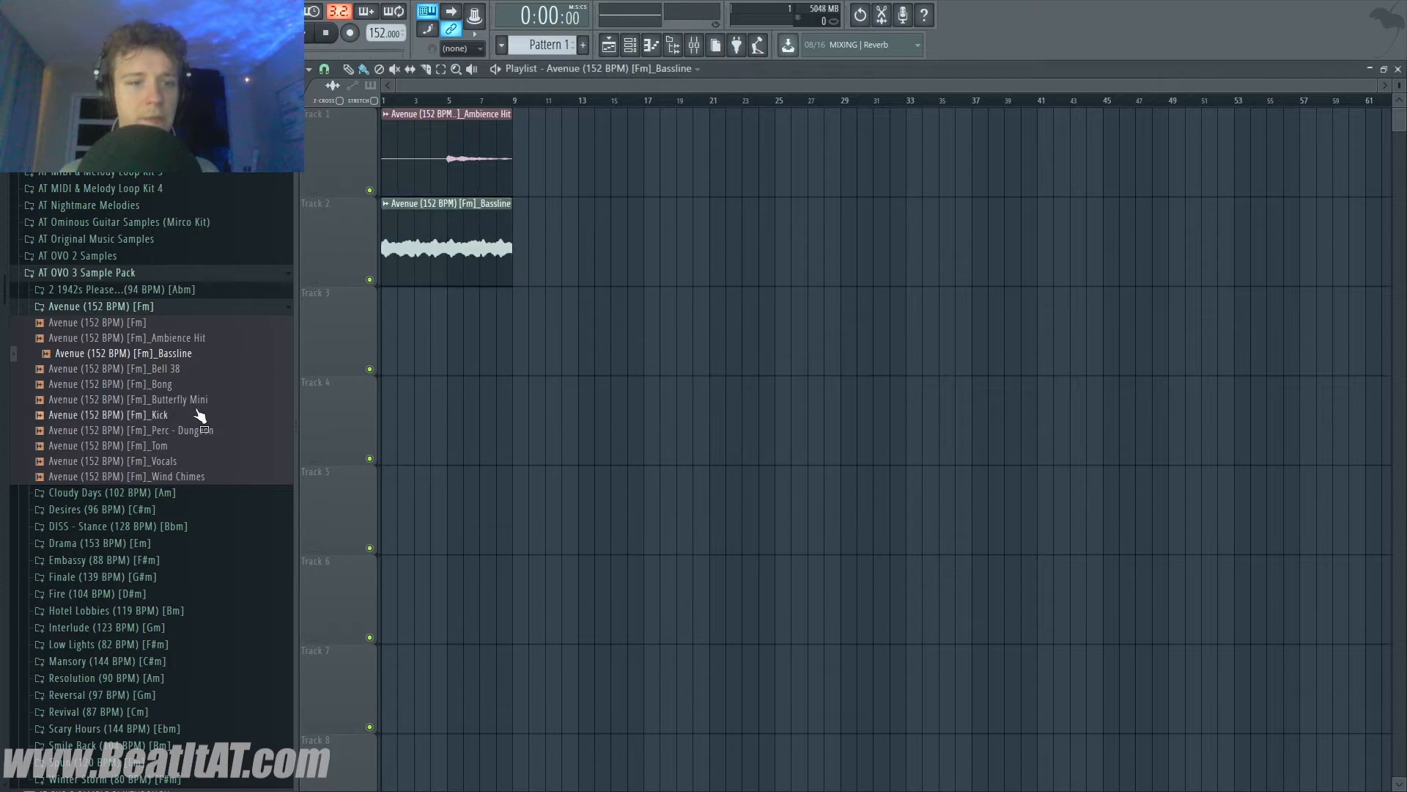
{"action": "left_click_drag", "start_coordinate": [188, 370], "coordinate": [421, 402]}
{"action": "left_click_drag", "start_coordinate": [268, 402], "coordinate": [442, 511]}
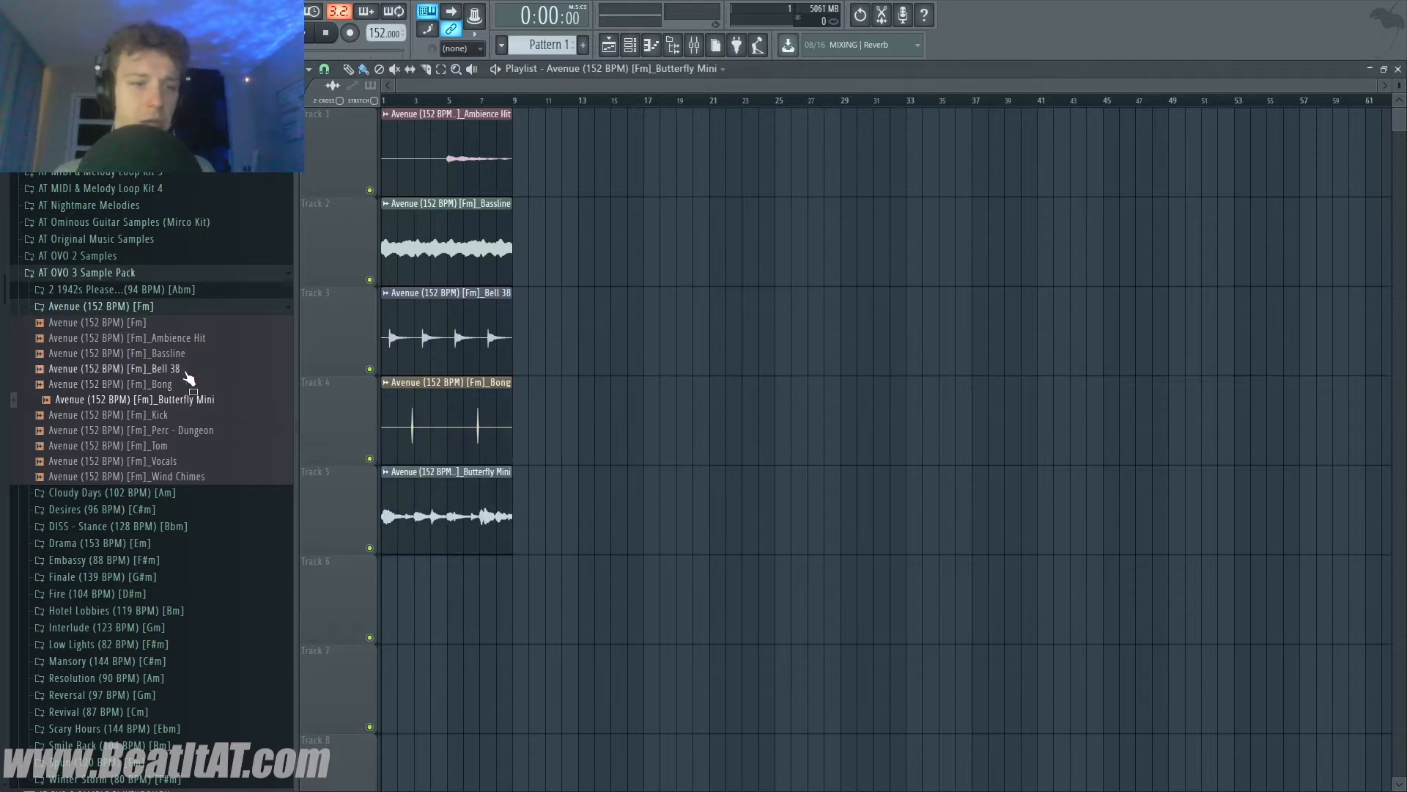
- Place the Avenue stems Kick, Perc - Dungeon, Tom, Vocals and Wind Chimes at bar 1 on tracks 6 to 10
{"action": "left_click_drag", "start_coordinate": [124, 415], "coordinate": [403, 638]}
{"action": "left_click_drag", "start_coordinate": [132, 430], "coordinate": [451, 697]}
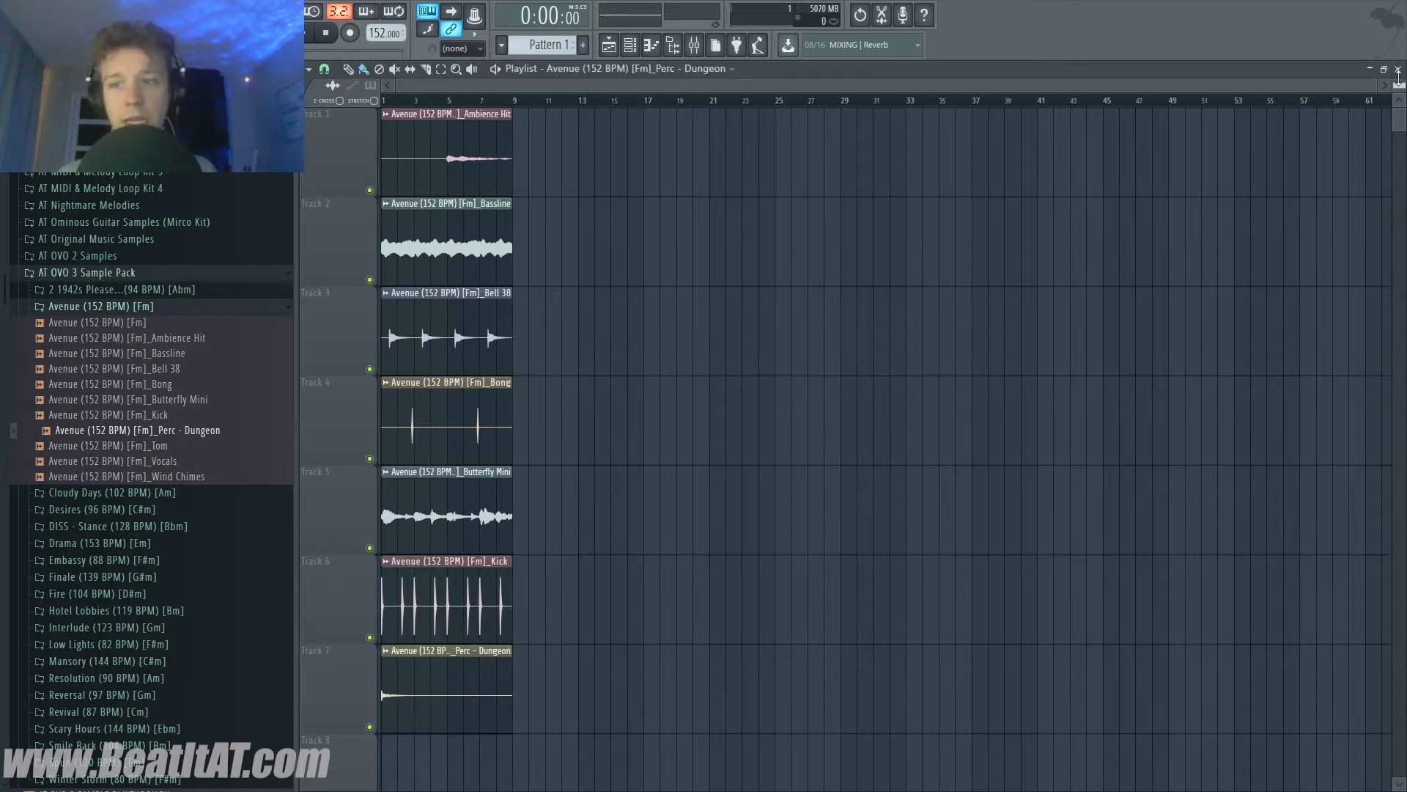
{"action": "left_click_drag", "start_coordinate": [1400, 82], "coordinate": [1399, 86]}
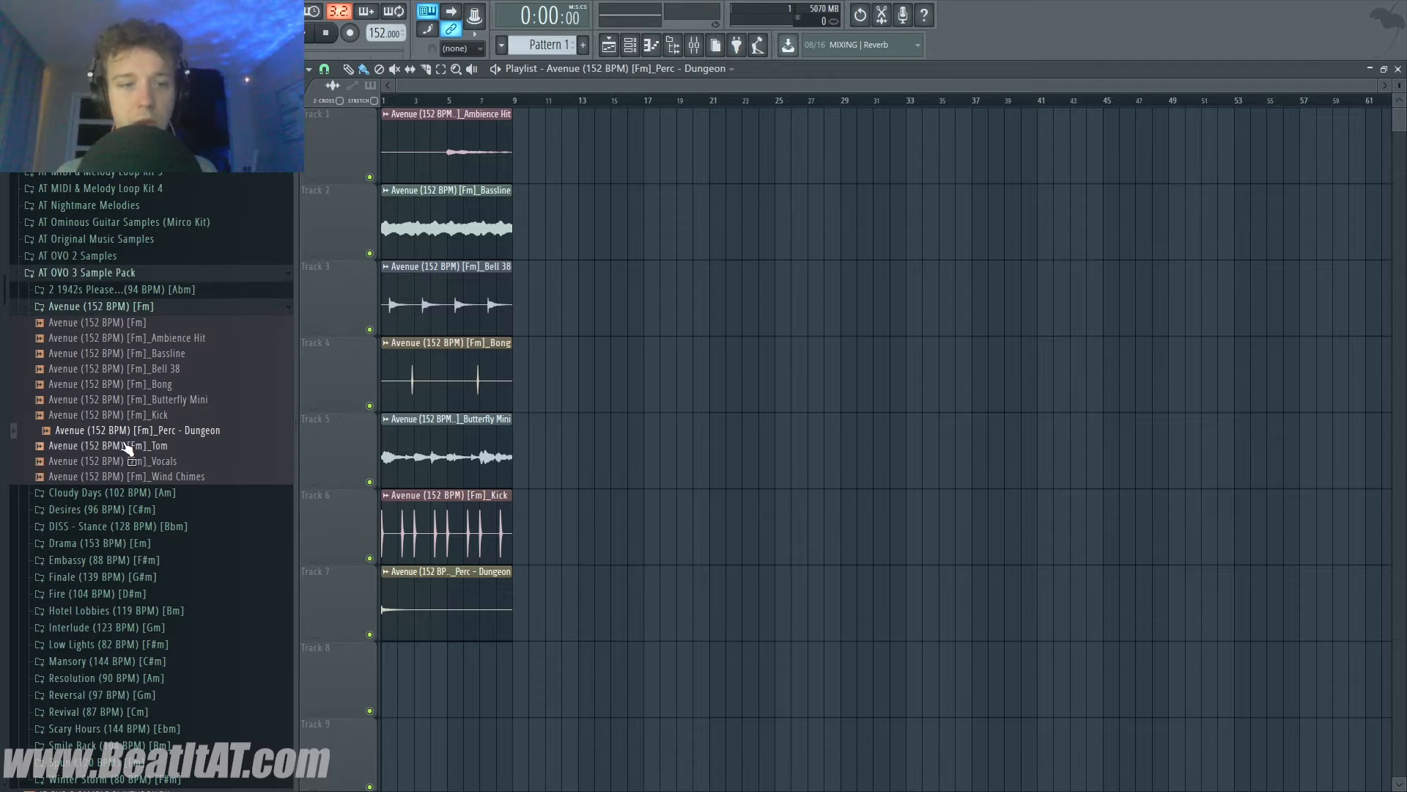
{"action": "left_click_drag", "start_coordinate": [125, 446], "coordinate": [424, 671]}
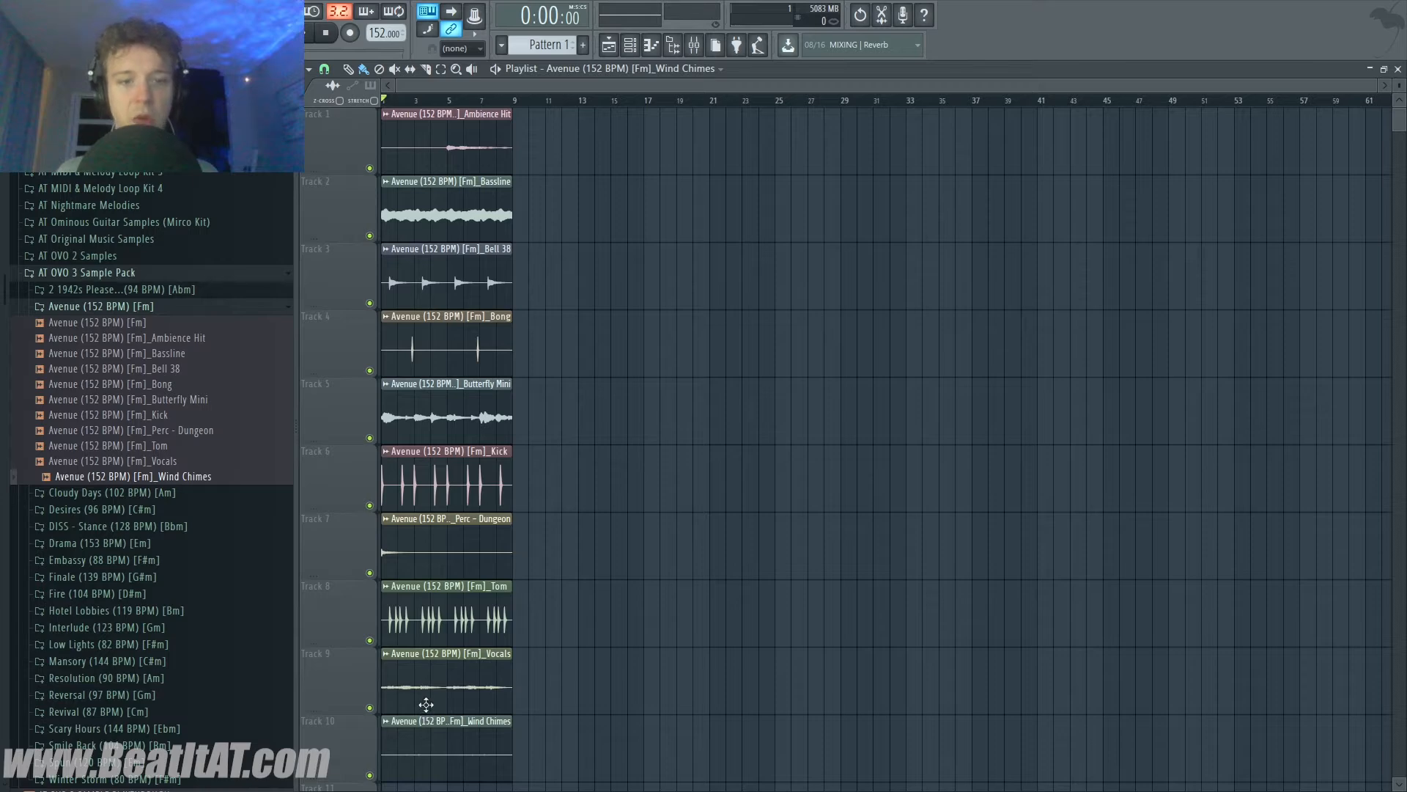
- Play all ten stems together and look over their waveforms at a closer view of the first eight bars
{"action": "left_click", "coordinate": [651, 45]}
{"action": "key", "text": "space"}
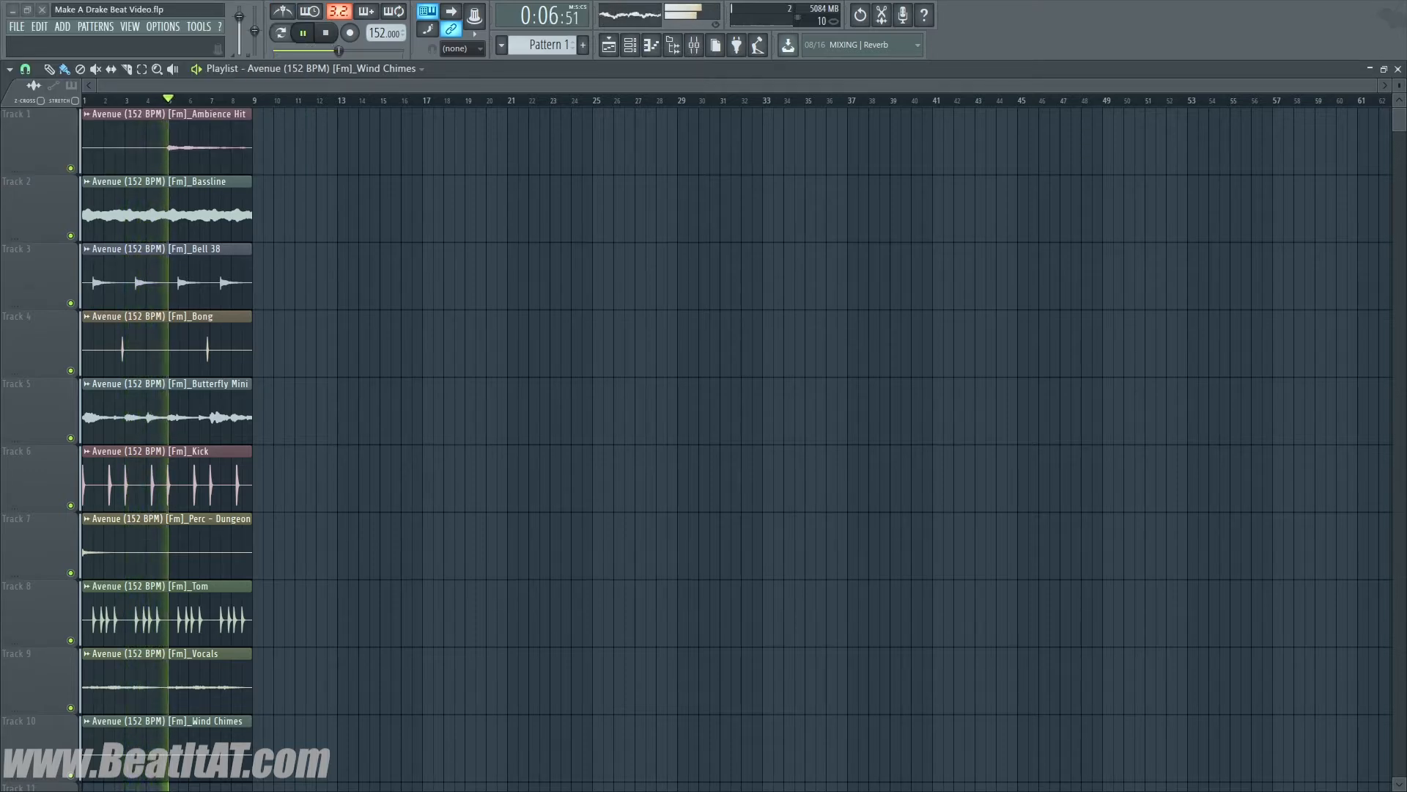
{"action": "left_click", "coordinate": [1380, 87]}
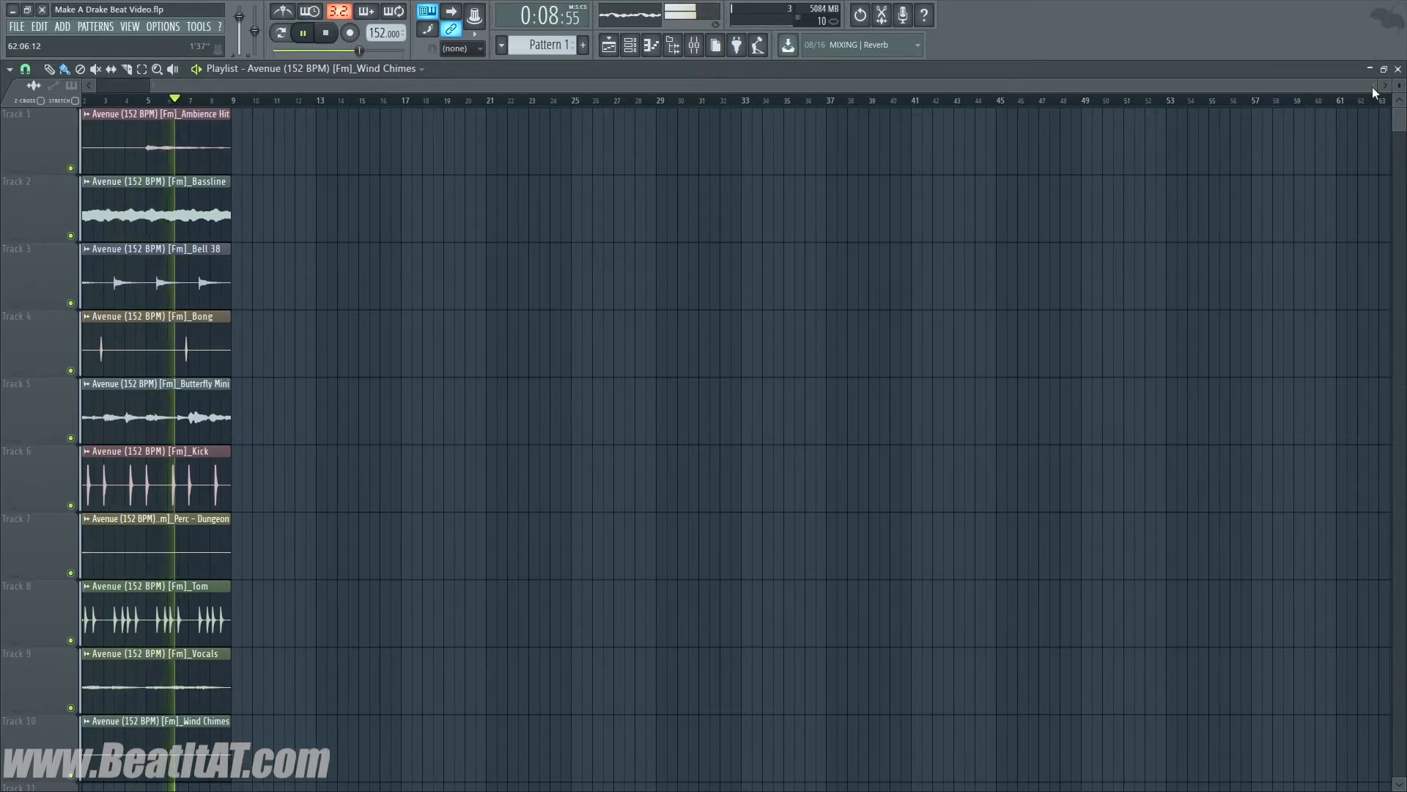
{"action": "left_click_drag", "start_coordinate": [1373, 87], "coordinate": [1379, 87]}
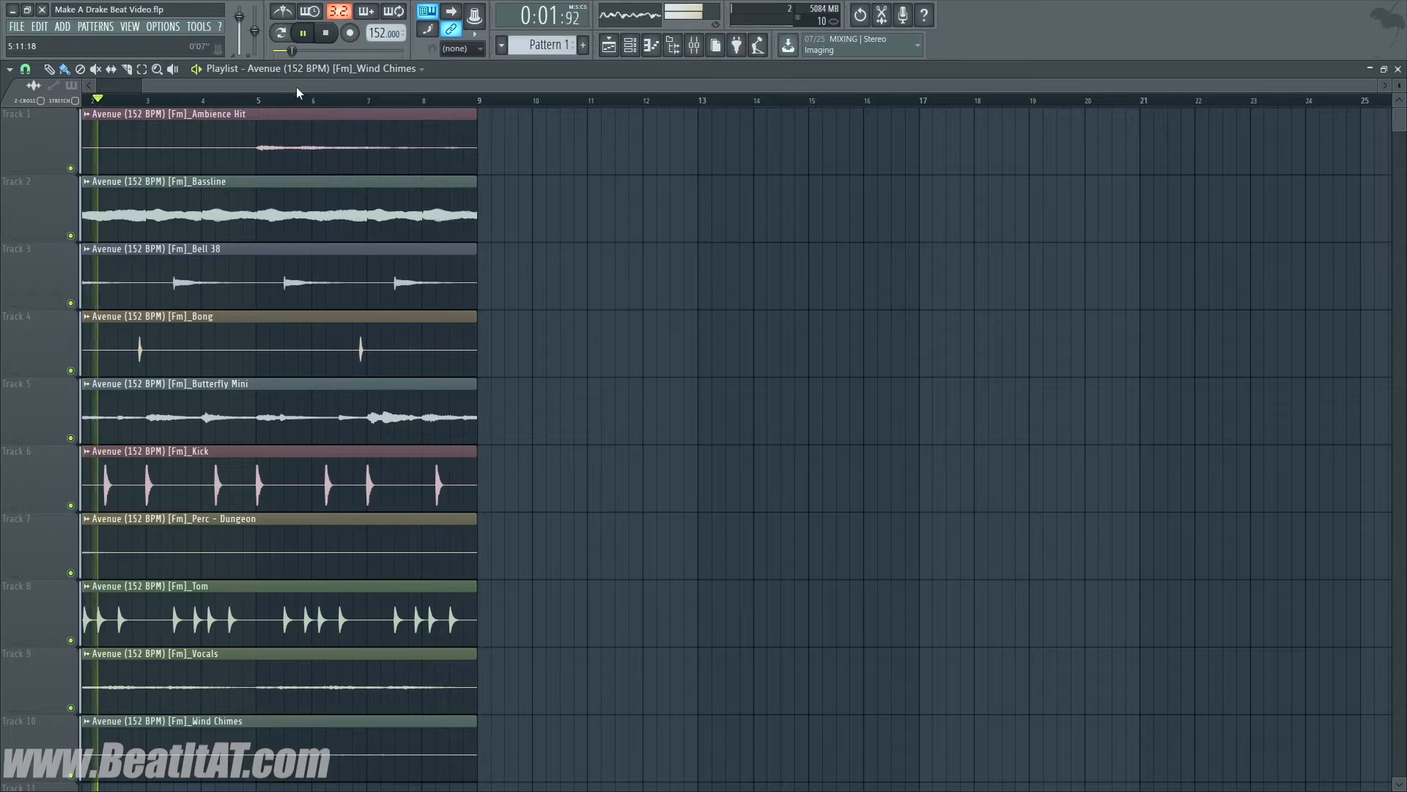
{"action": "left_click_drag", "start_coordinate": [296, 86], "coordinate": [15, 93]}
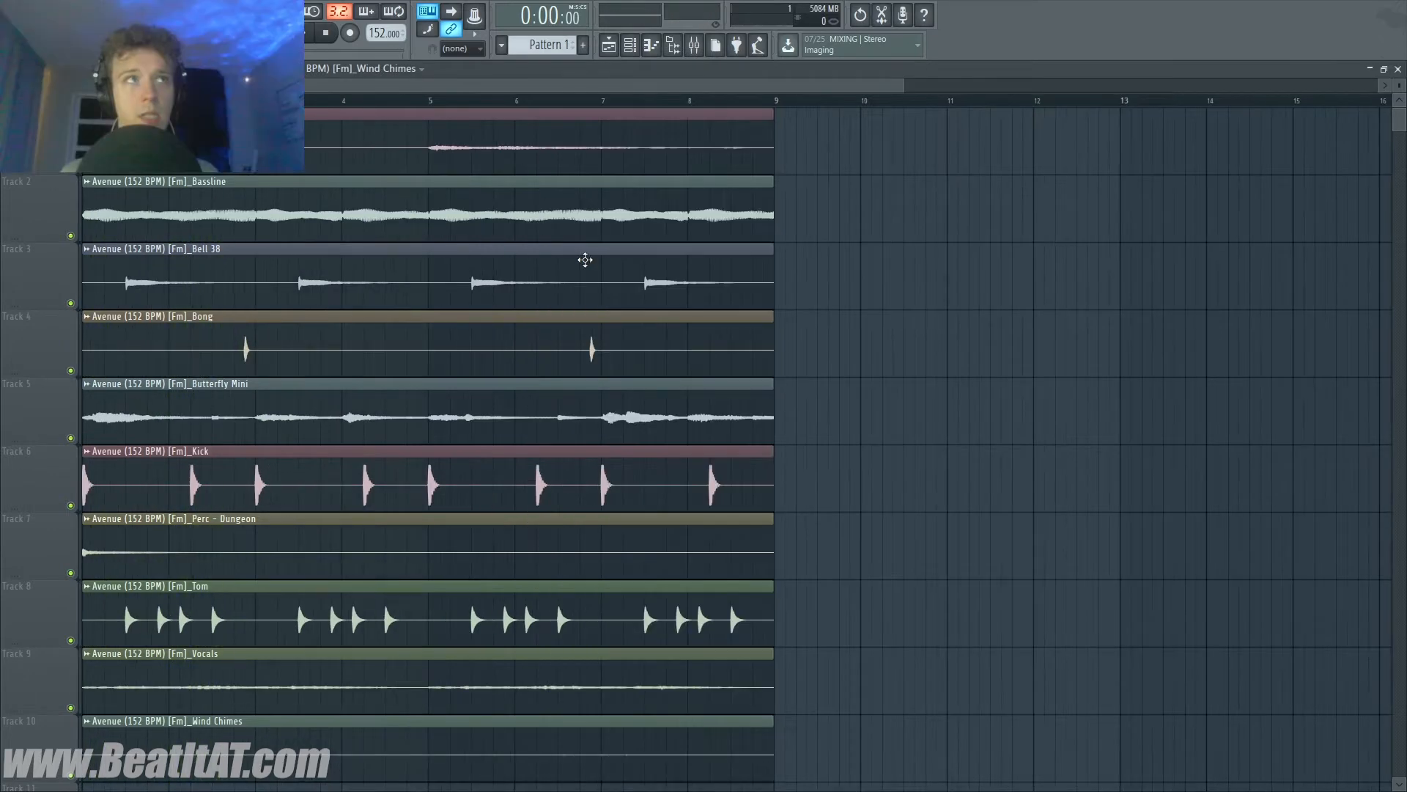
{"action": "scroll", "coordinate": [760, 383], "scroll_direction": "down", "scroll_amount": 4}
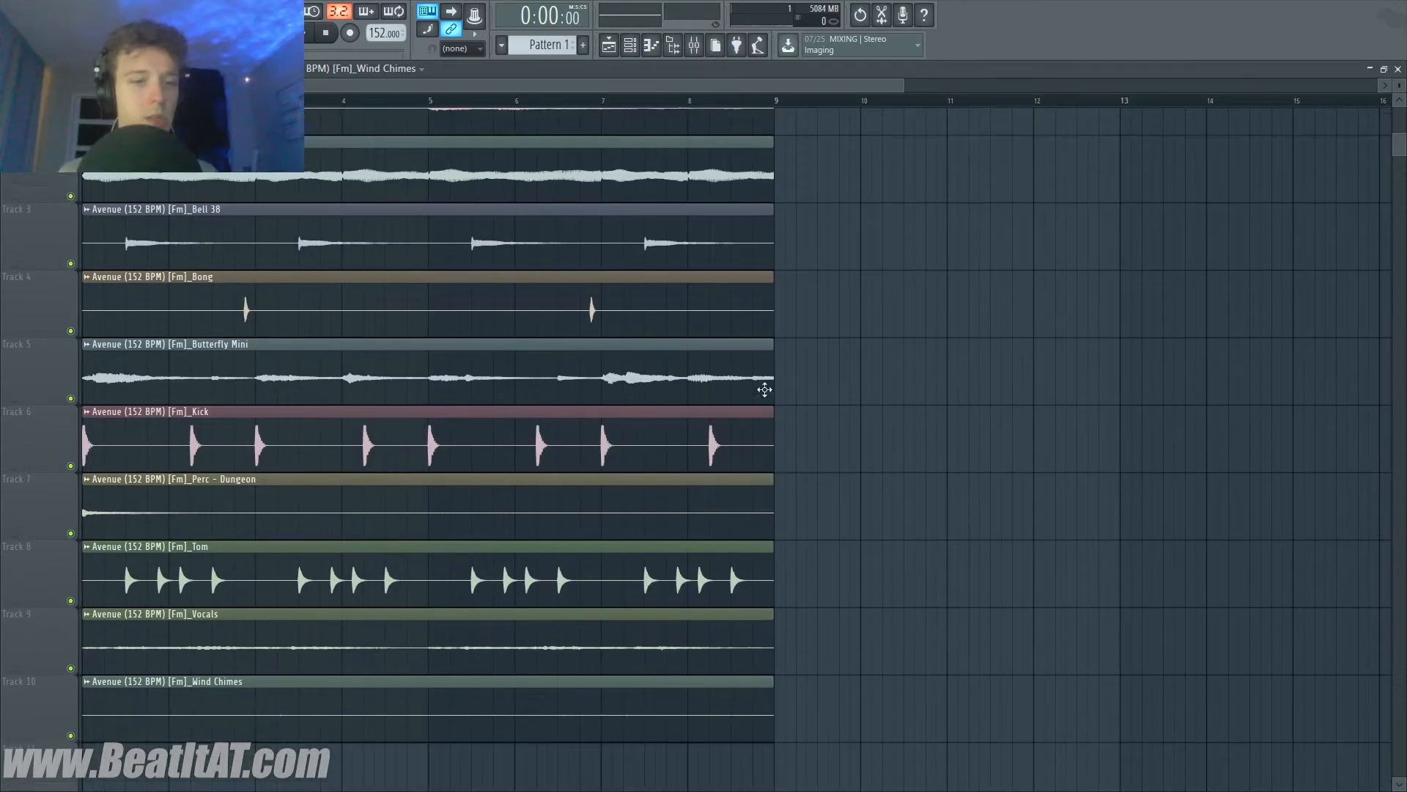
{"action": "scroll", "coordinate": [1018, 583], "scroll_direction": "up", "scroll_amount": 4}
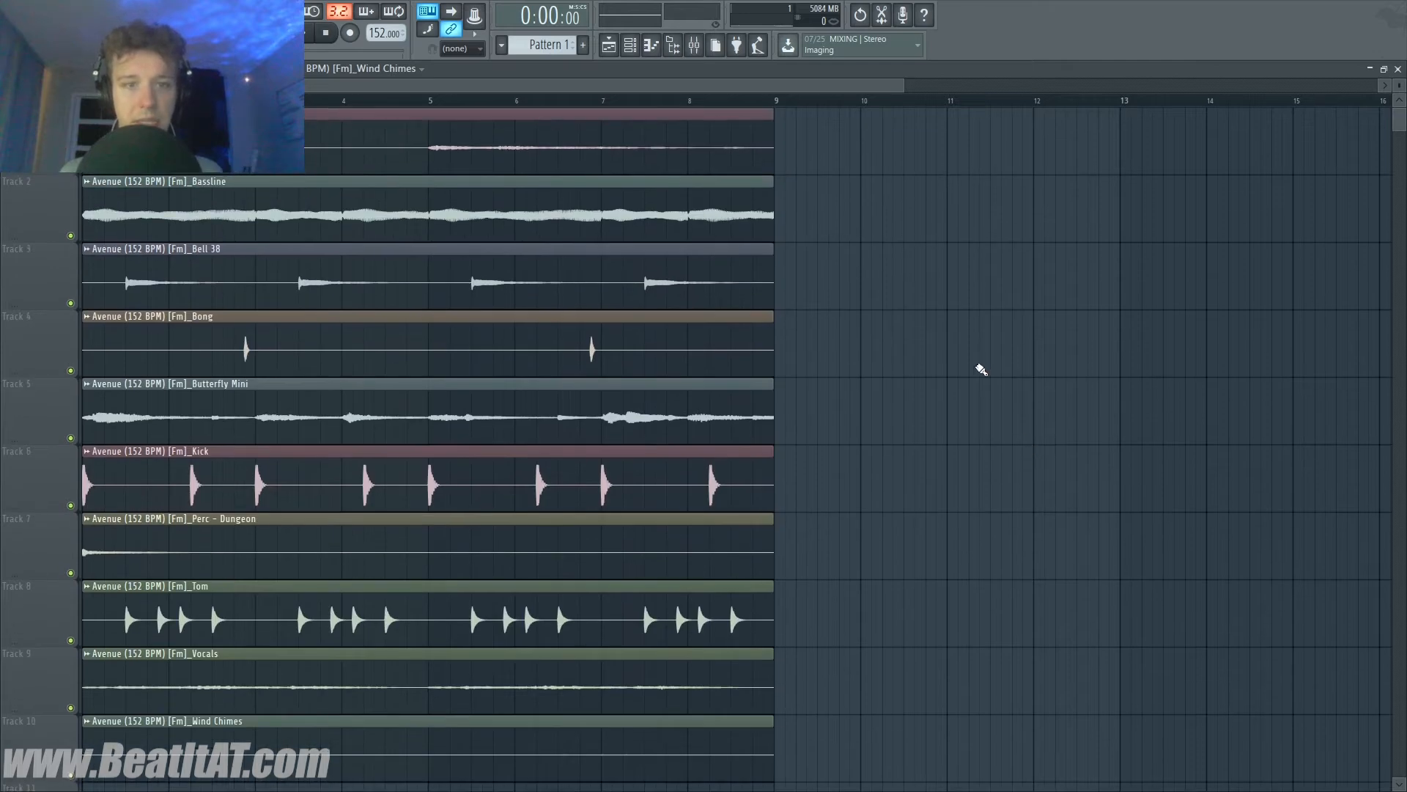
- Solo the Ambience Hit track and play it from bar 5
{"action": "right_click", "coordinate": [73, 171]}
{"action": "left_click", "coordinate": [429, 100]}
{"action": "key", "text": "space"}
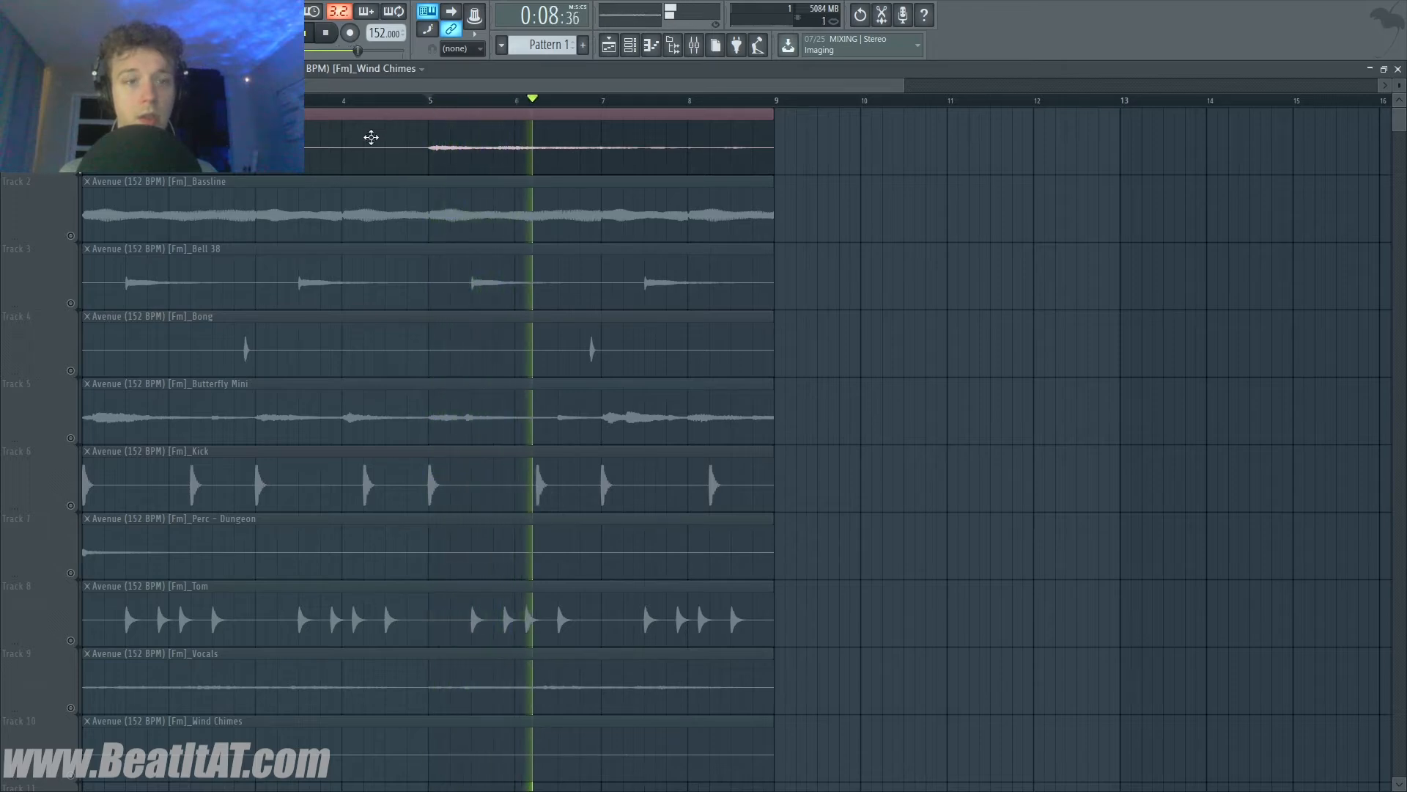
{"action": "key", "text": "space"}
- Unmute the Bassline, Bell 38 and Butterfly Mini tracks one after another, playing back the layered stems each time
{"action": "left_click", "coordinate": [70, 236]}
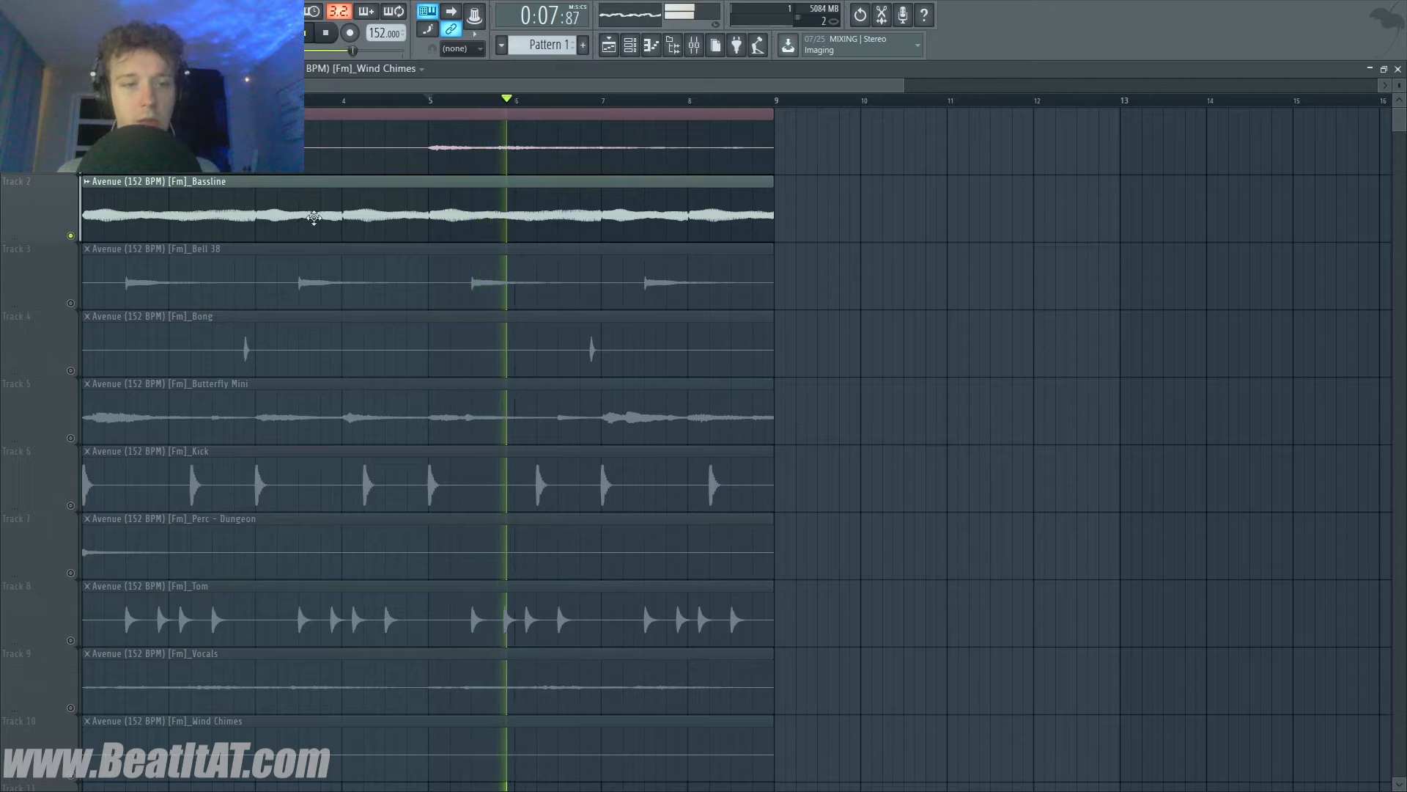
{"action": "key", "text": "space"}
{"action": "left_click", "coordinate": [71, 304]}
{"action": "key", "text": "space"}
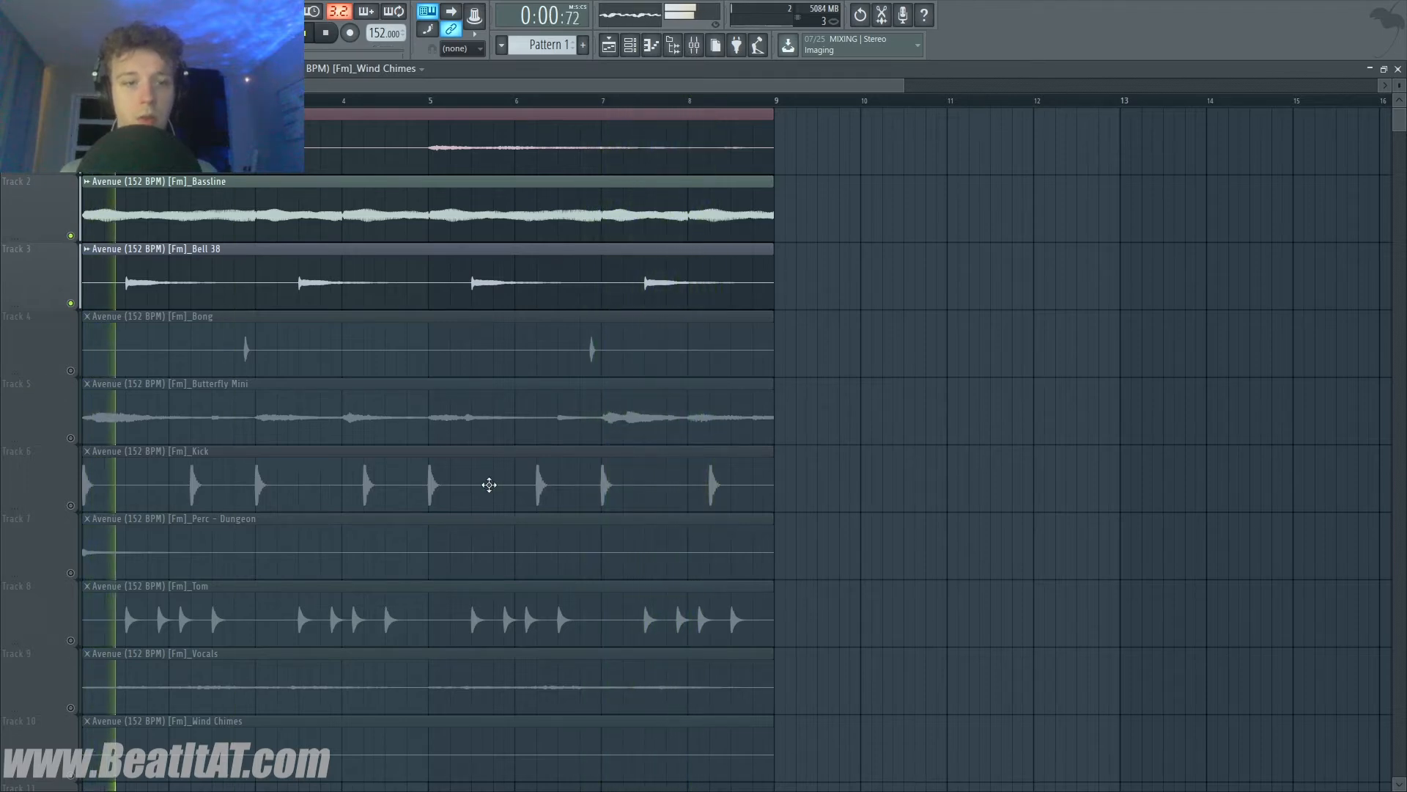
{"action": "key", "text": "space"}
{"action": "left_click", "coordinate": [71, 438]}
{"action": "key", "text": "space"}
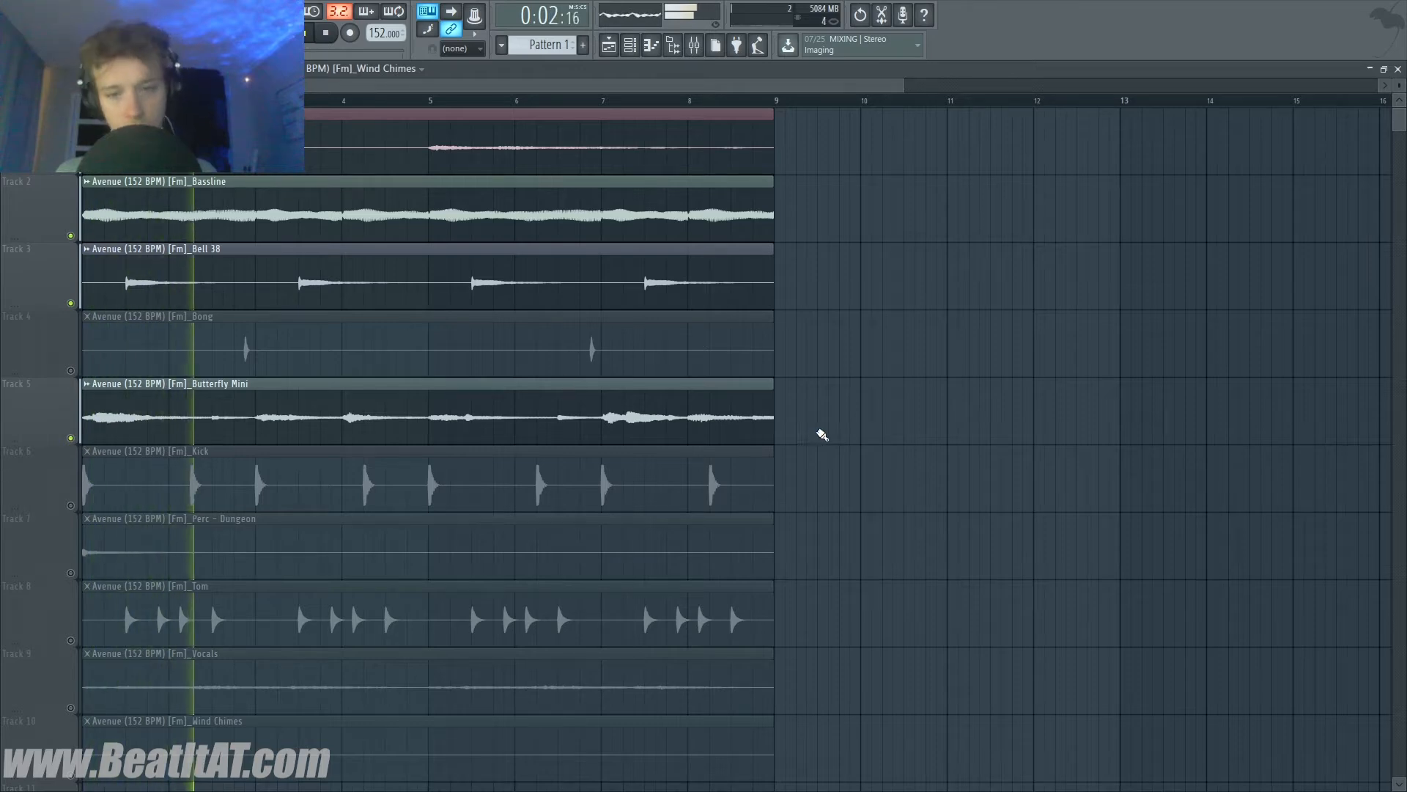
- Duplicate all playlist clips once so the copies start at bar 9, and stop playback
{"action": "key", "text": "ctrl+a"}
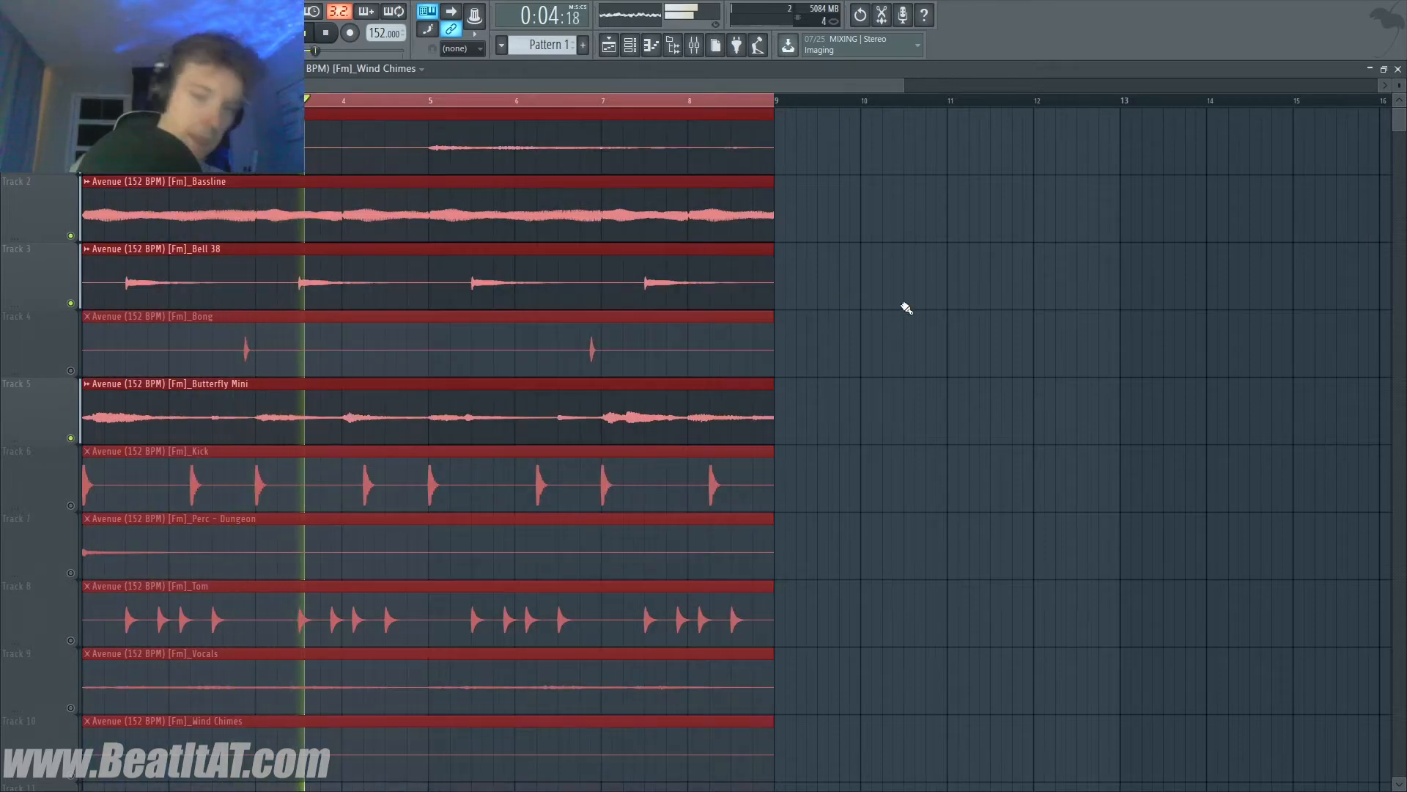
{"action": "key", "text": "ctrl+b"}
{"action": "scroll", "coordinate": [704, 364], "scroll_direction": "down", "scroll_amount": 3}
{"action": "key", "text": "space"}
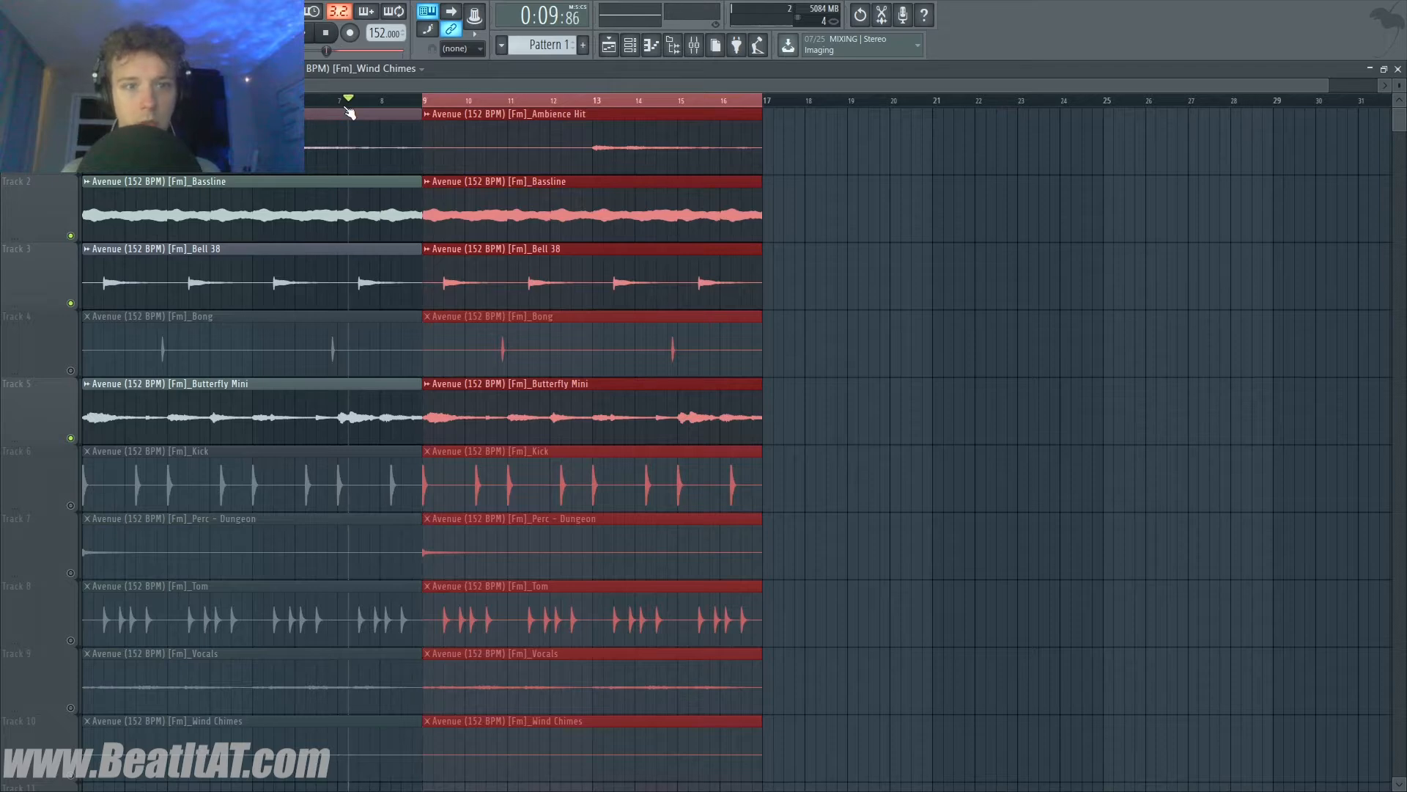
{"action": "left_click_drag", "start_coordinate": [347, 108], "coordinate": [373, 108]}
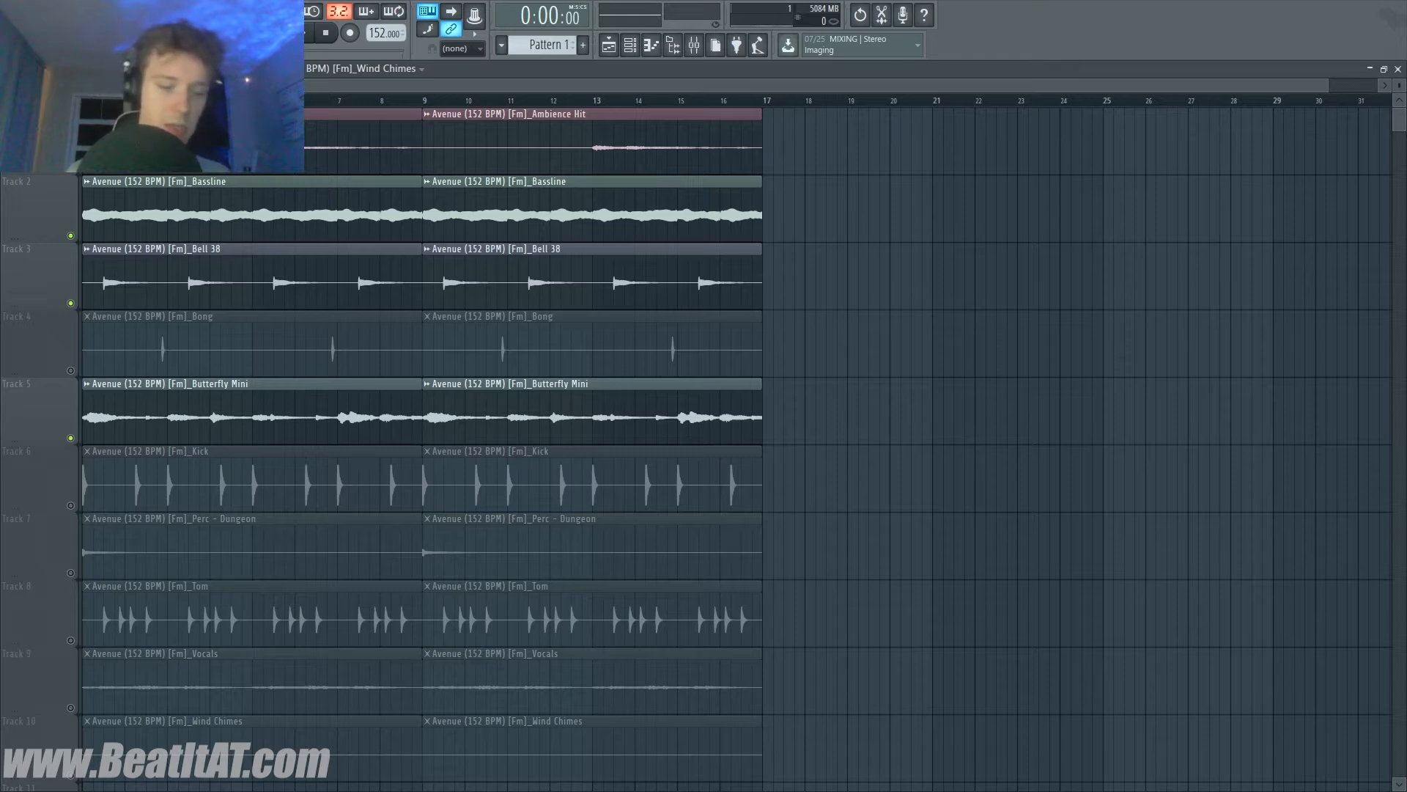
- Unmute the Perc - Dungeon track, try it without its second clip, and place the clip back at bar 9
{"action": "scroll", "coordinate": [733, 440], "scroll_direction": "up", "scroll_amount": 1}
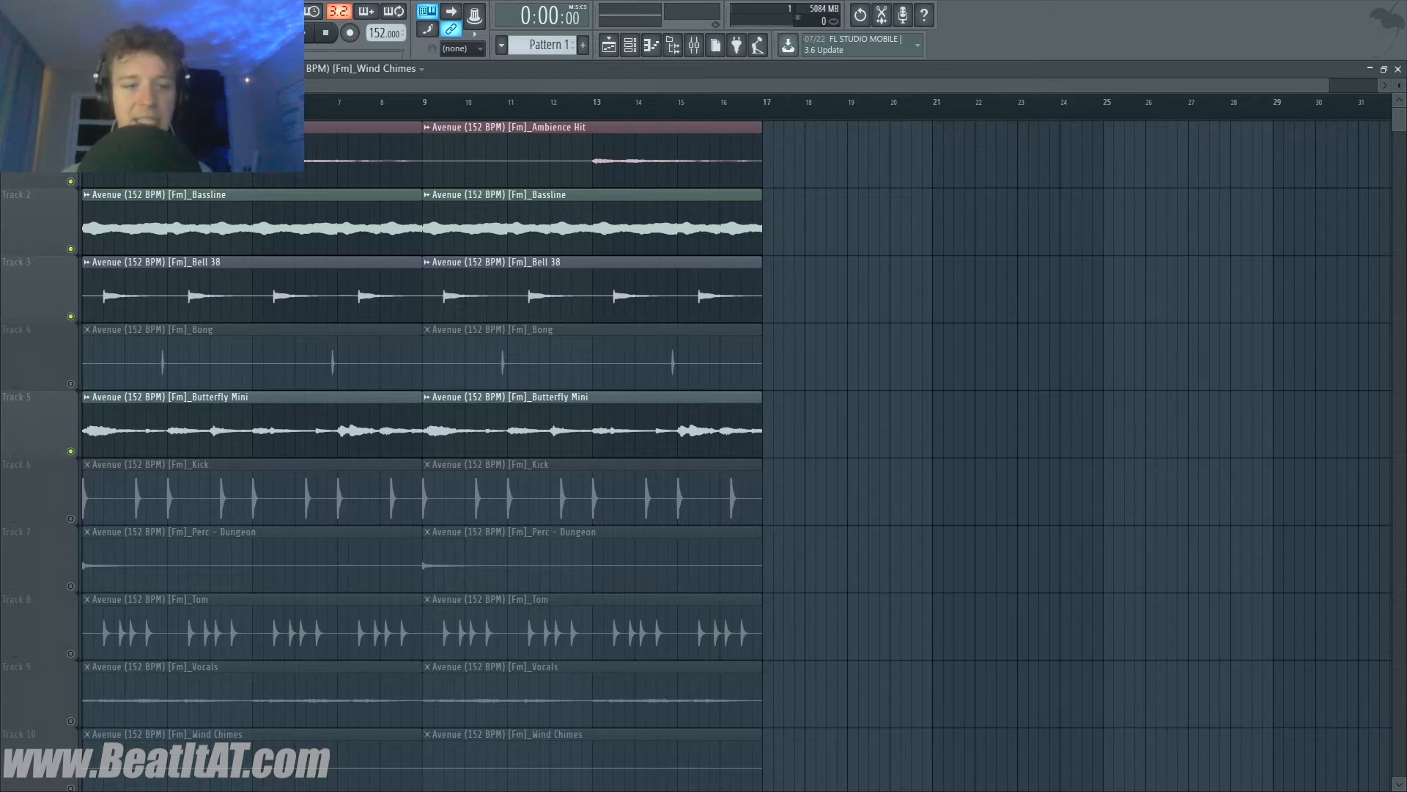
{"action": "scroll", "coordinate": [399, 440], "scroll_direction": "down", "scroll_amount": 2}
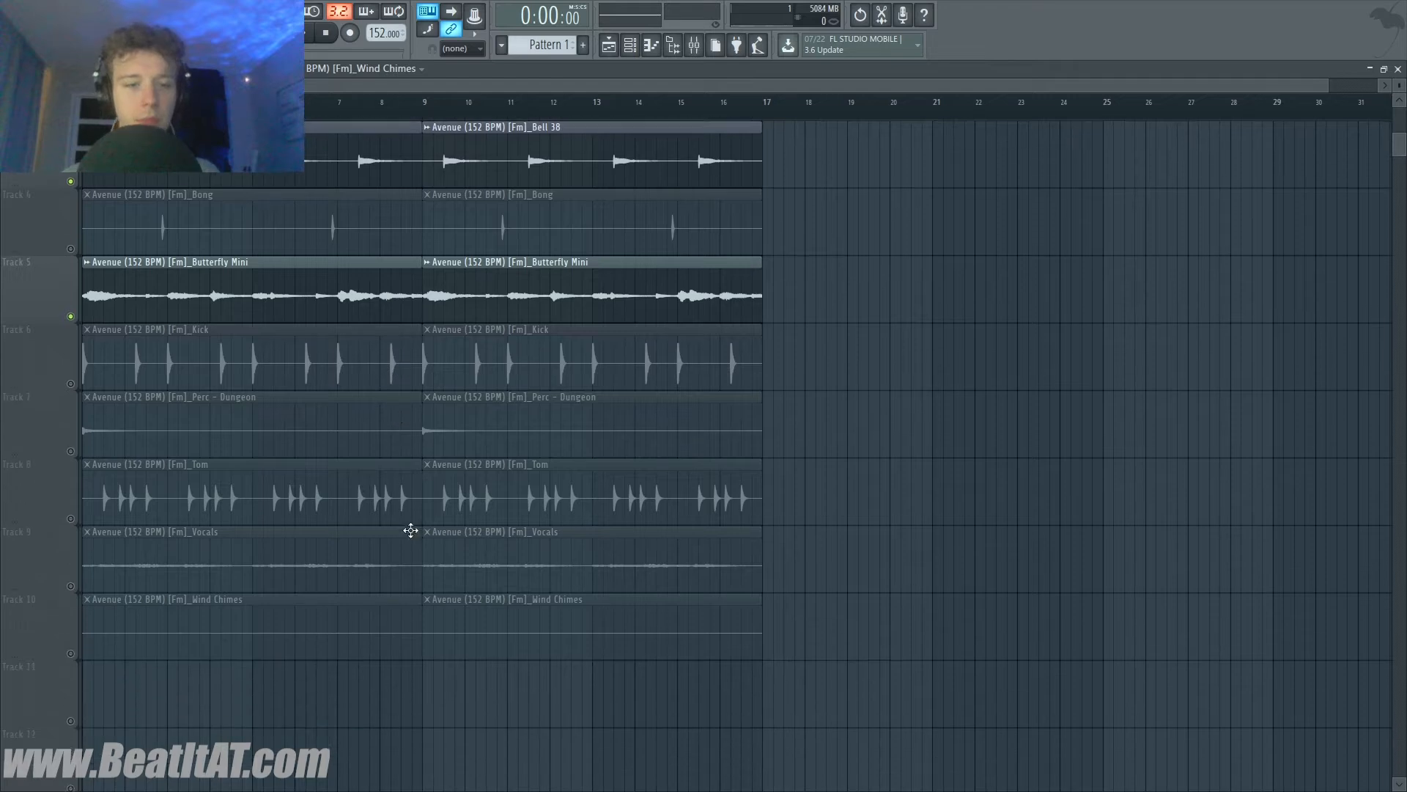
{"action": "scroll", "coordinate": [204, 502], "scroll_direction": "up", "scroll_amount": 2}
{"action": "left_click", "coordinate": [71, 586]}
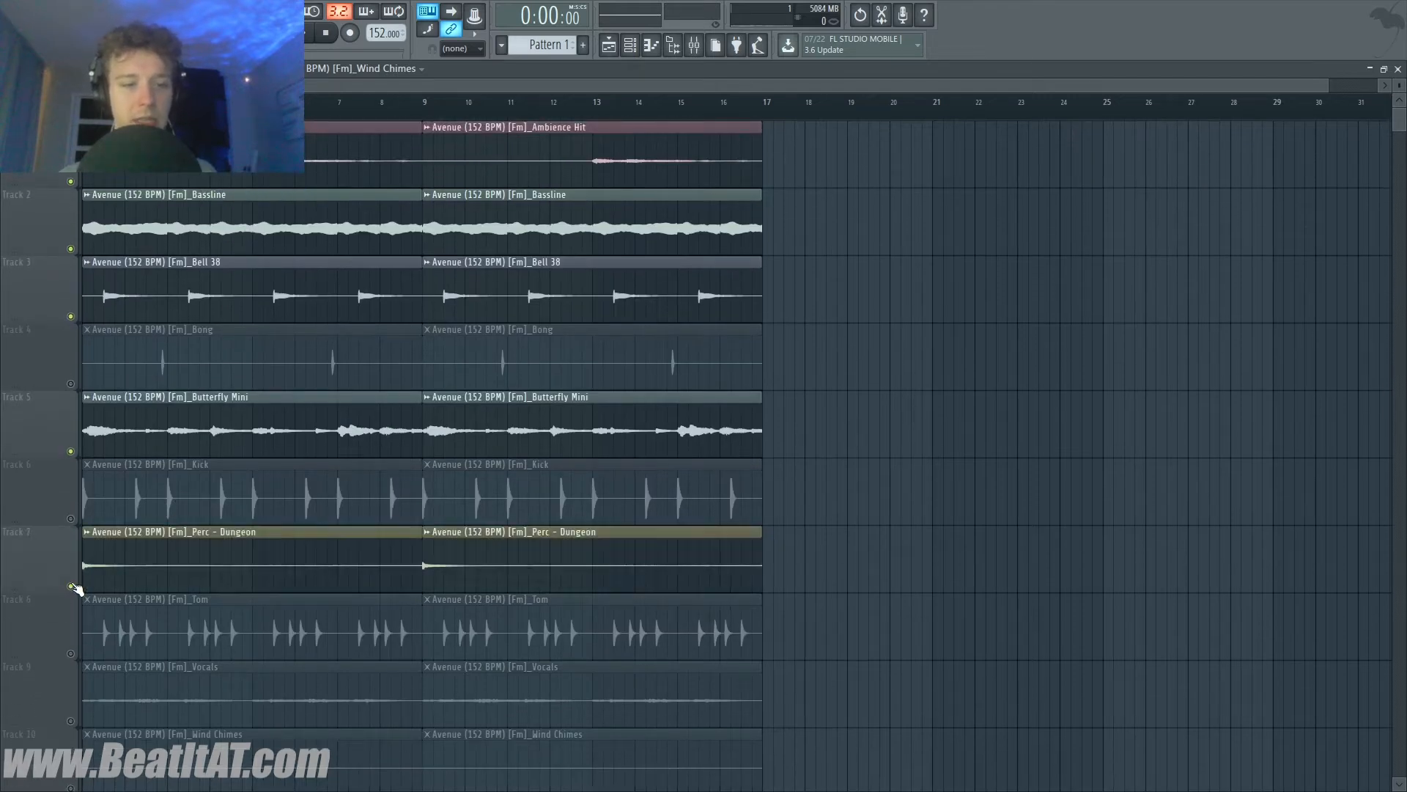
{"action": "right_click", "coordinate": [535, 580]}
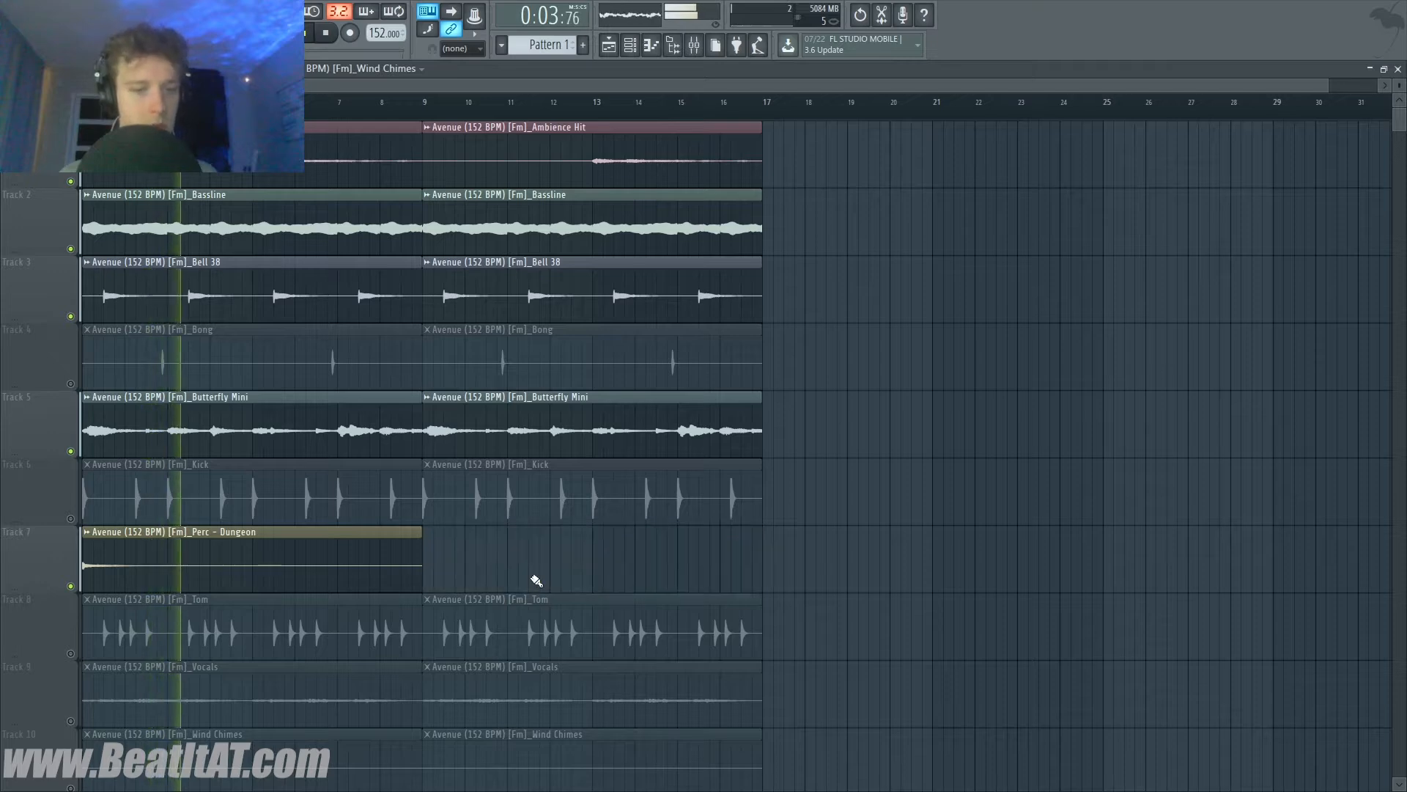
{"action": "left_click", "coordinate": [428, 557]}
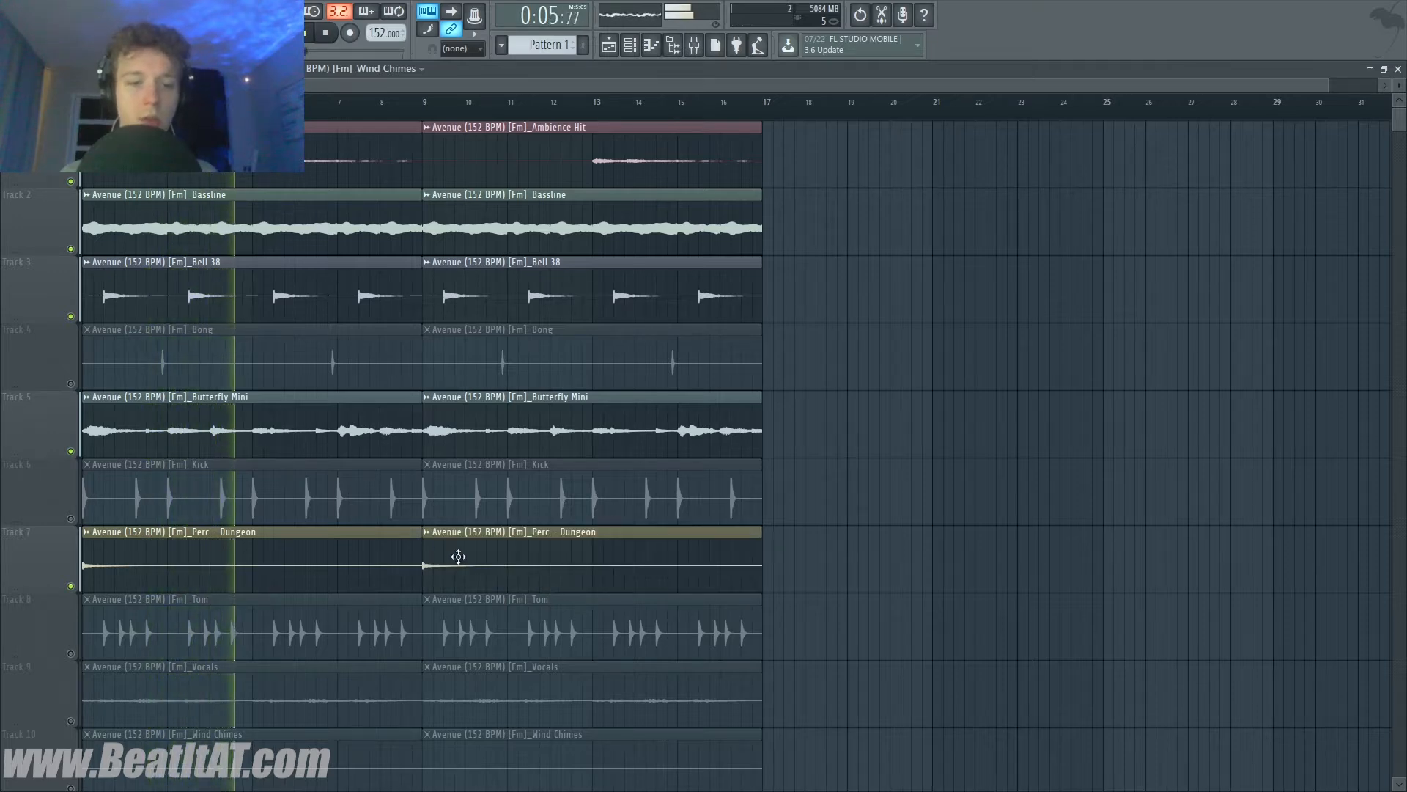
- Delete the first Vocals clip, keeping the one at bar 9, and unmute the Vocals and Wind Chimes tracks
{"action": "scroll", "coordinate": [477, 547], "scroll_direction": "down", "scroll_amount": 1}
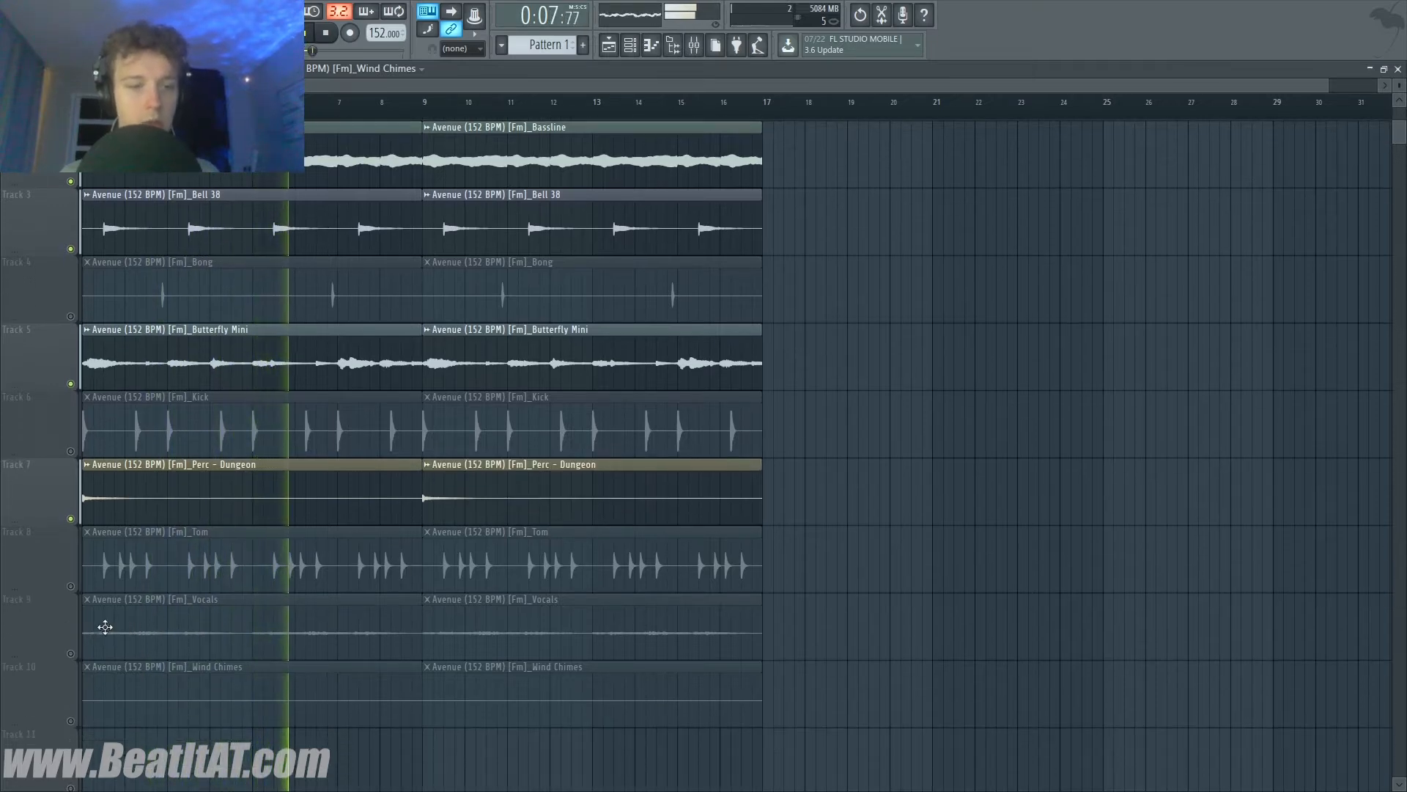
{"action": "right_click", "coordinate": [146, 643]}
{"action": "left_click", "coordinate": [71, 653]}
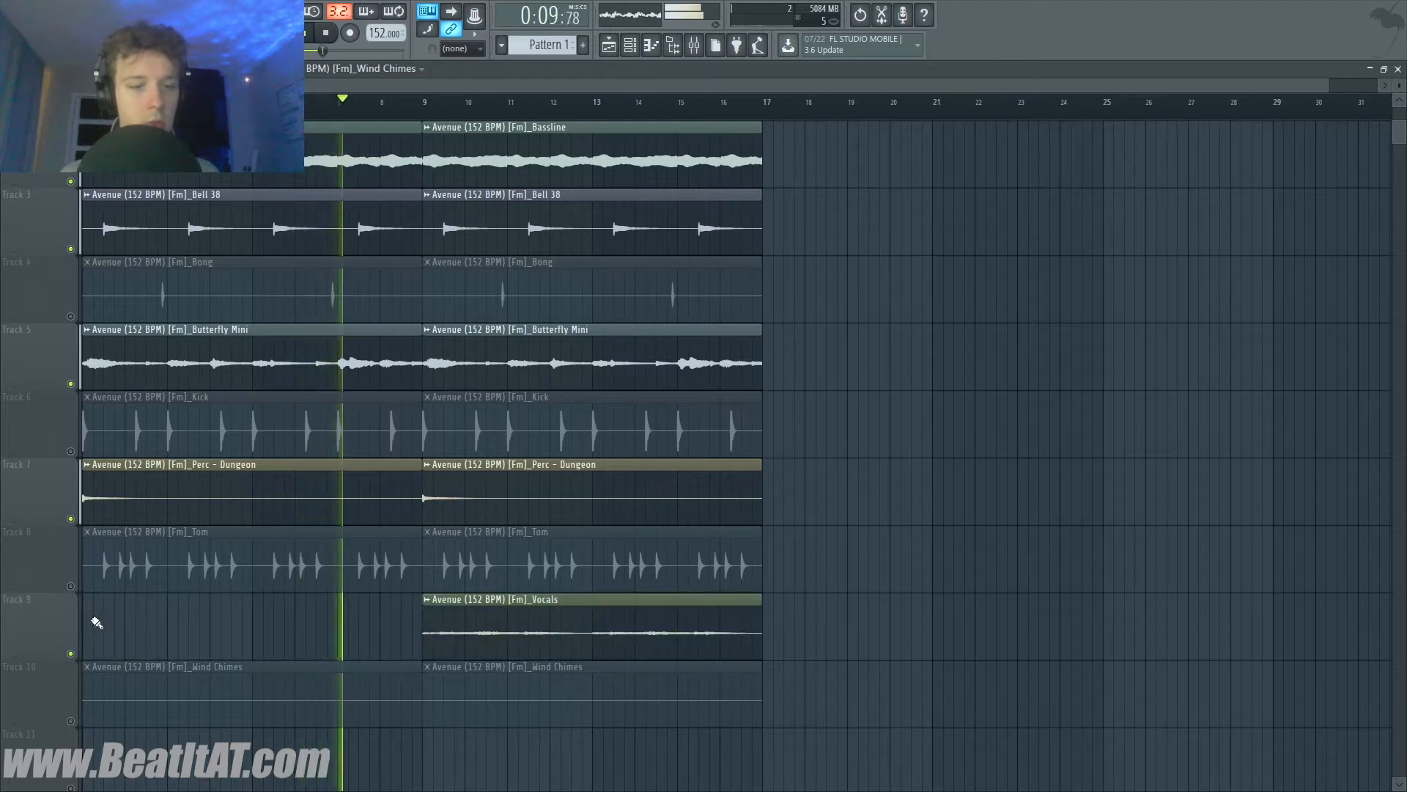
{"action": "left_click", "coordinate": [71, 720]}
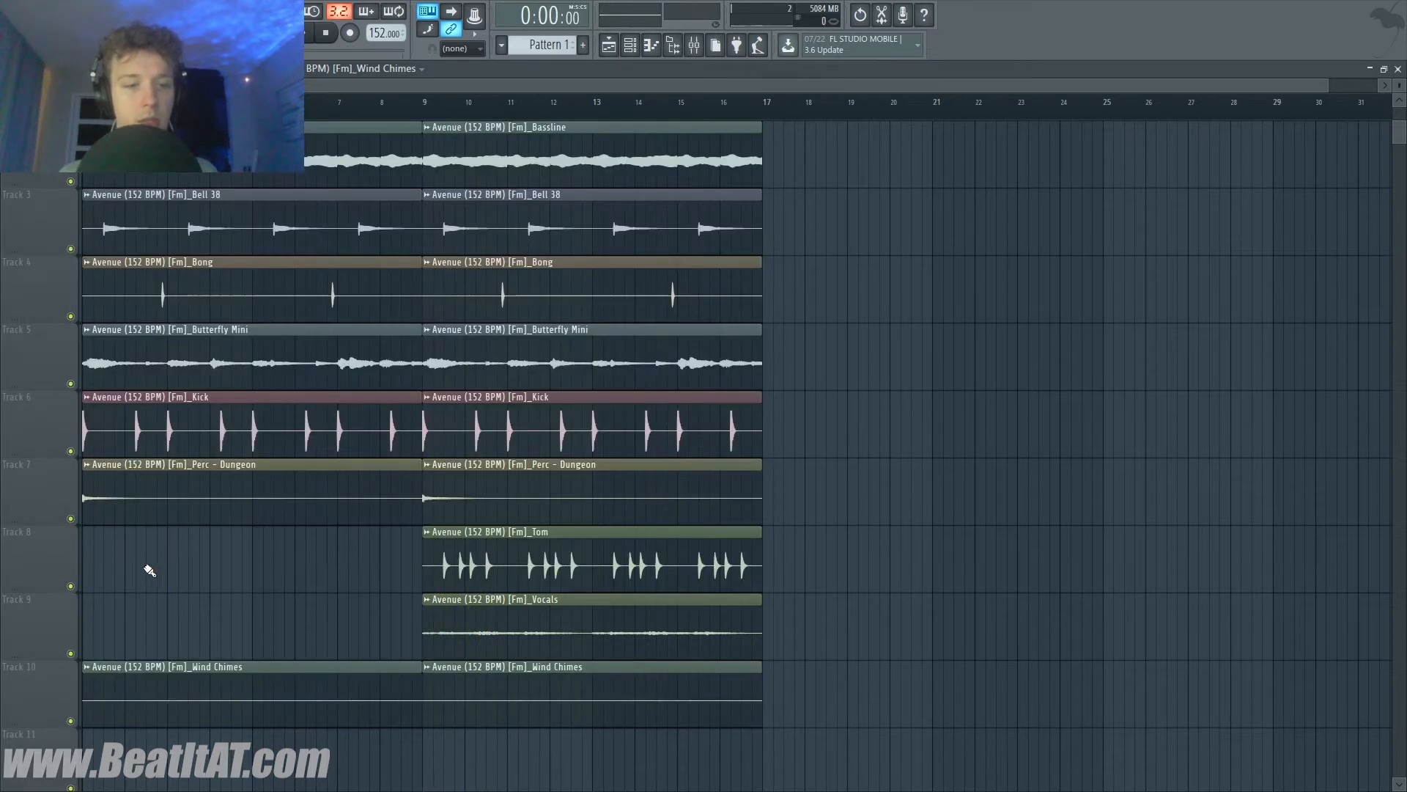
- Delete the Bong and Kick clips at bar 1, and copy all clips starting at bar 9 to bar 17
{"action": "scroll", "coordinate": [164, 375], "scroll_direction": "up", "scroll_amount": 1}
{"action": "right_click", "coordinate": [220, 329]}
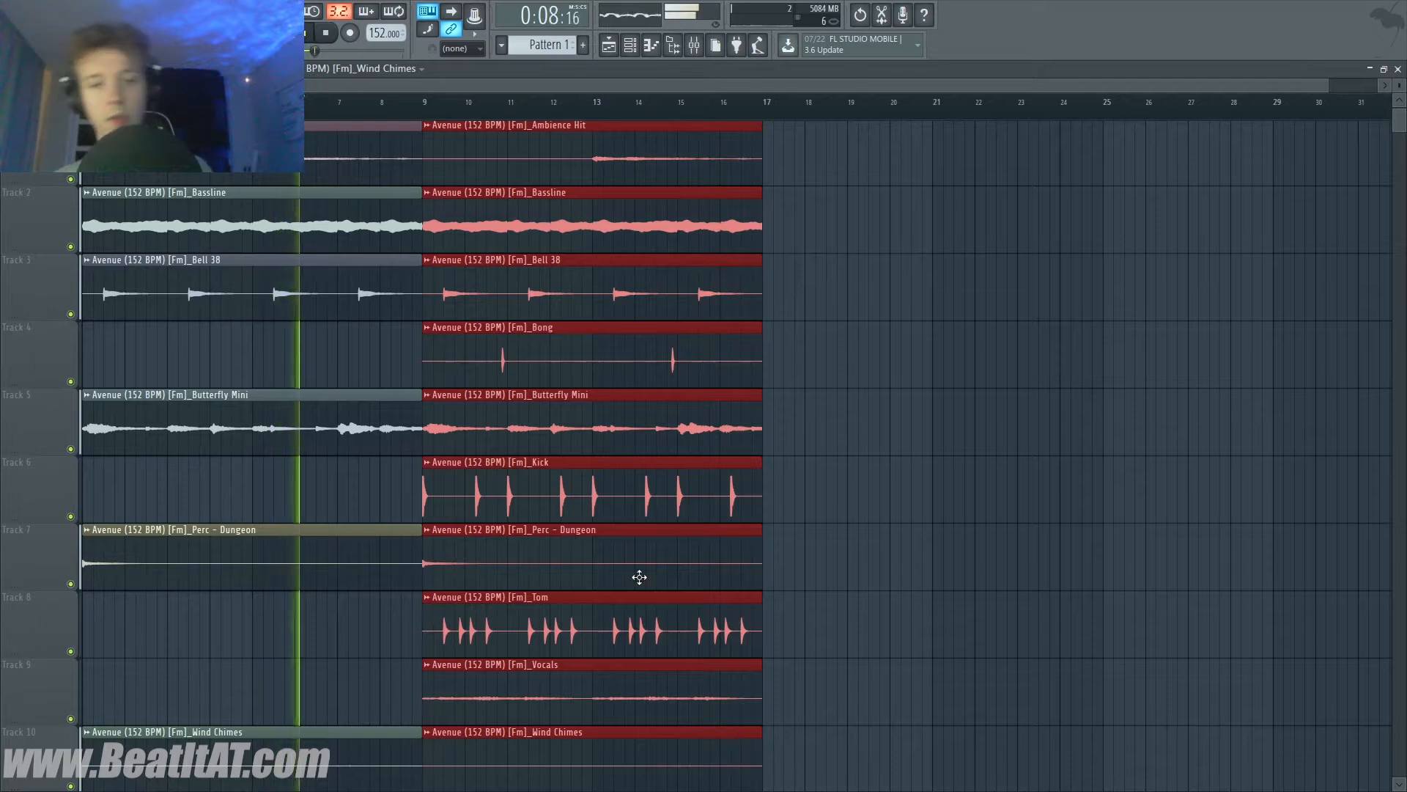
{"action": "left_click_drag", "start_coordinate": [637, 574], "coordinate": [925, 548]}
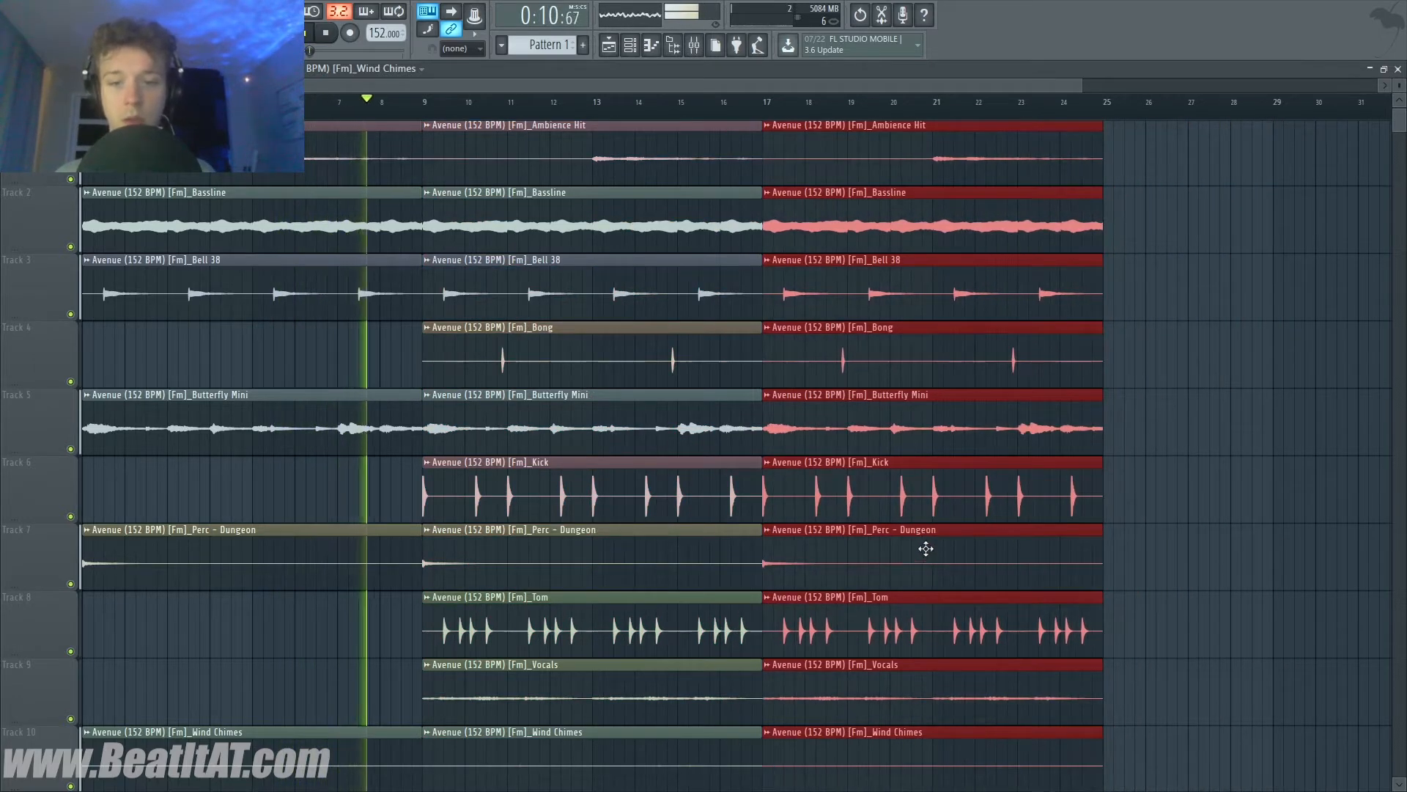
{"action": "scroll", "coordinate": [916, 548], "scroll_direction": "down", "scroll_amount": 3}
{"action": "scroll", "coordinate": [872, 550], "scroll_direction": "up", "scroll_amount": 3}
{"action": "scroll", "coordinate": [850, 543], "scroll_direction": "down", "scroll_amount": 2}
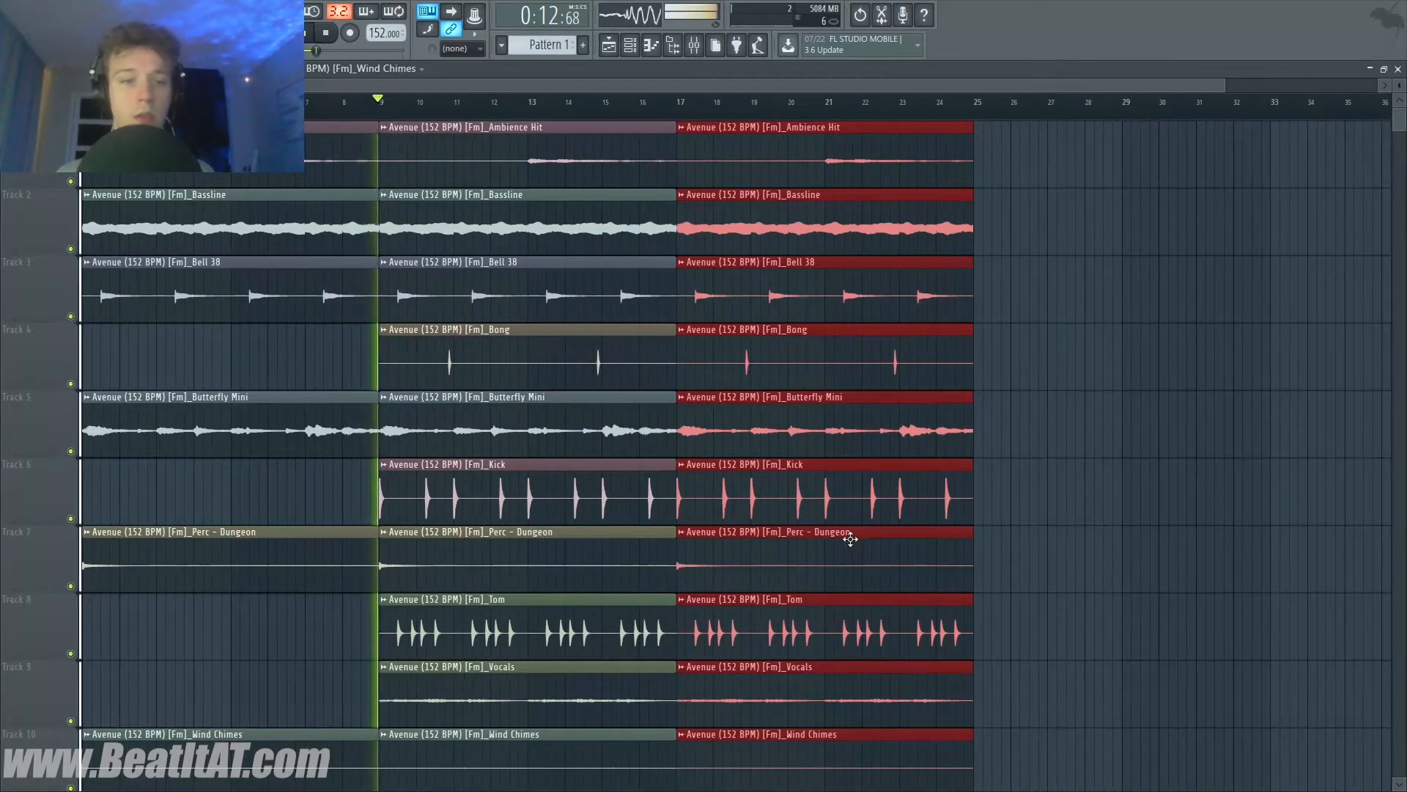
{"action": "scroll", "coordinate": [609, 451], "scroll_direction": "down", "scroll_amount": 1}
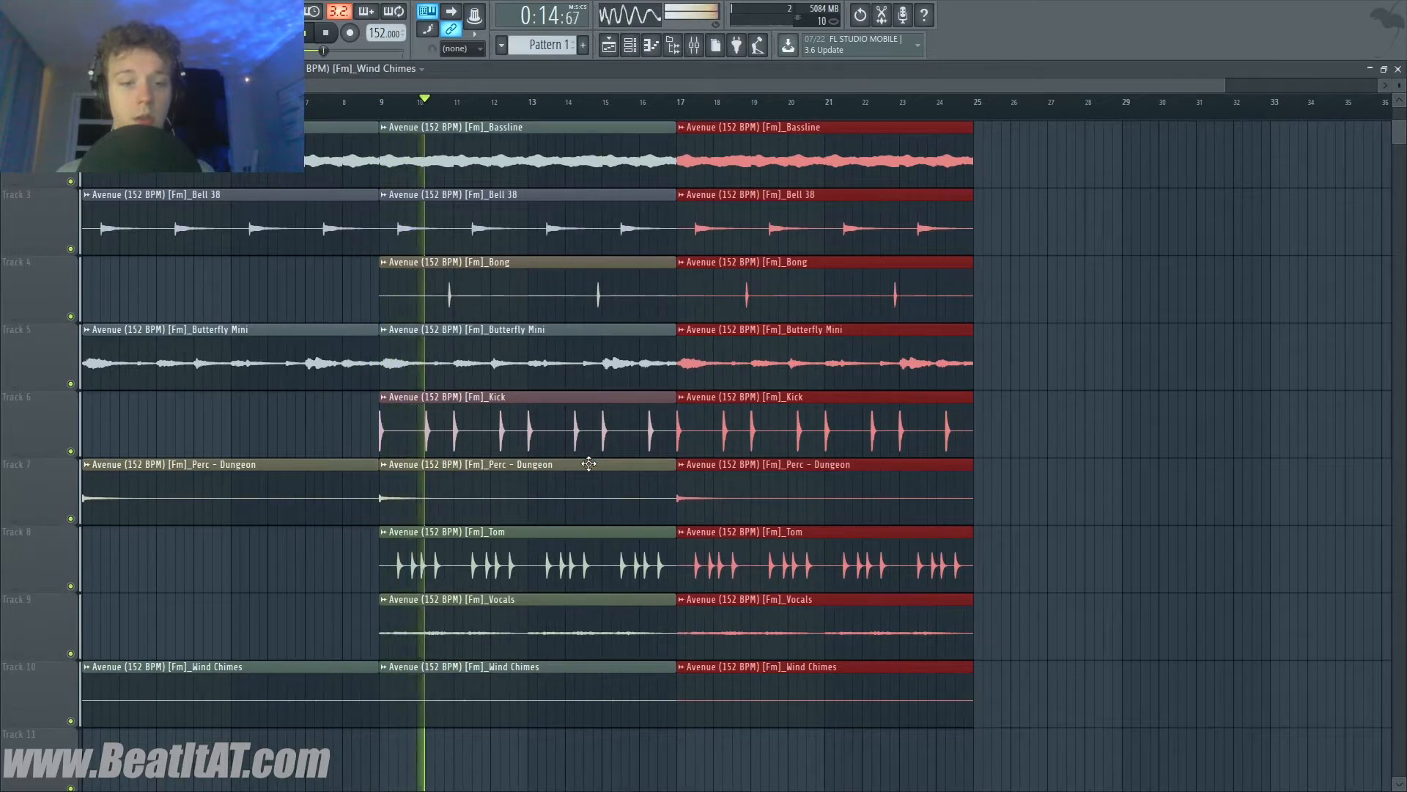
{"action": "left_click", "coordinate": [327, 586], "text": "ctrl"}
{"action": "scroll", "coordinate": [311, 563], "scroll_direction": "down", "scroll_amount": 1}
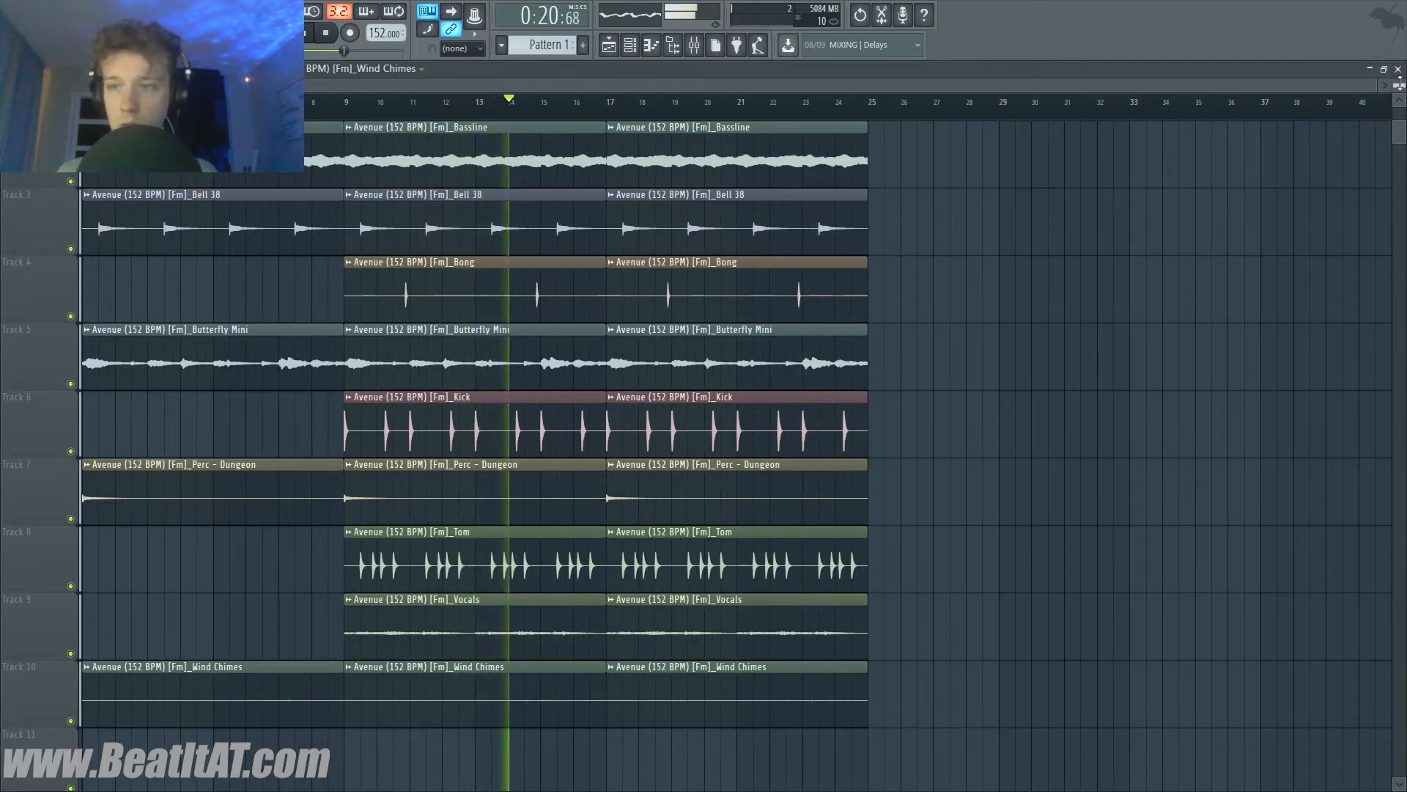
- Play from bar 9, try the section without its Tom clip, restore it, and delete the Kick and Bong clips at bar 9
{"action": "left_click_drag", "start_coordinate": [1400, 84], "coordinate": [1400, 75]}
{"action": "left_click", "coordinate": [347, 102]}
{"action": "right_click", "coordinate": [385, 454]}
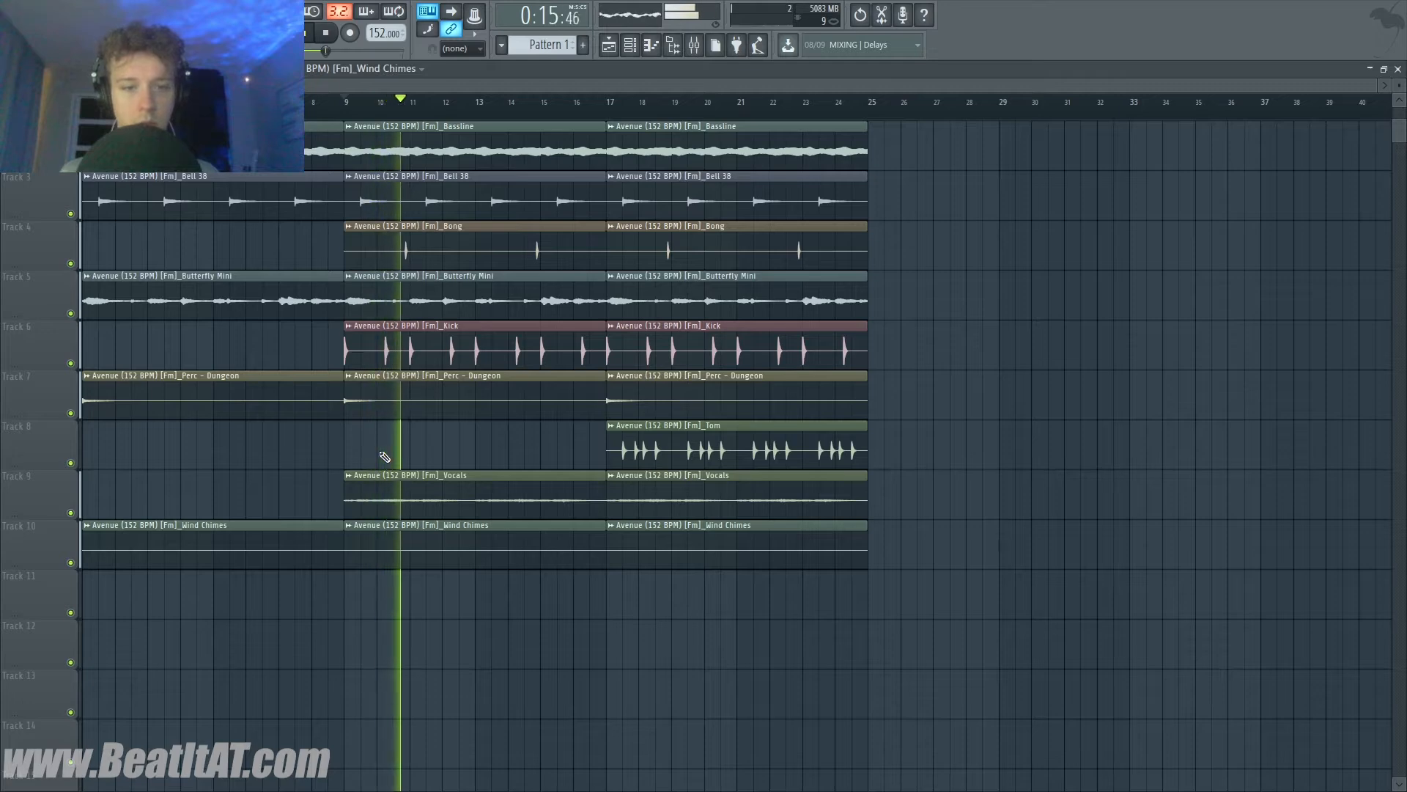
{"action": "key", "text": "ctrl+z"}
{"action": "right_click", "coordinate": [425, 356]}
{"action": "key", "text": "space"}
{"action": "key", "text": "space"}
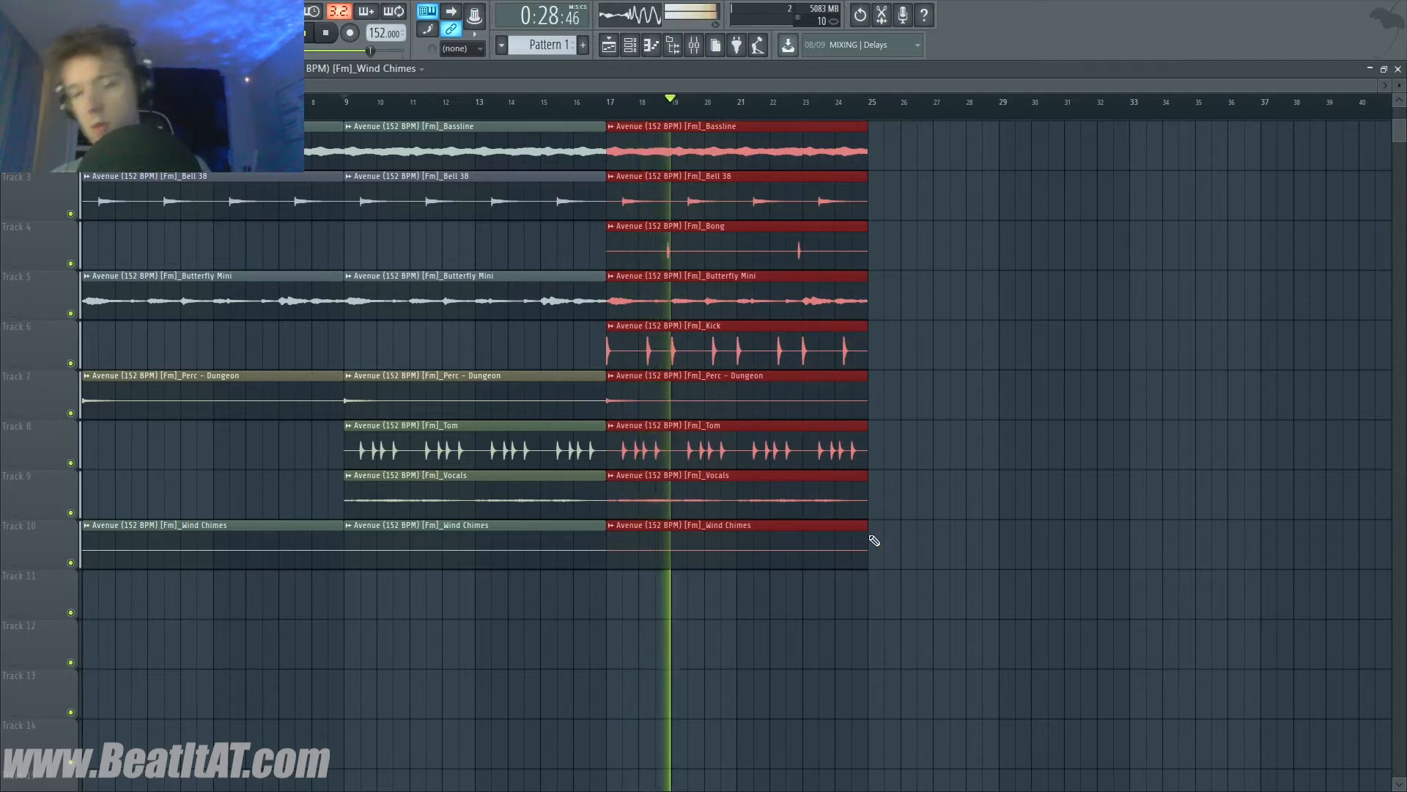
- Duplicate the clips at bar 17 so the copies start at bar 25, and copy the Ambience Hit clip there too
{"action": "key", "text": "ctrl+b"}
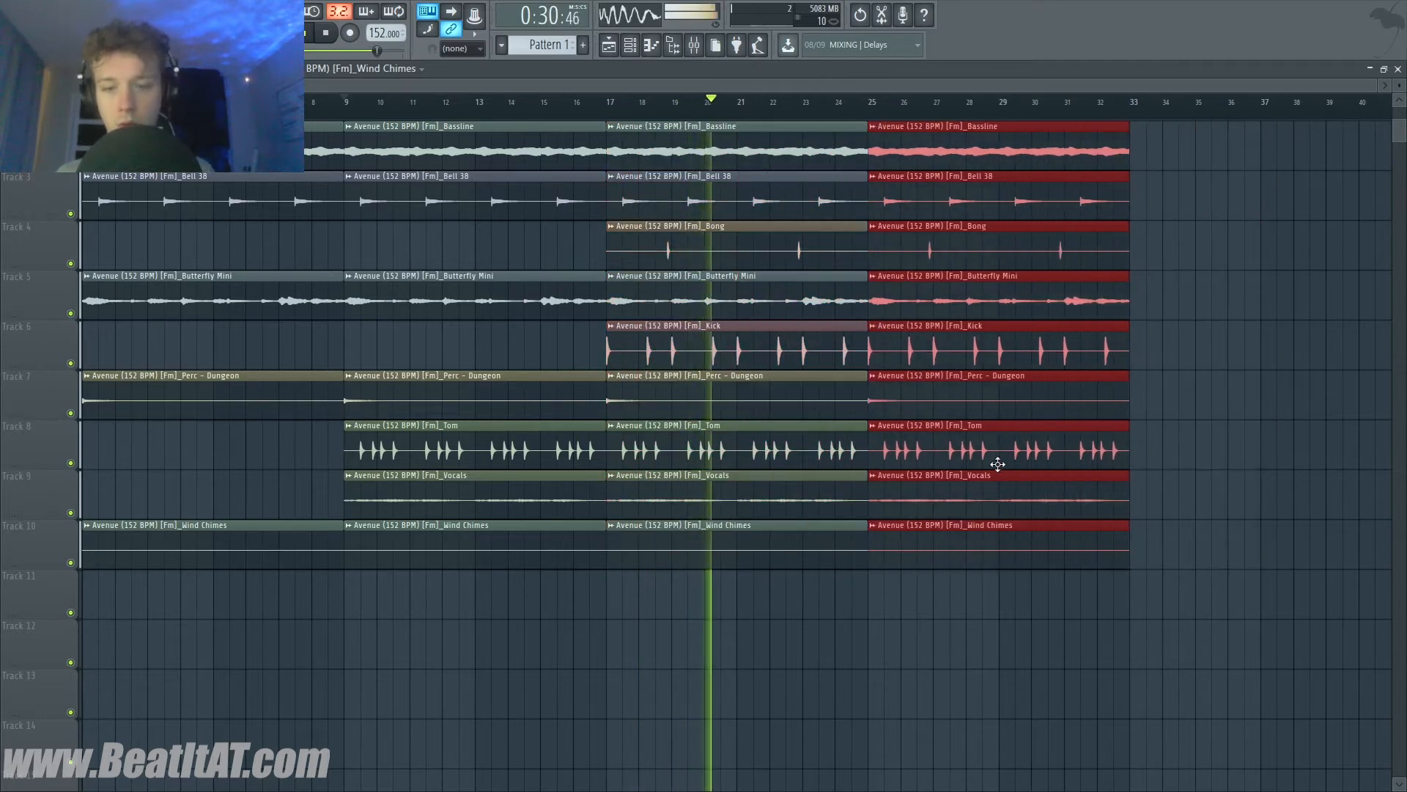
{"action": "scroll", "coordinate": [948, 582], "scroll_direction": "down", "scroll_amount": 2}
{"action": "left_click", "coordinate": [1083, 385], "text": "ctrl"}
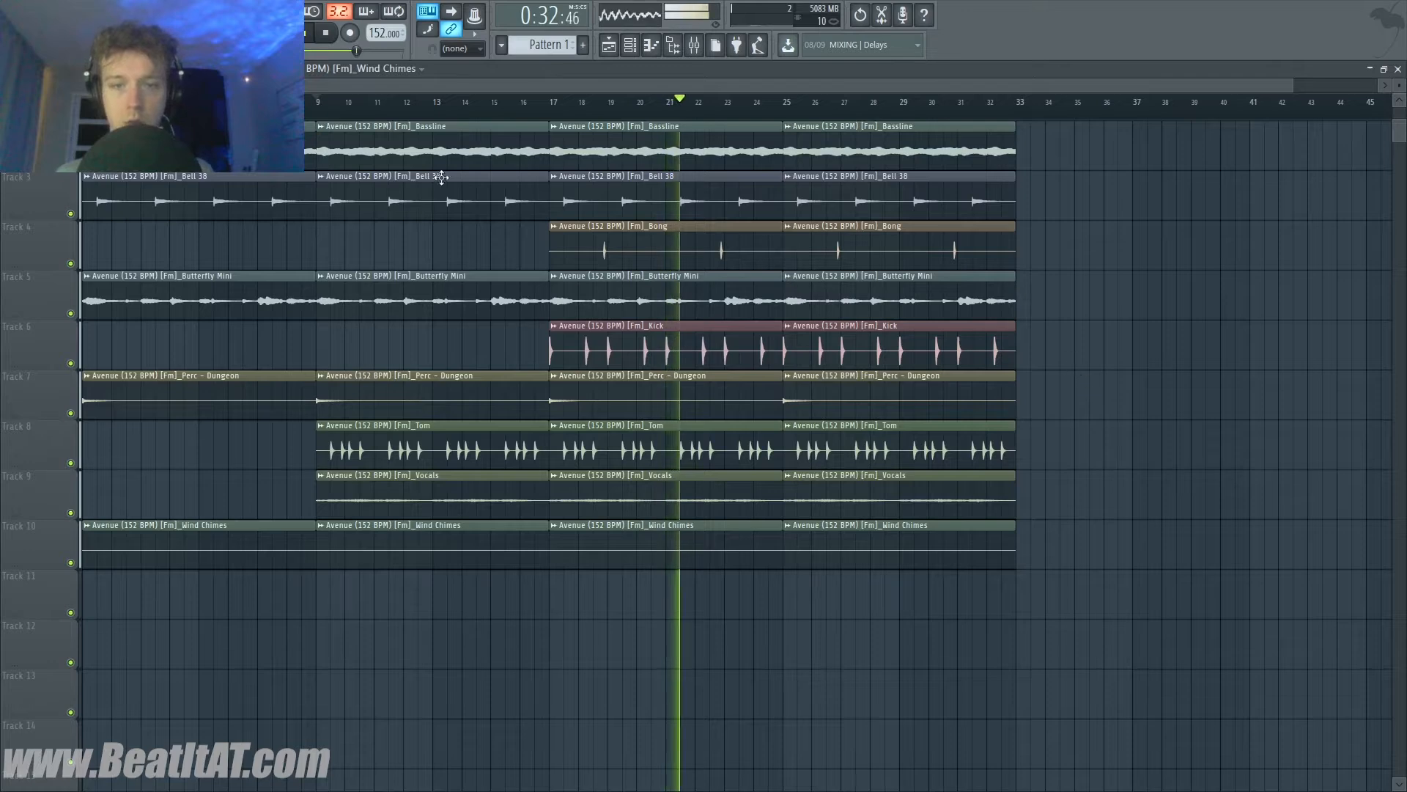
{"action": "scroll", "coordinate": [441, 177], "scroll_direction": "down", "scroll_amount": 1}
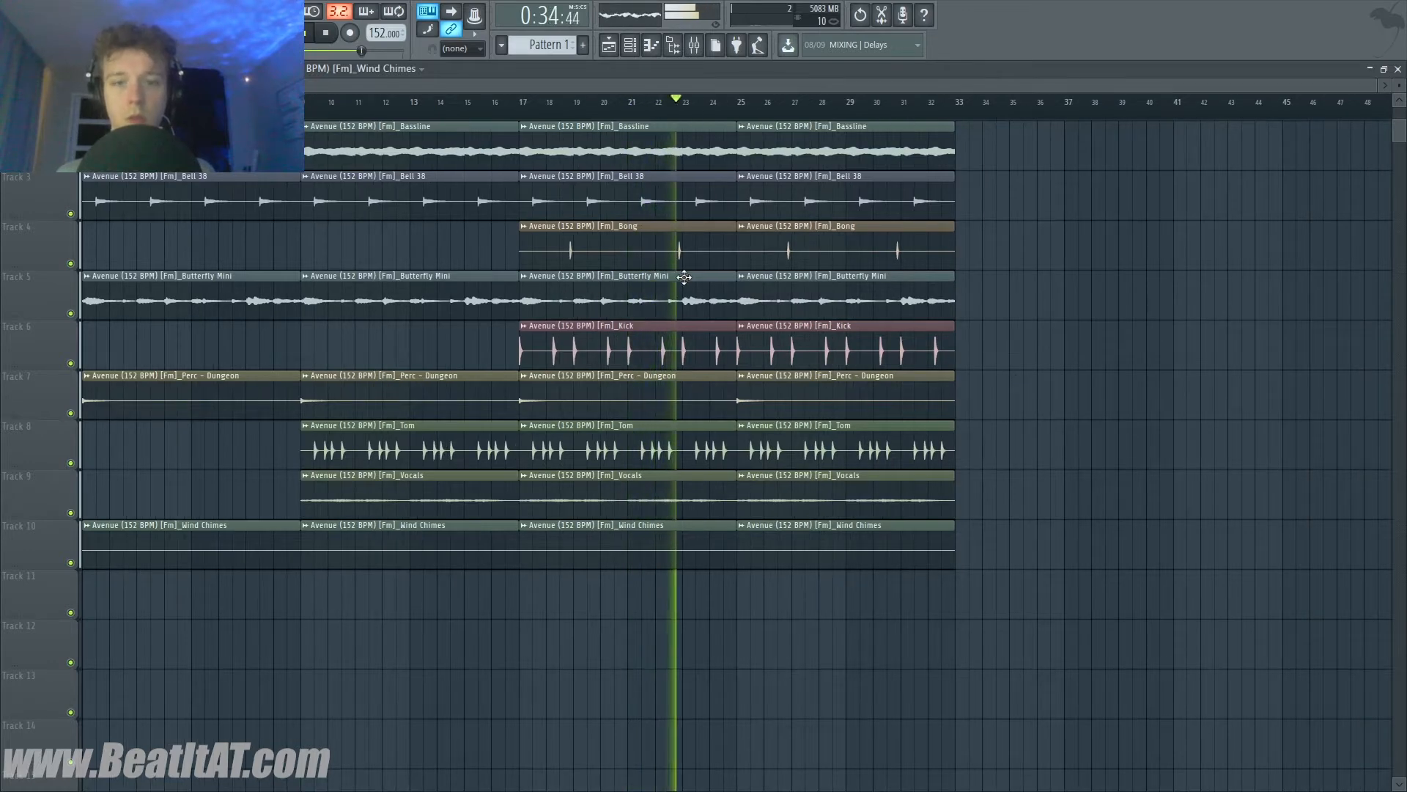
{"action": "scroll", "coordinate": [706, 277], "scroll_direction": "down", "scroll_amount": 1}
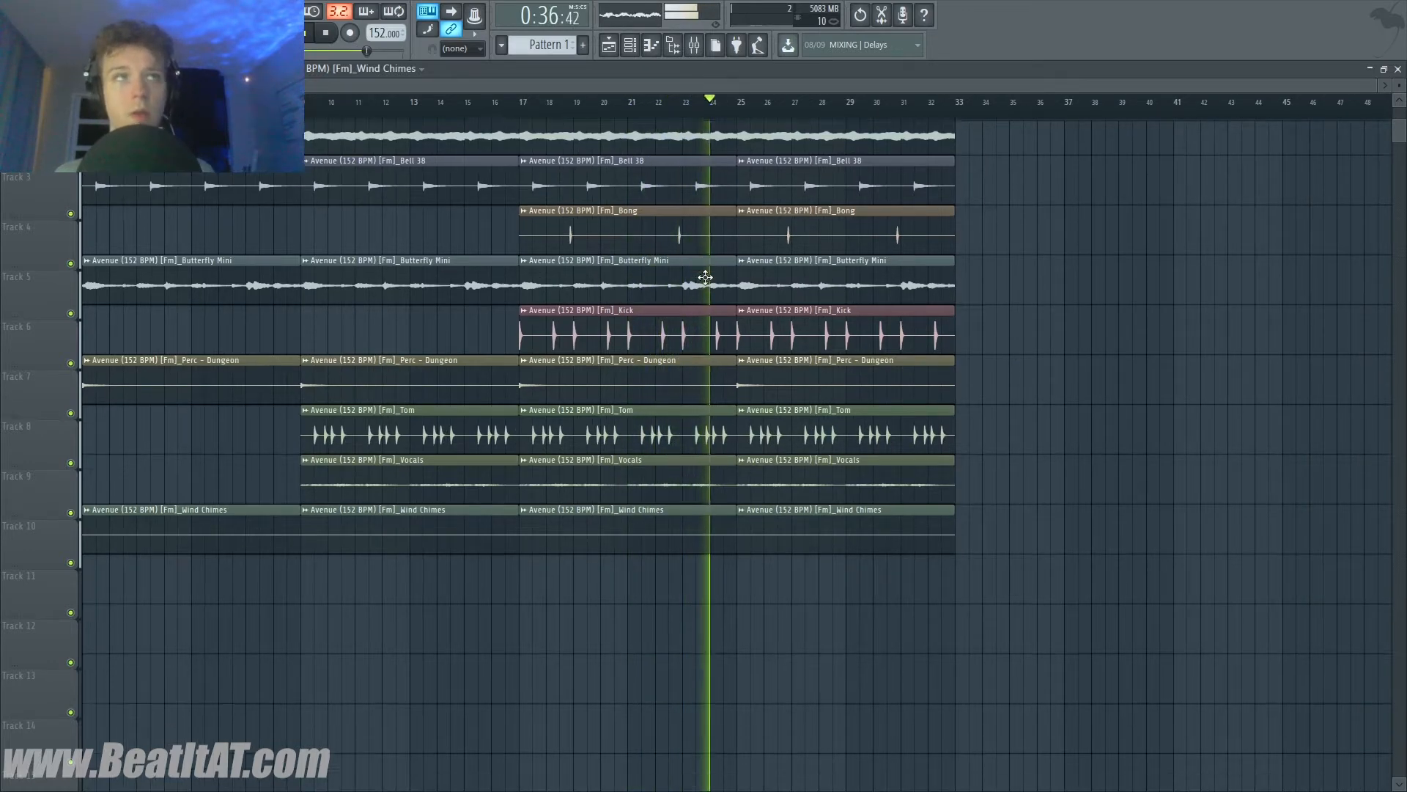
{"action": "scroll", "coordinate": [769, 293], "scroll_direction": "up", "scroll_amount": 2}
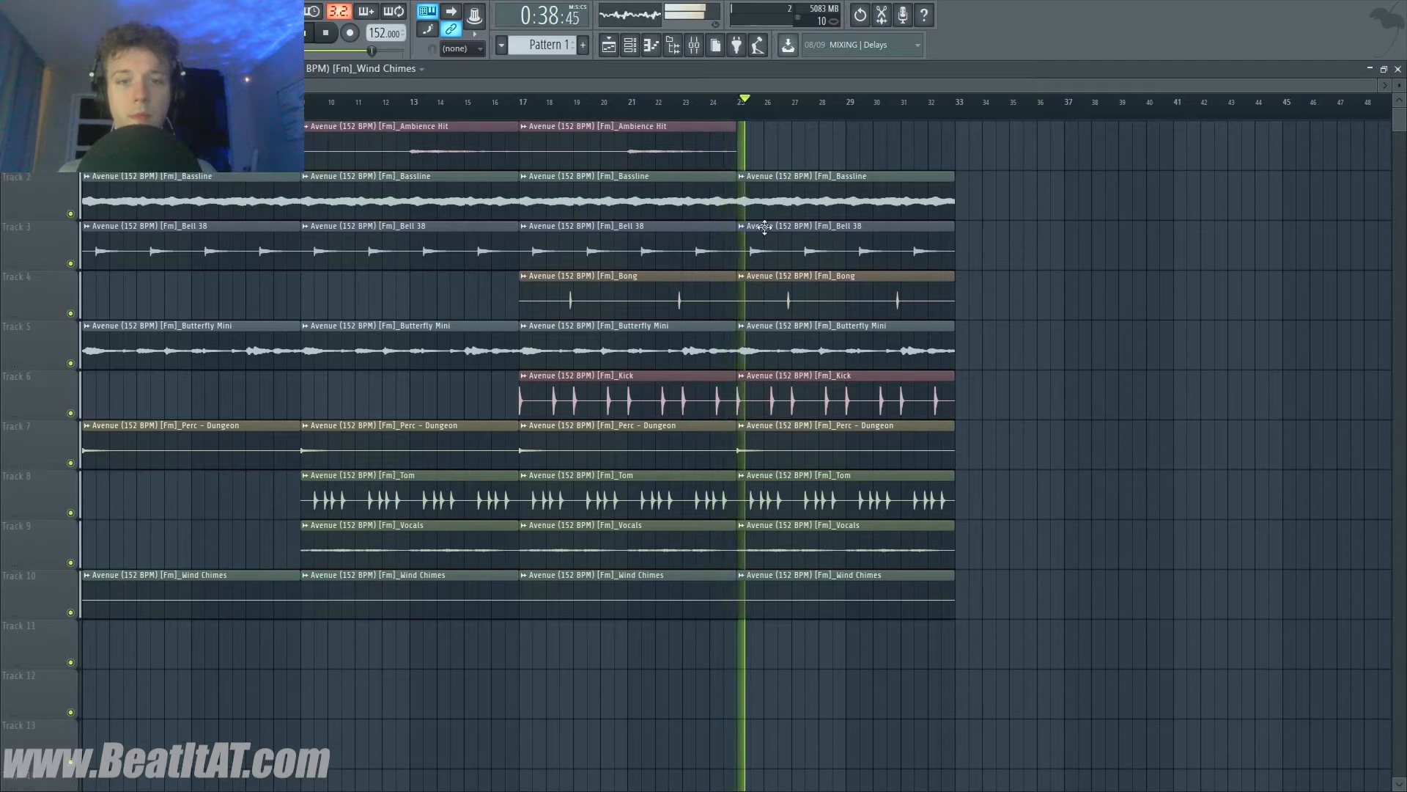
{"action": "left_click_drag", "start_coordinate": [675, 157], "coordinate": [895, 144]}
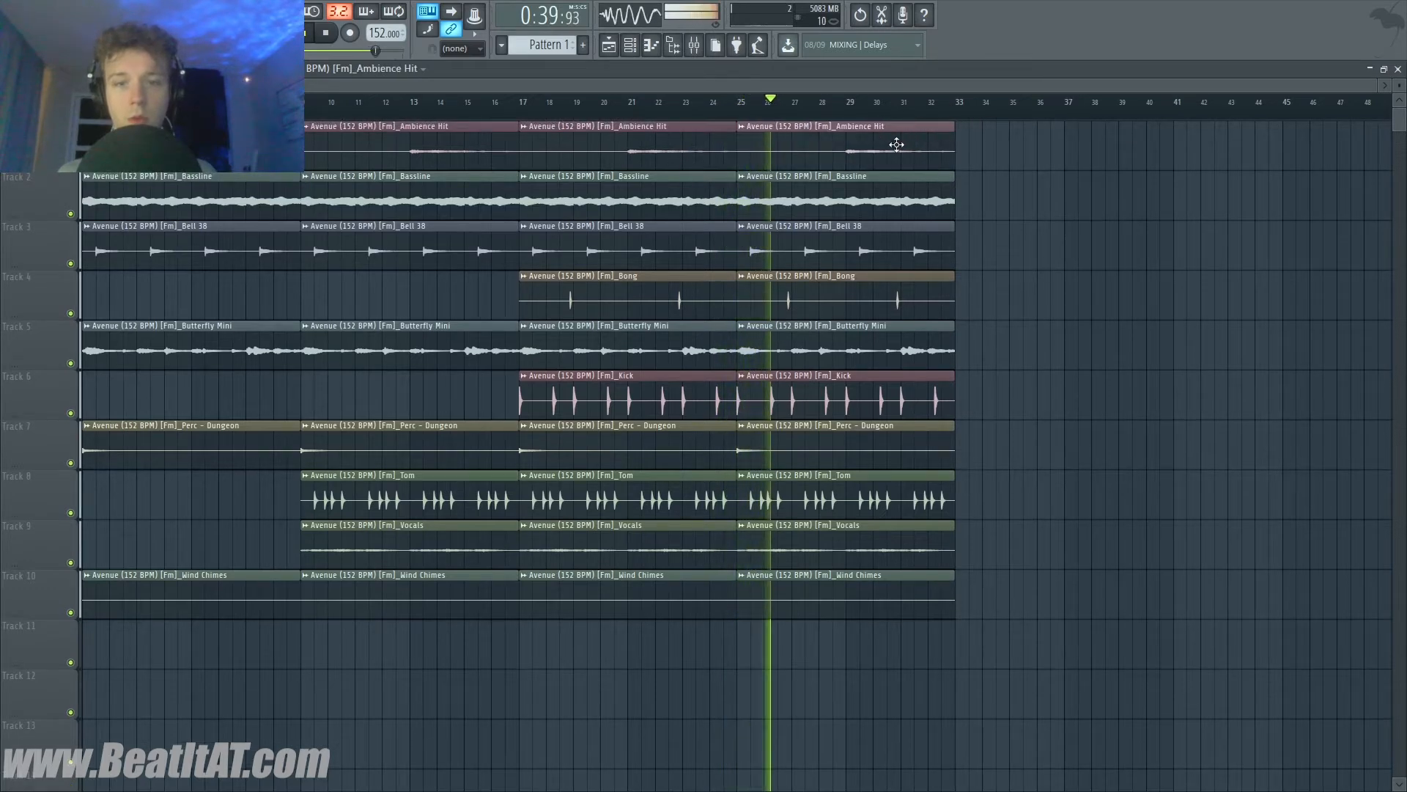
- Place Bassline, Bell 38 and Butterfly Mini clips at bars 33 and 41, Perc - Dungeon at bar 33, and Tom at bar 41
{"action": "left_click", "coordinate": [939, 202]}
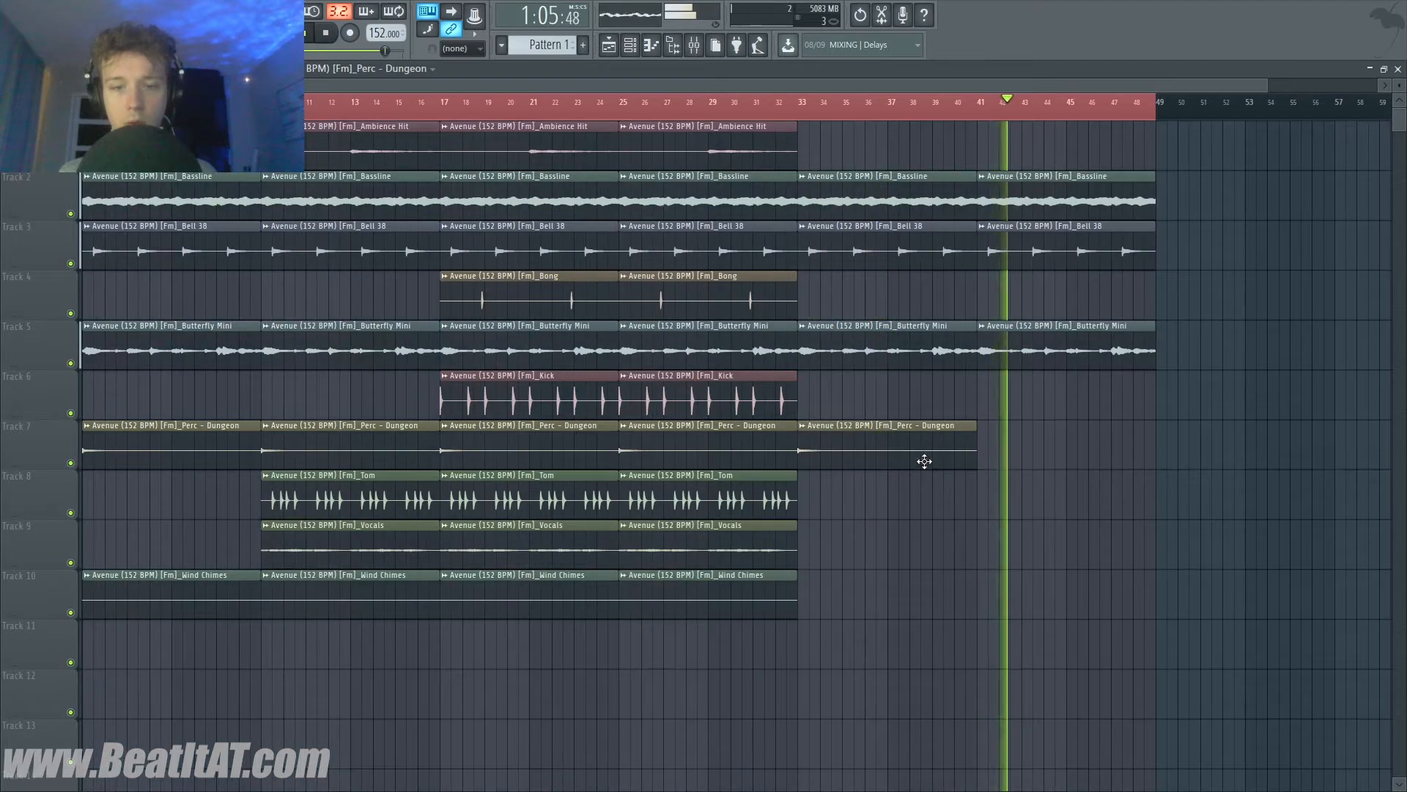
{"action": "left_click", "coordinate": [781, 487]}
{"action": "left_click", "coordinate": [979, 491]}
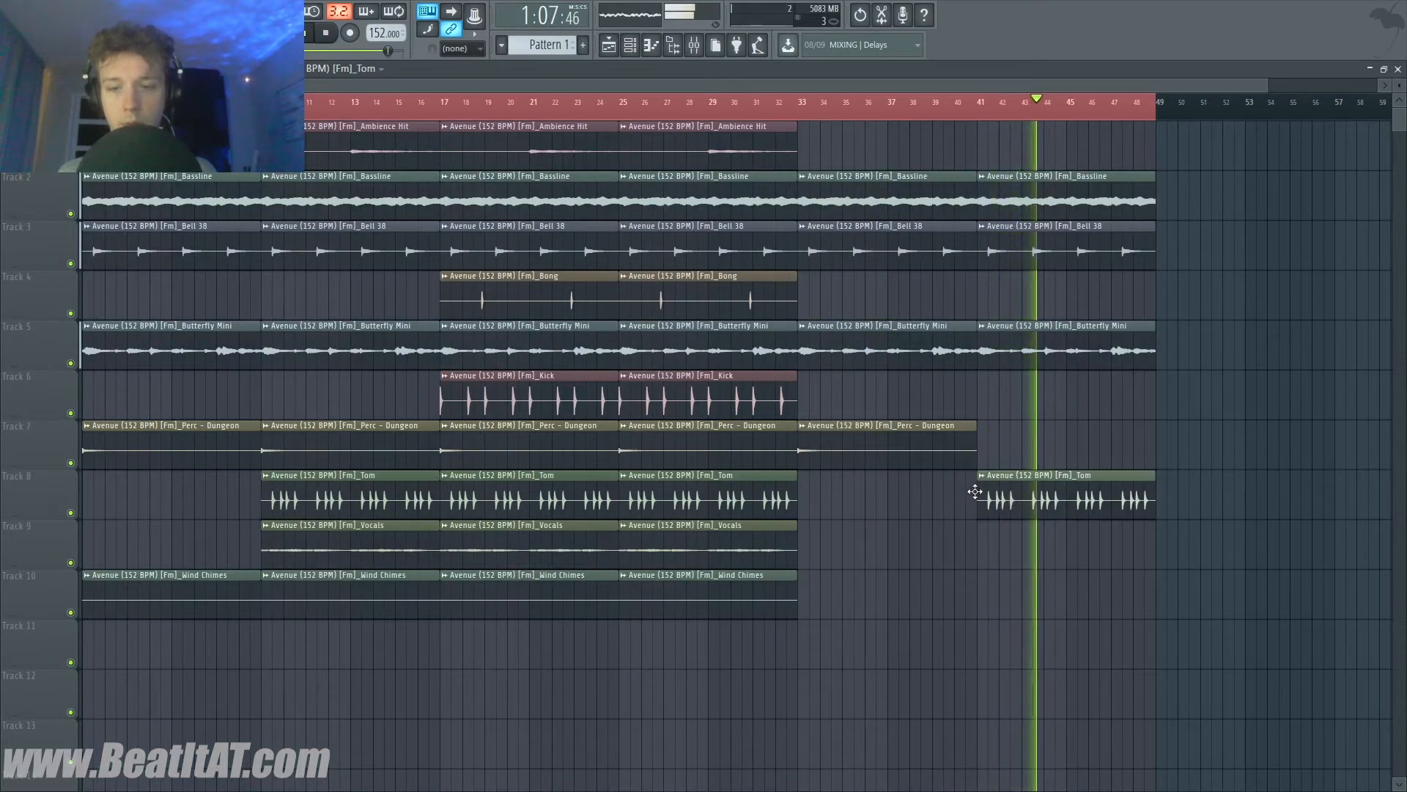
- Select the Bassline, Bell 38, Butterfly Mini and Tom clips at bar 41 and duplicate them to bar 49
{"action": "left_click", "coordinate": [990, 205], "text": "ctrl"}
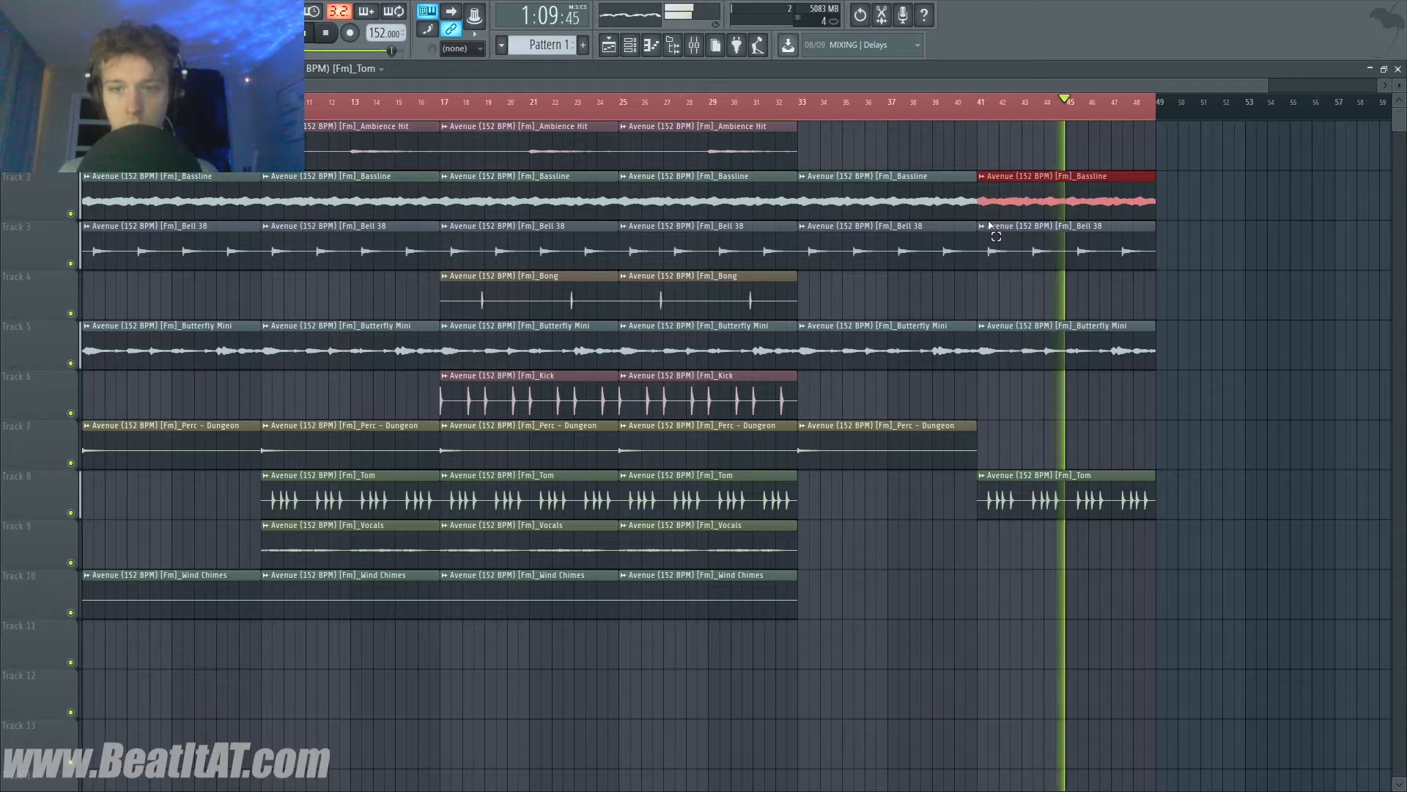
{"action": "left_click_drag", "start_coordinate": [982, 173], "coordinate": [1136, 509]}
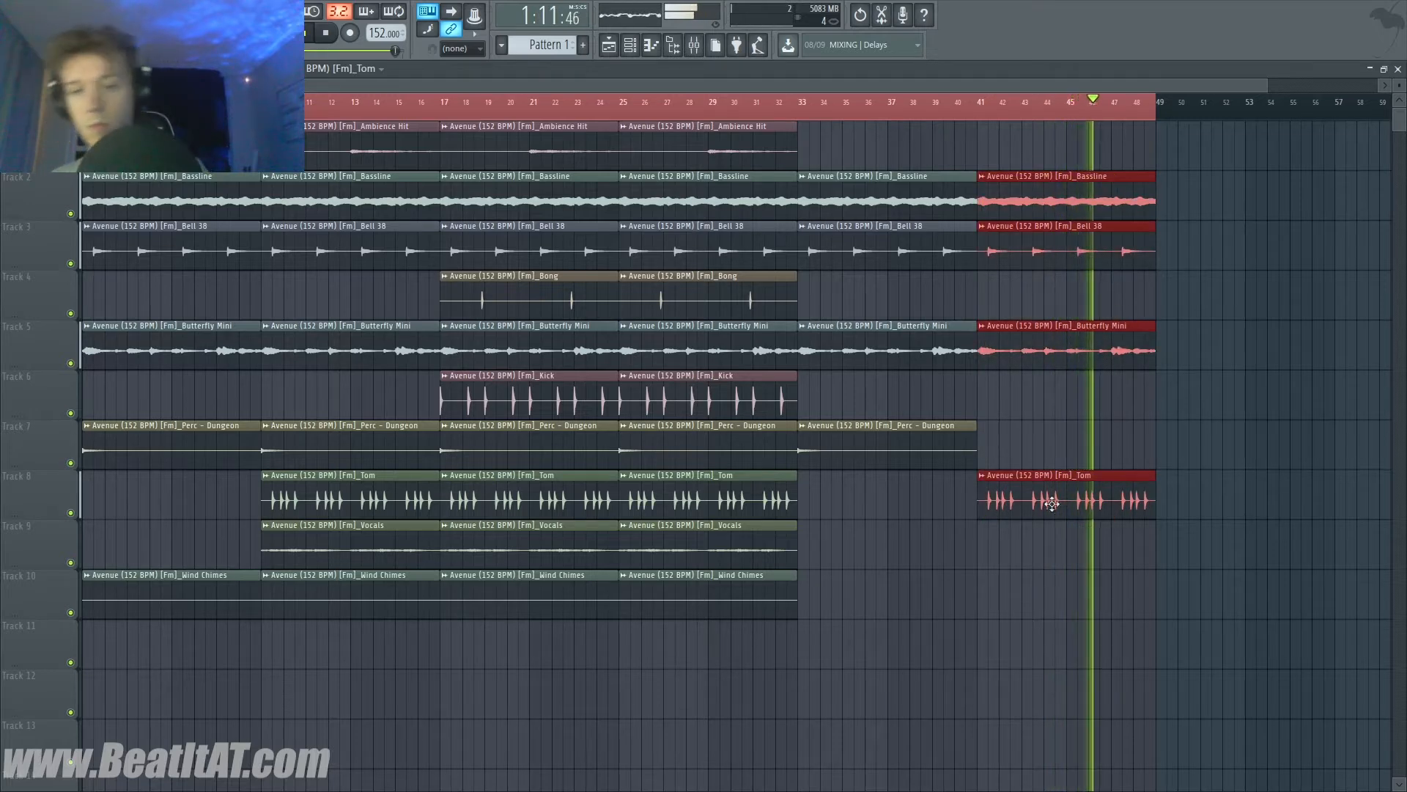
{"action": "key", "text": "ctrl+b"}
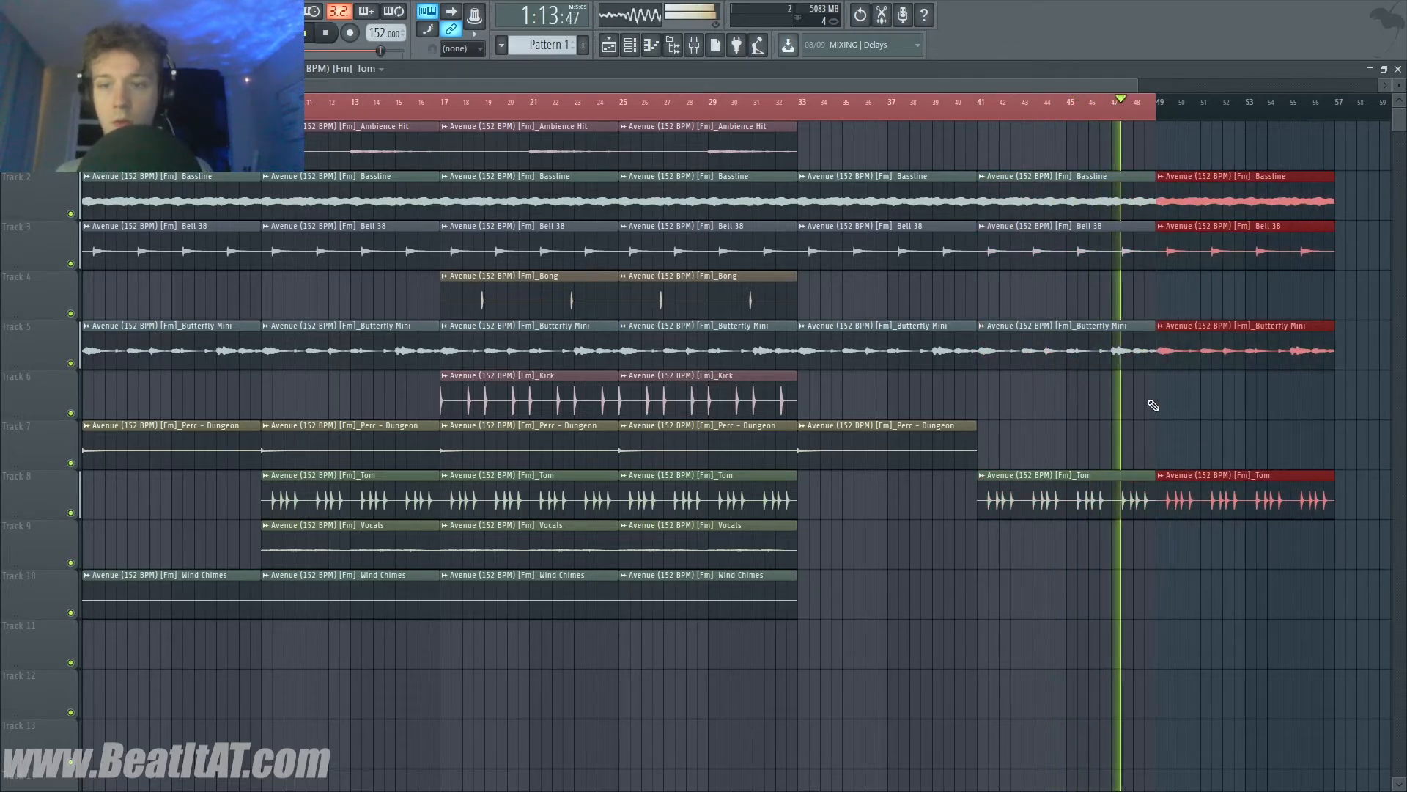
- Add timeline markers named Chorus at bar 17, Verse at bar 33, Chorus 2 at bar 57 and Verse 2 at bar 73
{"action": "right_click", "coordinate": [323, 119]}
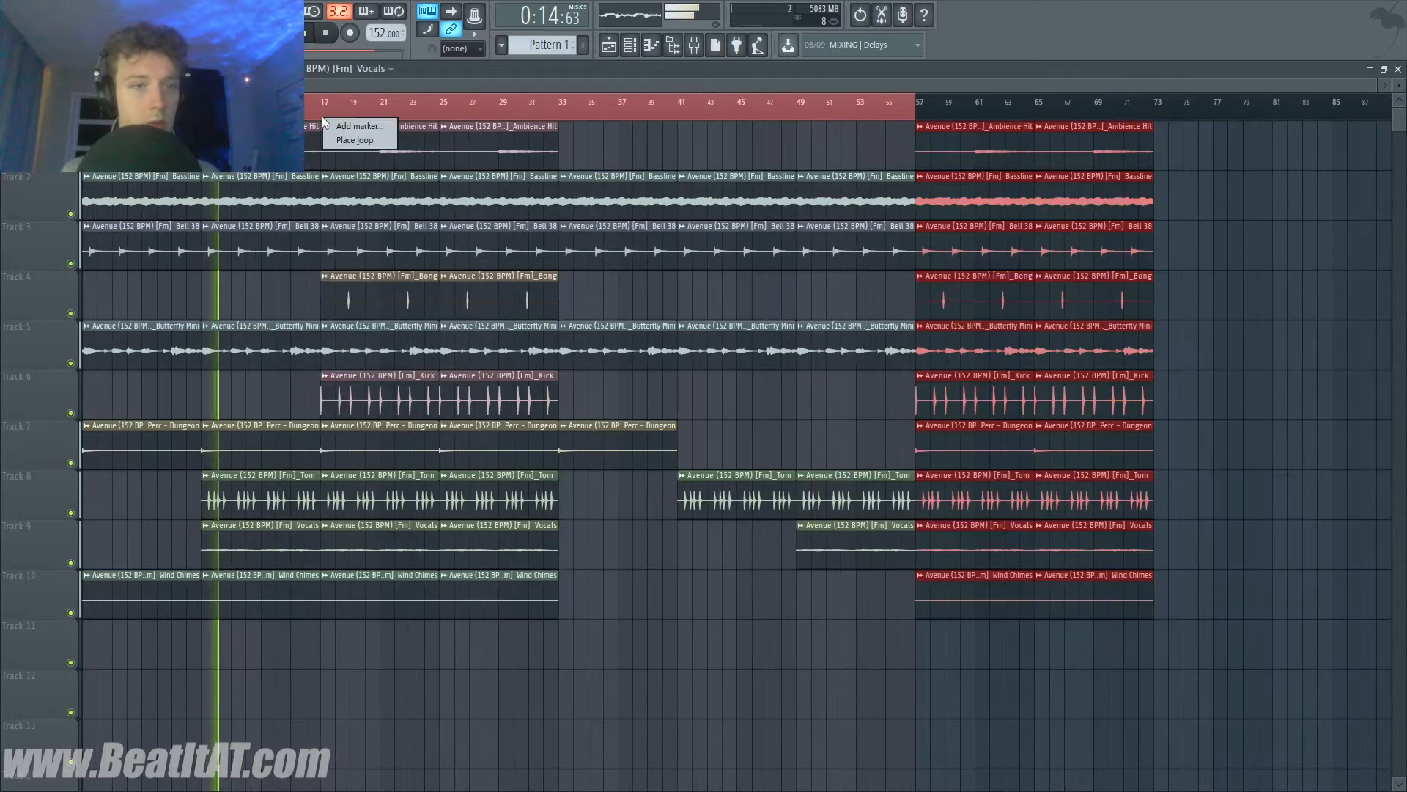
{"action": "left_click", "coordinate": [325, 125]}
{"action": "type", "text": "Chorus"}
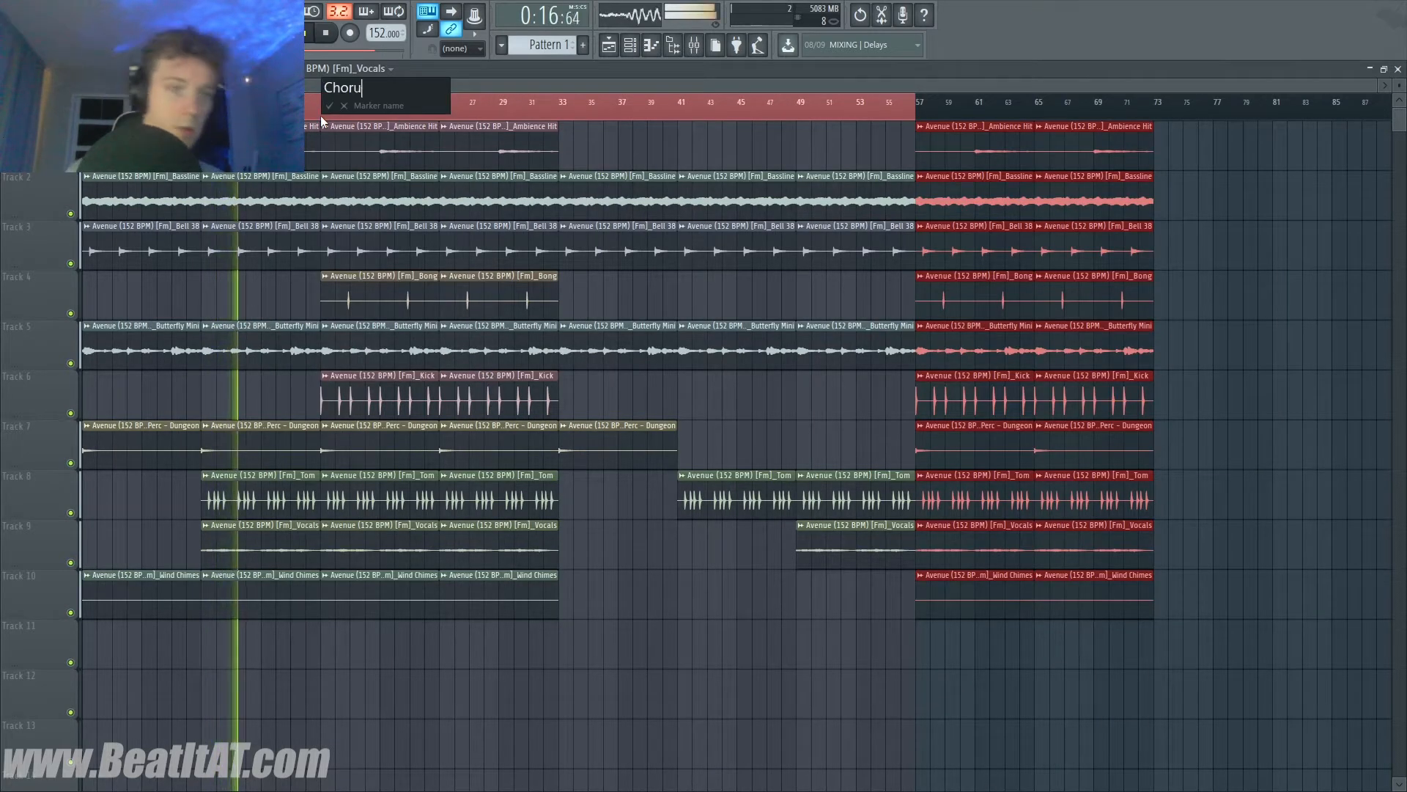
{"action": "key", "text": "Return"}
{"action": "right_click", "coordinate": [561, 116]}
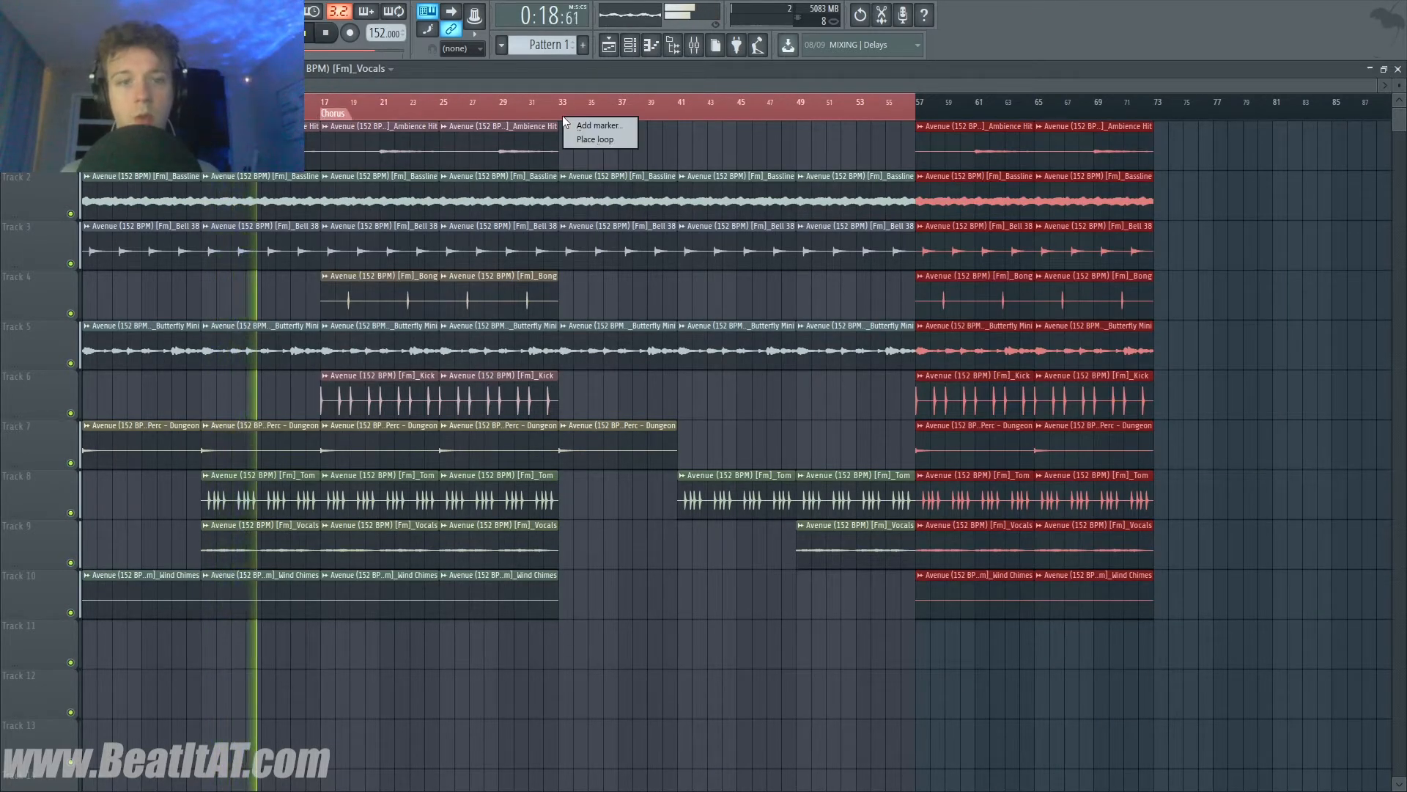
{"action": "left_click", "coordinate": [580, 122]}
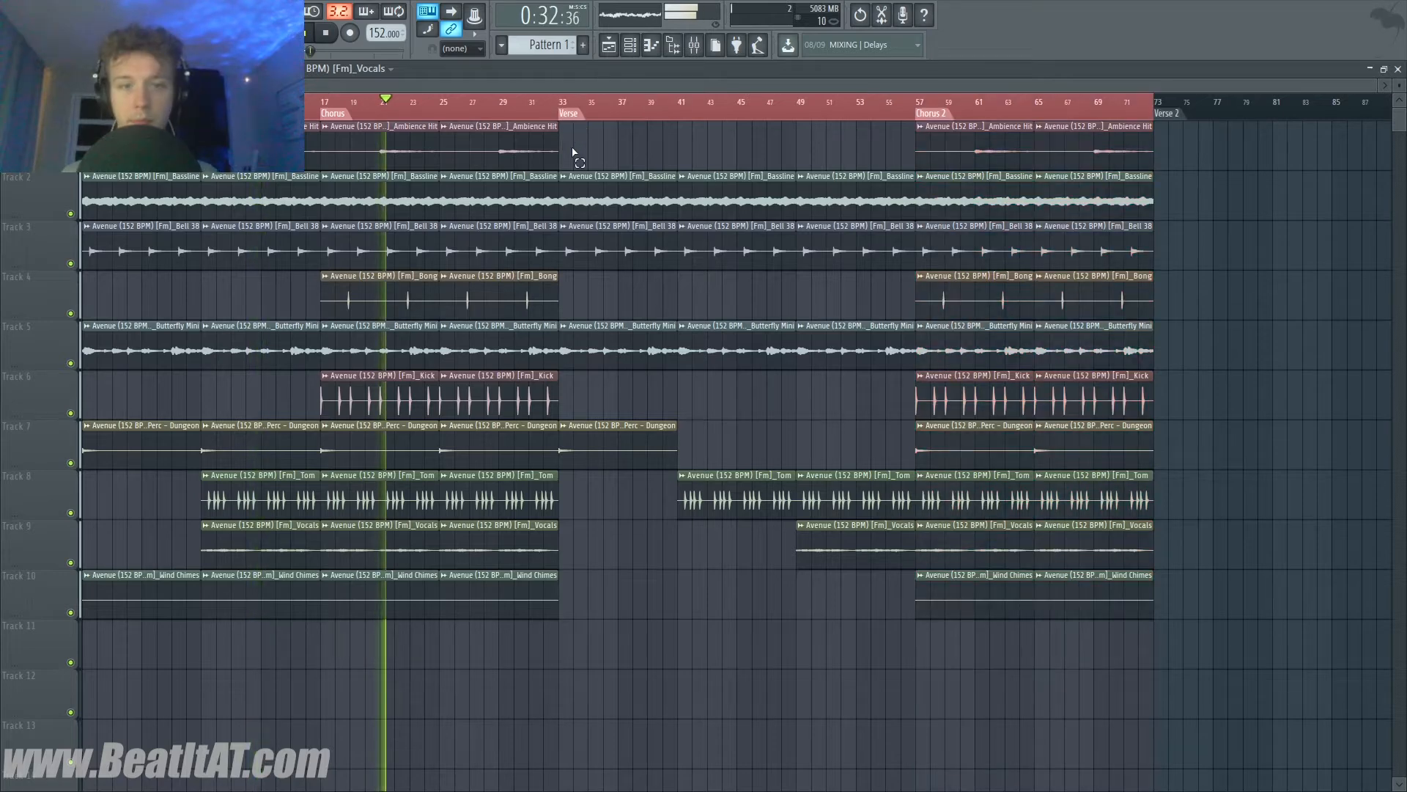
- Duplicate all clips from the Verse marker through bar 72 to bar 73, and add markers Chorus 3 at bar 97 and Outro at bar 113
{"action": "left_click_drag", "start_coordinate": [572, 122], "coordinate": [1175, 648]}
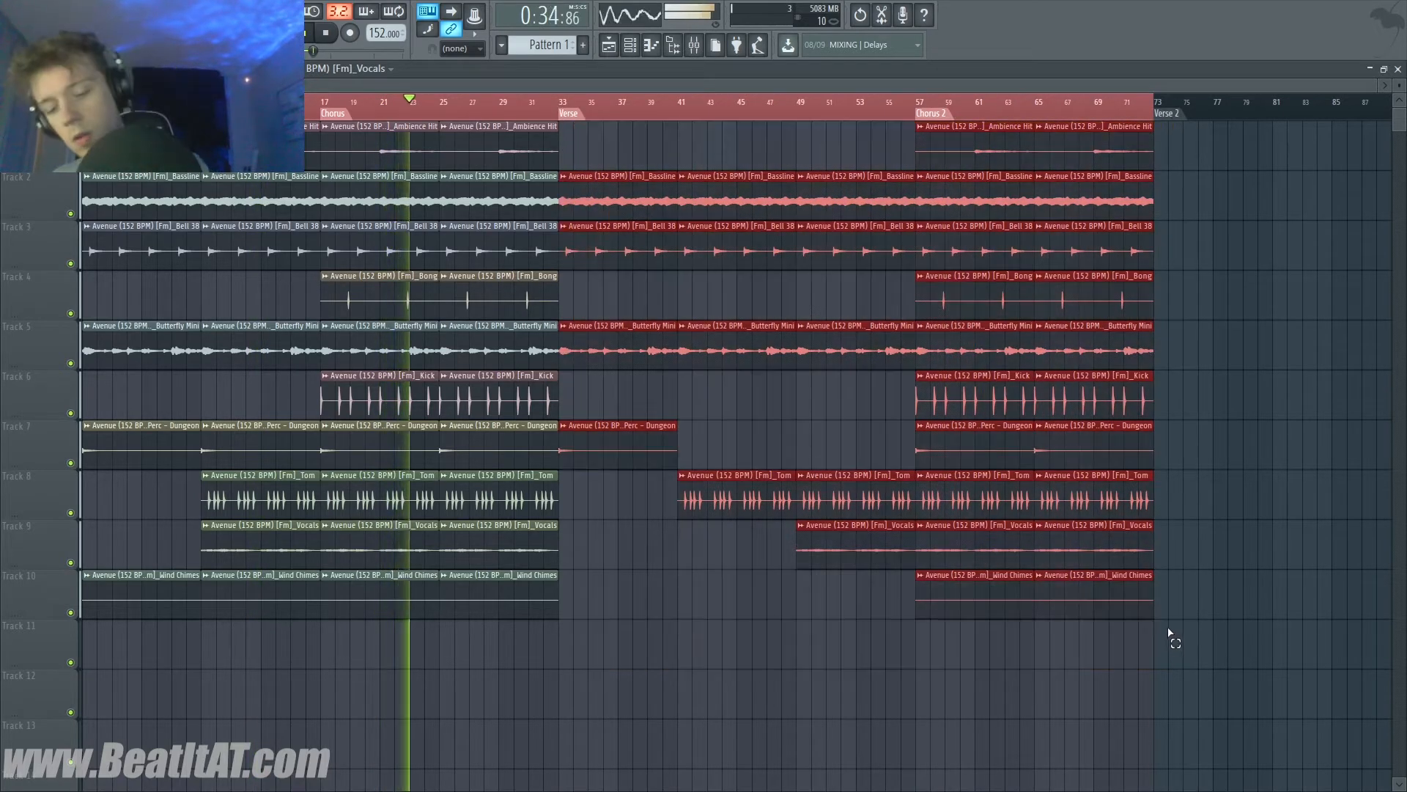
{"action": "key", "text": "ctrl+b"}
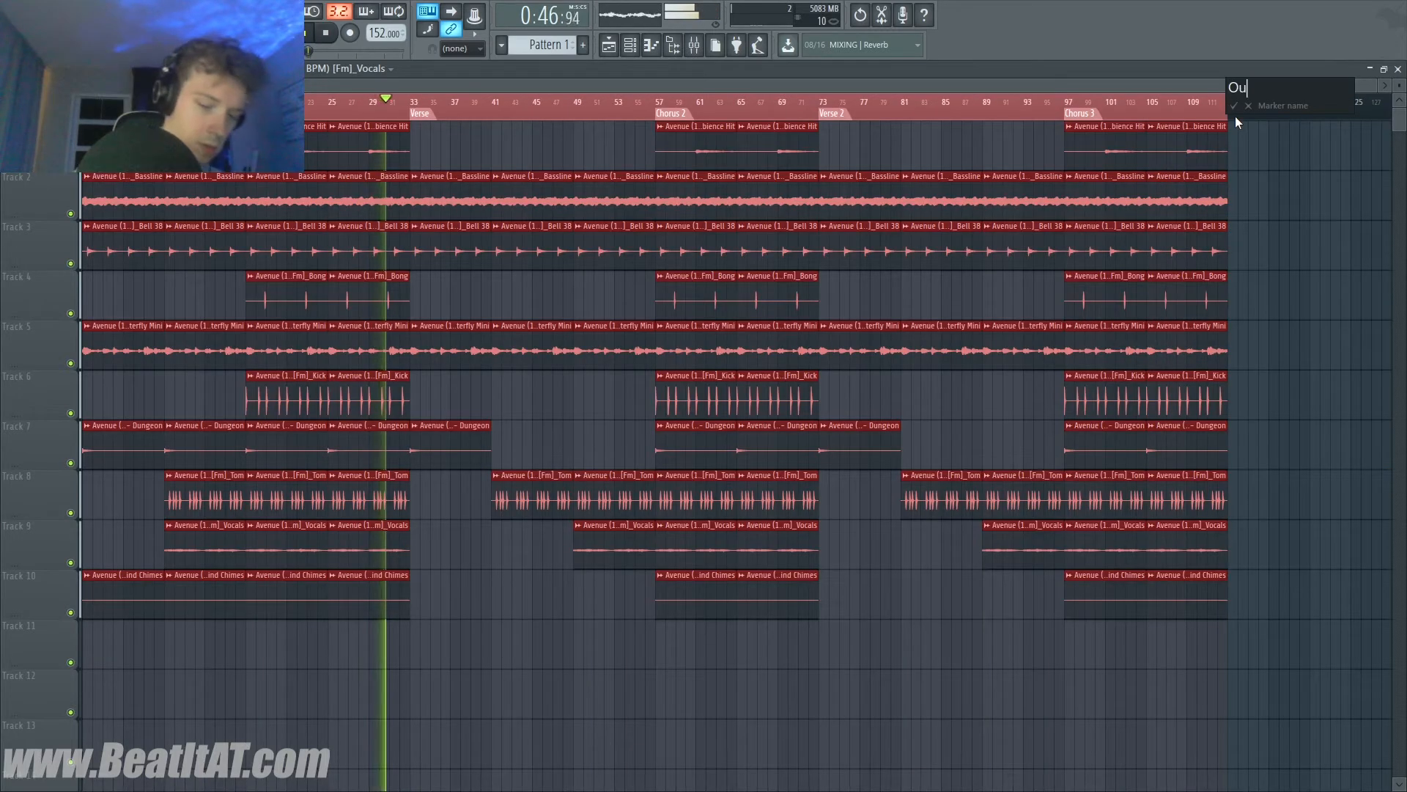
{"action": "type", "text": "tro"}
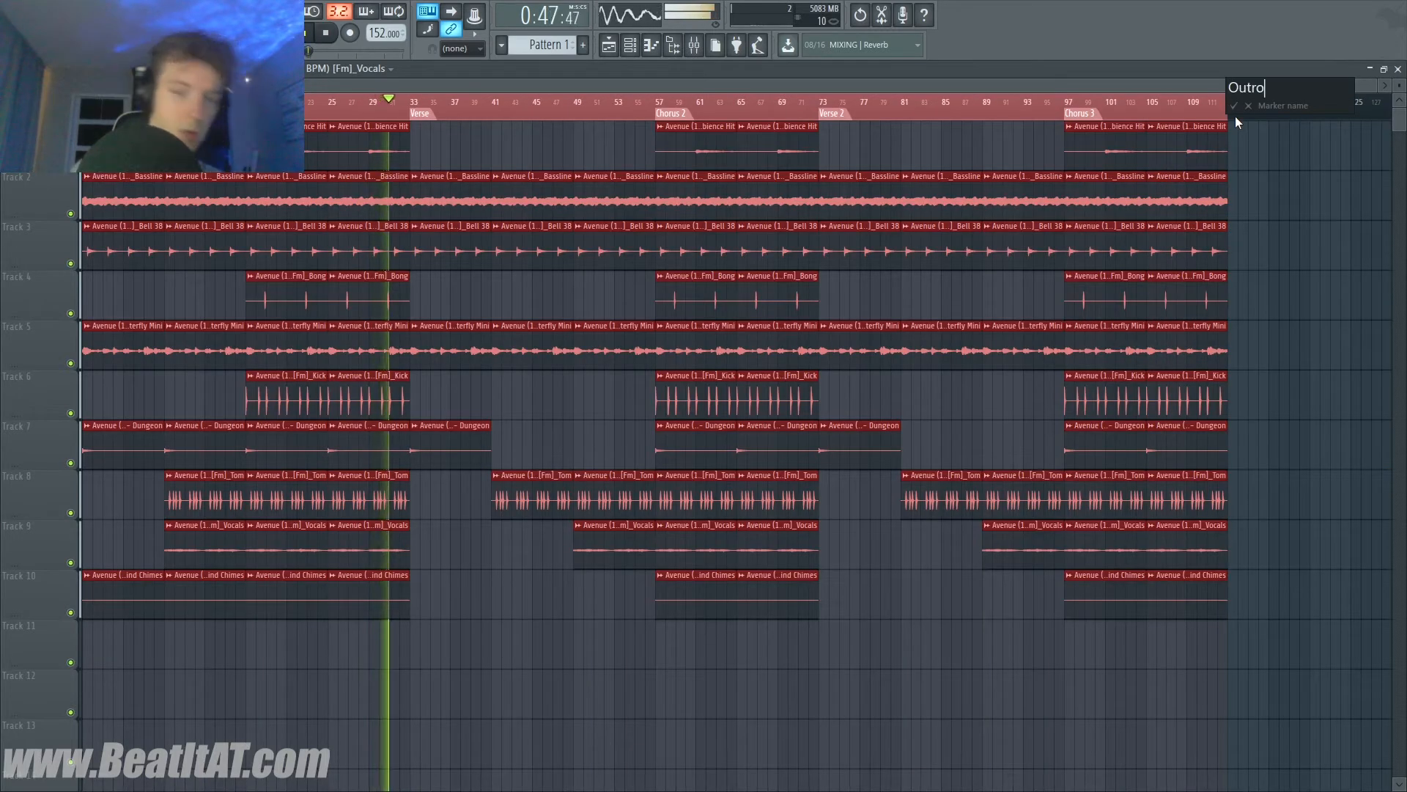
{"action": "key", "text": "Return"}
- Clear the selection and place Ambience Hit, Bell 38, Butterfly Mini, Vocals and Wind Chimes clips at the Outro marker
{"action": "left_click", "coordinate": [1252, 178], "text": "ctrl"}
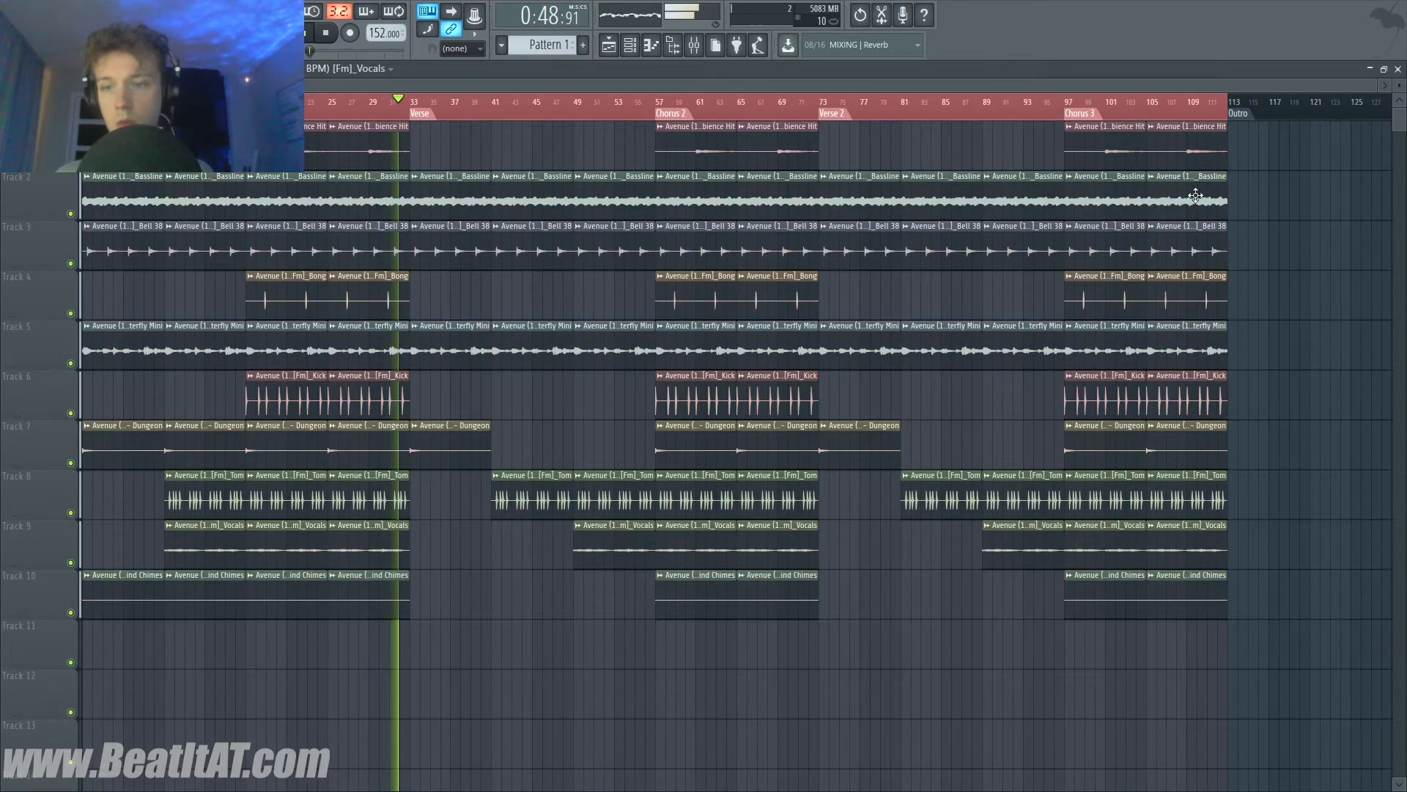
{"action": "left_click", "coordinate": [1235, 206]}
{"action": "left_click", "coordinate": [1233, 350]}
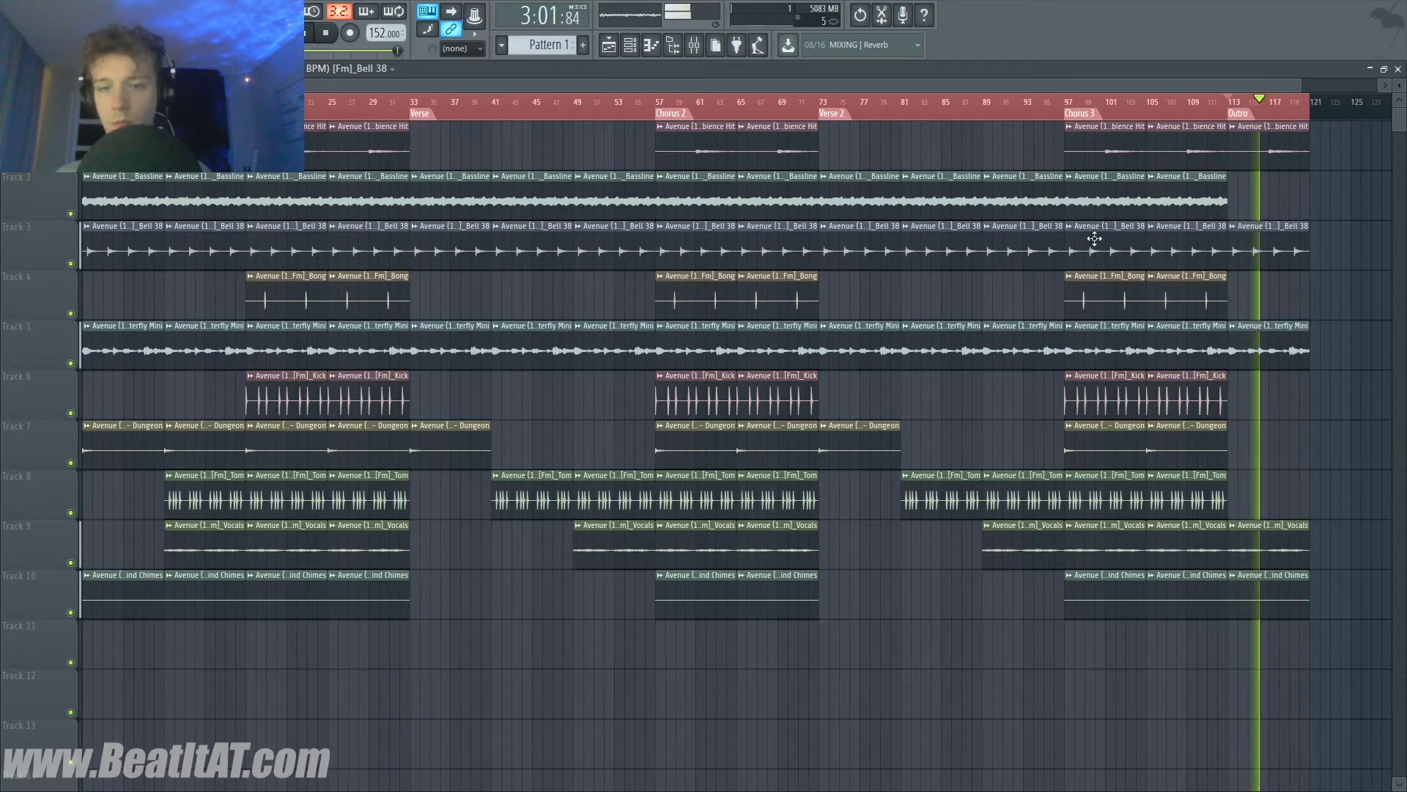
- Delete the Bassline clips from the first 16 bars of both verses, and copy Bong clips to bars 41, 49, 81 and 89
{"action": "right_click", "coordinate": [936, 188]}
{"action": "left_click", "coordinate": [906, 114]}
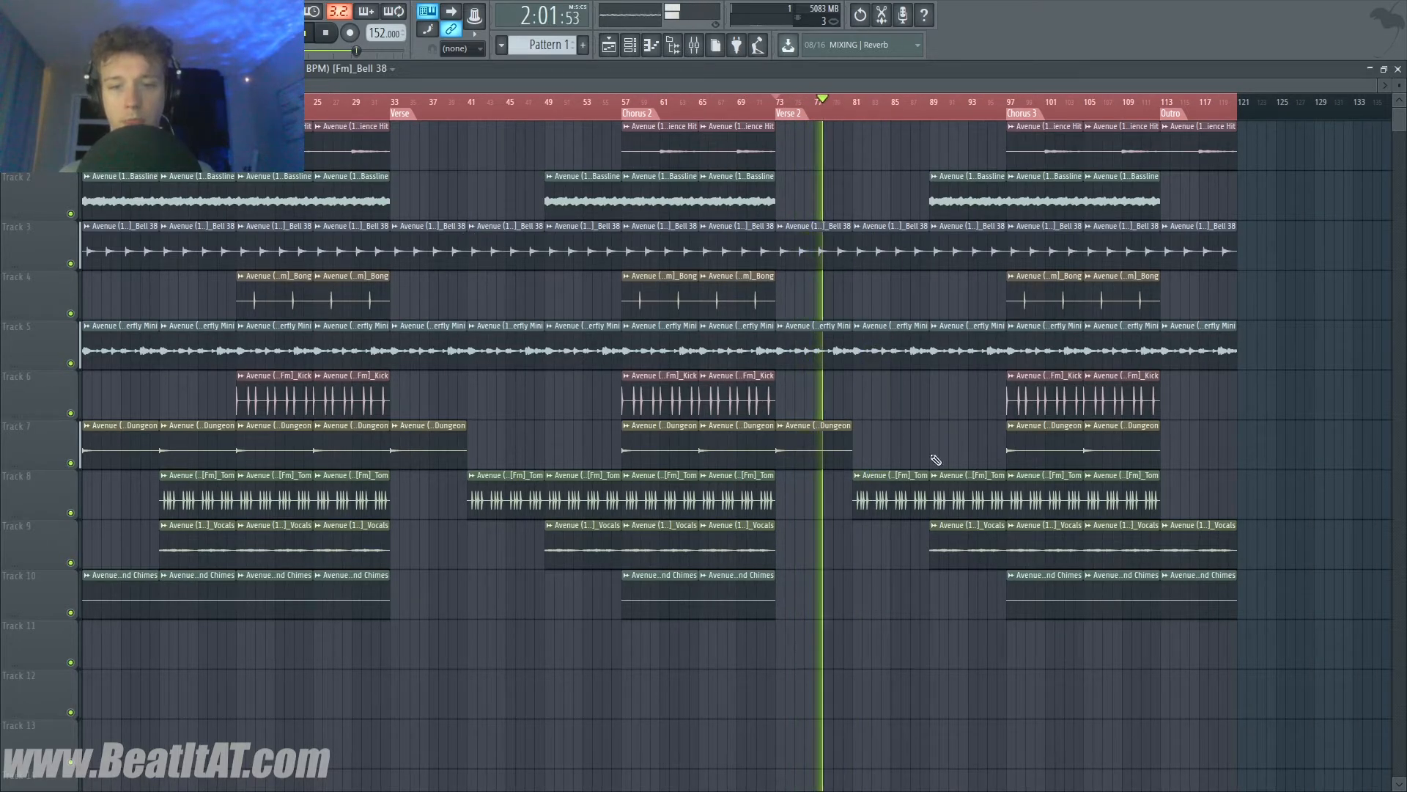
{"action": "left_click_drag", "start_coordinate": [667, 289], "coordinate": [972, 280]}
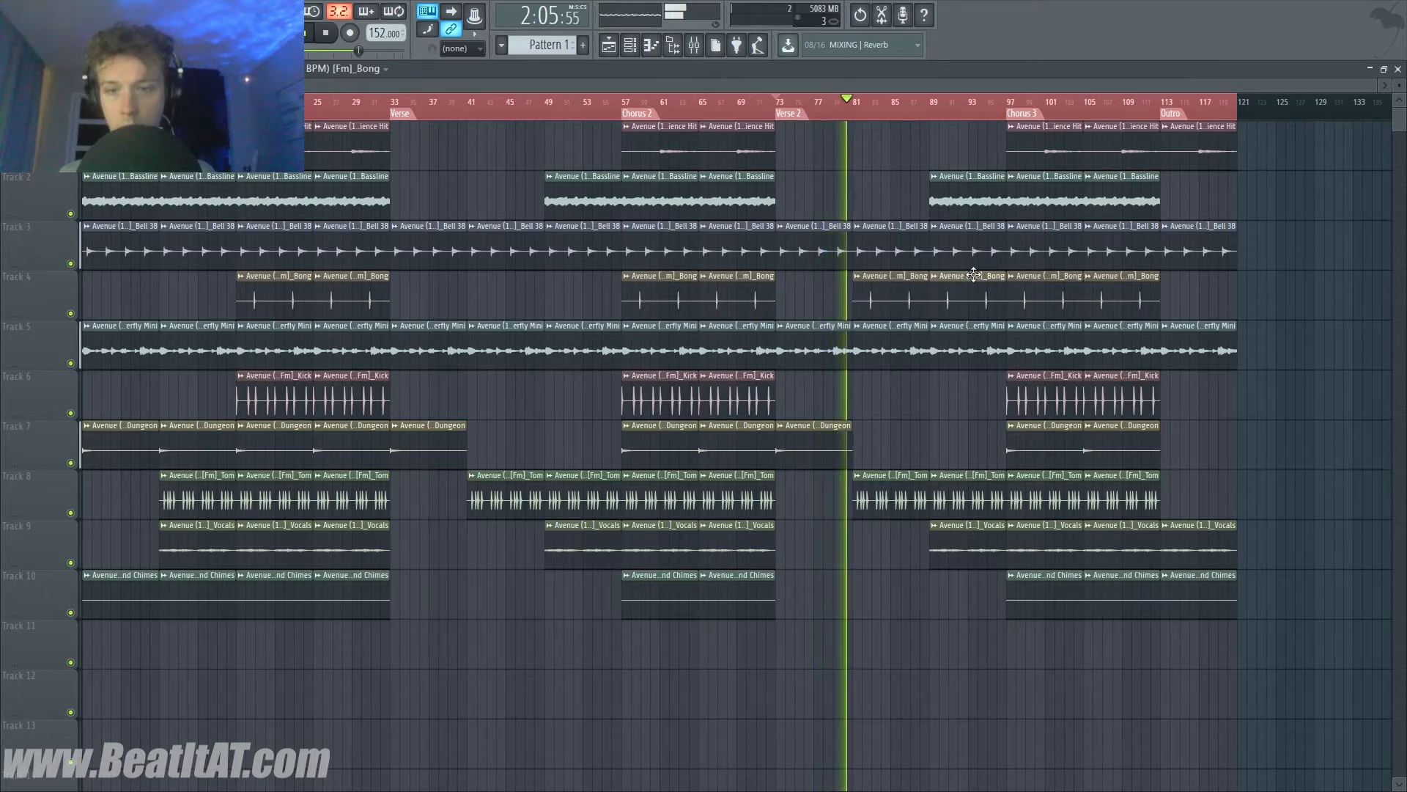
{"action": "left_click_drag", "start_coordinate": [657, 306], "coordinate": [580, 297]}
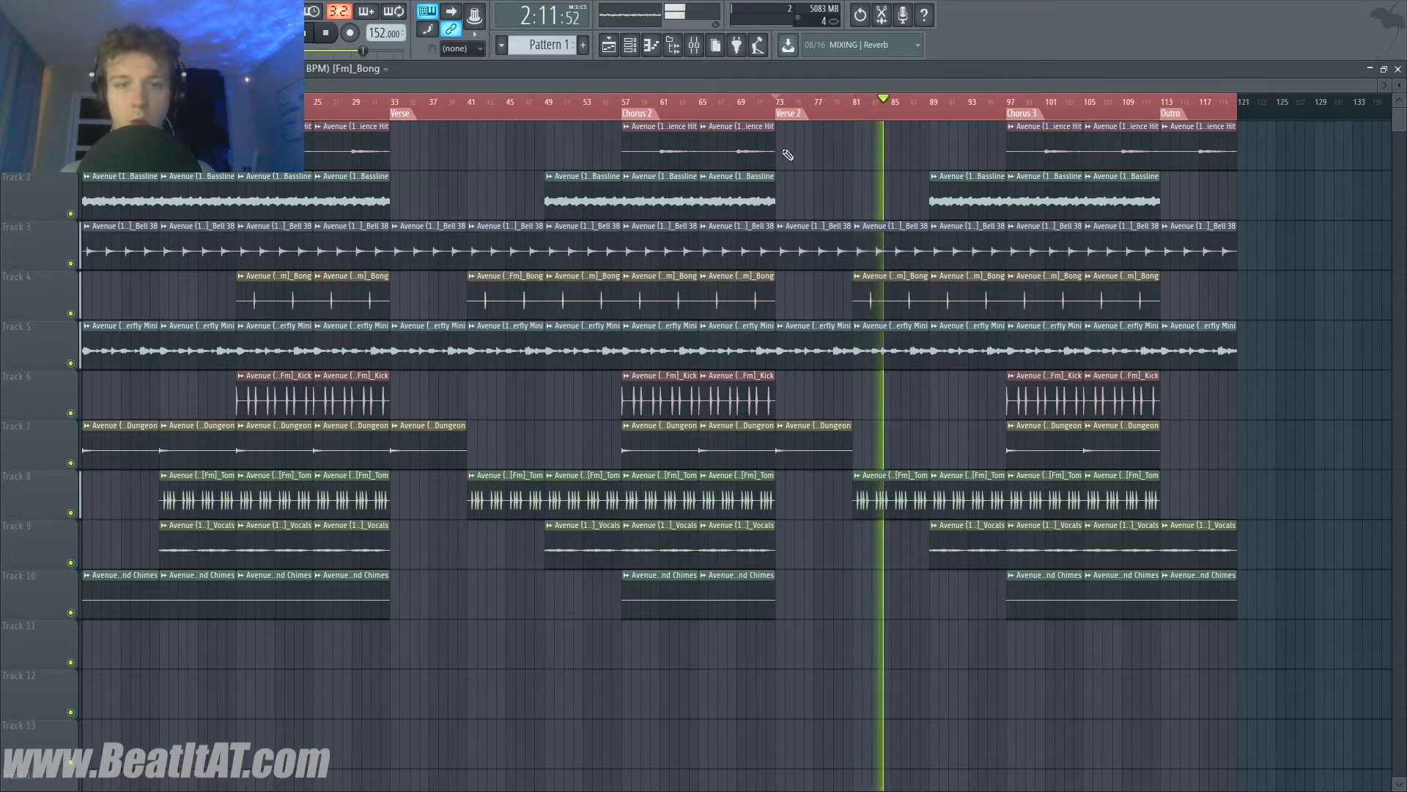
- Link all stem channels in the channel rack to their own mixer tracks, starting at Insert 1
{"action": "left_click", "coordinate": [630, 48]}
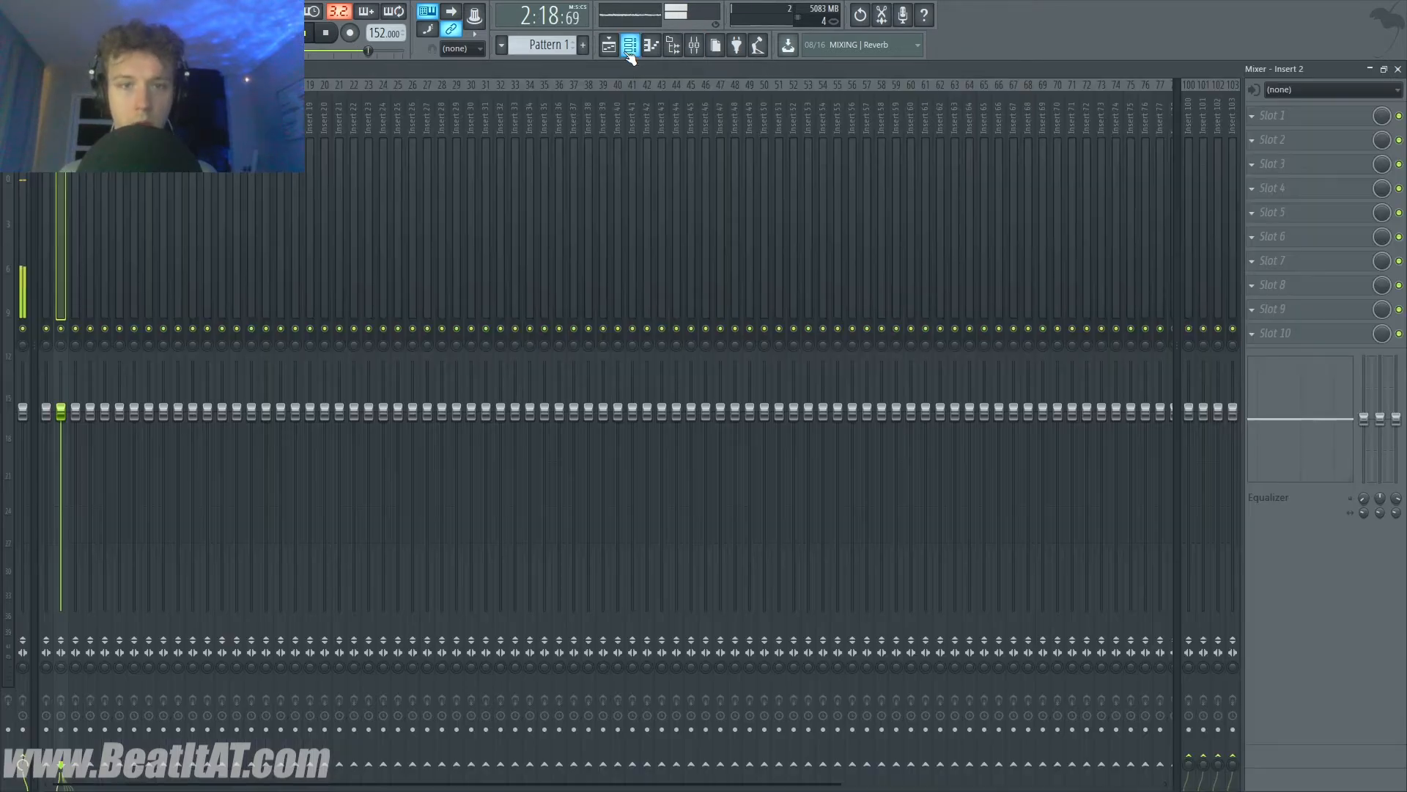
{"action": "left_click", "coordinate": [629, 49]}
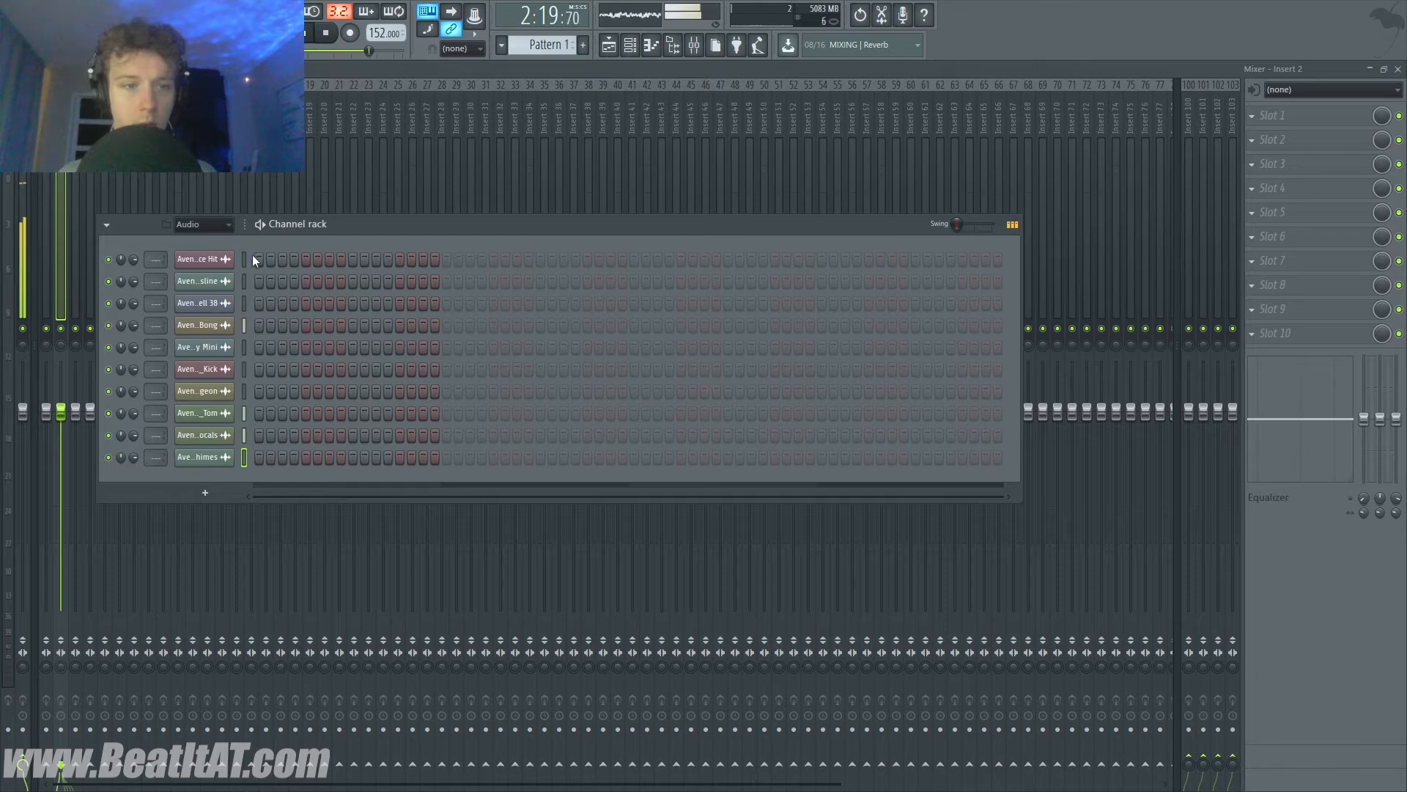
{"action": "left_click", "coordinate": [46, 176]}
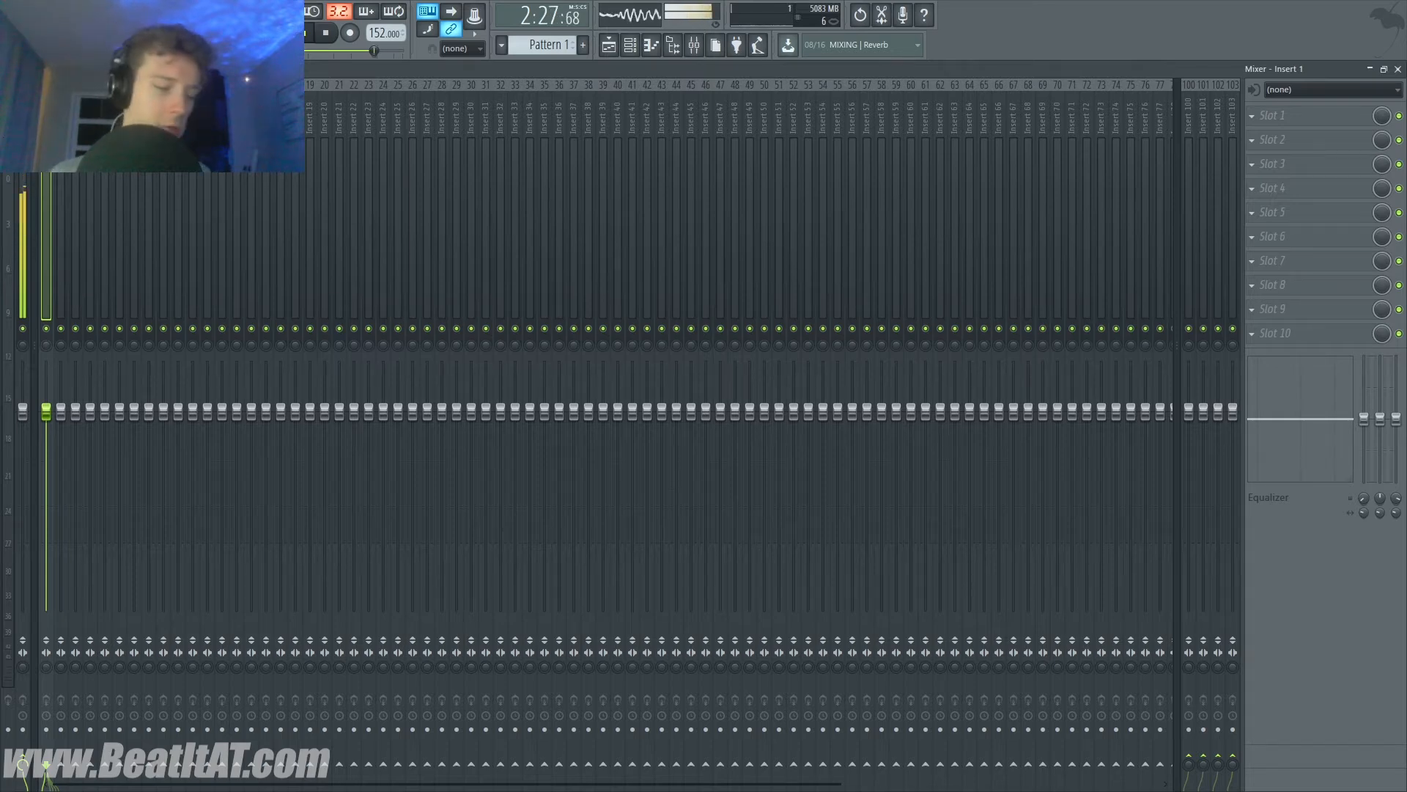
{"action": "key", "text": "ctrl+l"}
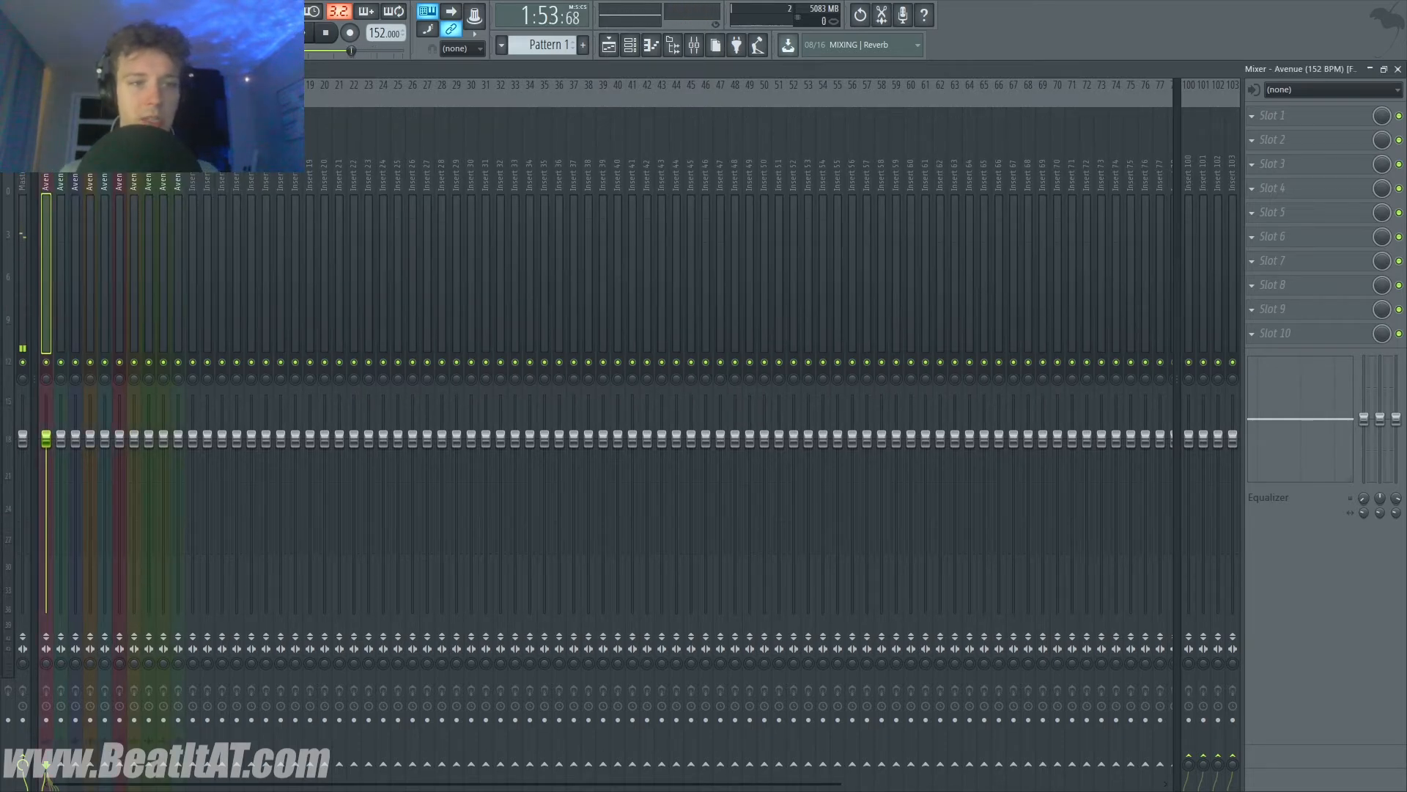
- Select the ten linked stem tracks in the mixer and lower their volume faders slightly together
{"action": "left_click", "coordinate": [177, 176]}
{"action": "left_click_drag", "start_coordinate": [166, 190], "coordinate": [59, 193]}
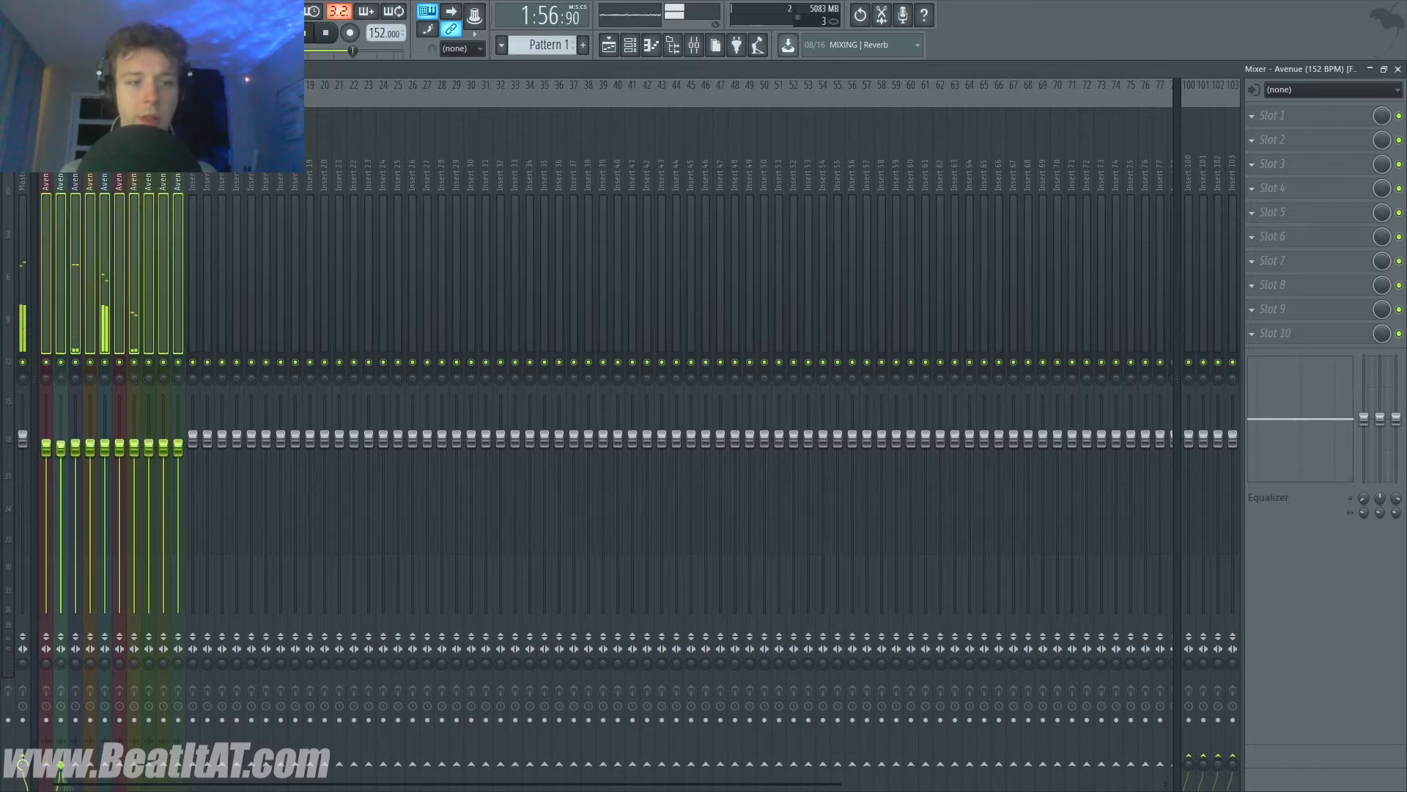
- Select the Chorus 3 section as the playback region in the playlist and play it with the mixer open
{"action": "left_click", "coordinate": [121, 281]}
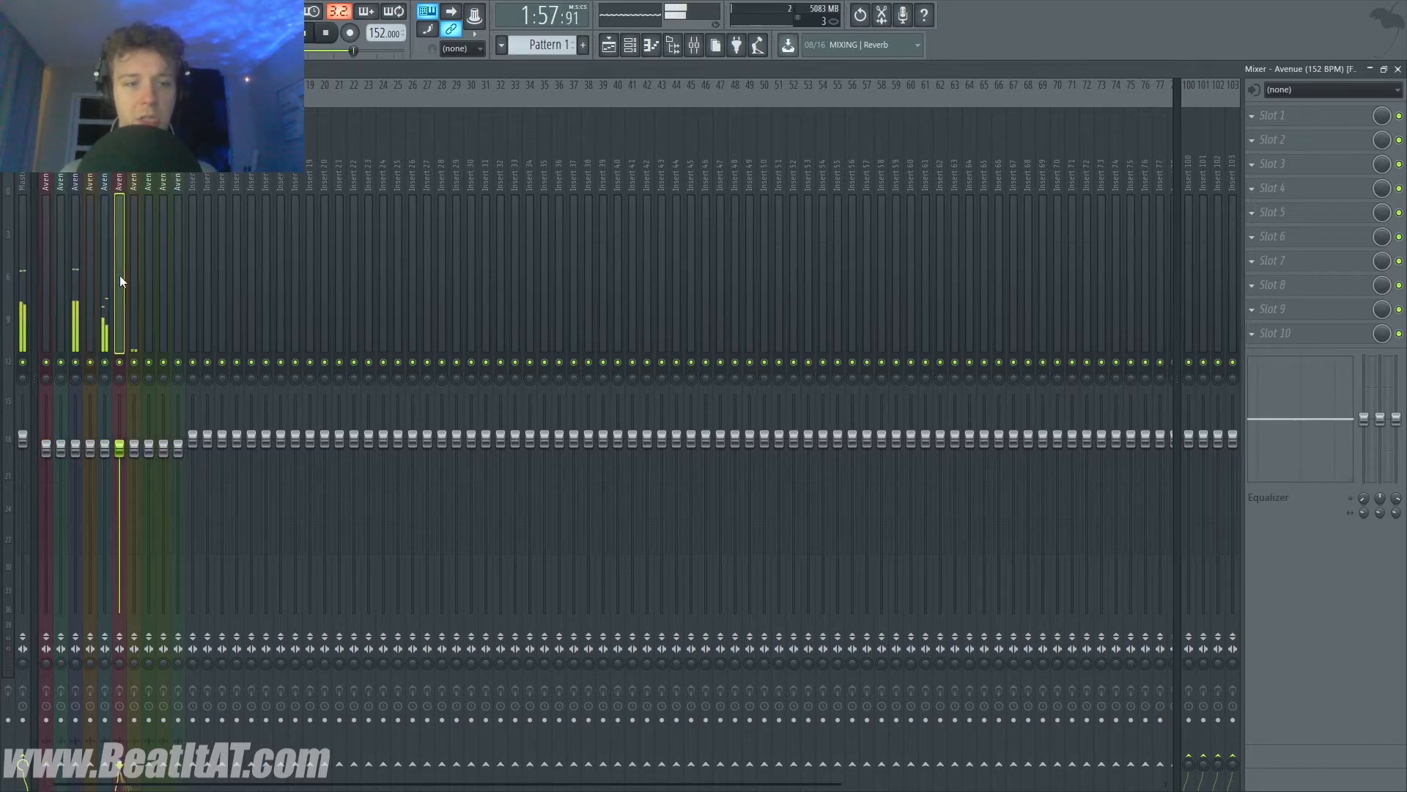
{"action": "left_click", "coordinate": [1370, 70]}
{"action": "left_click", "coordinate": [1023, 115]}
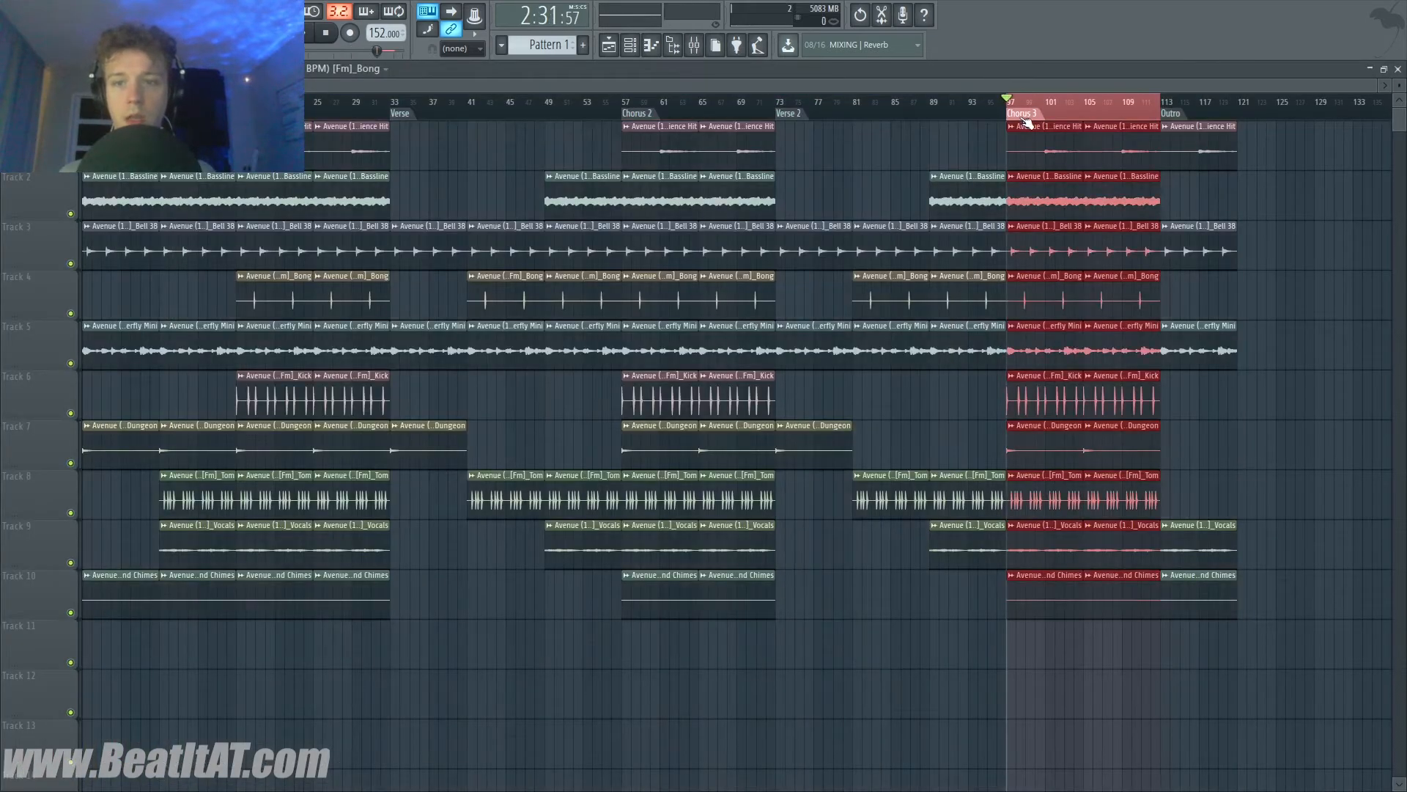
{"action": "left_click", "coordinate": [693, 45]}
{"action": "key", "text": "space"}
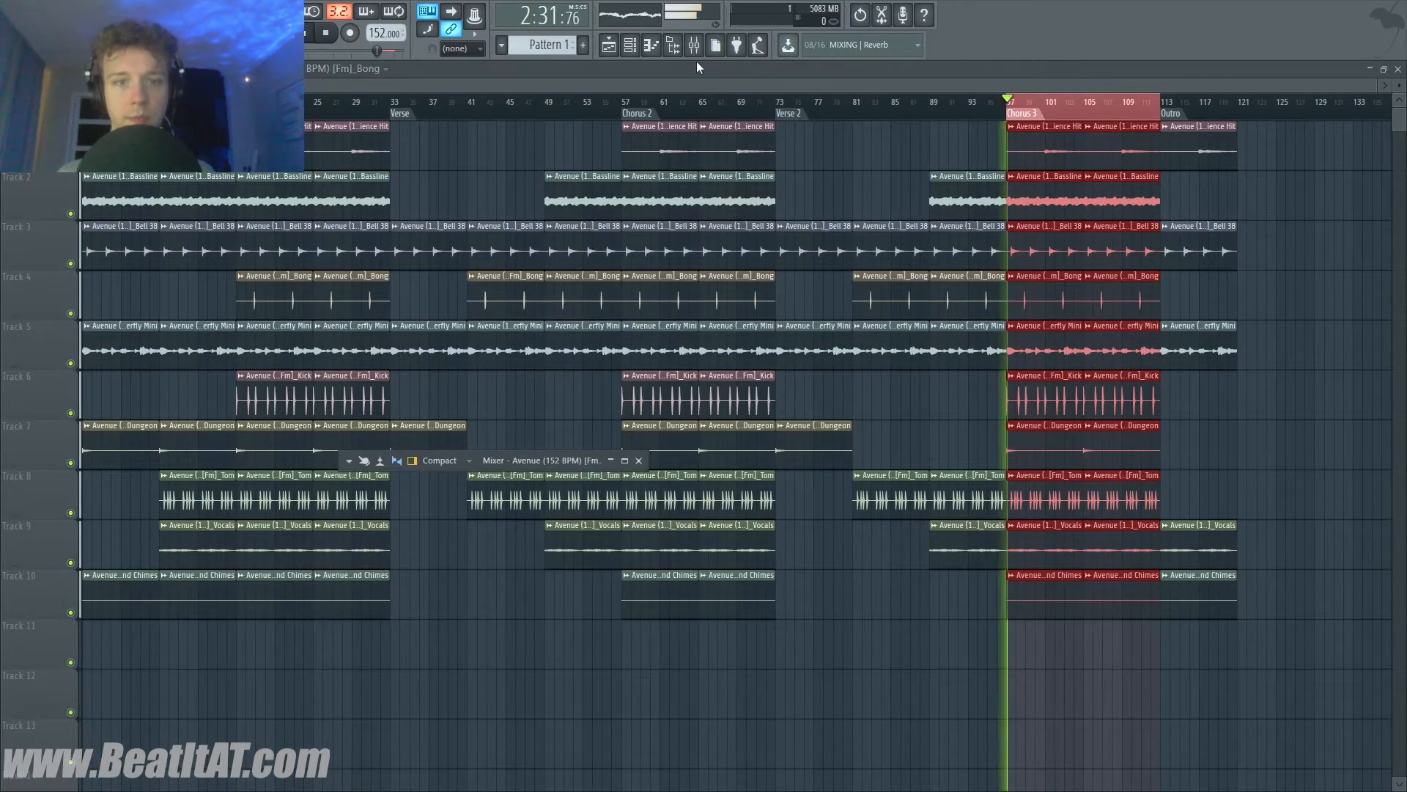
{"action": "key", "text": "F9"}
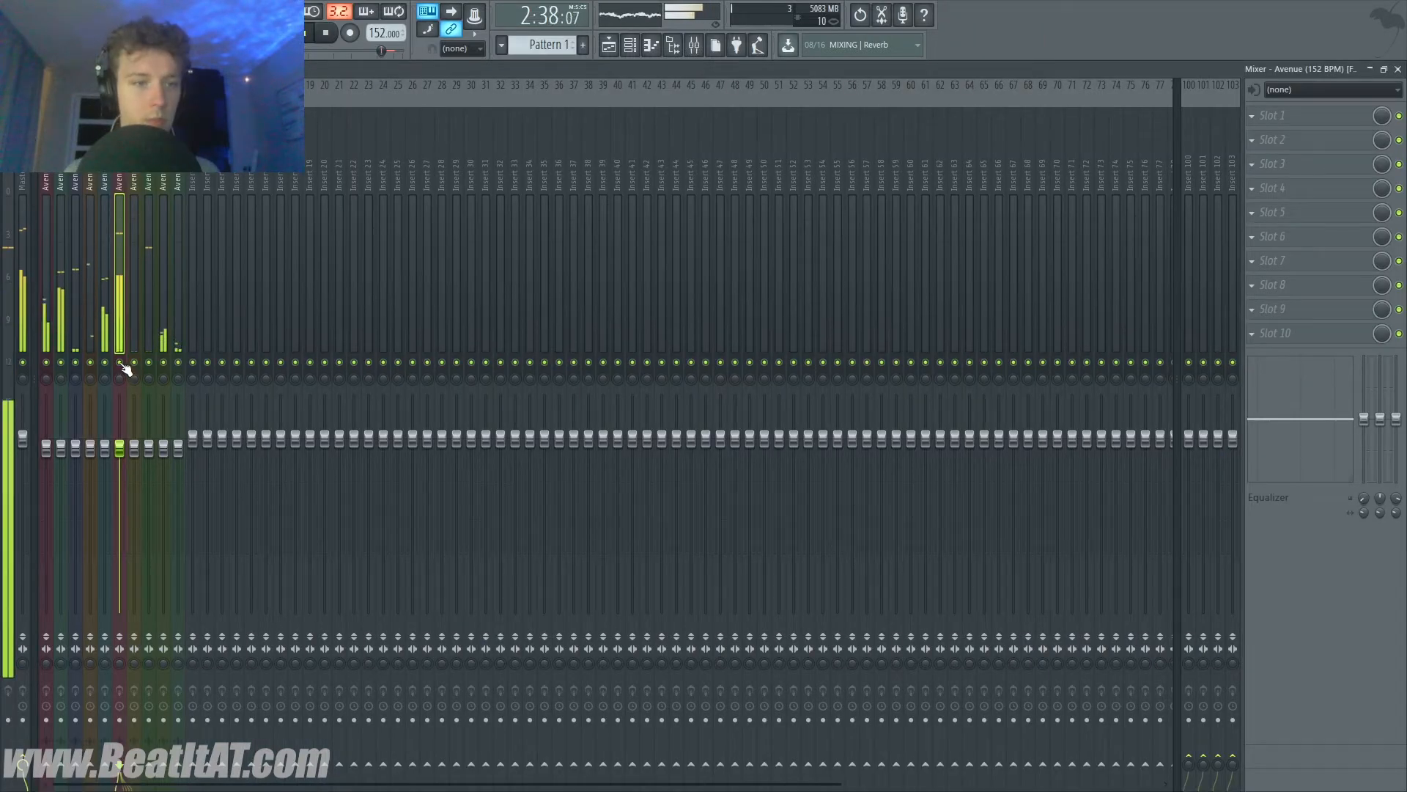
- Solo the Kick mixer track briefly to check it, and raise the Tom track's volume fader slightly
{"action": "right_click", "coordinate": [120, 362]}
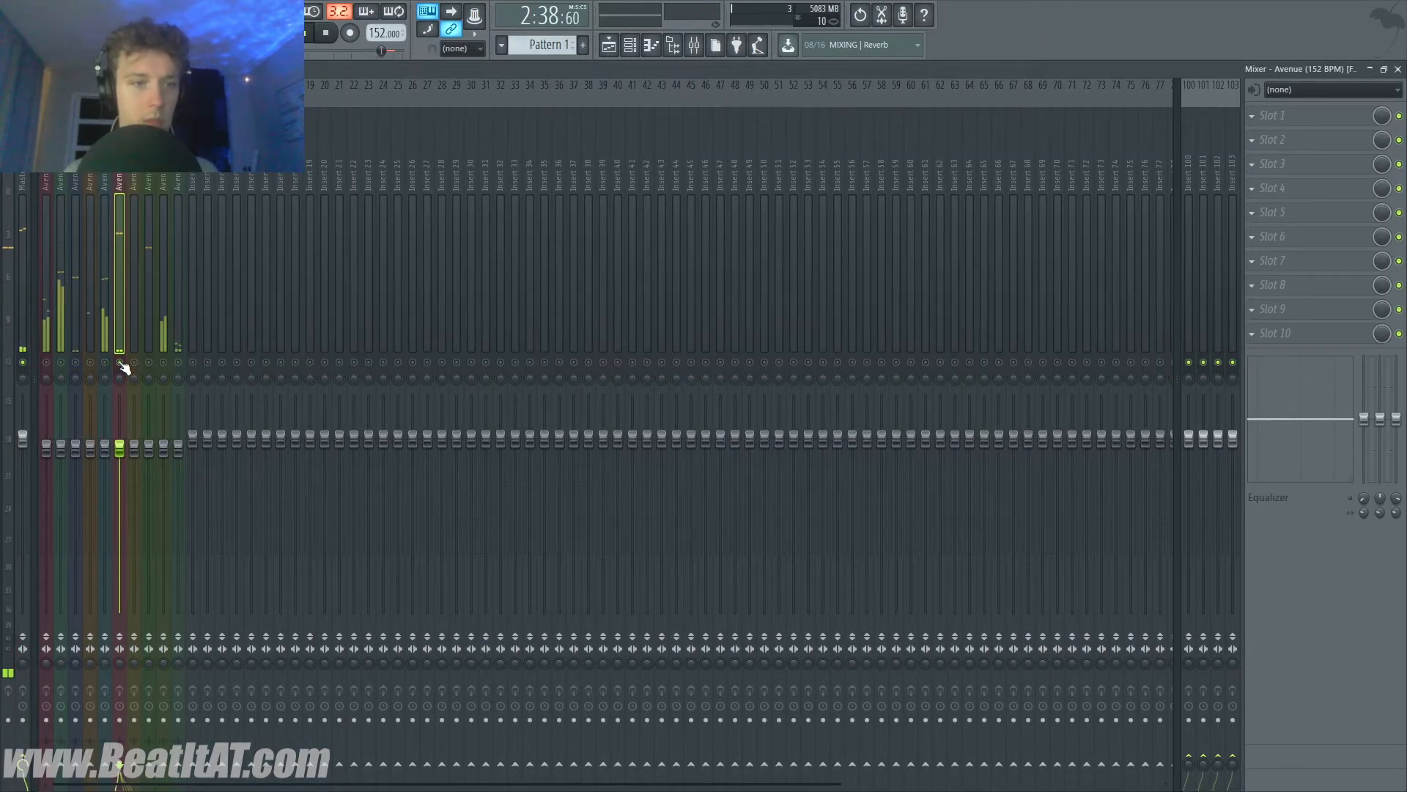
{"action": "right_click", "coordinate": [121, 363]}
{"action": "left_click", "coordinate": [134, 292]}
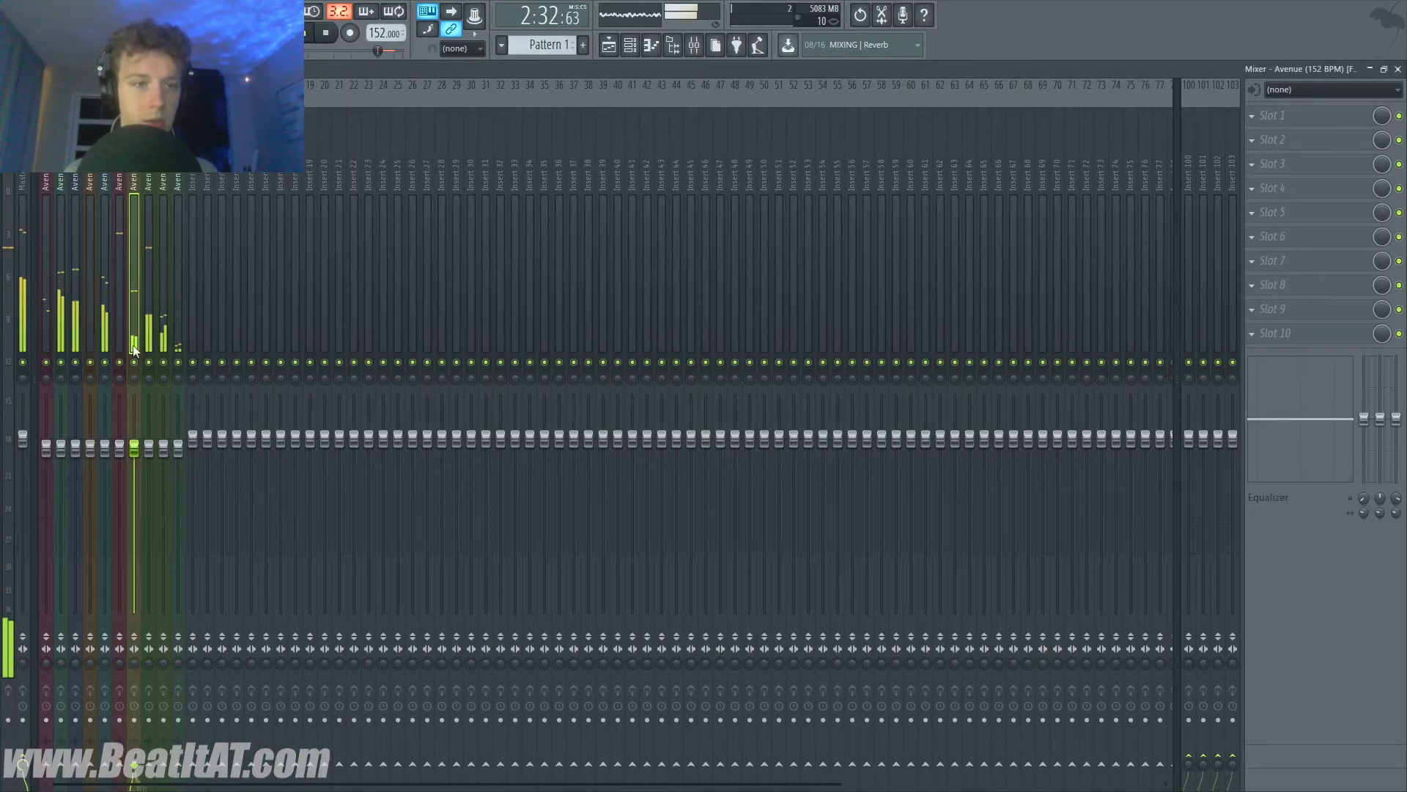
{"action": "left_click", "coordinate": [146, 303]}
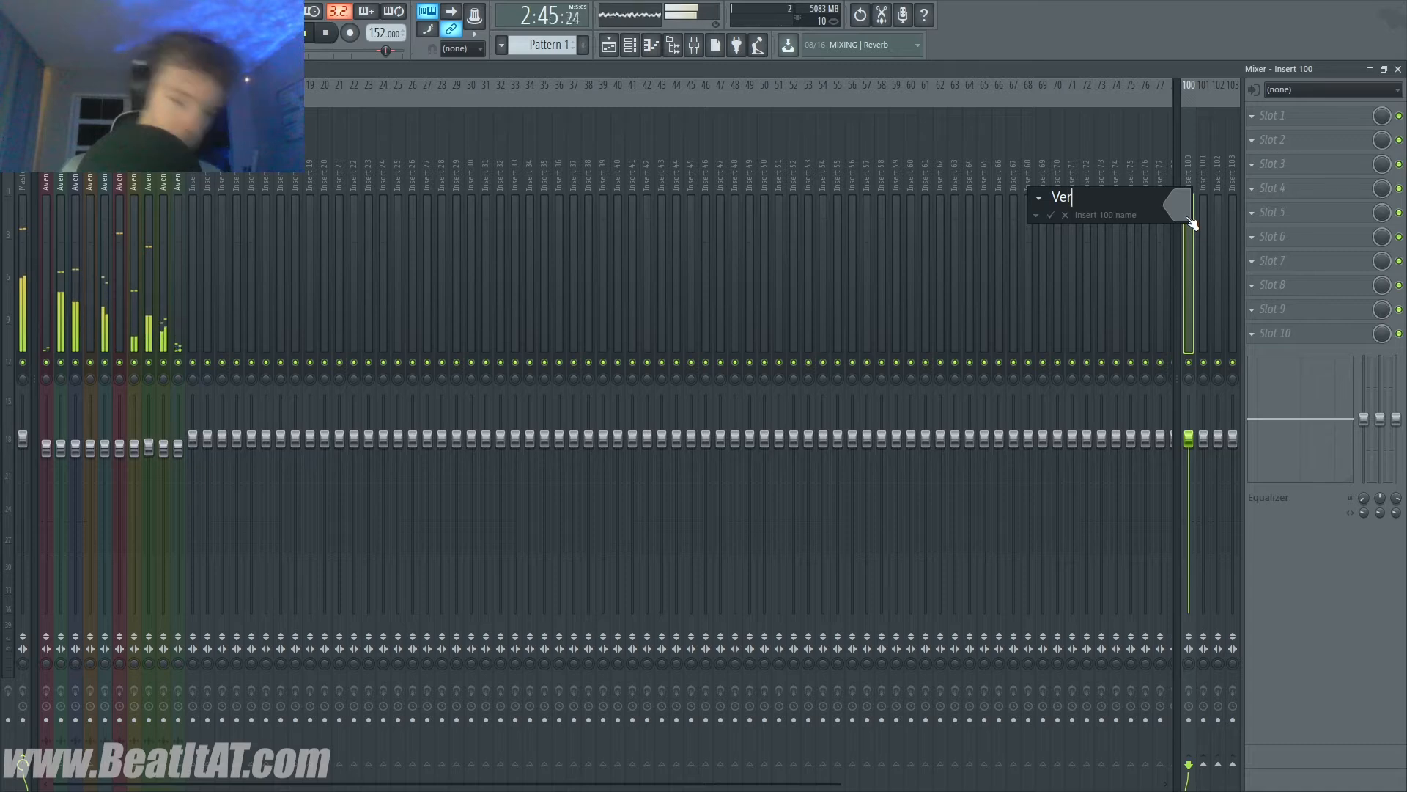
- Name mixer track Insert 100 "Verb" and load ValhallaVintageVerb_x64 into its first effect slot
{"action": "key", "text": "Return"}
{"action": "key", "text": "space"}
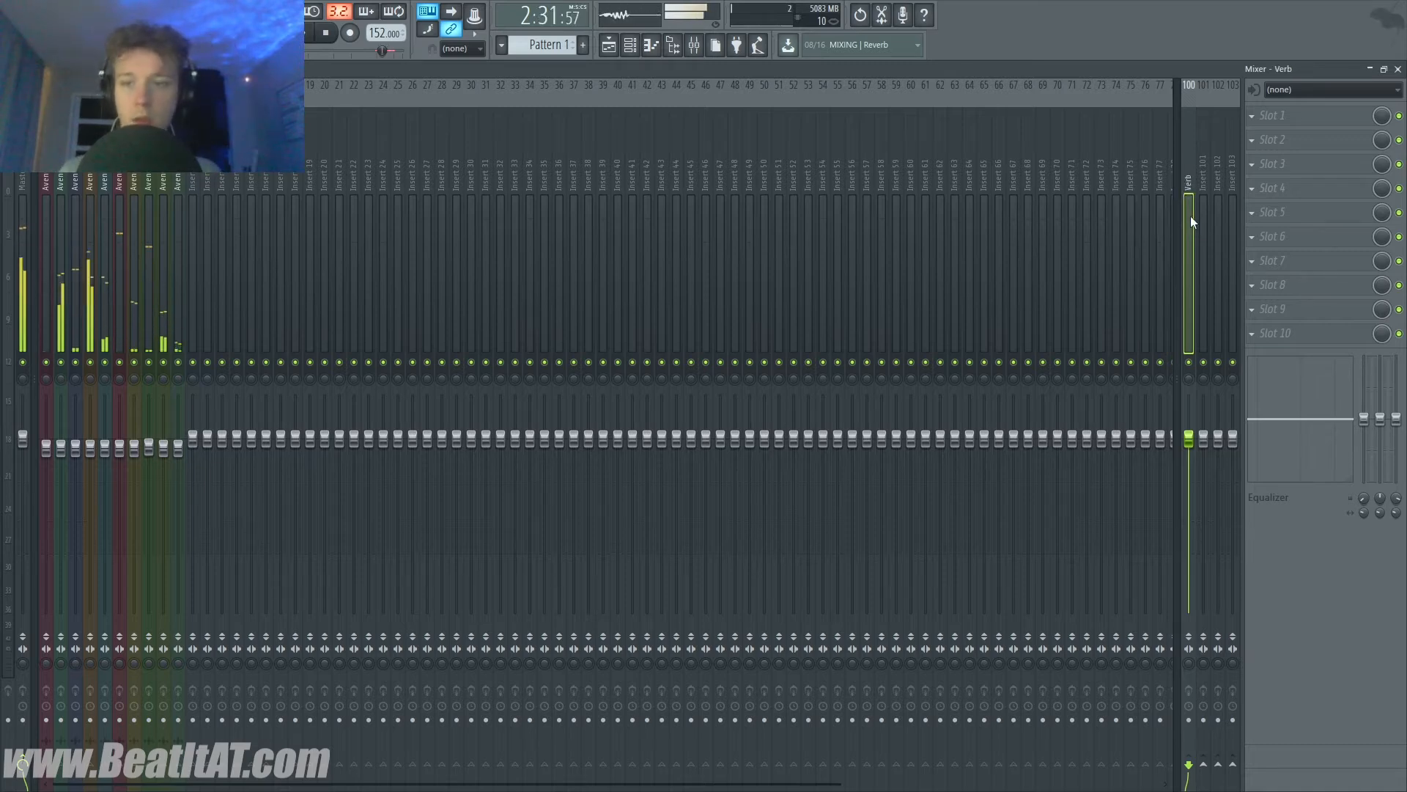
{"action": "left_click", "coordinate": [1304, 115]}
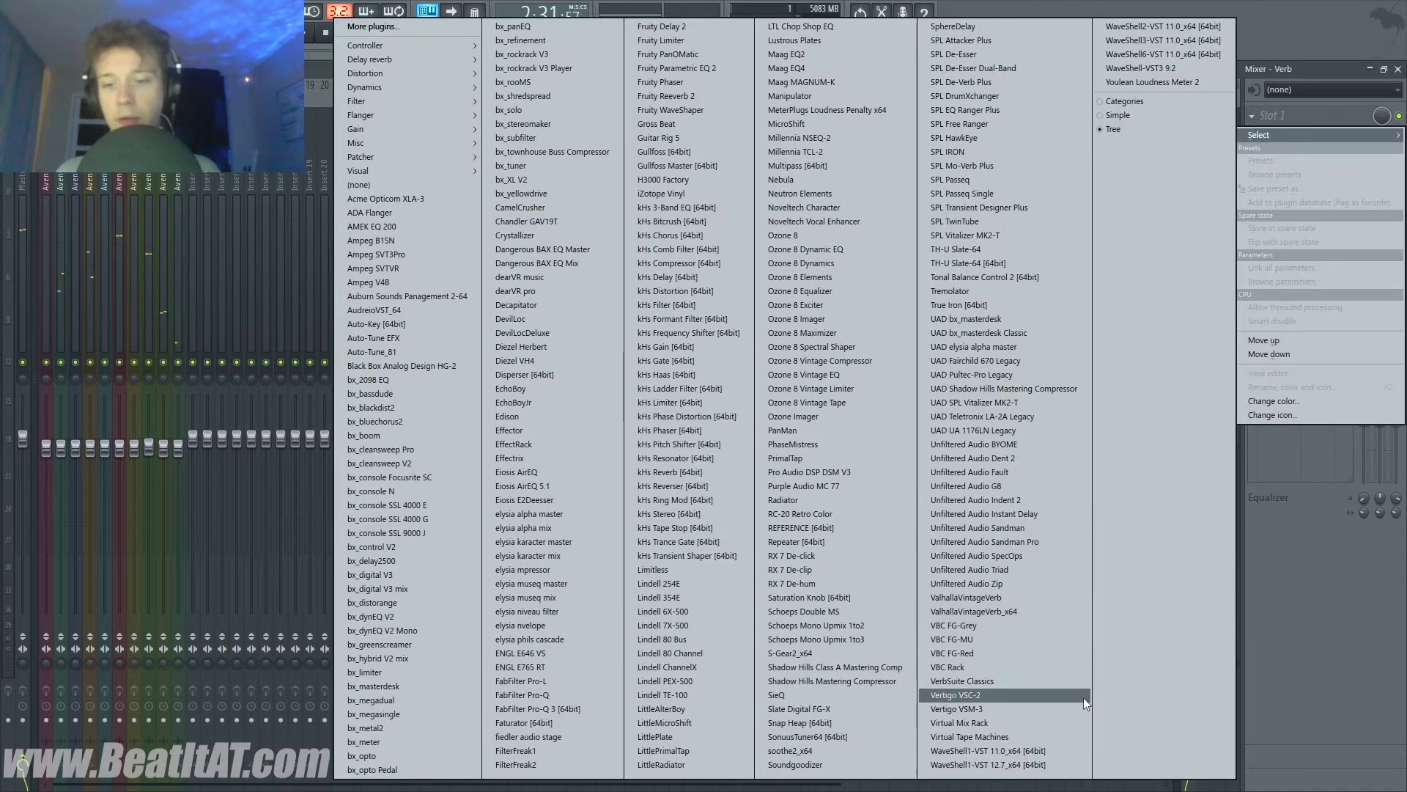
{"action": "left_click", "coordinate": [1062, 613]}
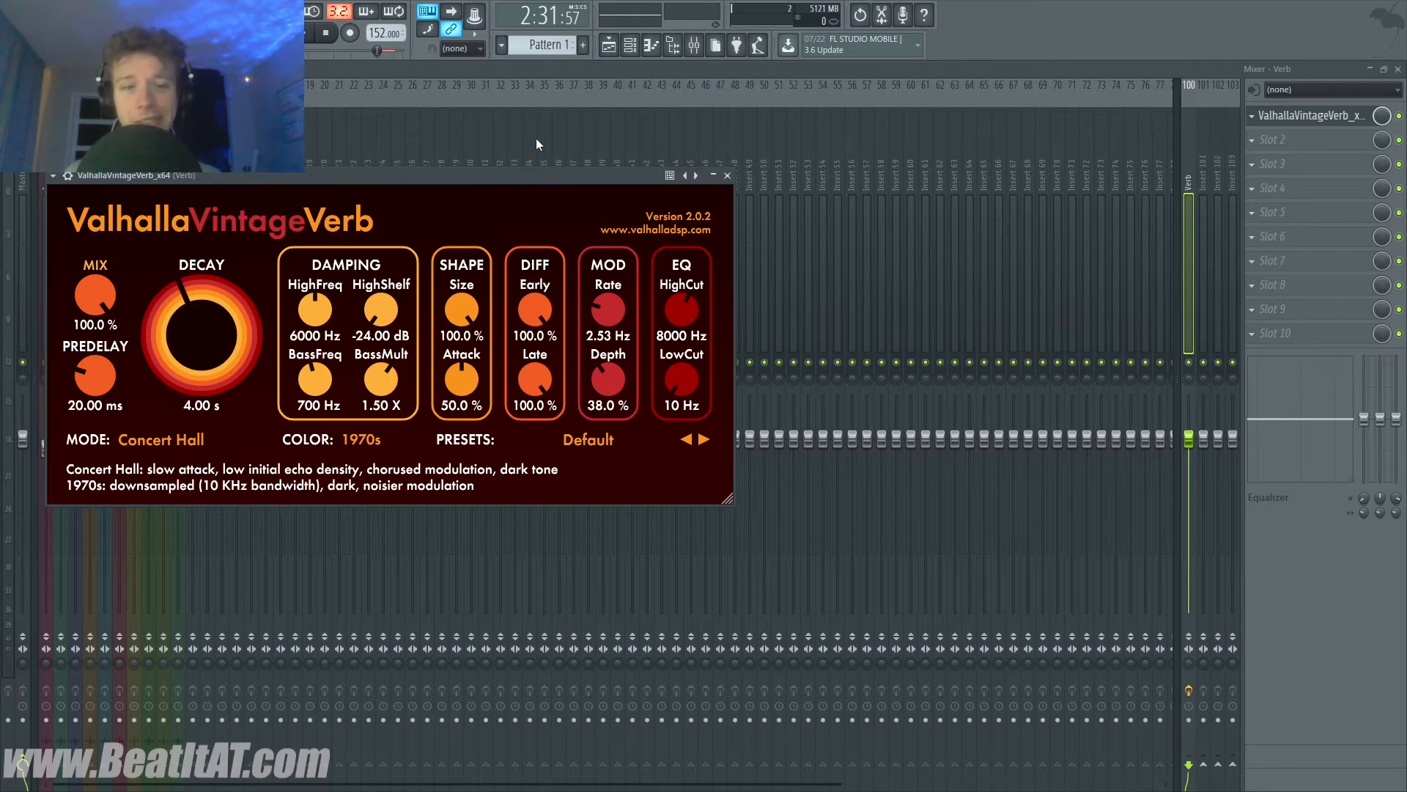
- Load the Drum Air ambience preset in the Verb track's reverb and close the plugin window
{"action": "left_click", "coordinate": [662, 446]}
{"action": "mouse_move", "coordinate": [636, 302]}
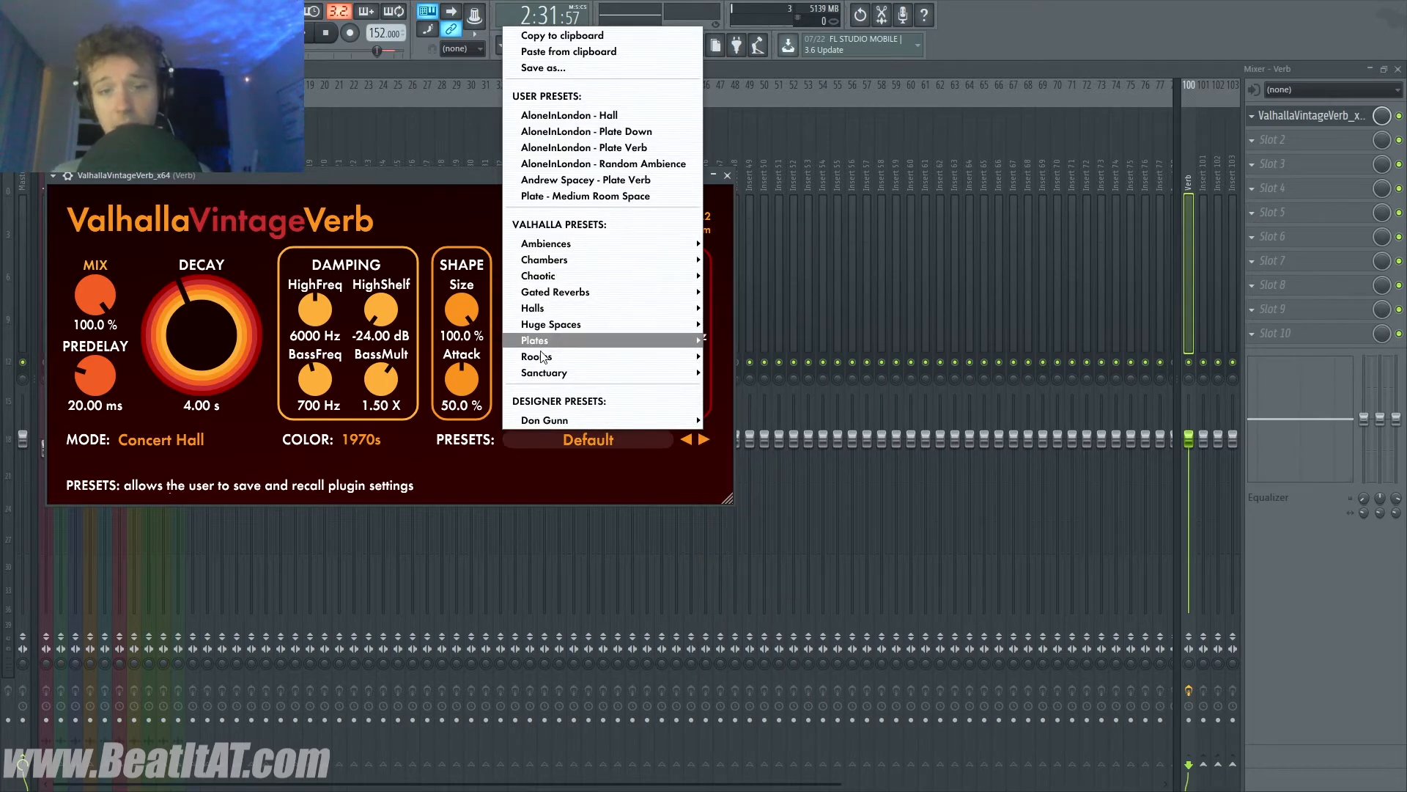
{"action": "mouse_move", "coordinate": [560, 322]}
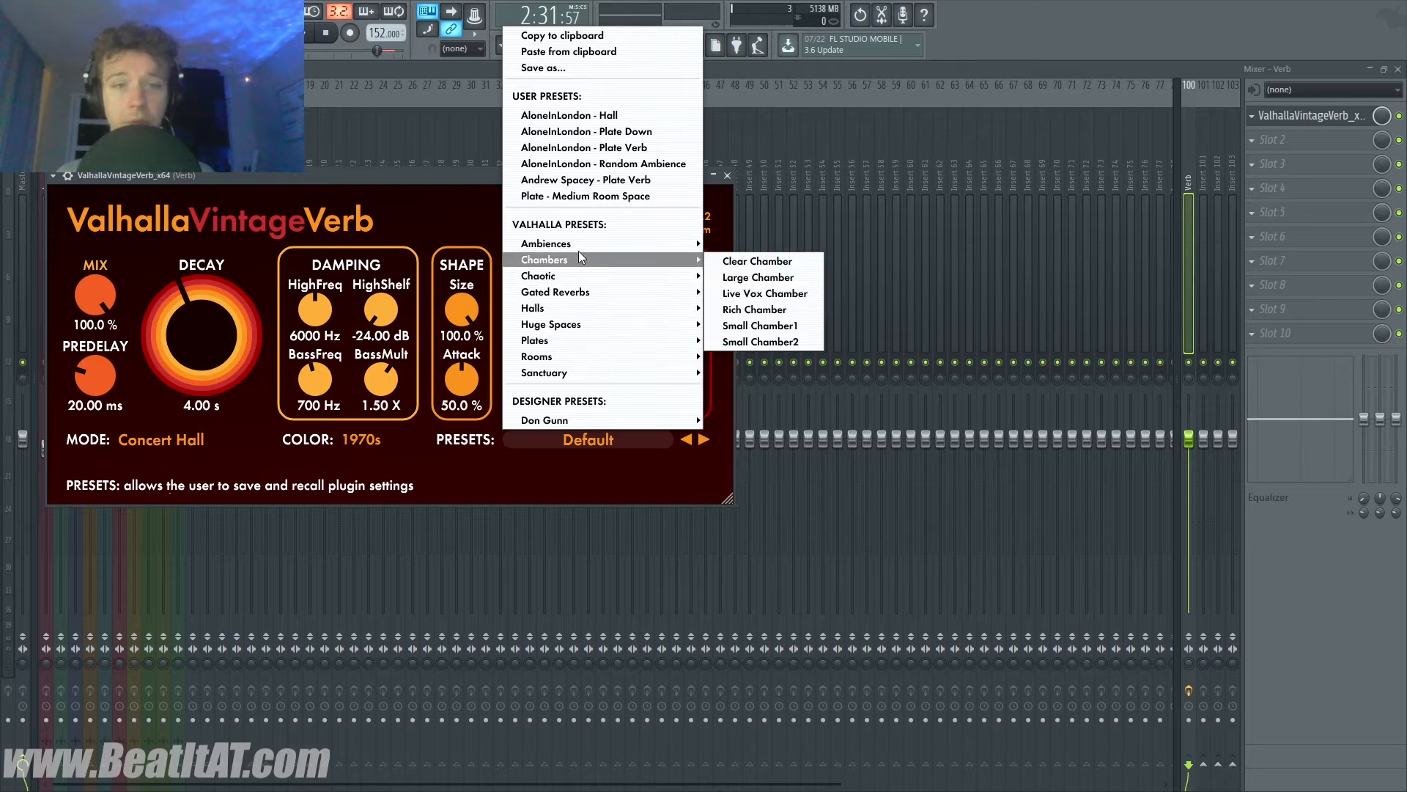
{"action": "mouse_move", "coordinate": [580, 245]}
{"action": "left_click", "coordinate": [758, 278]}
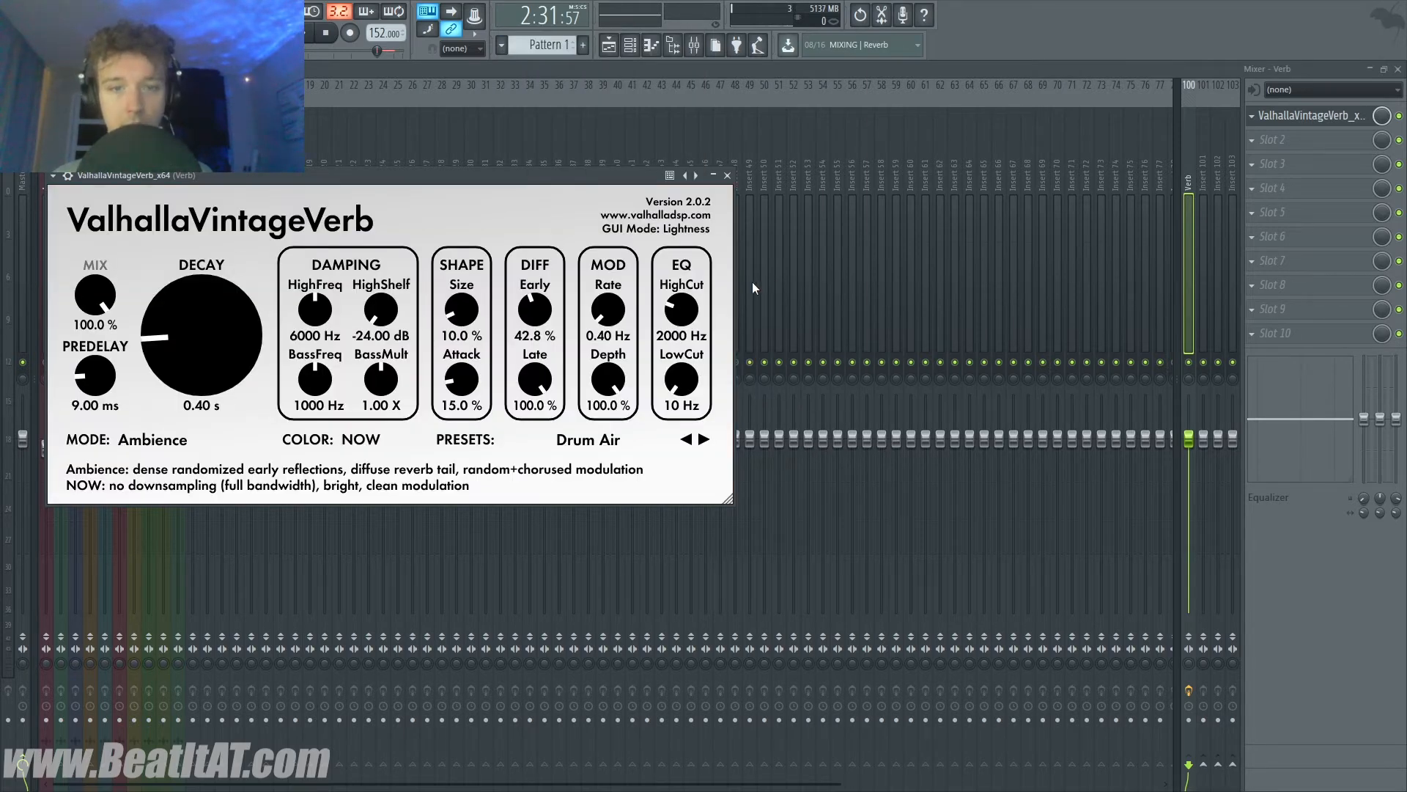
{"action": "key", "text": "Escape"}
- Boost the Tom track's mids slightly with the mixer equalizer and send the track to the Verb track
{"action": "left_click", "coordinate": [121, 229]}
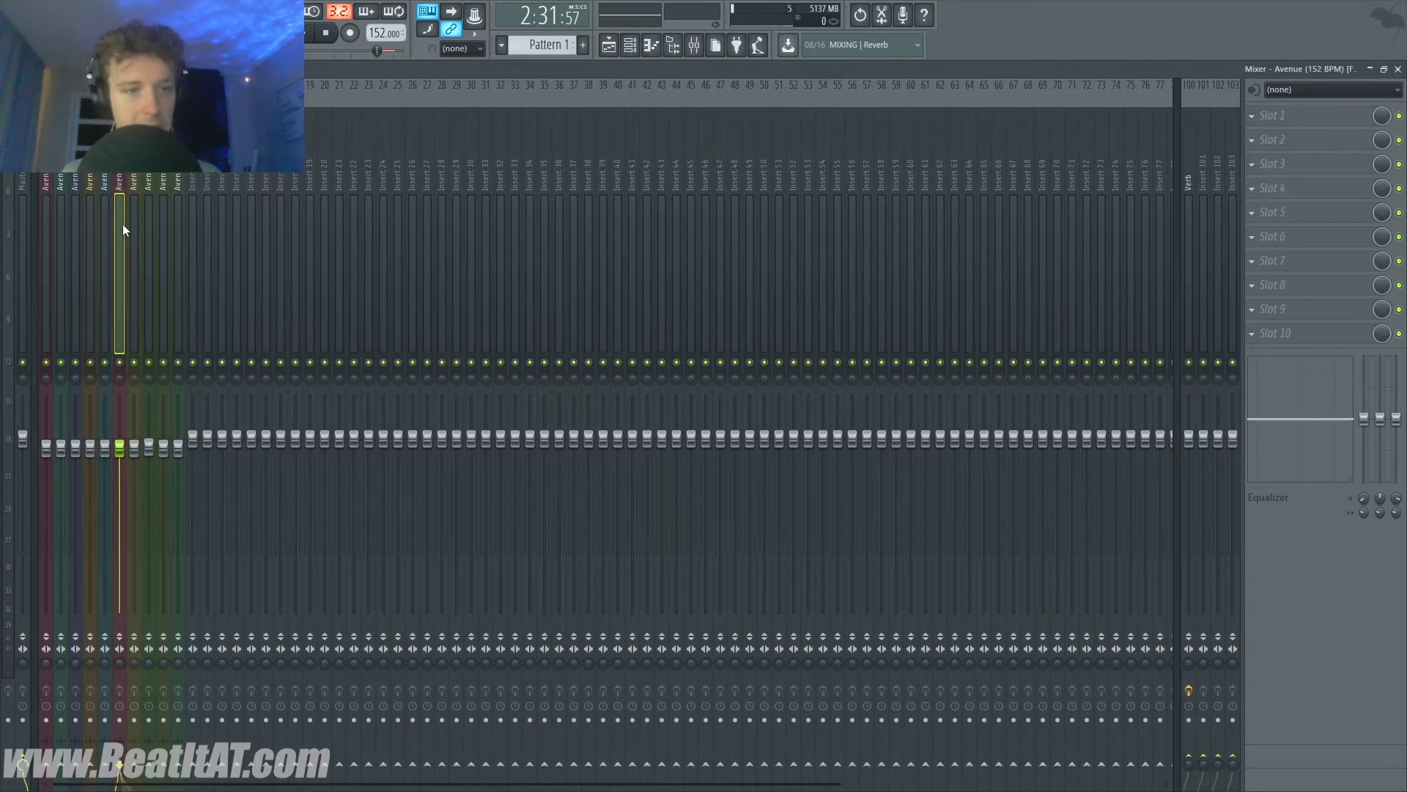
{"action": "left_click", "coordinate": [146, 236]}
{"action": "left_click", "coordinate": [116, 248]}
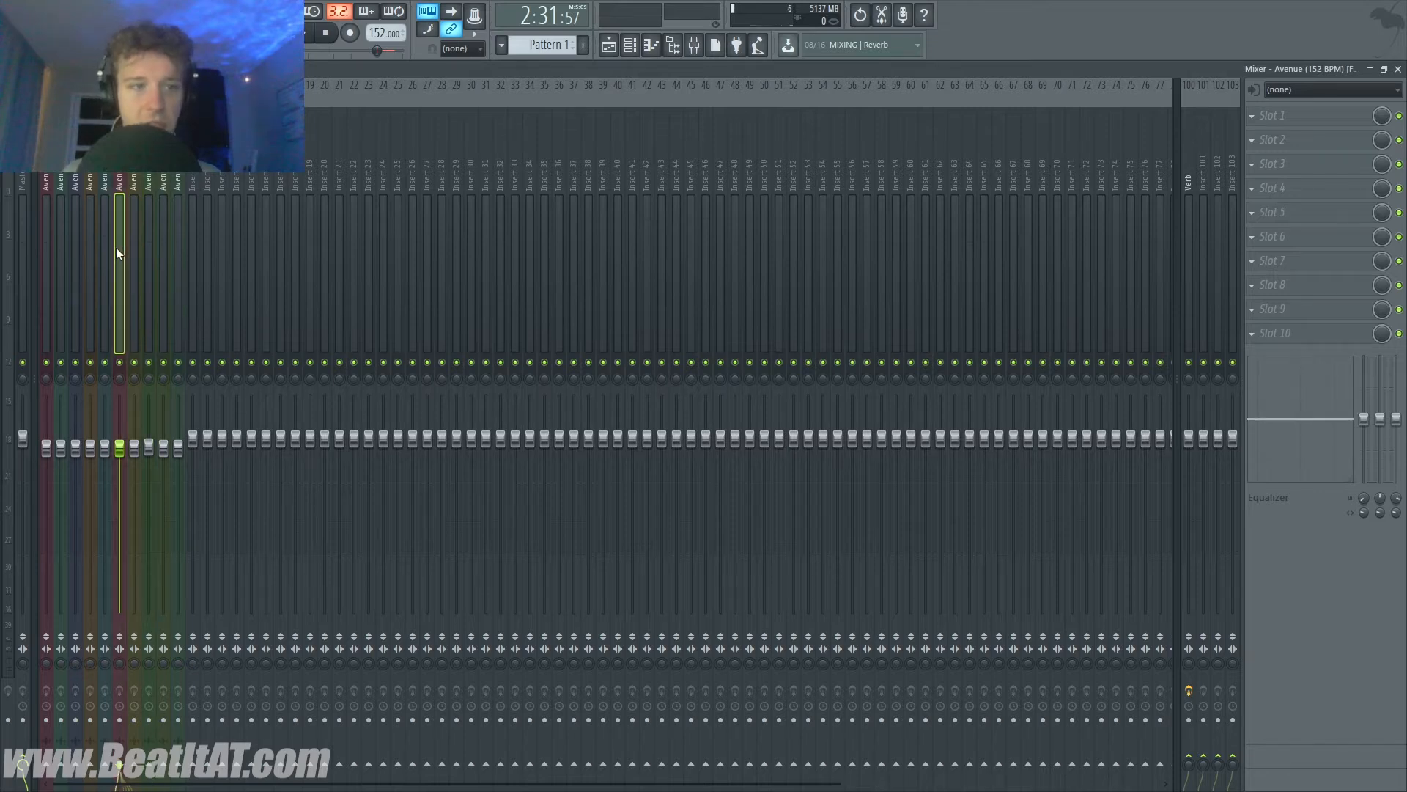
{"action": "left_click", "coordinate": [150, 232]}
{"action": "key", "text": "space"}
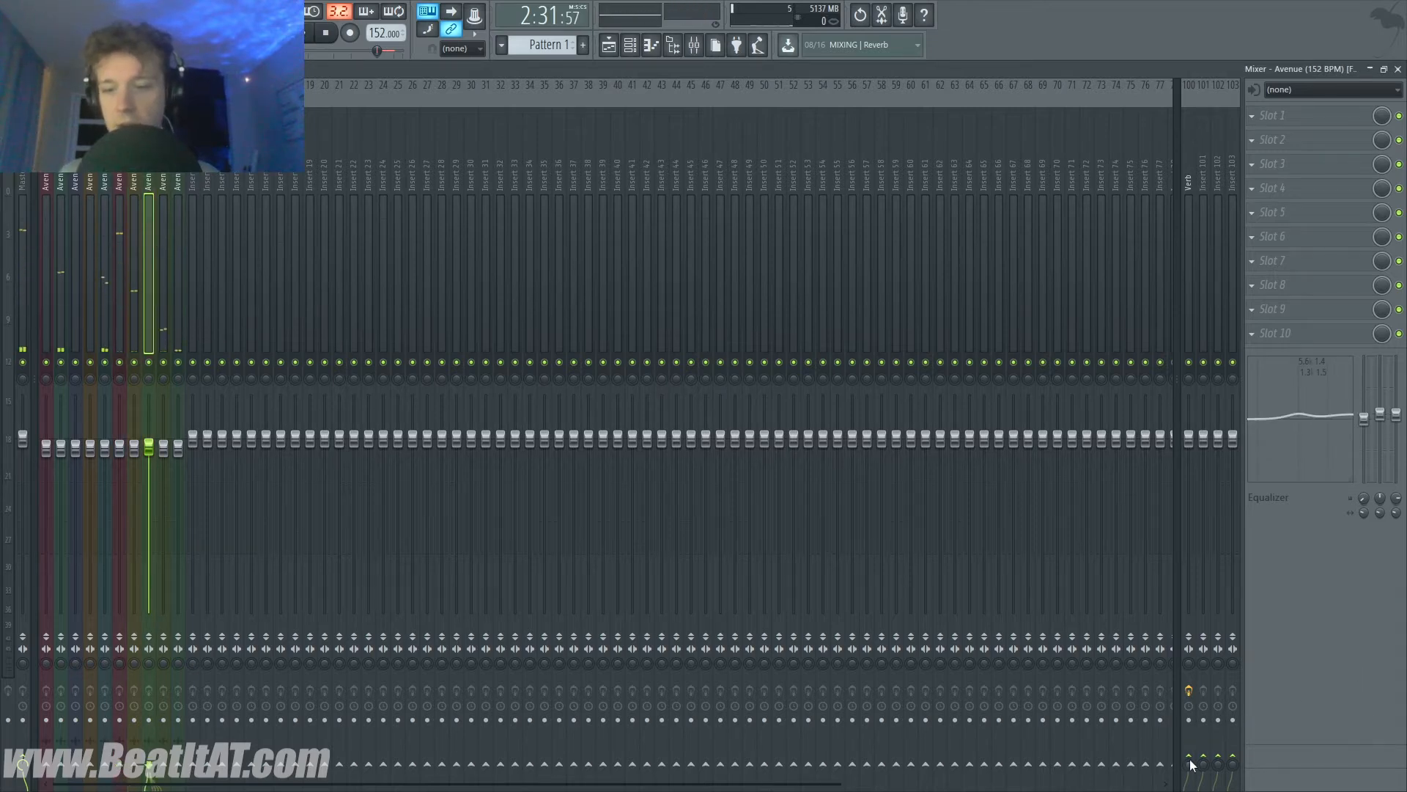
- Lower the Bong track's volume fader clearly during playback and send the track to the Verb track
{"action": "key", "text": "space"}
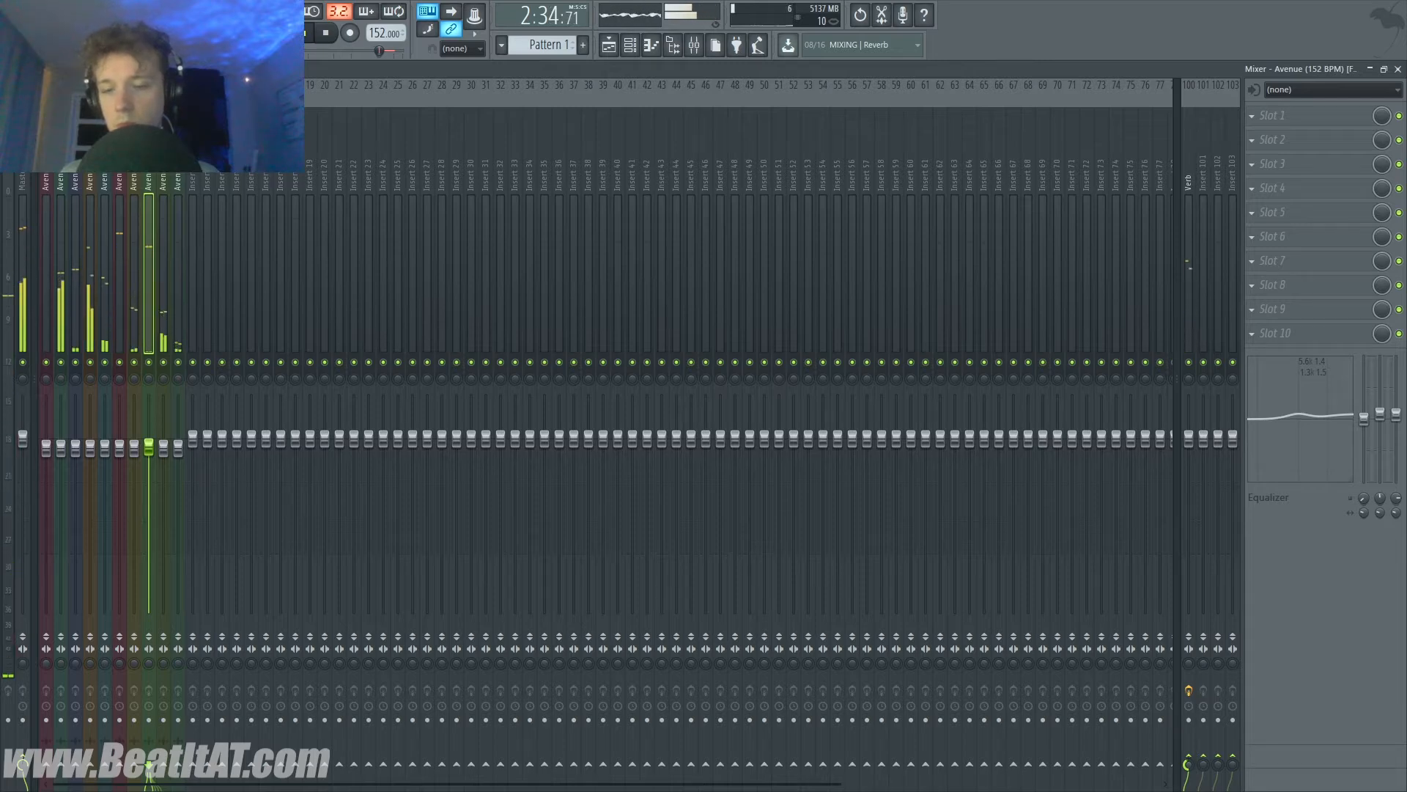
{"action": "left_click", "coordinate": [160, 325]}
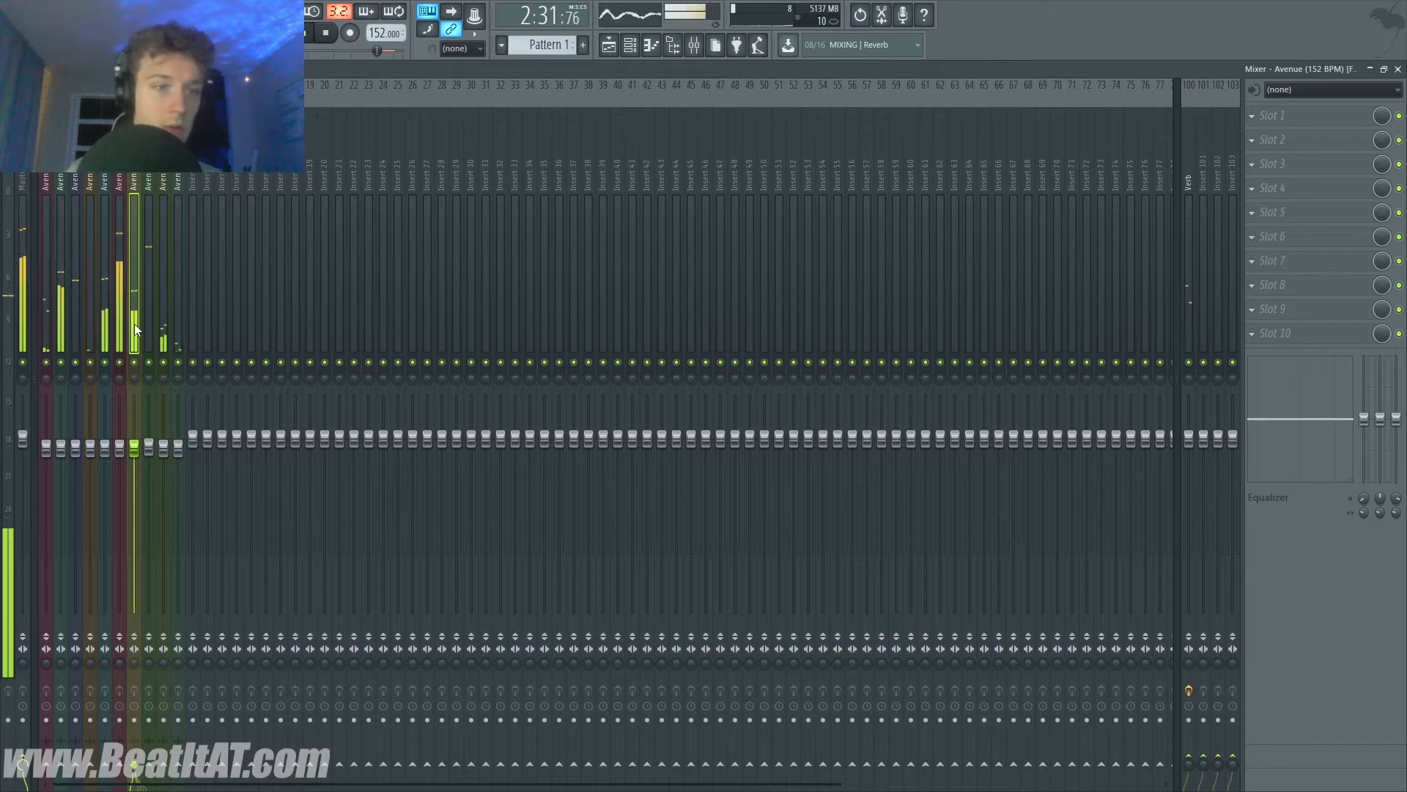
{"action": "left_click_drag", "start_coordinate": [90, 445], "coordinate": [89, 470]}
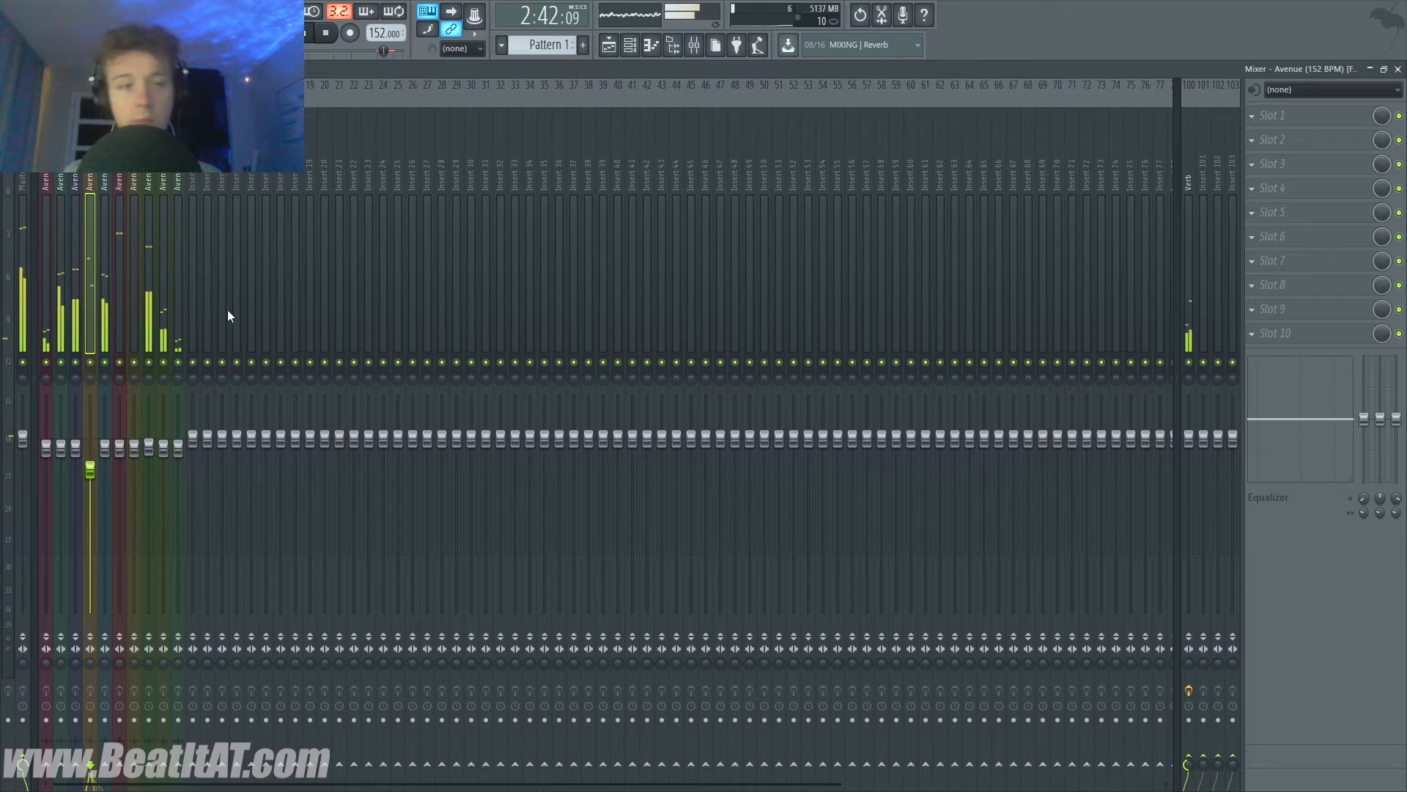
- Stop playback and load the Waves AR TG Mastering Stereo plugin into the Master track's first effect slot
{"action": "left_click", "coordinate": [24, 239]}
{"action": "key", "text": "space"}
{"action": "left_click", "coordinate": [1272, 115]}
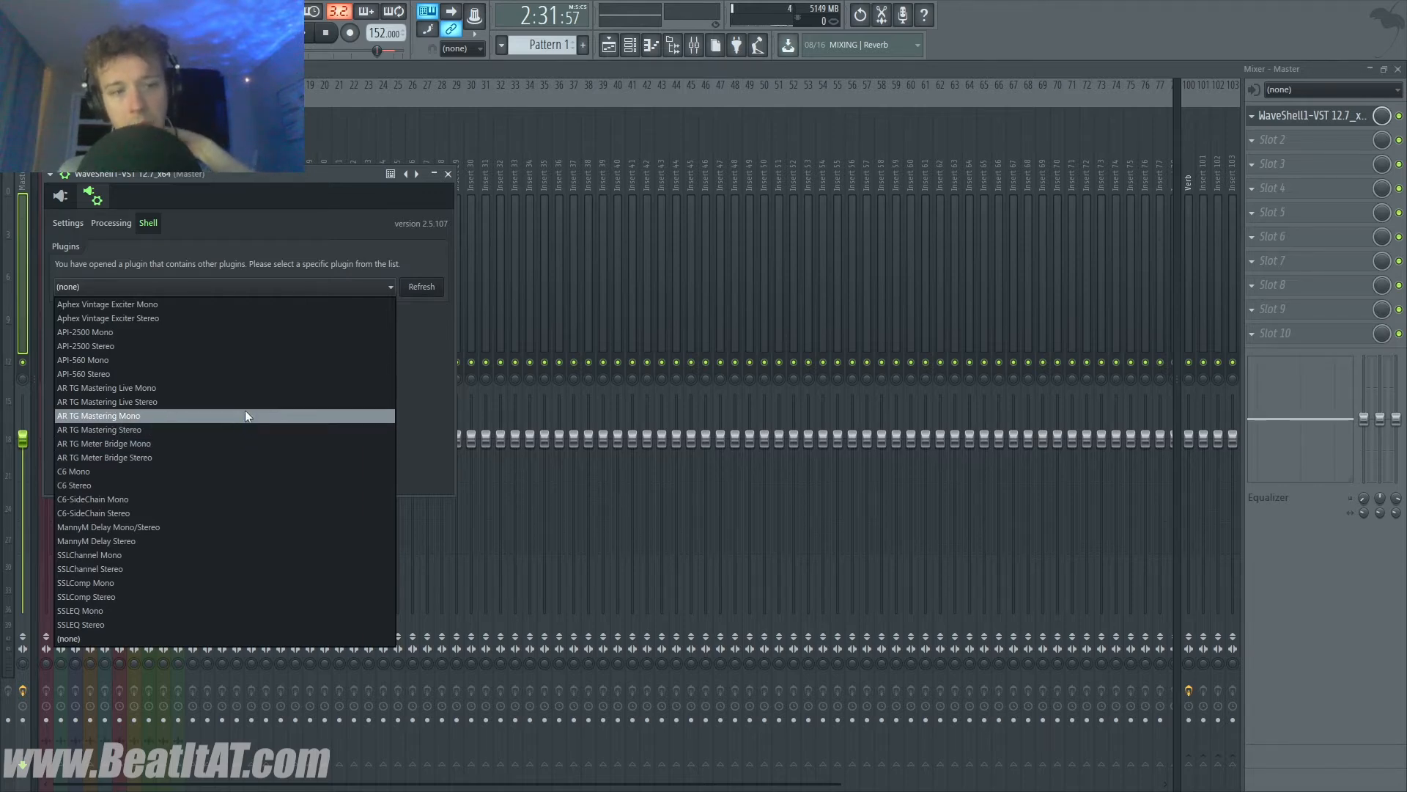
{"action": "left_click", "coordinate": [214, 429]}
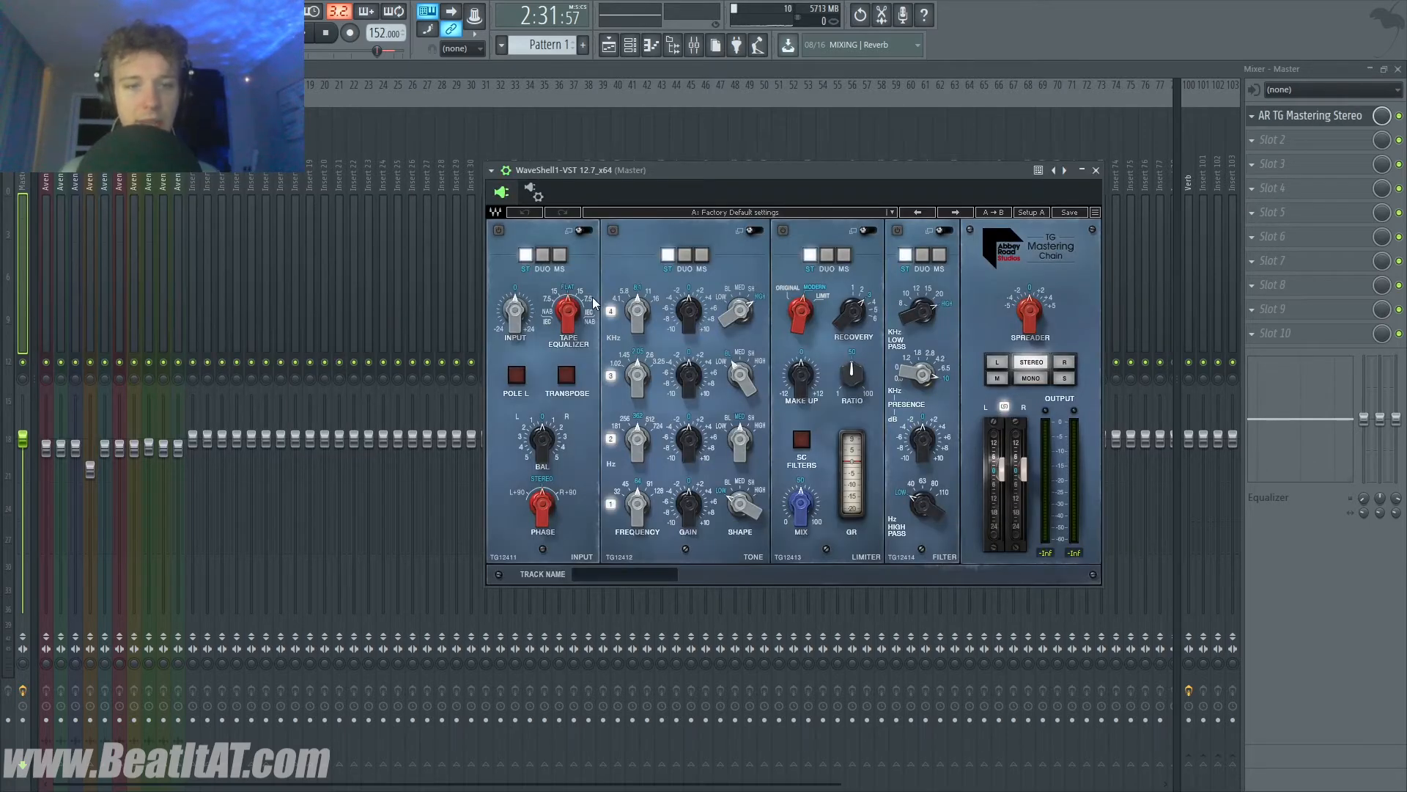
- Enable the mastering chain's Input and Tone modules, raise the Spreader to 2.2, adjust the upper Tone bands, and close the plugin
{"action": "key", "text": "space"}
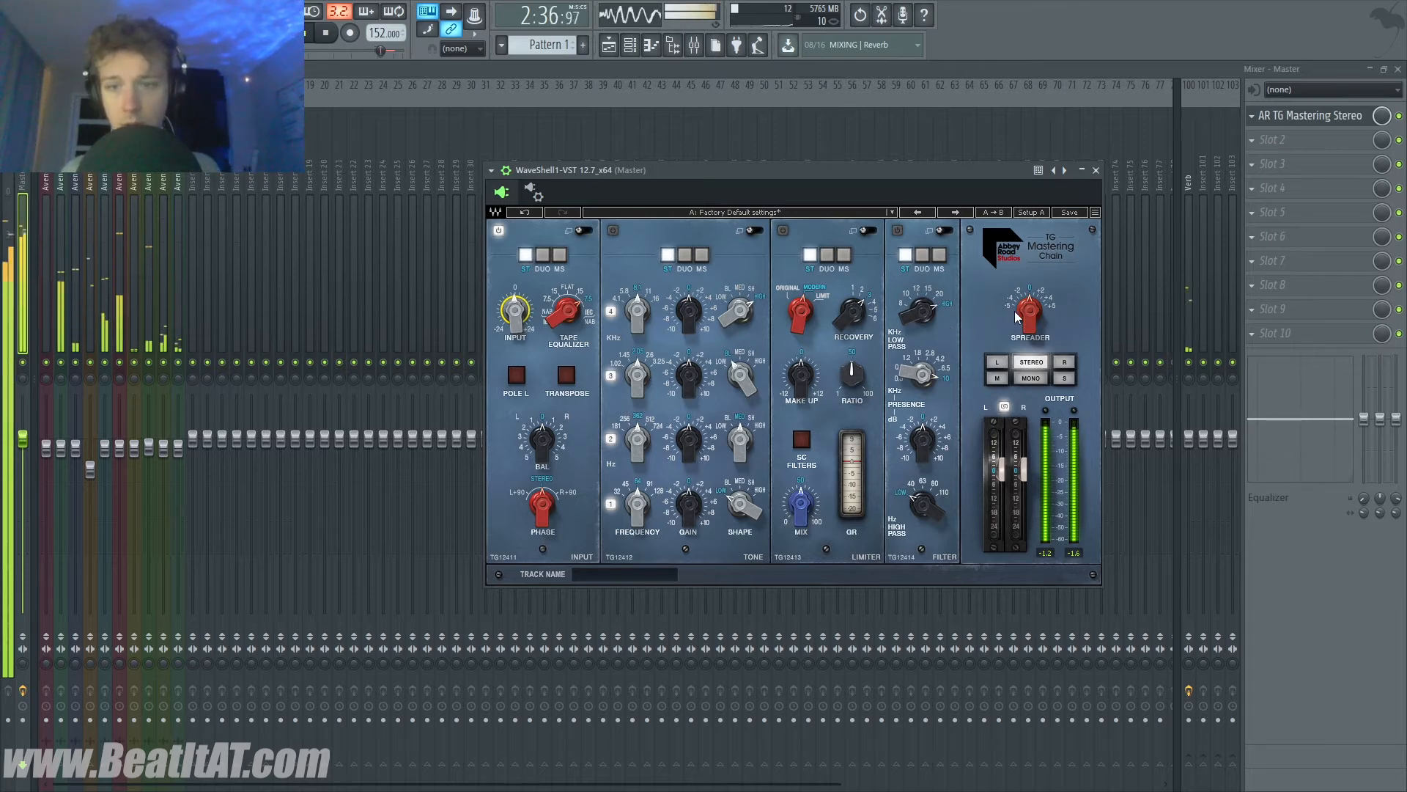
{"action": "left_click_drag", "start_coordinate": [1017, 317], "coordinate": [1017, 306]}
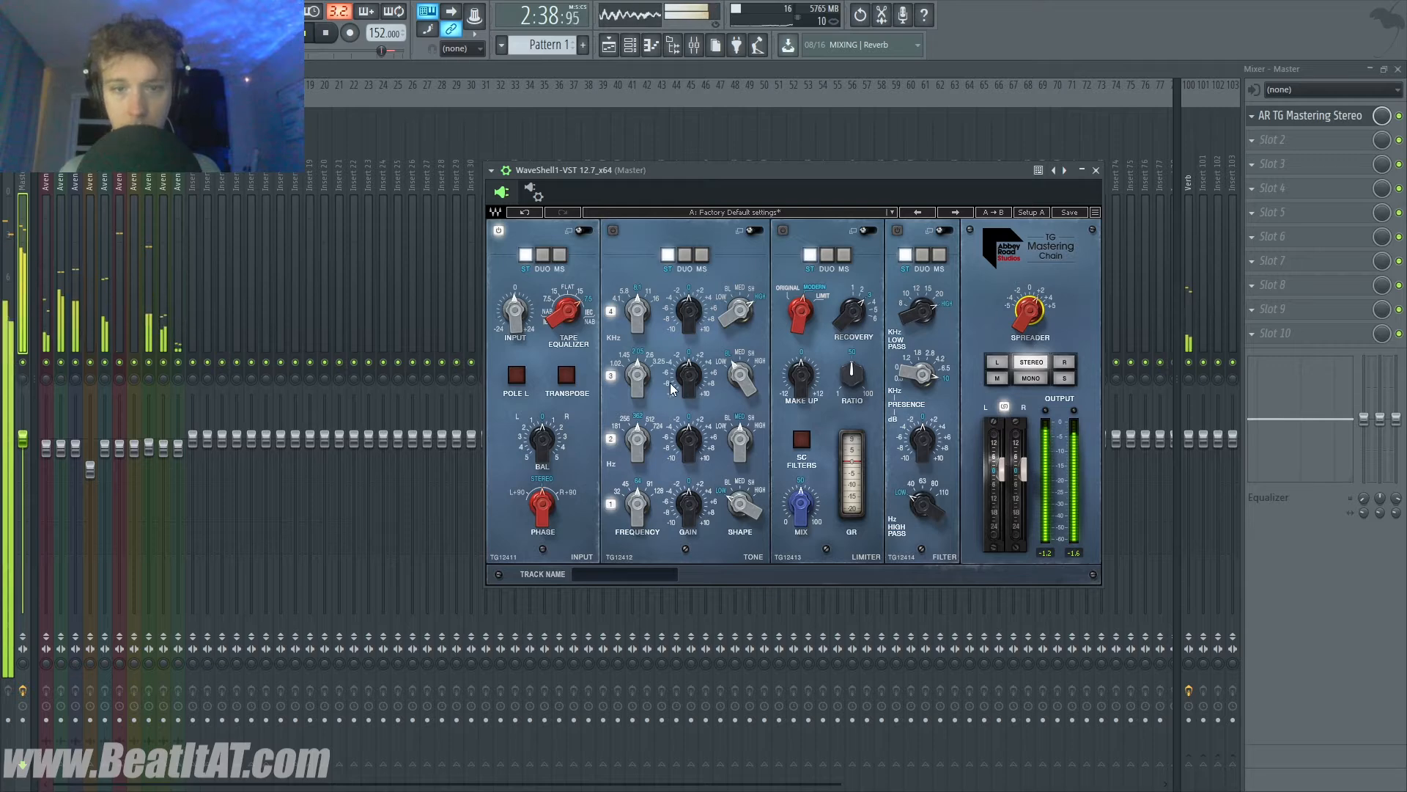
{"action": "left_click_drag", "start_coordinate": [688, 438], "coordinate": [688, 419]}
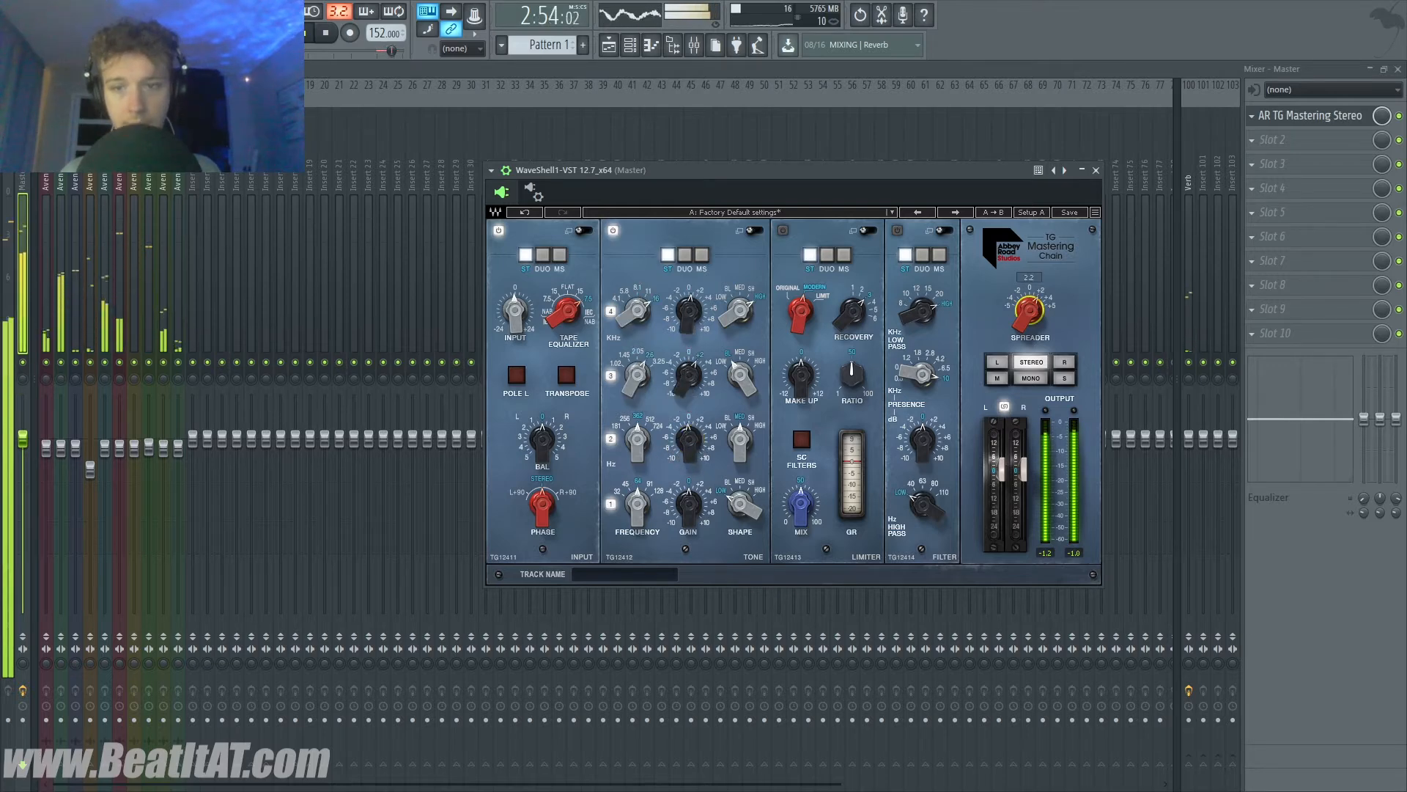
{"action": "left_click", "coordinate": [1096, 171]}
- Solo the Bassline mixer track briefly to check it, and raise its volume fader slightly
{"action": "left_click", "coordinate": [77, 287]}
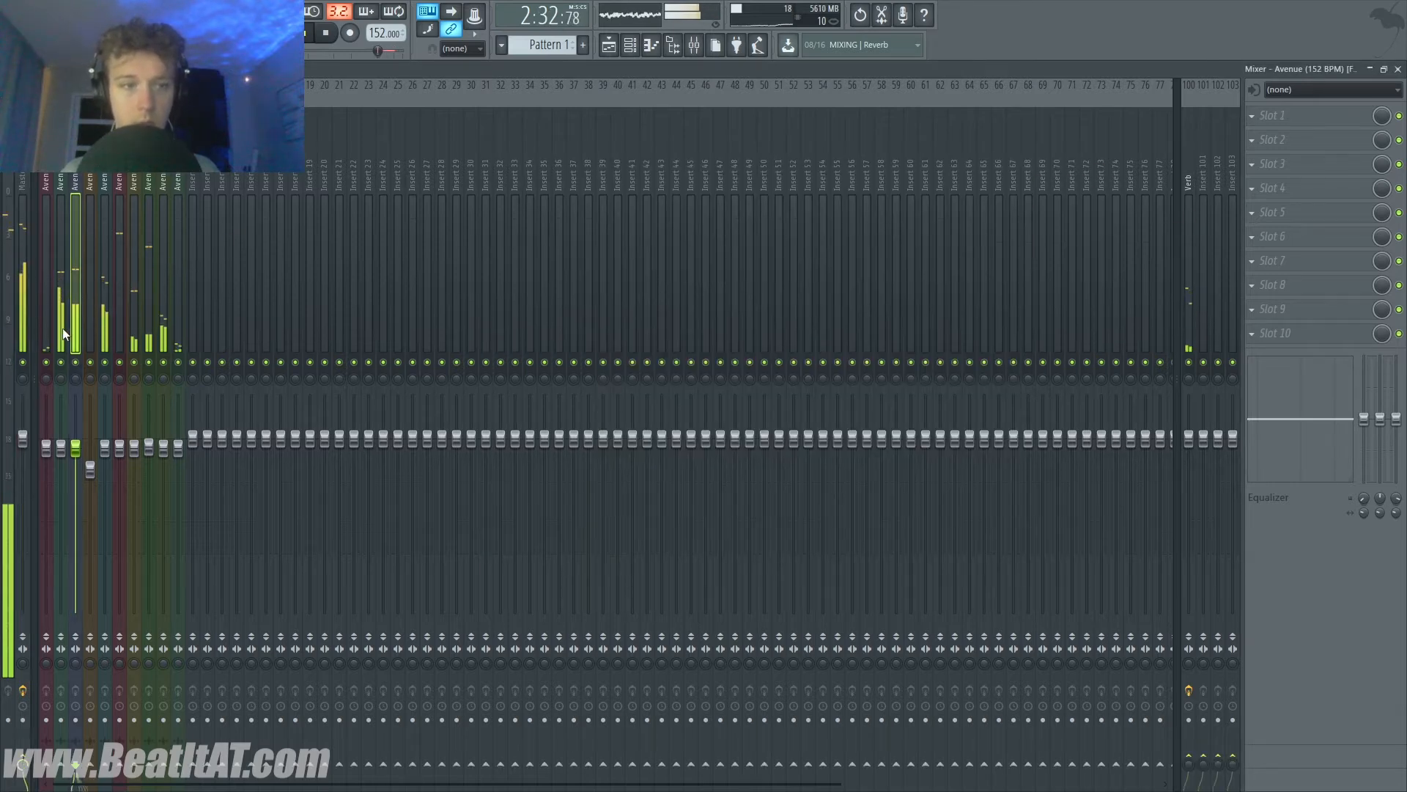
{"action": "left_click", "coordinate": [63, 332]}
{"action": "right_click", "coordinate": [62, 360]}
{"action": "right_click", "coordinate": [66, 362]}
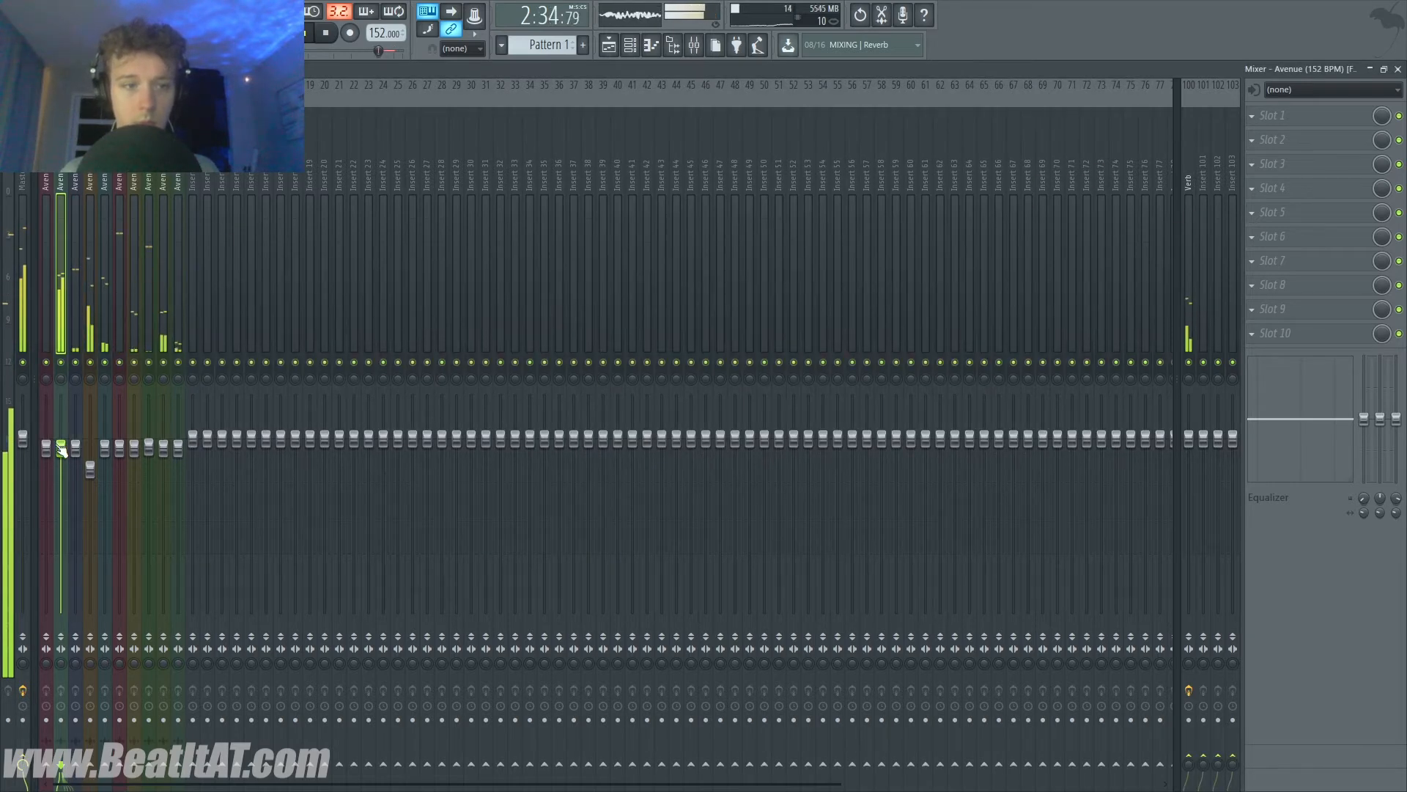
- Solo the Bell 38 track to boost its highs slightly, and nudge the Bell 38 and Butterfly Mini volume faders up
{"action": "right_click", "coordinate": [76, 362]}
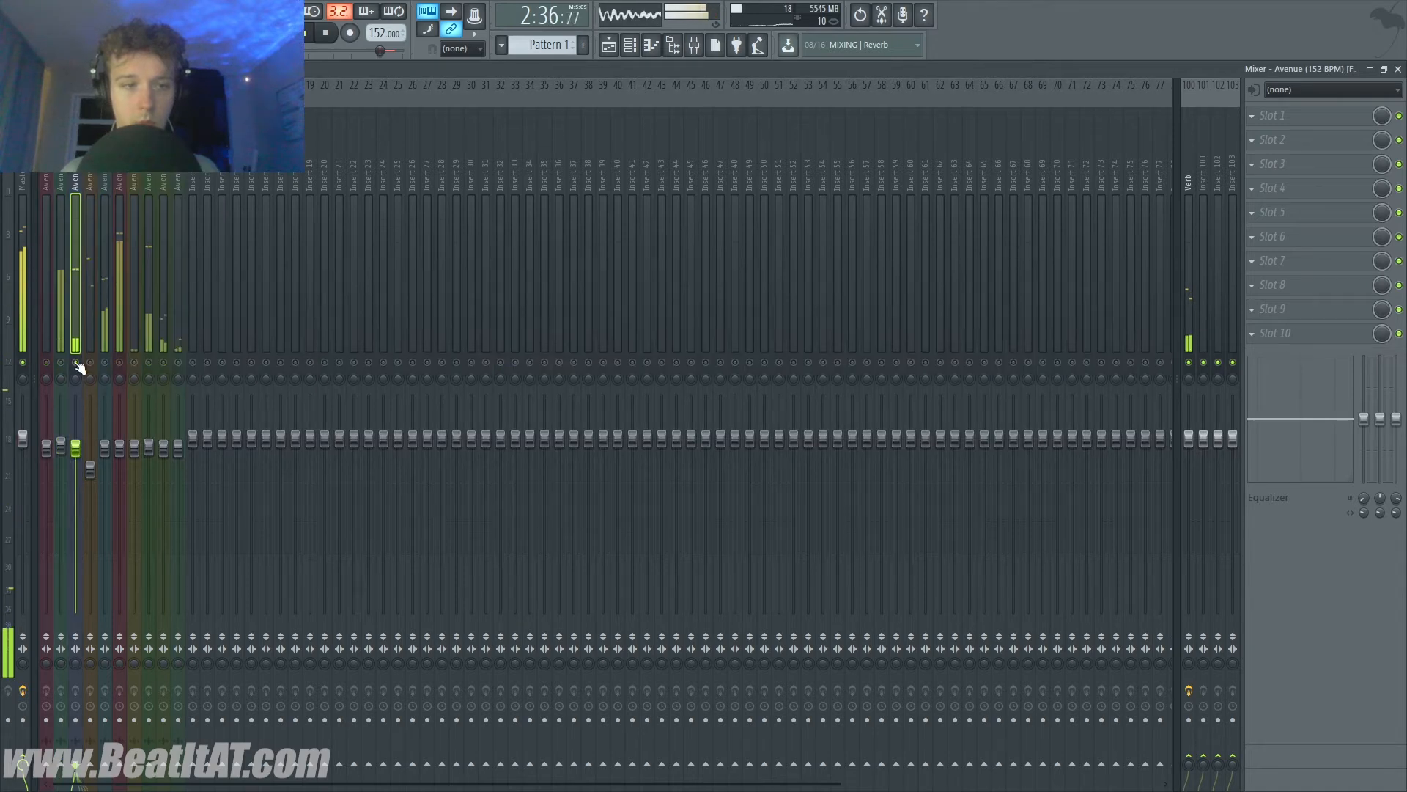
{"action": "left_click_drag", "start_coordinate": [1339, 438], "coordinate": [1339, 435]}
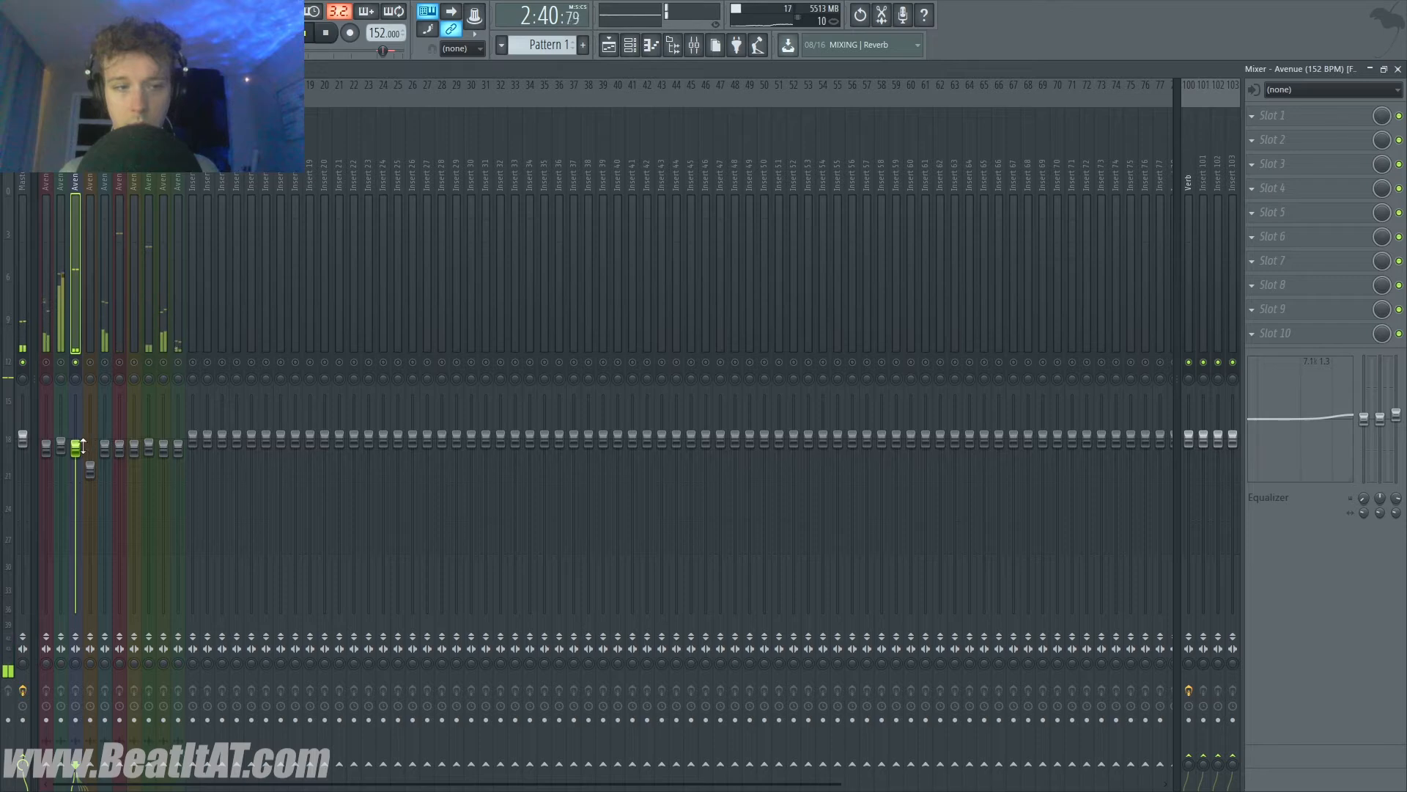
{"action": "right_click", "coordinate": [107, 362]}
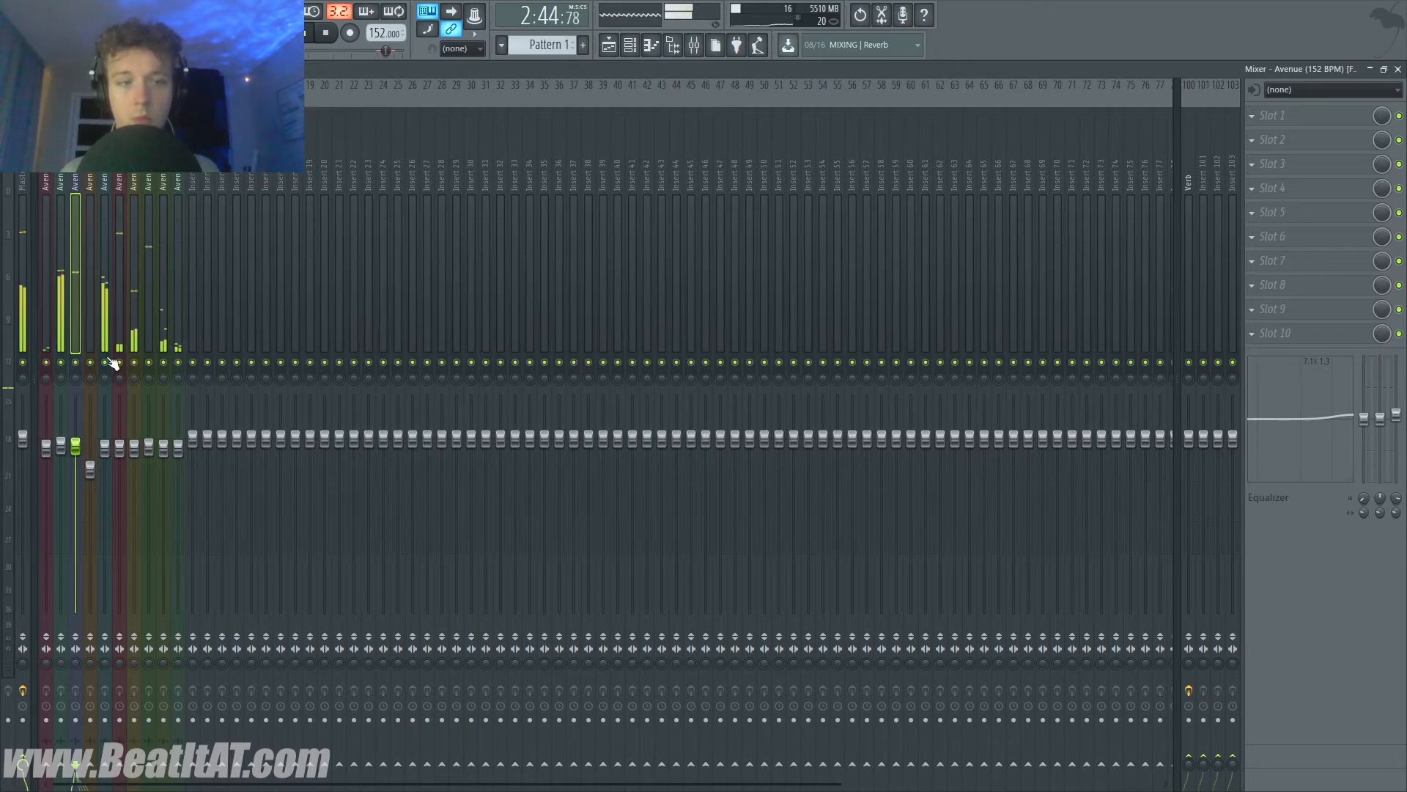
{"action": "left_click", "coordinate": [107, 306]}
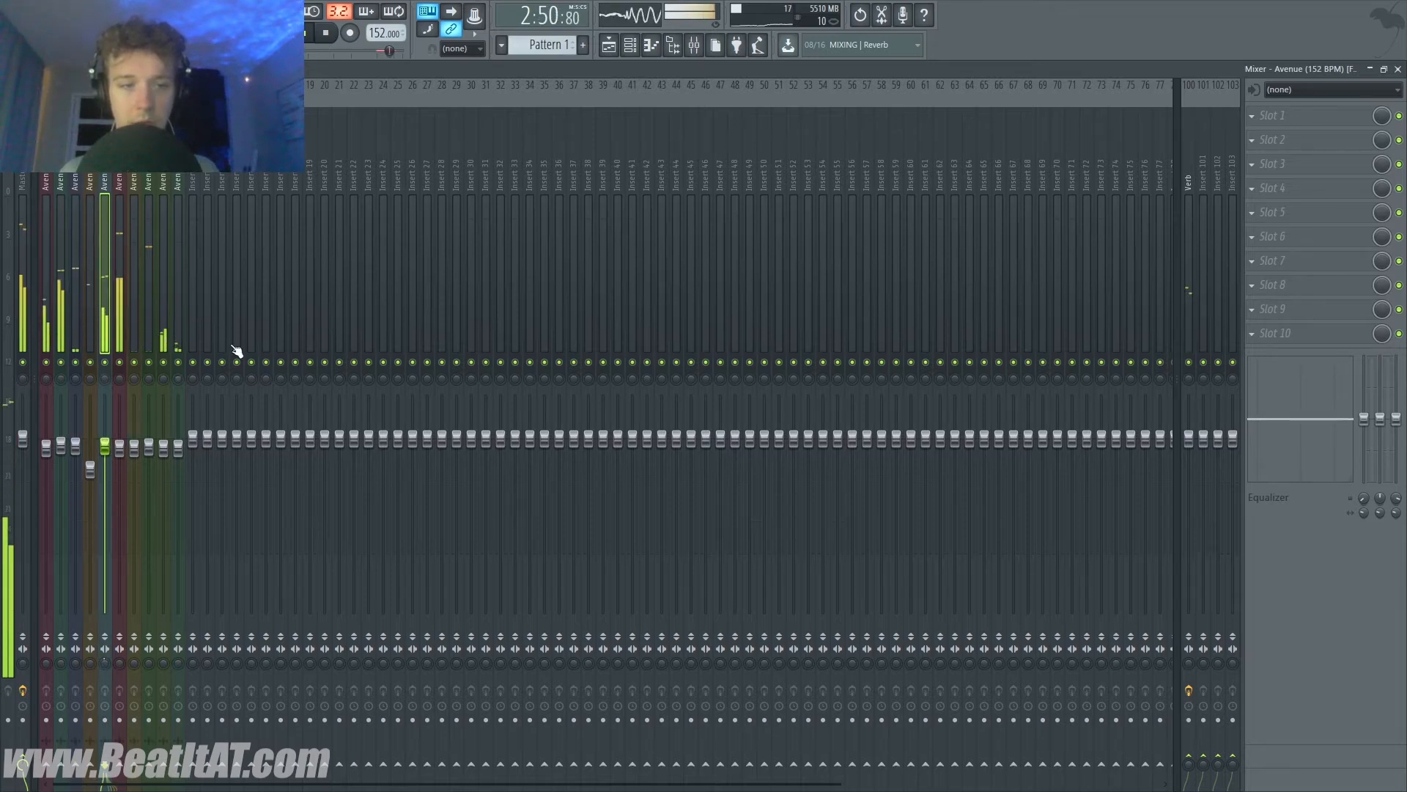
- Load Ozone 8 Imager into the Master track's second effect slot
{"action": "left_click", "coordinate": [12, 217]}
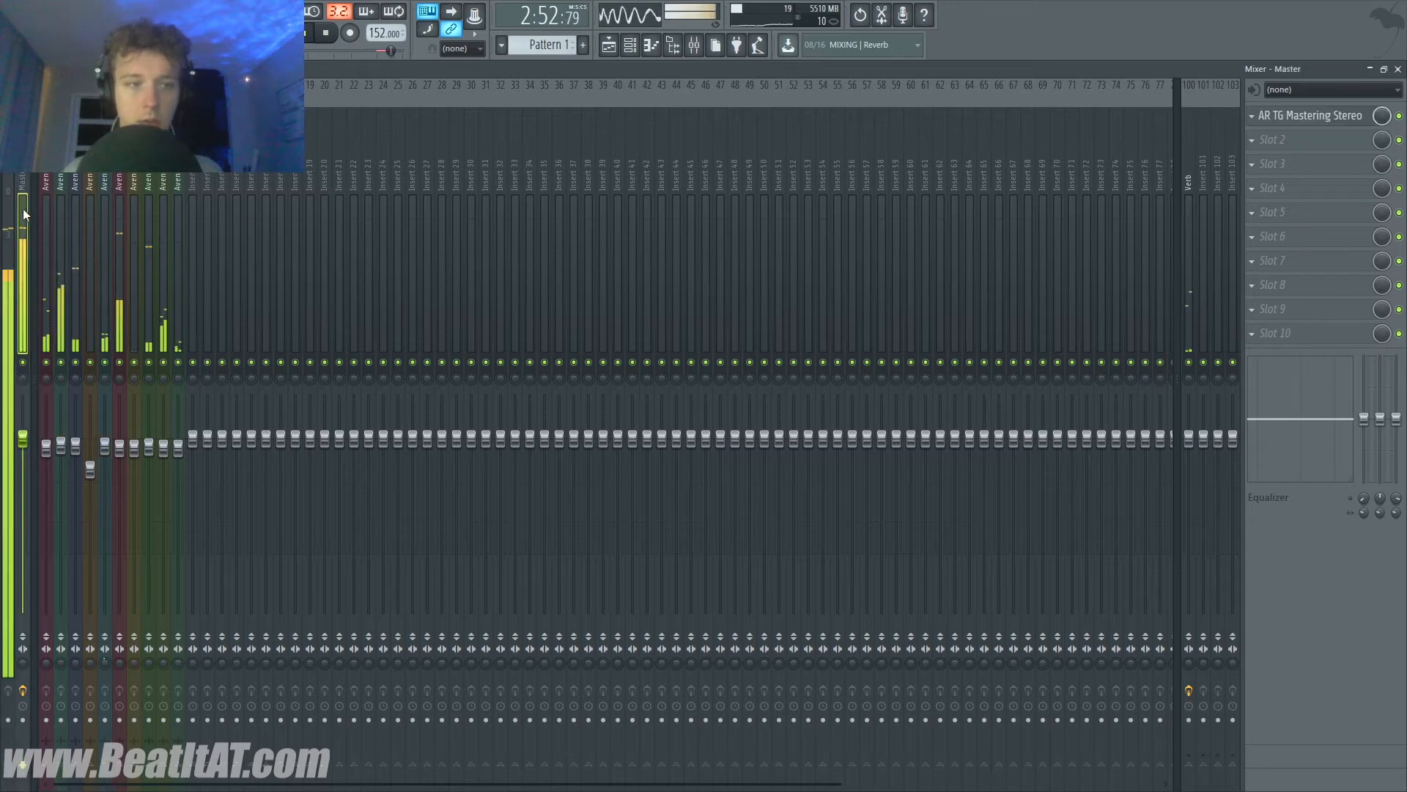
{"action": "left_click", "coordinate": [1347, 143]}
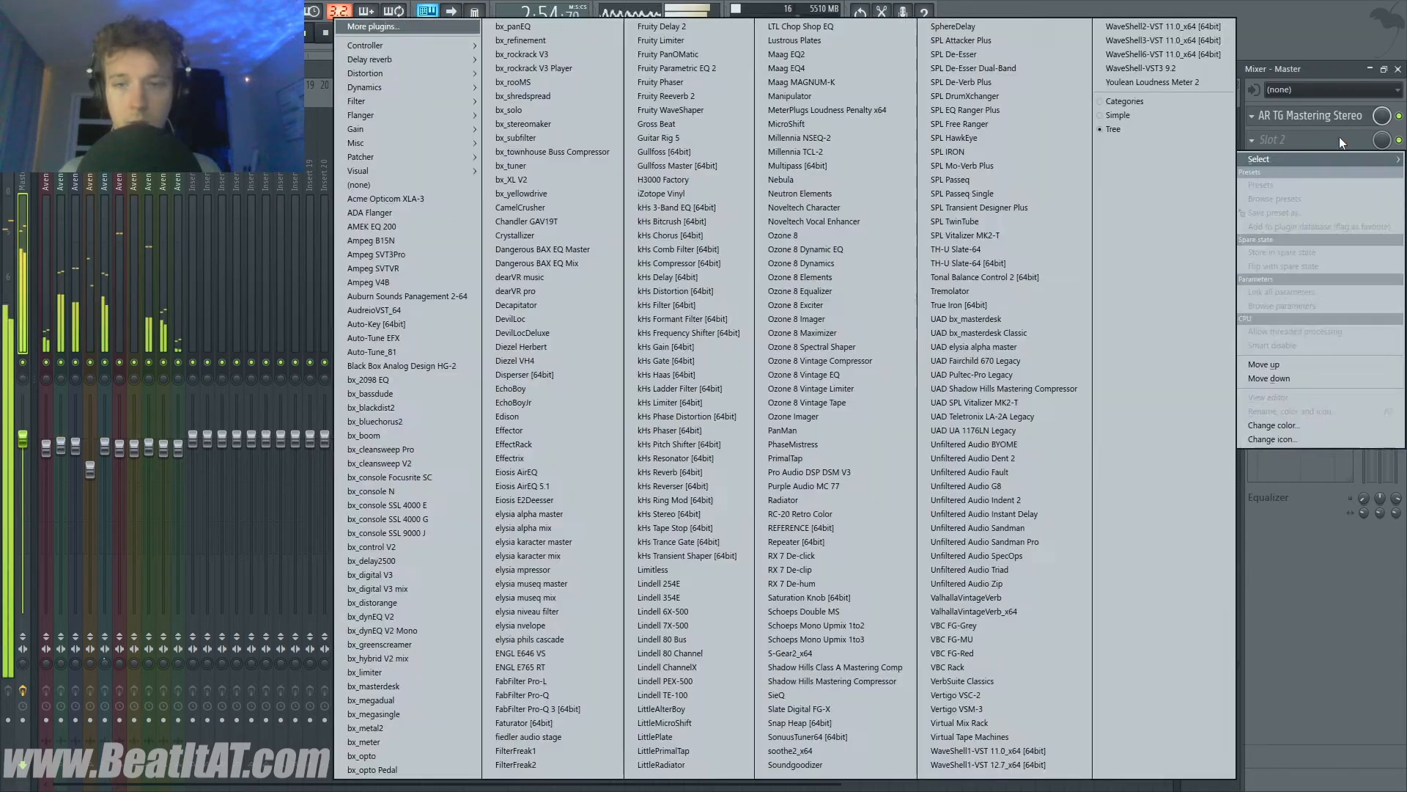
{"action": "left_click", "coordinate": [827, 312]}
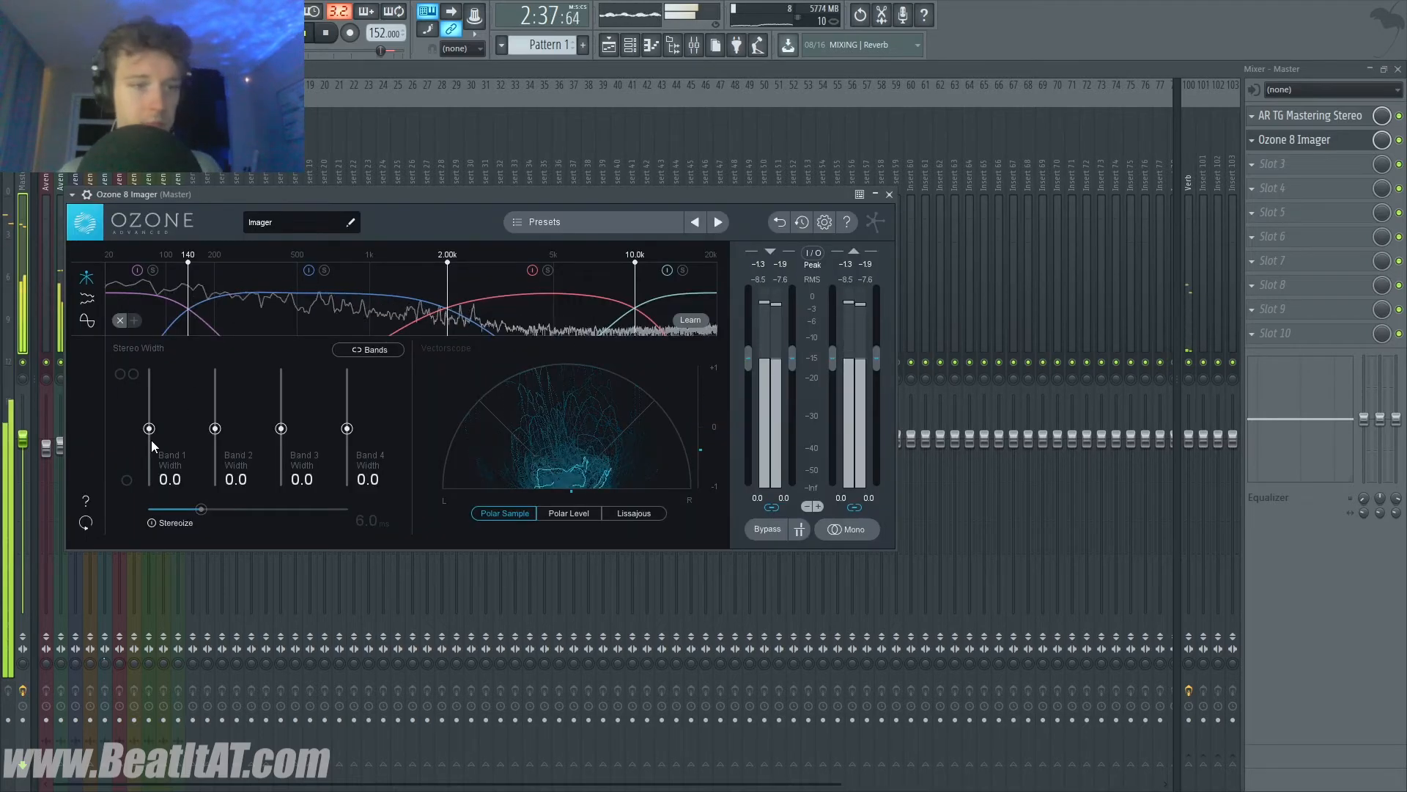
- Set the Imager's Band 1 width to -24.1, Band 4 width to 20.3 and upper crossover to 9.33k, and play the result
{"action": "left_click_drag", "start_coordinate": [151, 439], "coordinate": [160, 441]}
{"action": "key", "text": "space"}
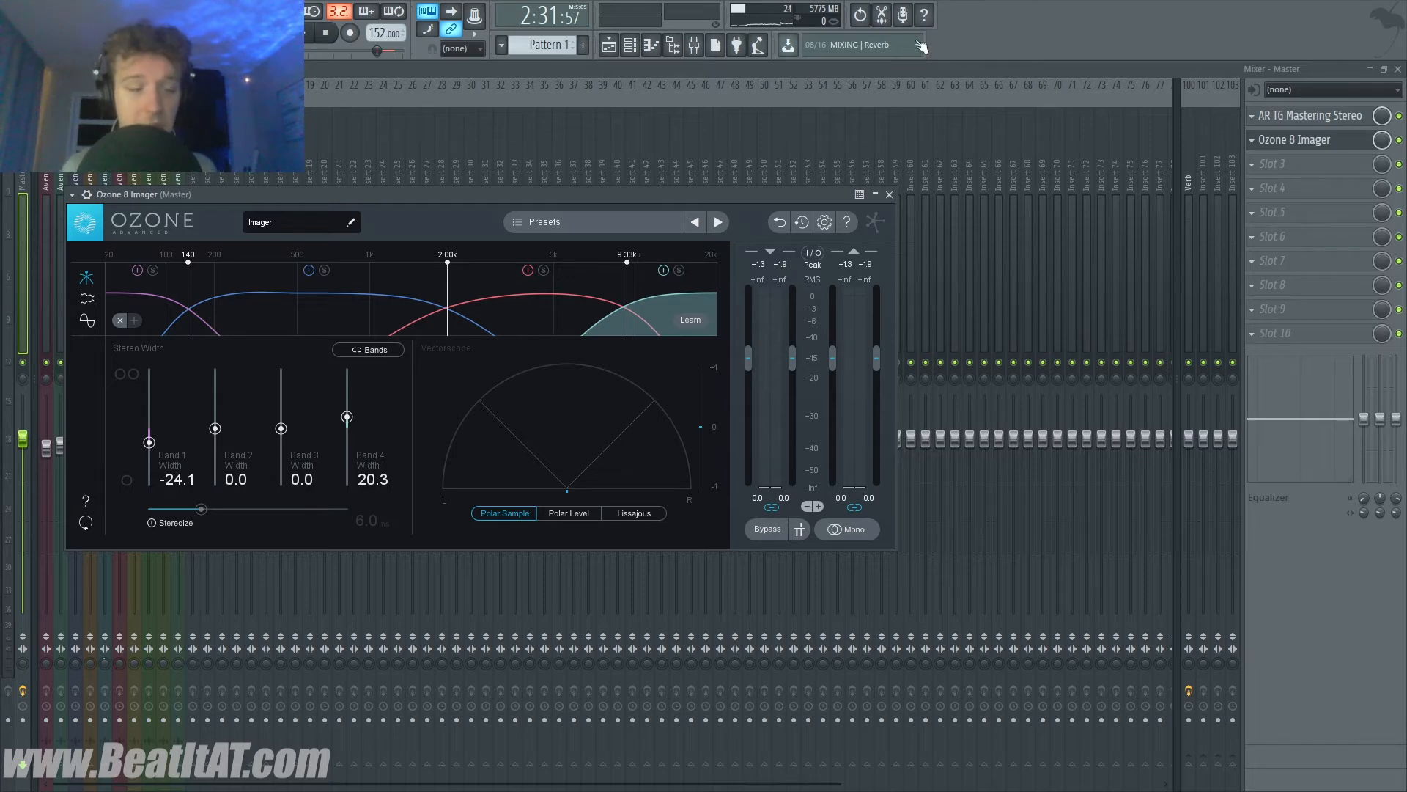
{"action": "key", "text": "space"}
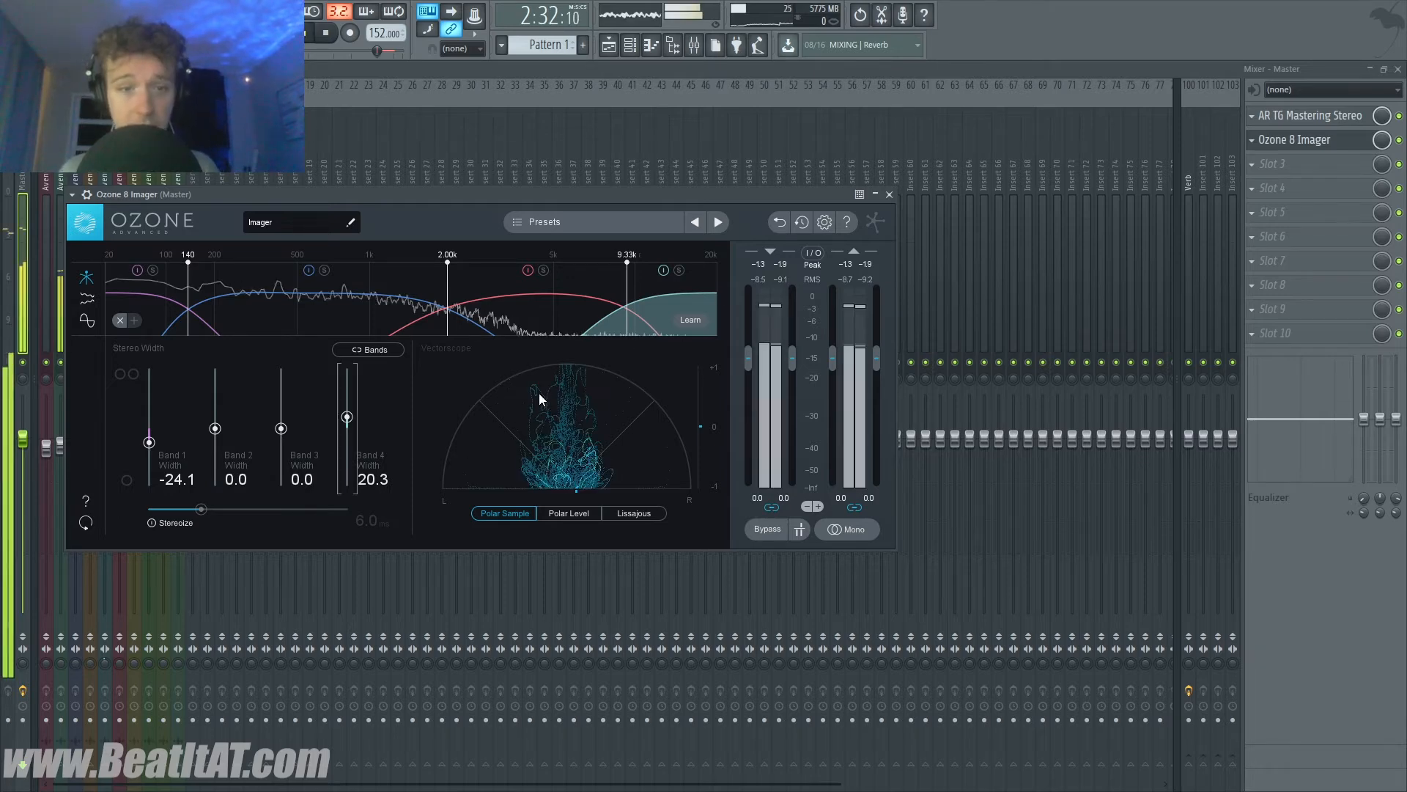
- Set the Imager's Band 4 width to 34.2, learn the crossovers automatically, set the lowest to 106 Hz and widen Band 3 slightly
{"action": "left_click_drag", "start_coordinate": [341, 422], "coordinate": [352, 414]}
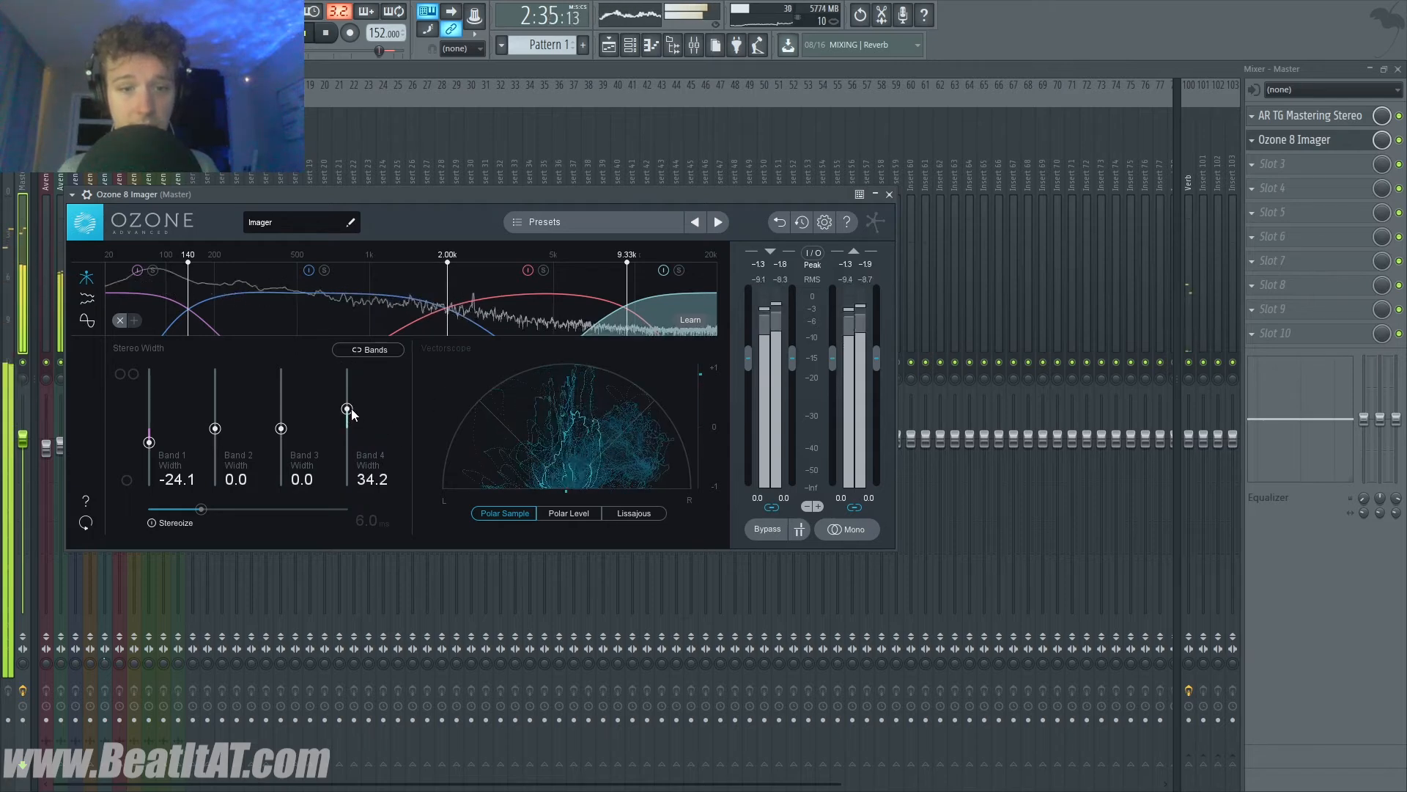
{"action": "left_click", "coordinate": [686, 318]}
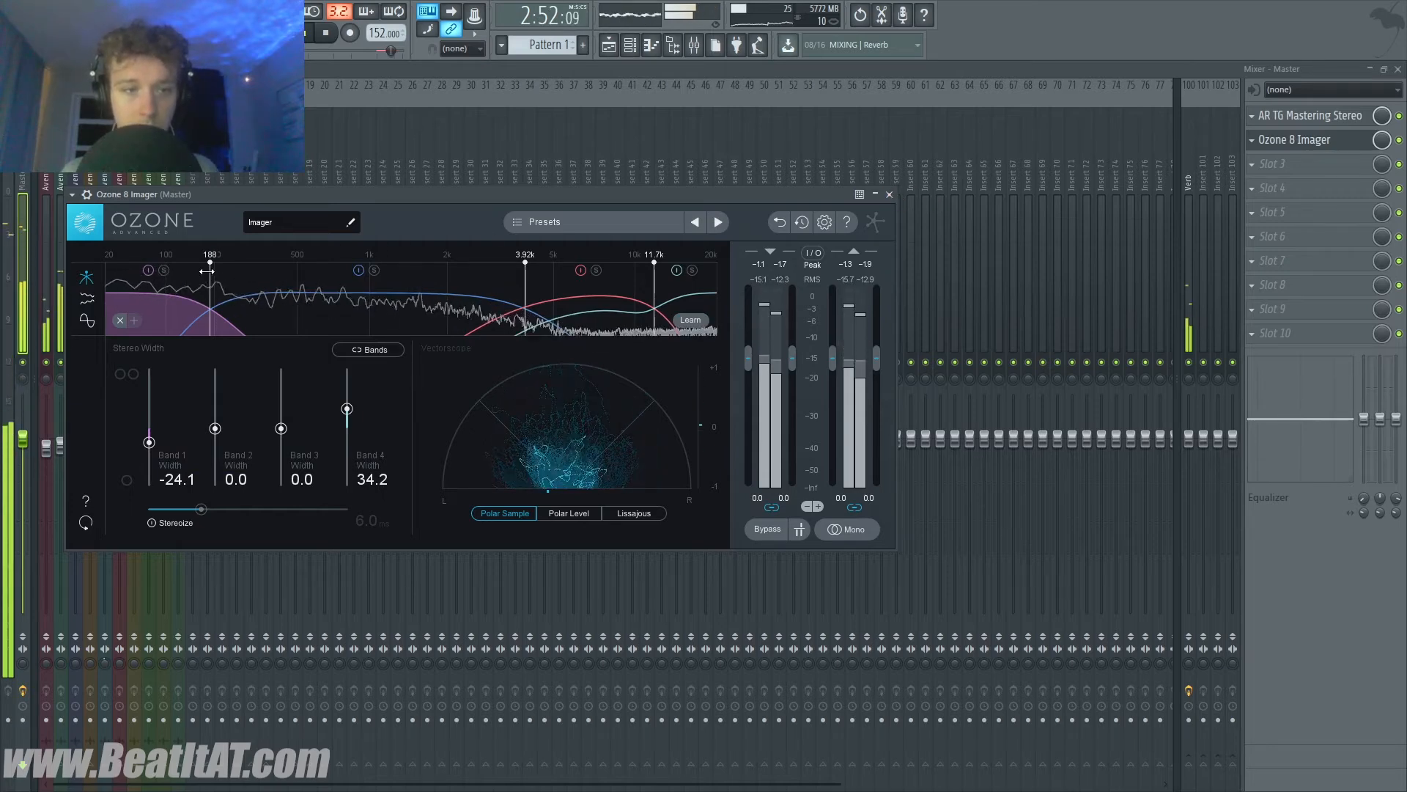
{"action": "left_click_drag", "start_coordinate": [210, 275], "coordinate": [169, 275]}
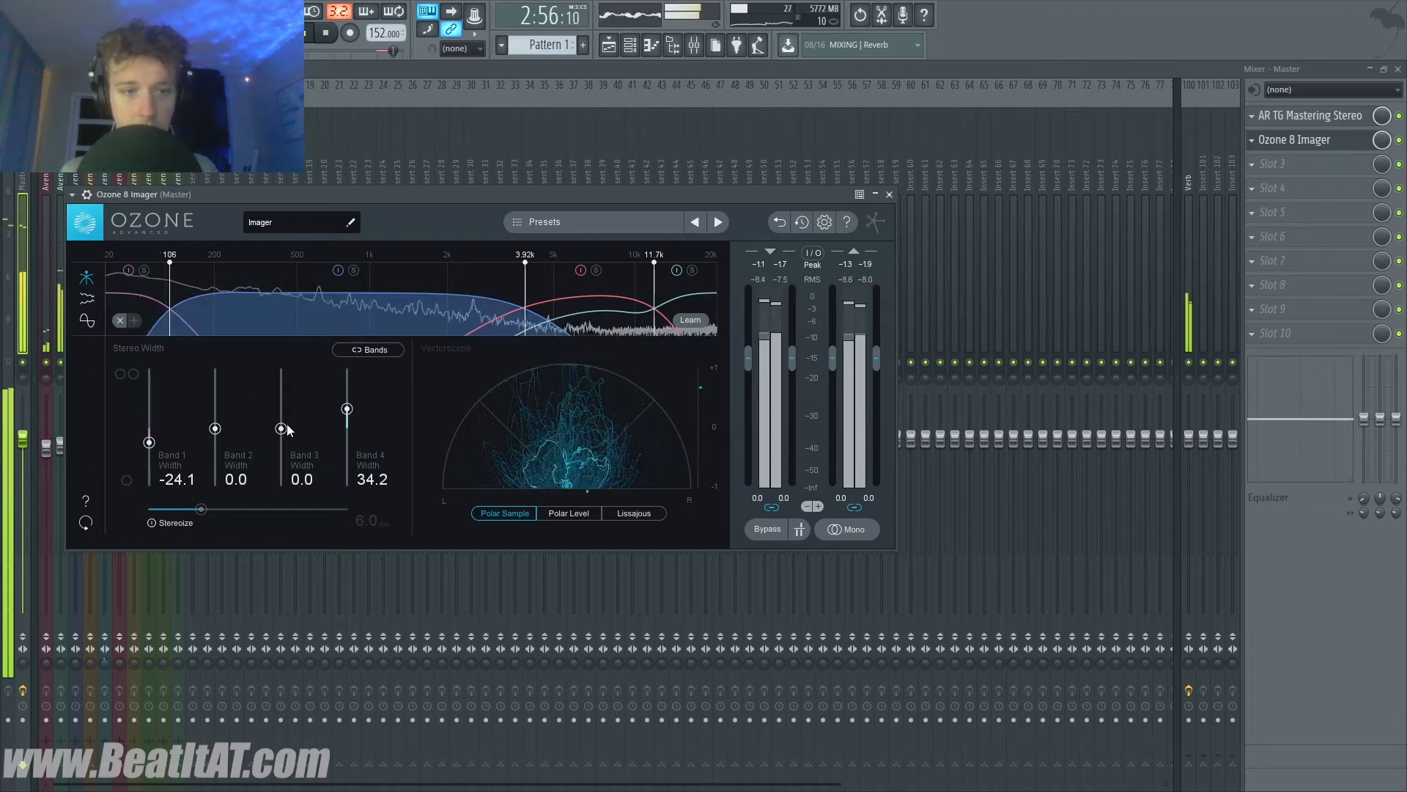
{"action": "left_click_drag", "start_coordinate": [281, 429], "coordinate": [282, 425]}
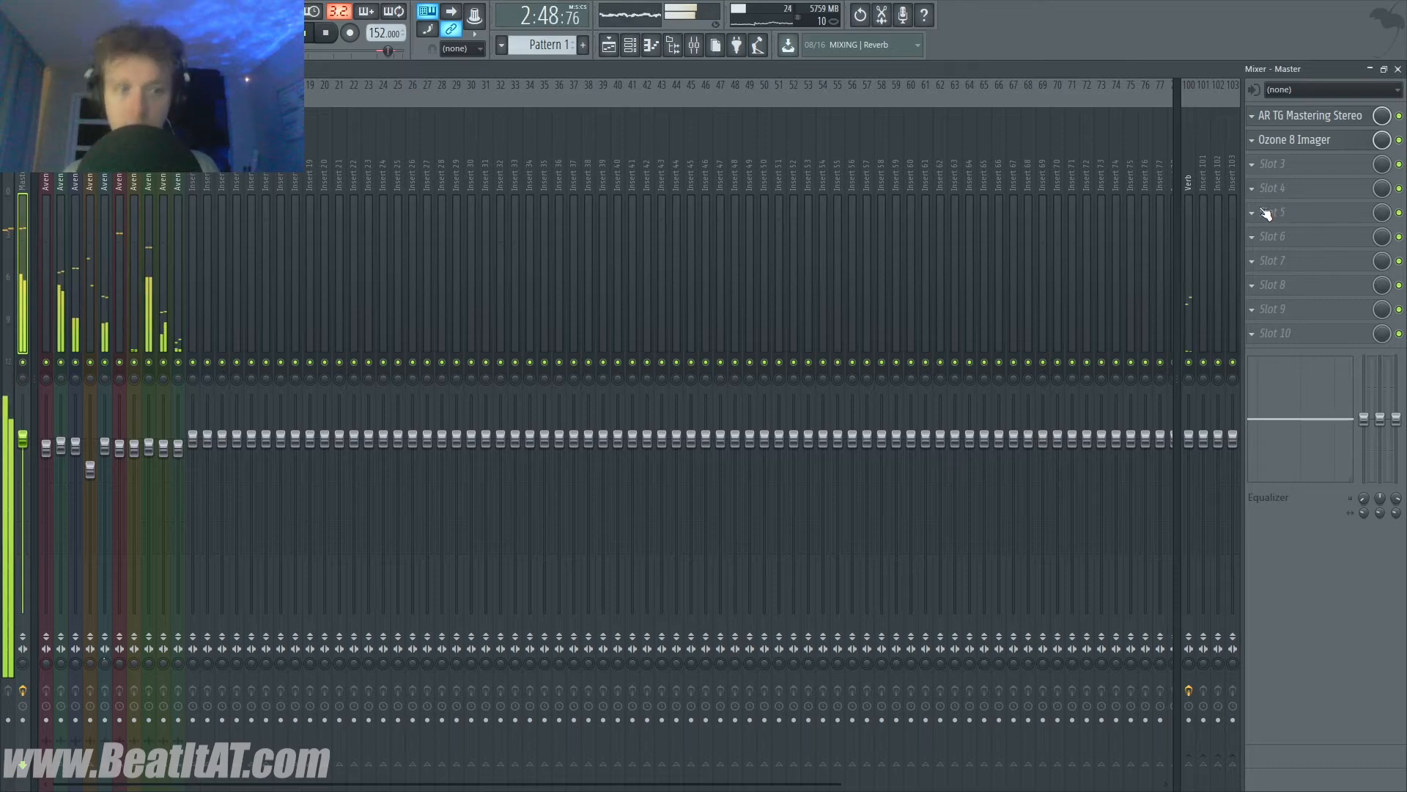
- Load Limitless into the Master track's third effect slot and show its advanced controls
{"action": "left_click", "coordinate": [1314, 166]}
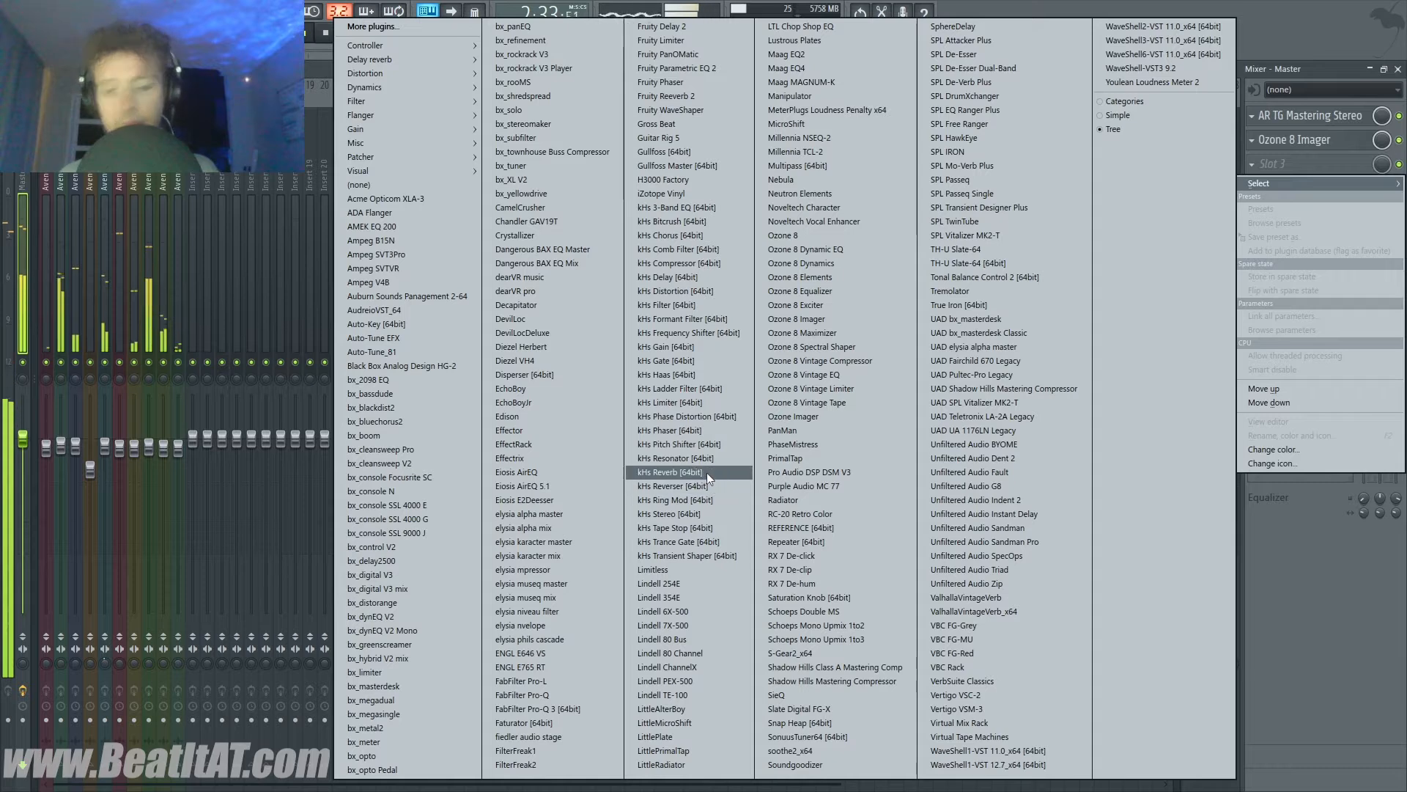
{"action": "key", "text": "l"}
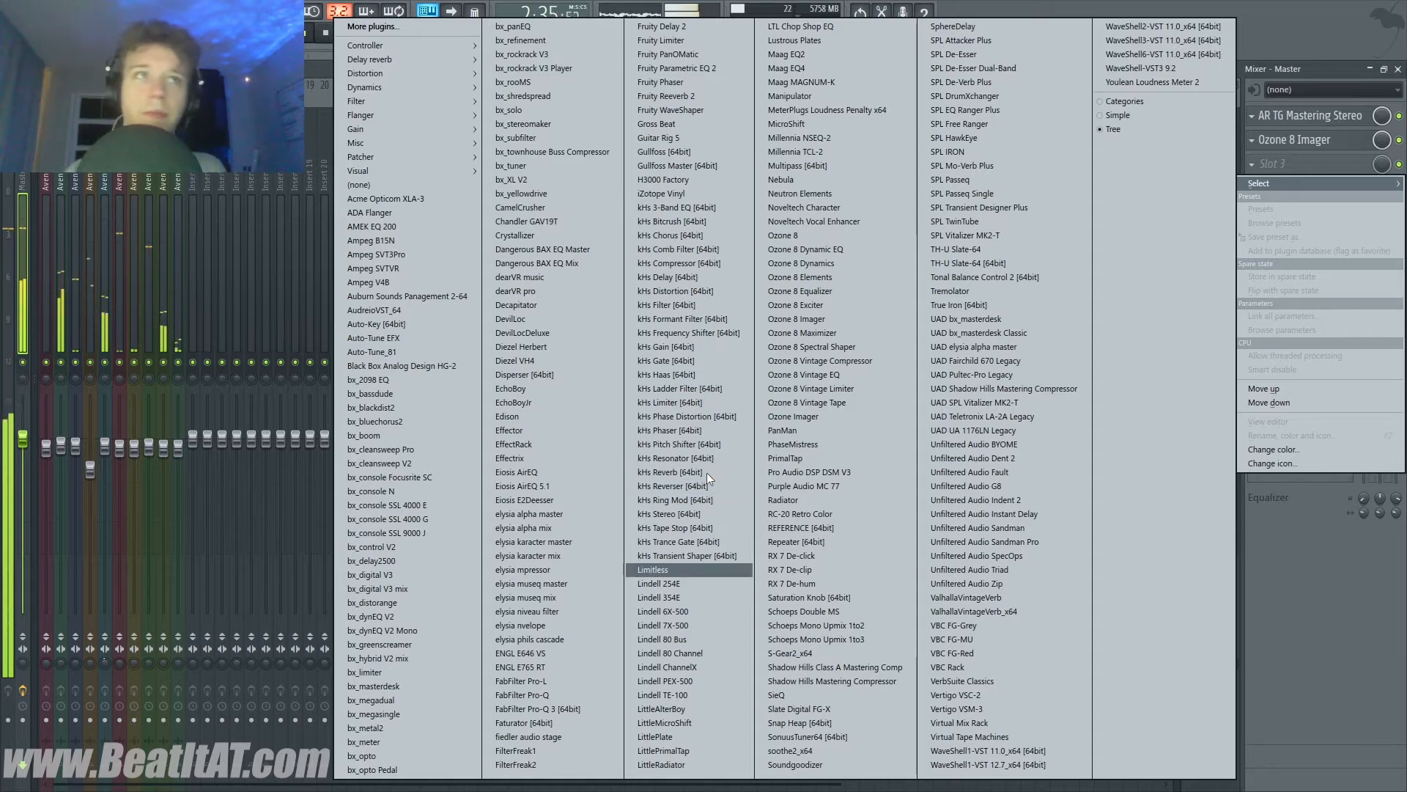
{"action": "key", "text": "Return"}
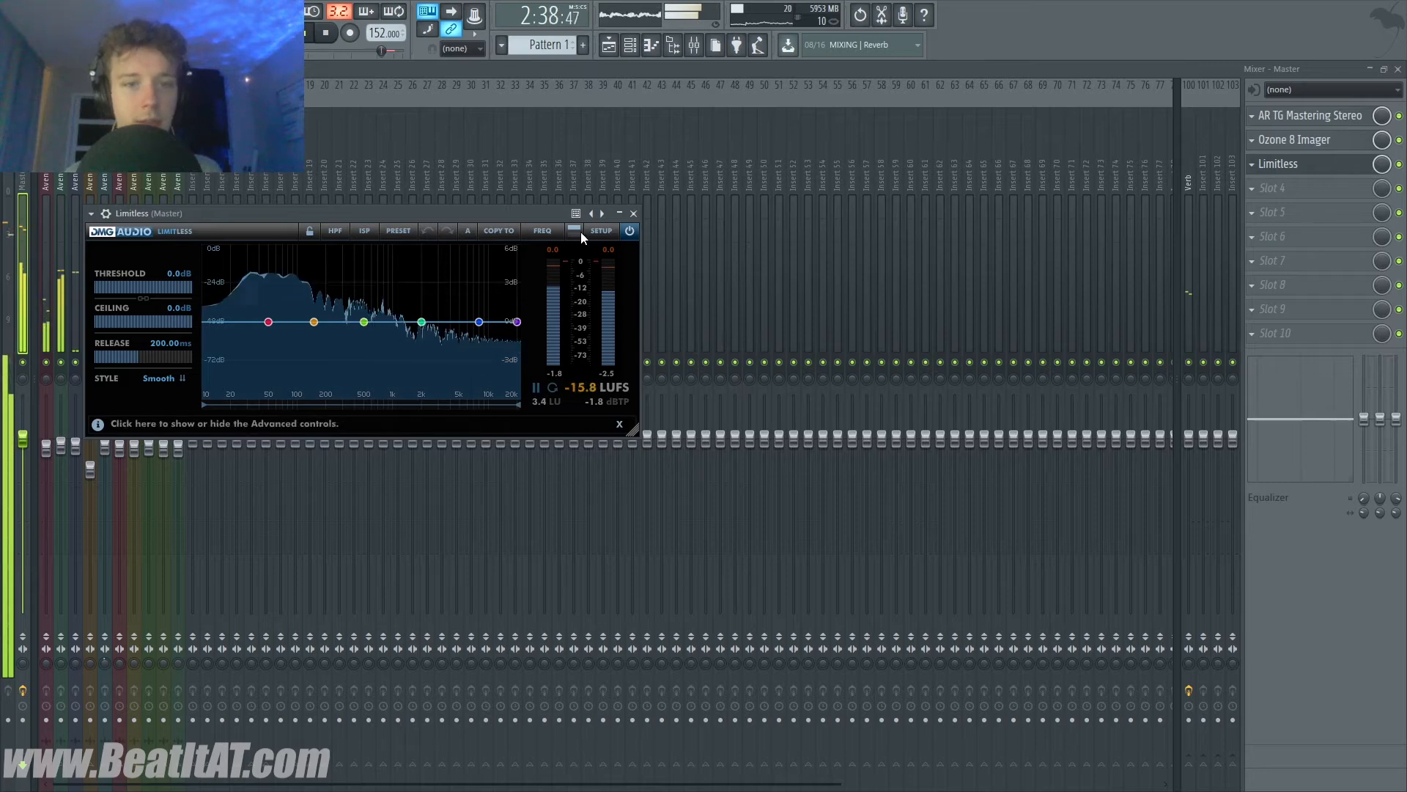
{"action": "left_click", "coordinate": [575, 231]}
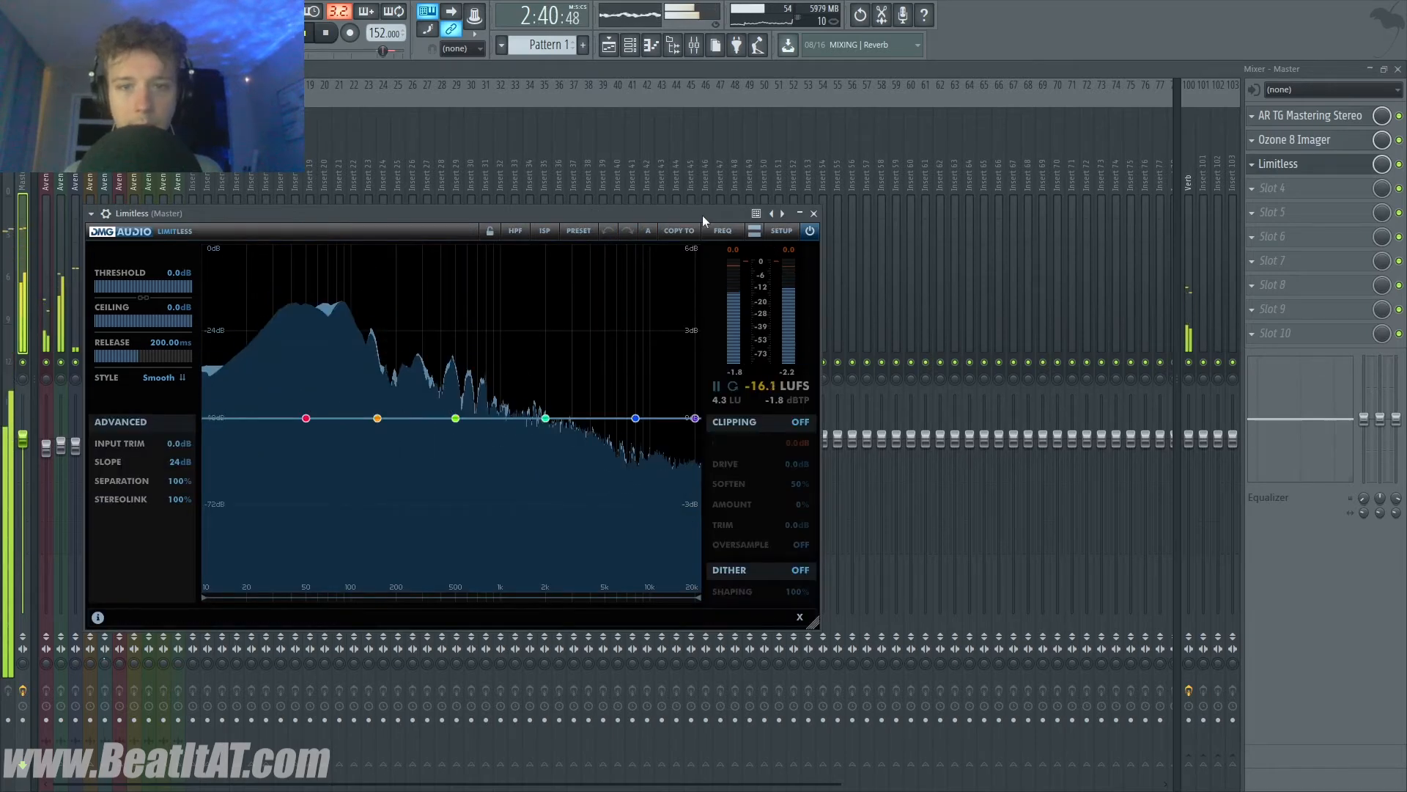
{"action": "left_click_drag", "start_coordinate": [703, 214], "coordinate": [1010, 211]}
- Set Limitless Band 2 to 117 Hz and -0.2 dB, and shift the green and teal bands up in frequency, raising them and the purple band slightly
{"action": "mouse_move", "coordinate": [684, 414]}
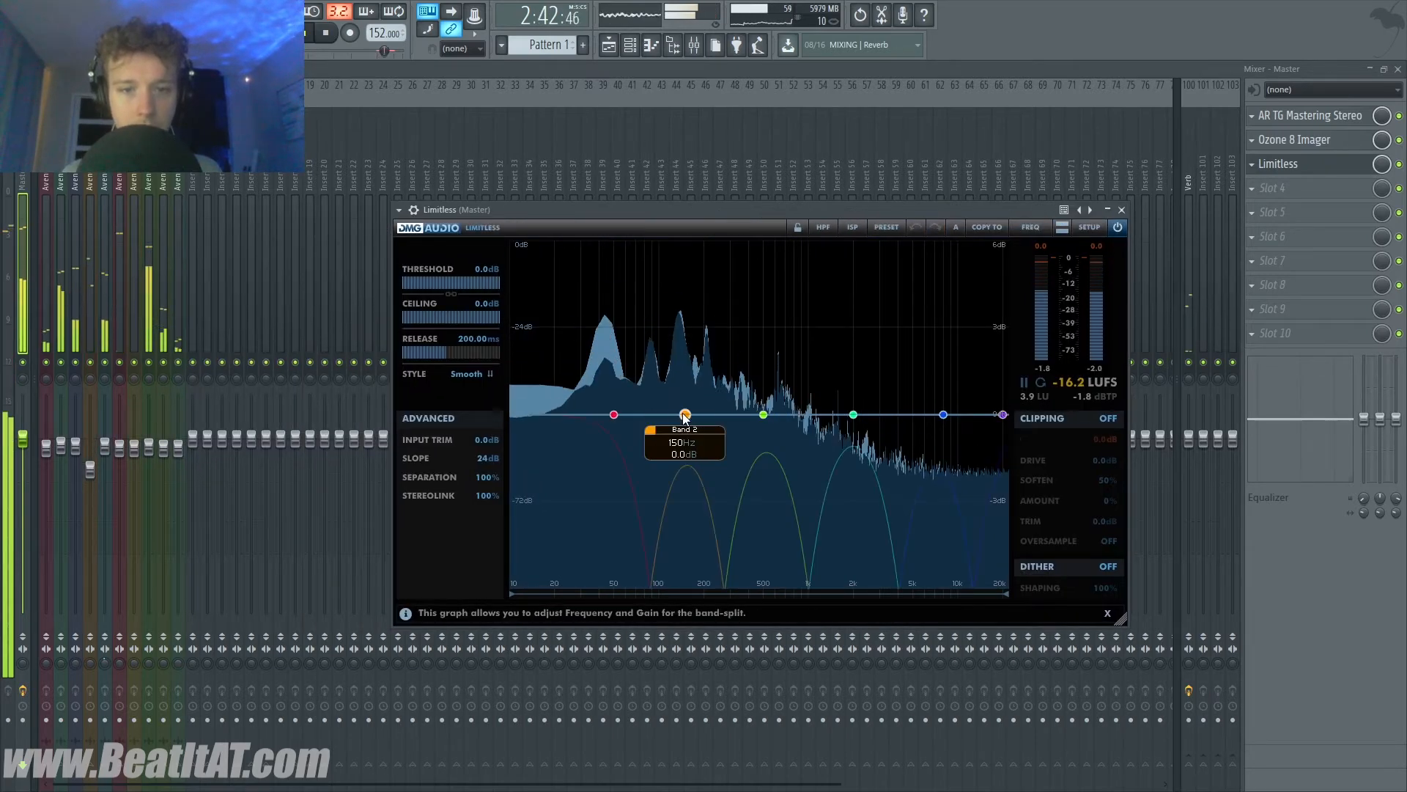
{"action": "left_click_drag", "start_coordinate": [684, 415], "coordinate": [669, 425]}
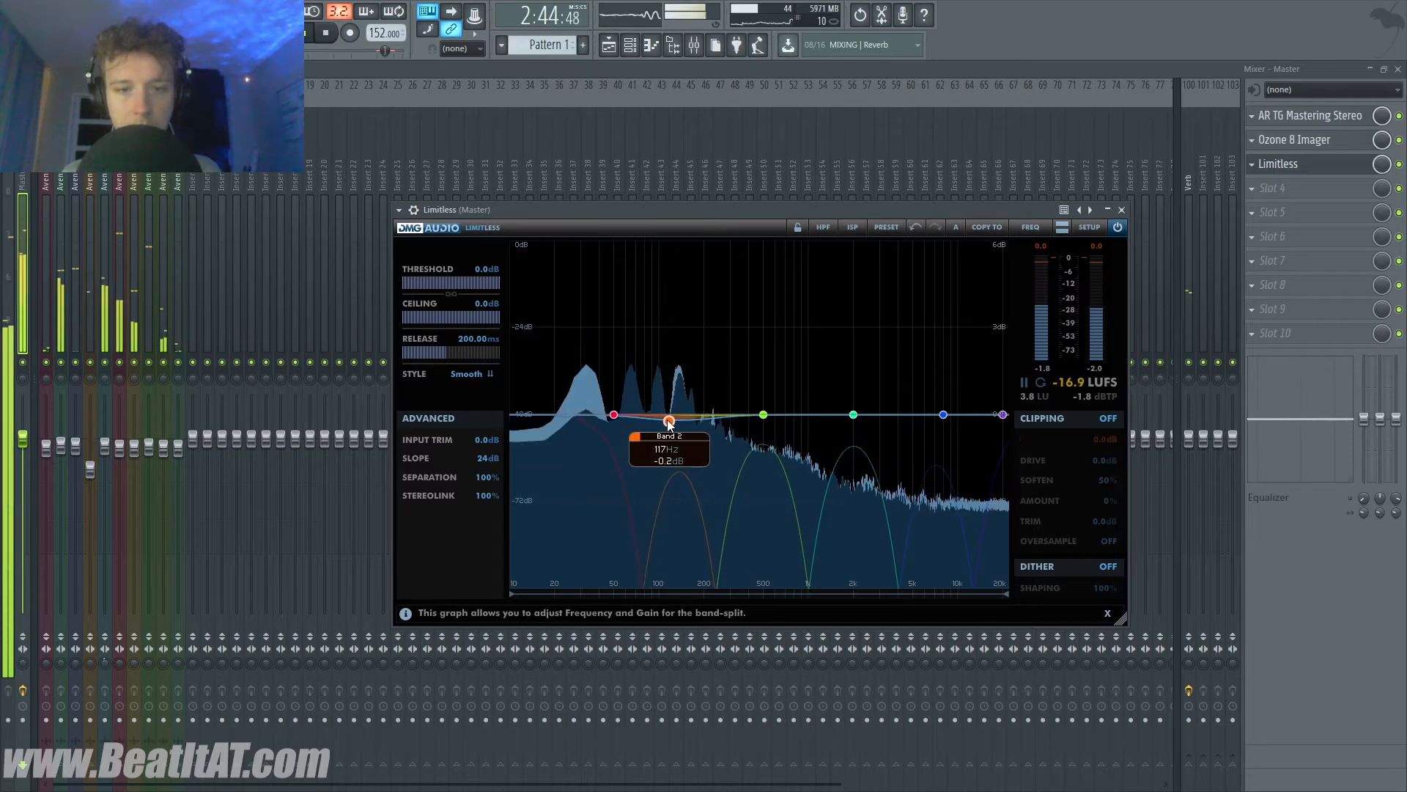
{"action": "left_click_drag", "start_coordinate": [763, 415], "coordinate": [900, 419]}
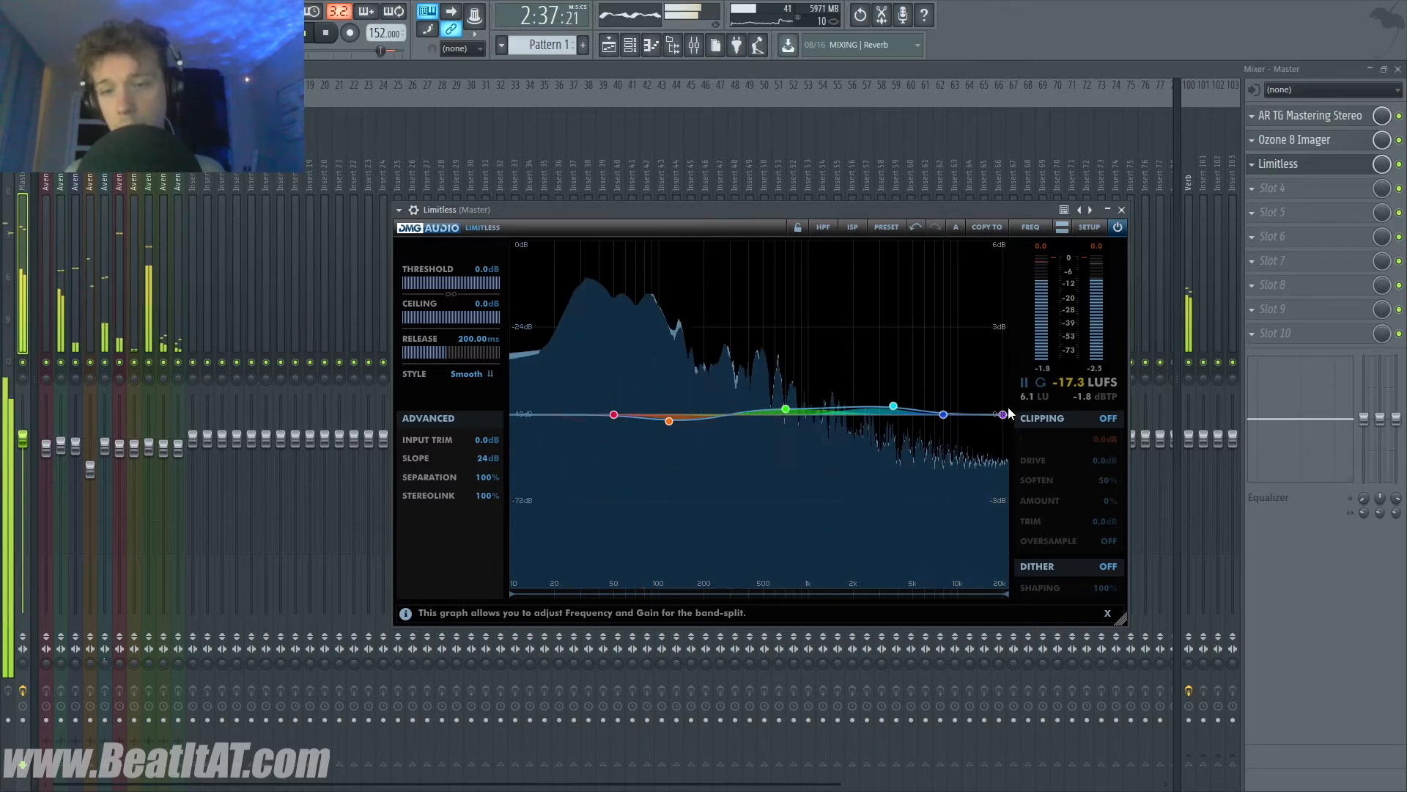
{"action": "left_click_drag", "start_coordinate": [1004, 415], "coordinate": [1003, 408]}
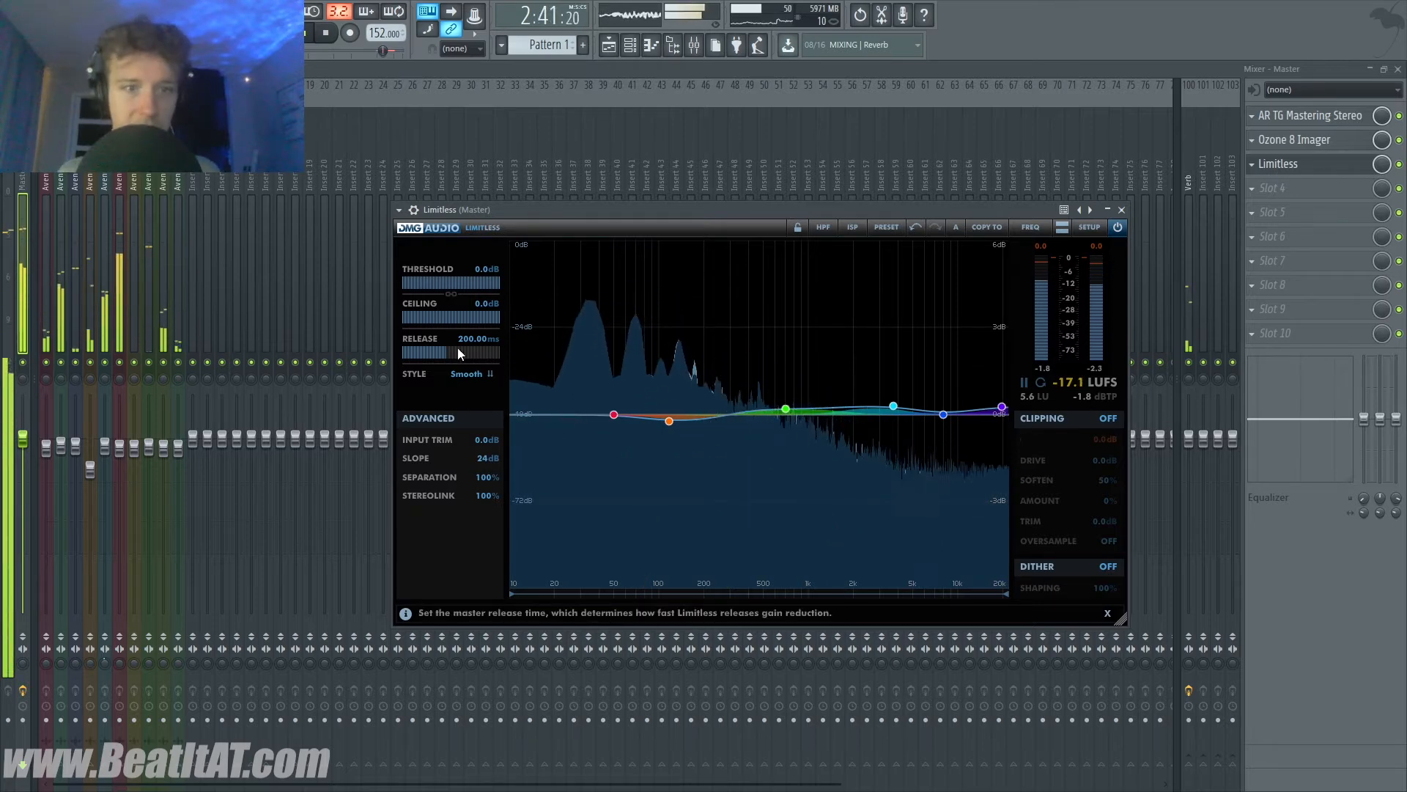
- Set the limiter's release to 115.06 ms, style to Tight and threshold to -3.0 dB, and enable HPF and ISP
{"action": "mouse_move", "coordinate": [455, 349]}
{"action": "left_mouse_down"}
{"action": "mouse_move", "coordinate": [442, 349]}
{"action": "mouse_move", "coordinate": [455, 349]}
{"action": "left_mouse_up"}
{"action": "left_click", "coordinate": [467, 374]}
{"action": "left_click", "coordinate": [422, 452]}
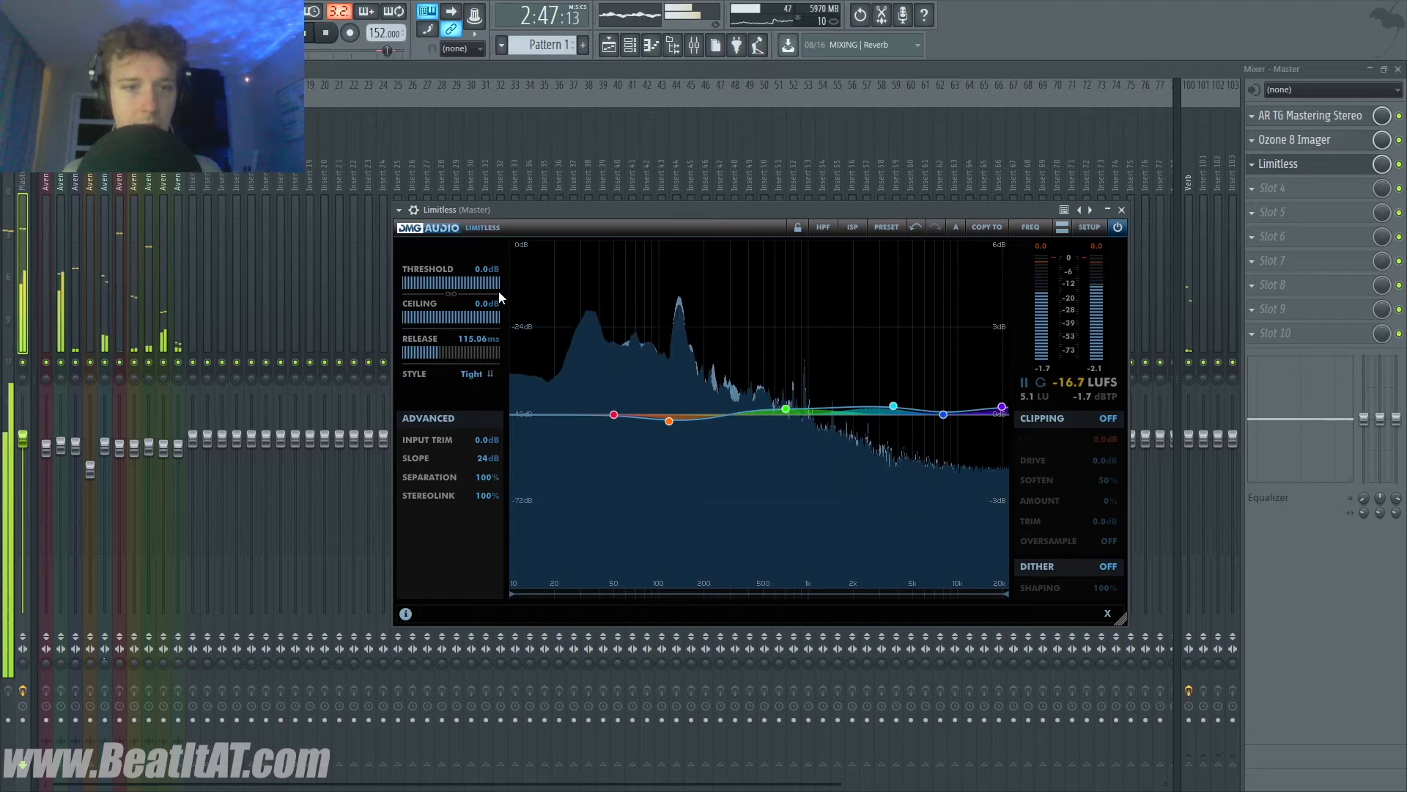
{"action": "left_click_drag", "start_coordinate": [494, 286], "coordinate": [486, 296]}
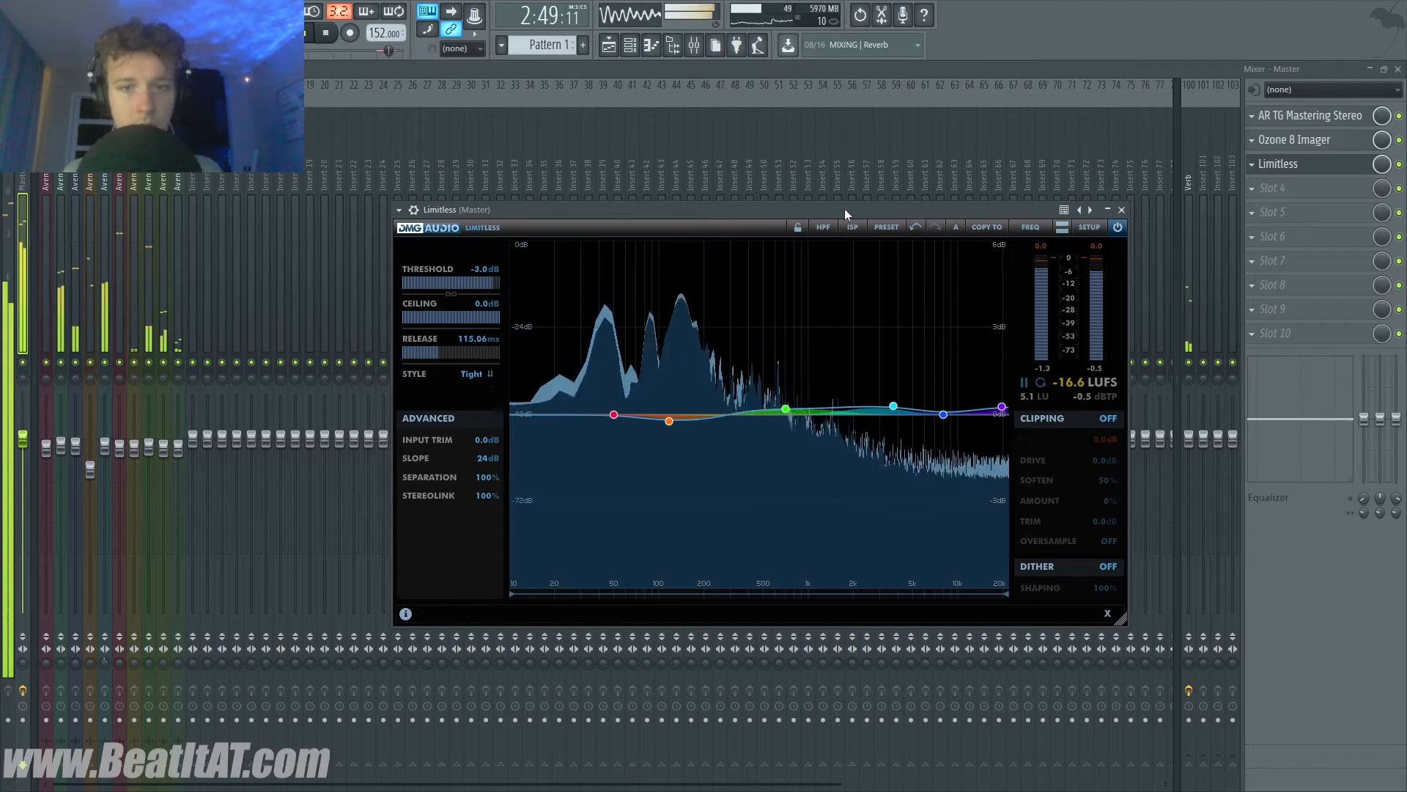
{"action": "left_click", "coordinate": [846, 227]}
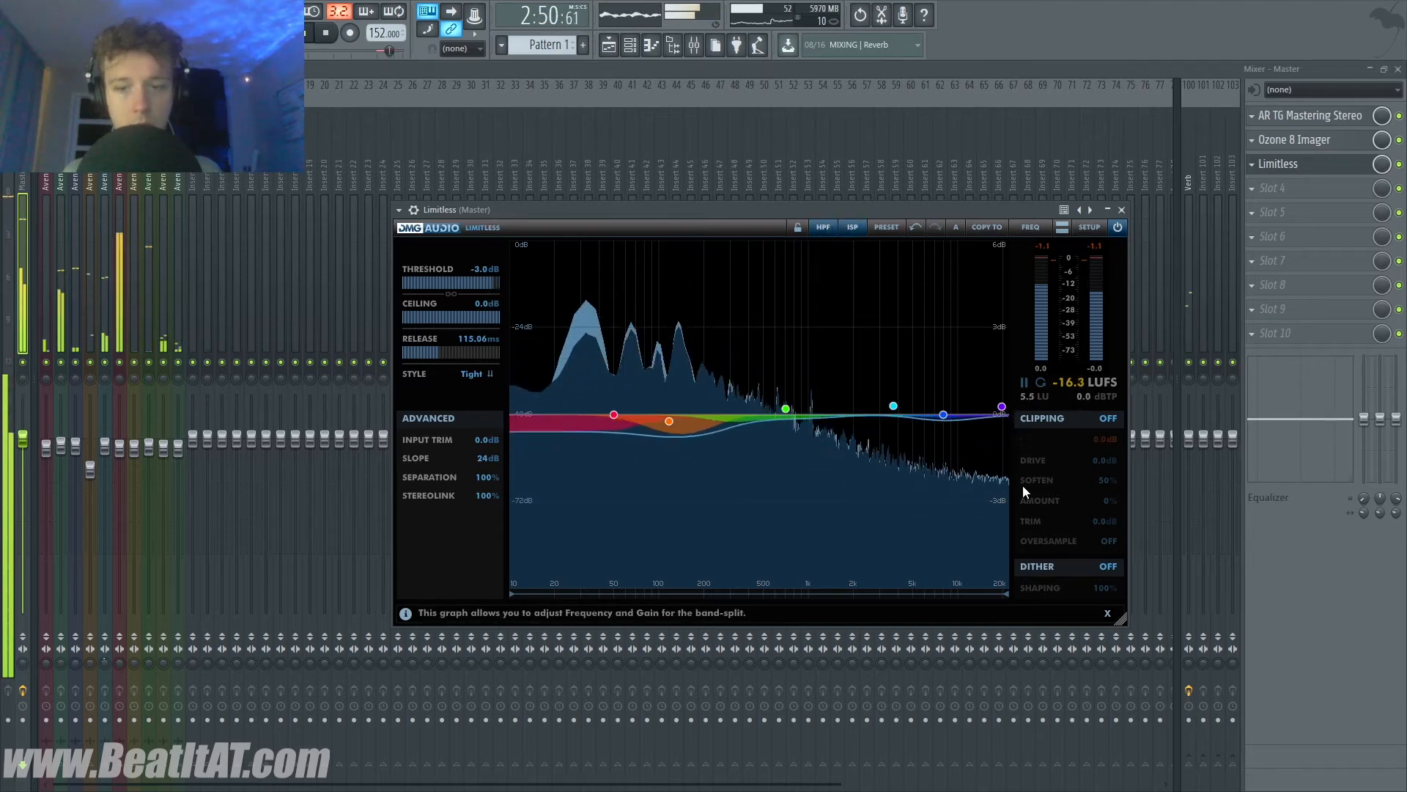
- Set Limitless clipping to SWELL2 with 0.2 dB drive, 54% soften, 2% amount and x4 oversampling
{"action": "left_click", "coordinate": [1104, 419]}
{"action": "left_click", "coordinate": [1103, 475]}
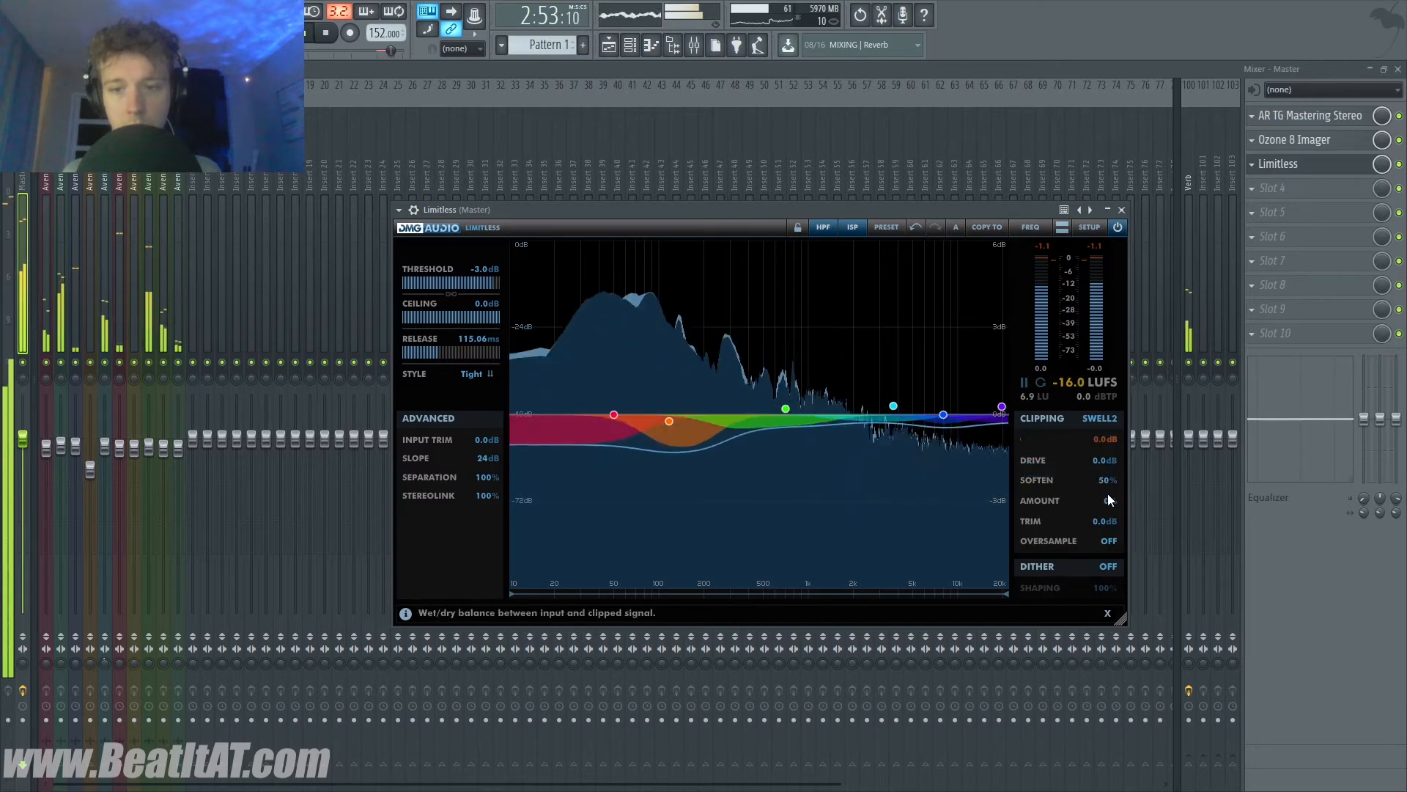
{"action": "left_click_drag", "start_coordinate": [1111, 482], "coordinate": [1114, 473]}
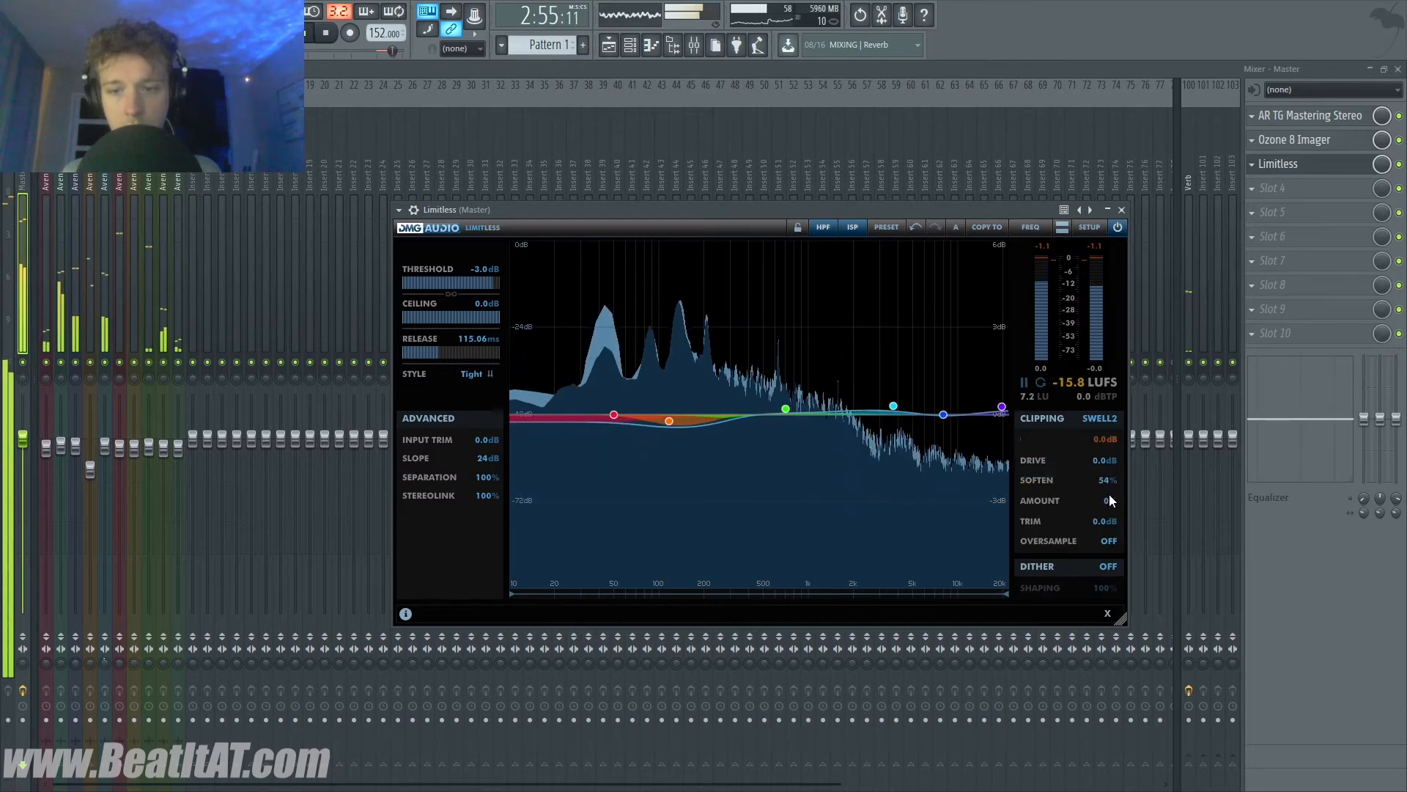
{"action": "left_click", "coordinate": [1107, 542]}
{"action": "left_click", "coordinate": [1081, 591]}
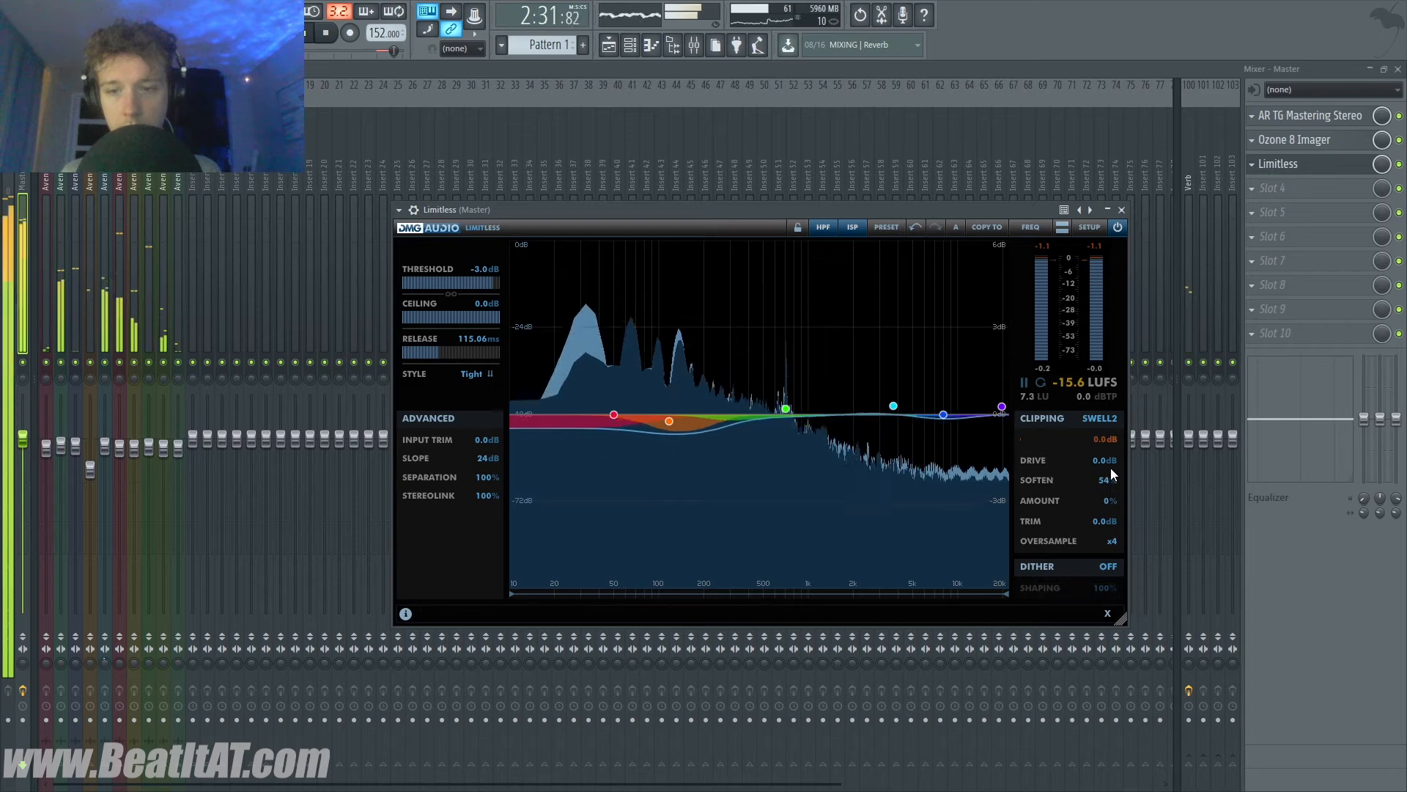
{"action": "left_click_drag", "start_coordinate": [1107, 464], "coordinate": [1106, 461]}
{"action": "left_click_drag", "start_coordinate": [1110, 515], "coordinate": [1114, 498]}
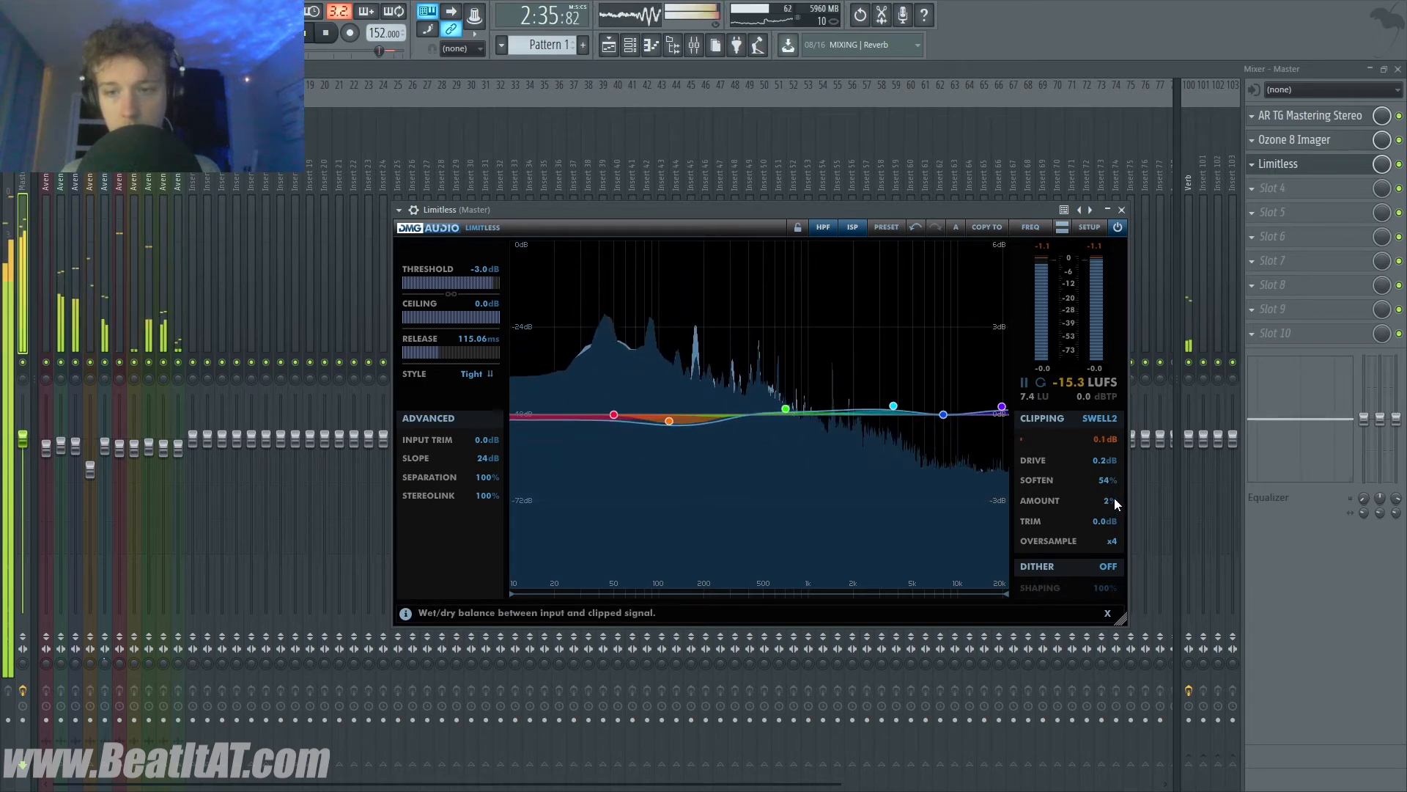
- Set Limitless dither to 24bit, shorten the release to 76.97 ms and lower the threshold to -3.7 dB
{"action": "left_click", "coordinate": [1104, 568]}
{"action": "left_click", "coordinate": [1069, 601]}
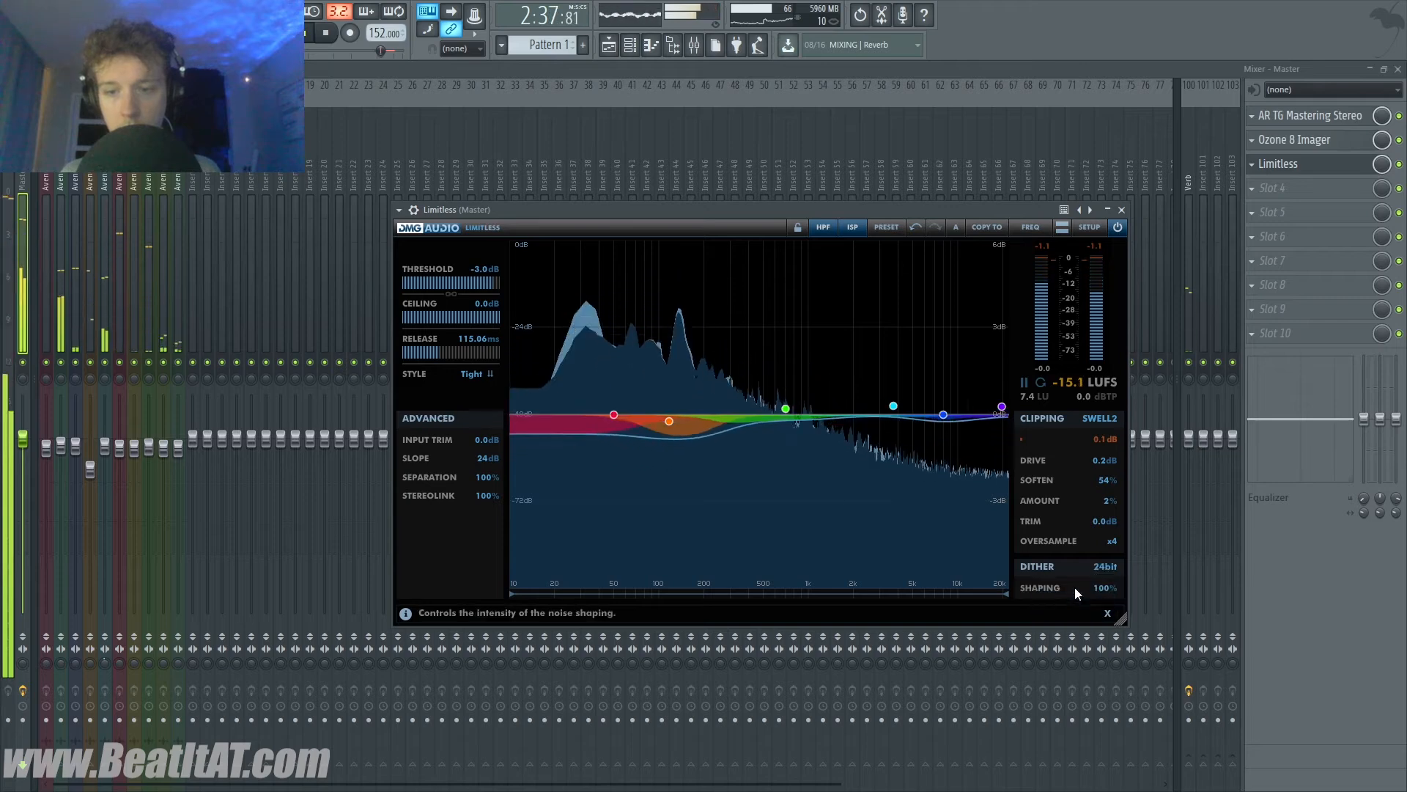
{"action": "left_click_drag", "start_coordinate": [430, 351], "coordinate": [421, 358]}
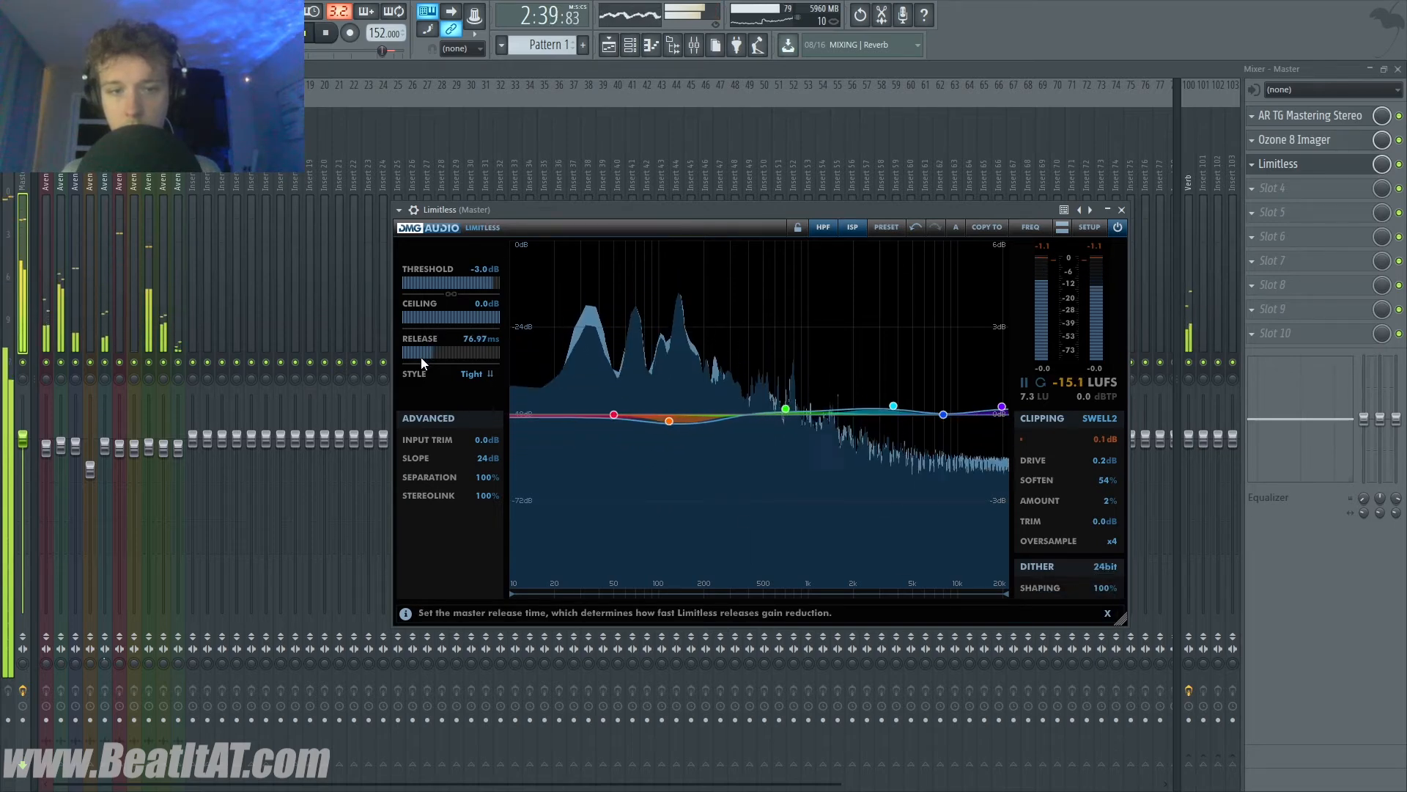
{"action": "left_click_drag", "start_coordinate": [494, 283], "coordinate": [491, 284]}
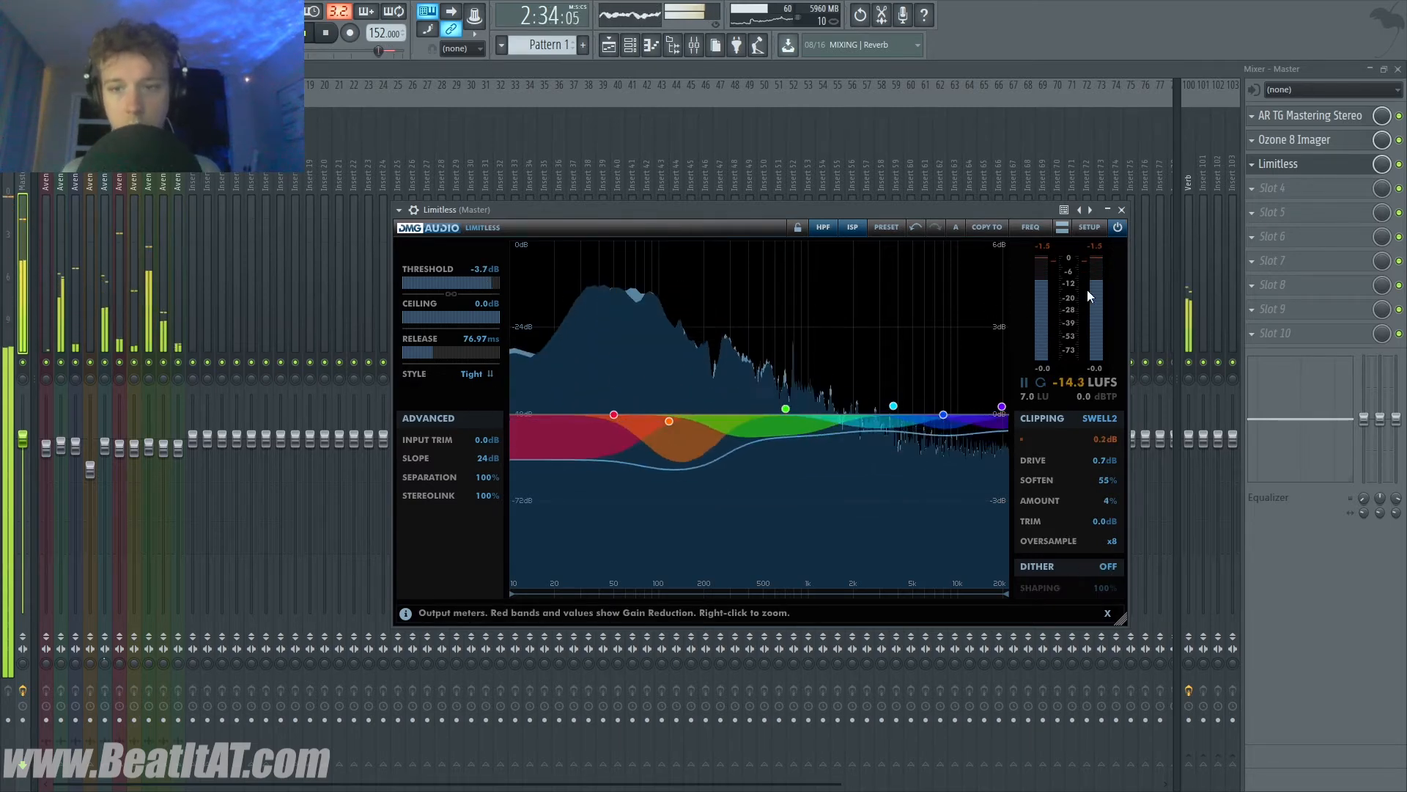
- Raise the sixth Avenue stem's volume fader slightly, and lower all ten stem faders together by a small amount
{"action": "left_click", "coordinate": [173, 281]}
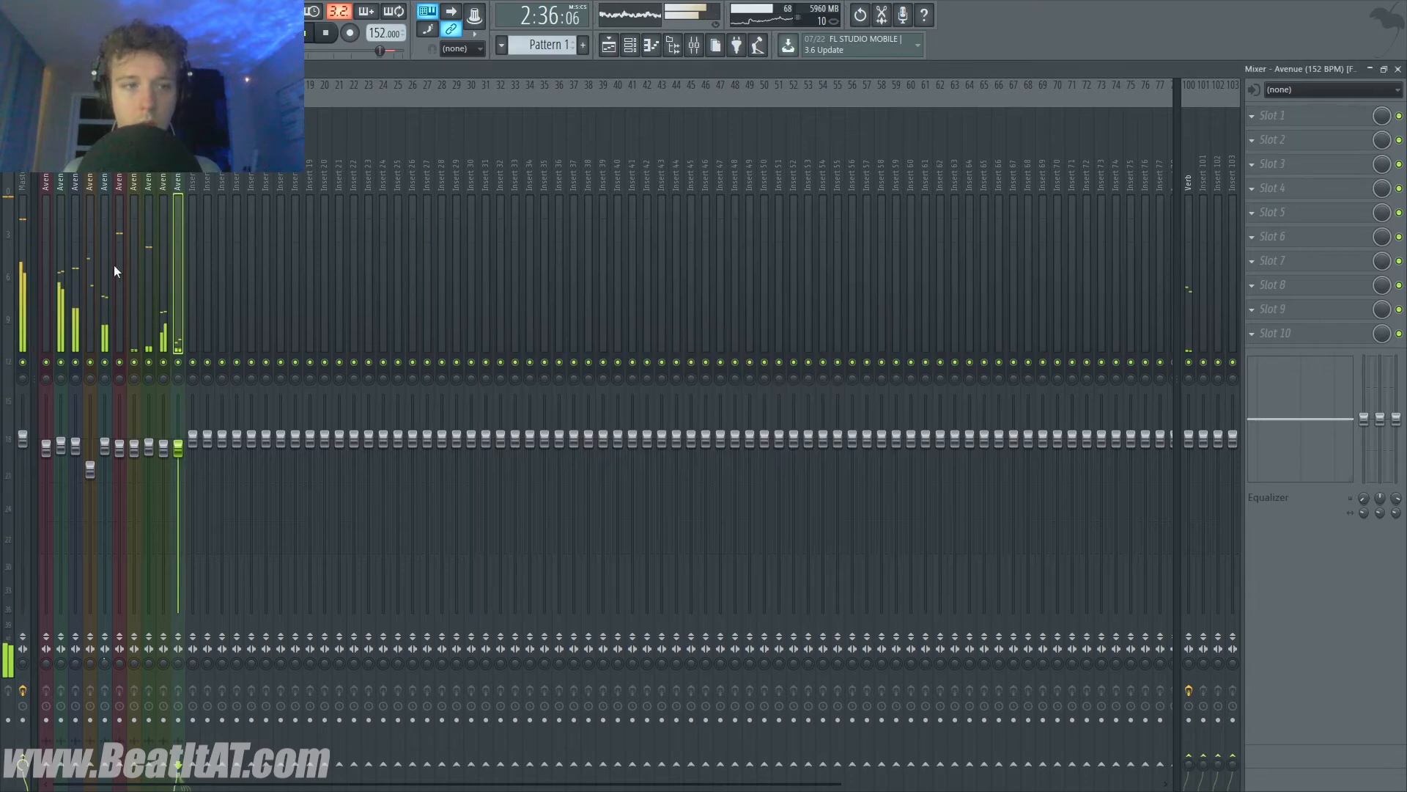
{"action": "left_click", "coordinate": [119, 258]}
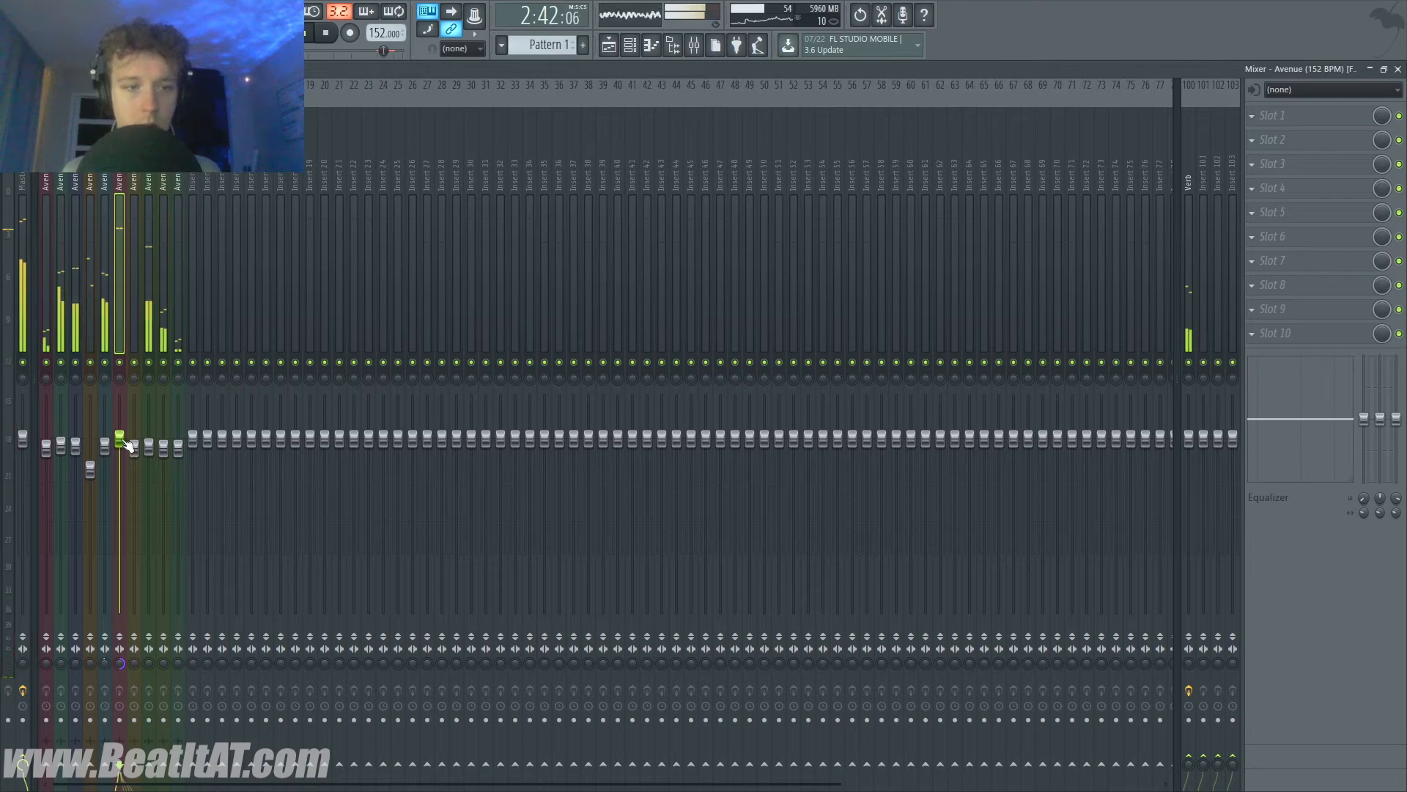
{"action": "left_click", "coordinate": [56, 226]}
{"action": "left_click_drag", "start_coordinate": [46, 235], "coordinate": [175, 218]}
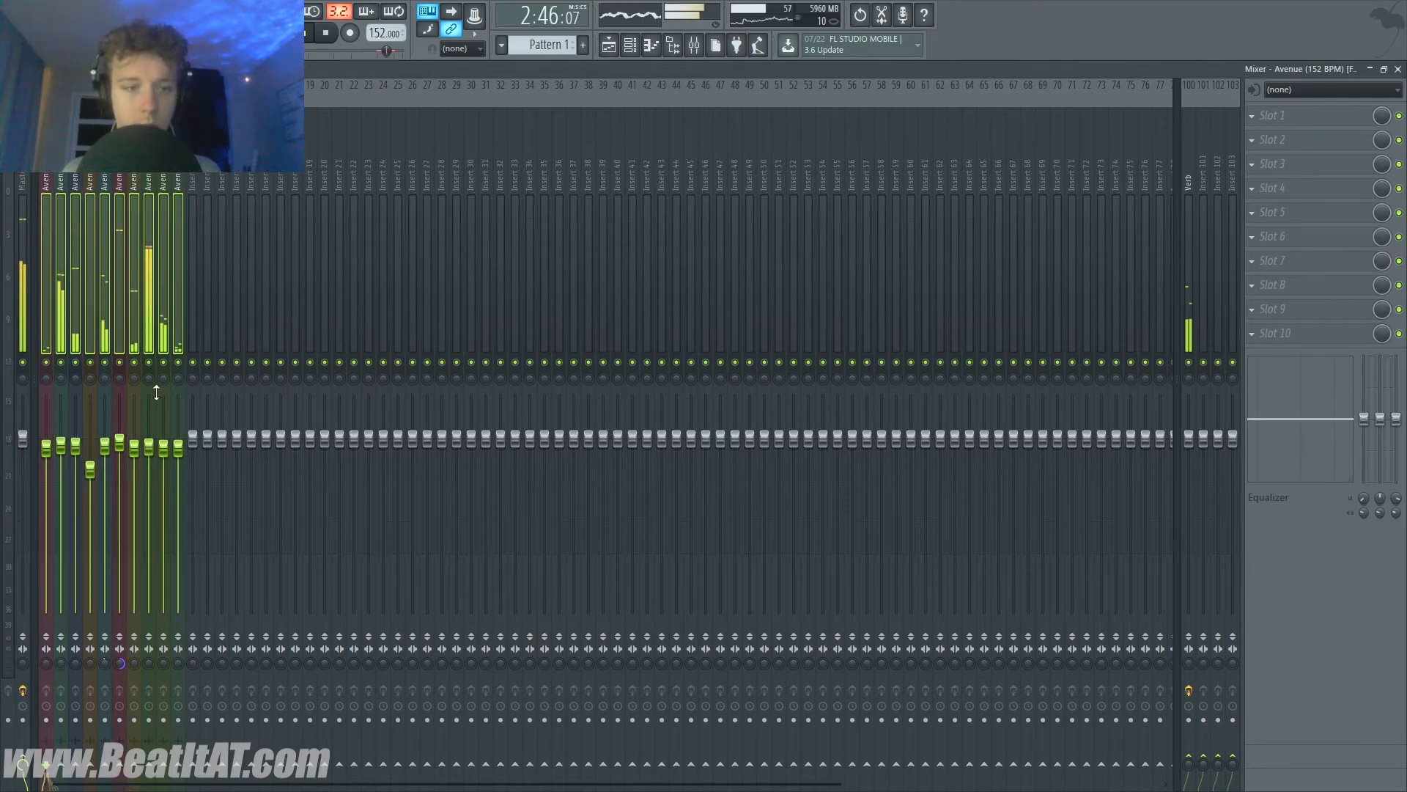
- Shift the Master track's effects down three slots and load kHs Bitcrush into its first slot
{"action": "left_click", "coordinate": [25, 189]}
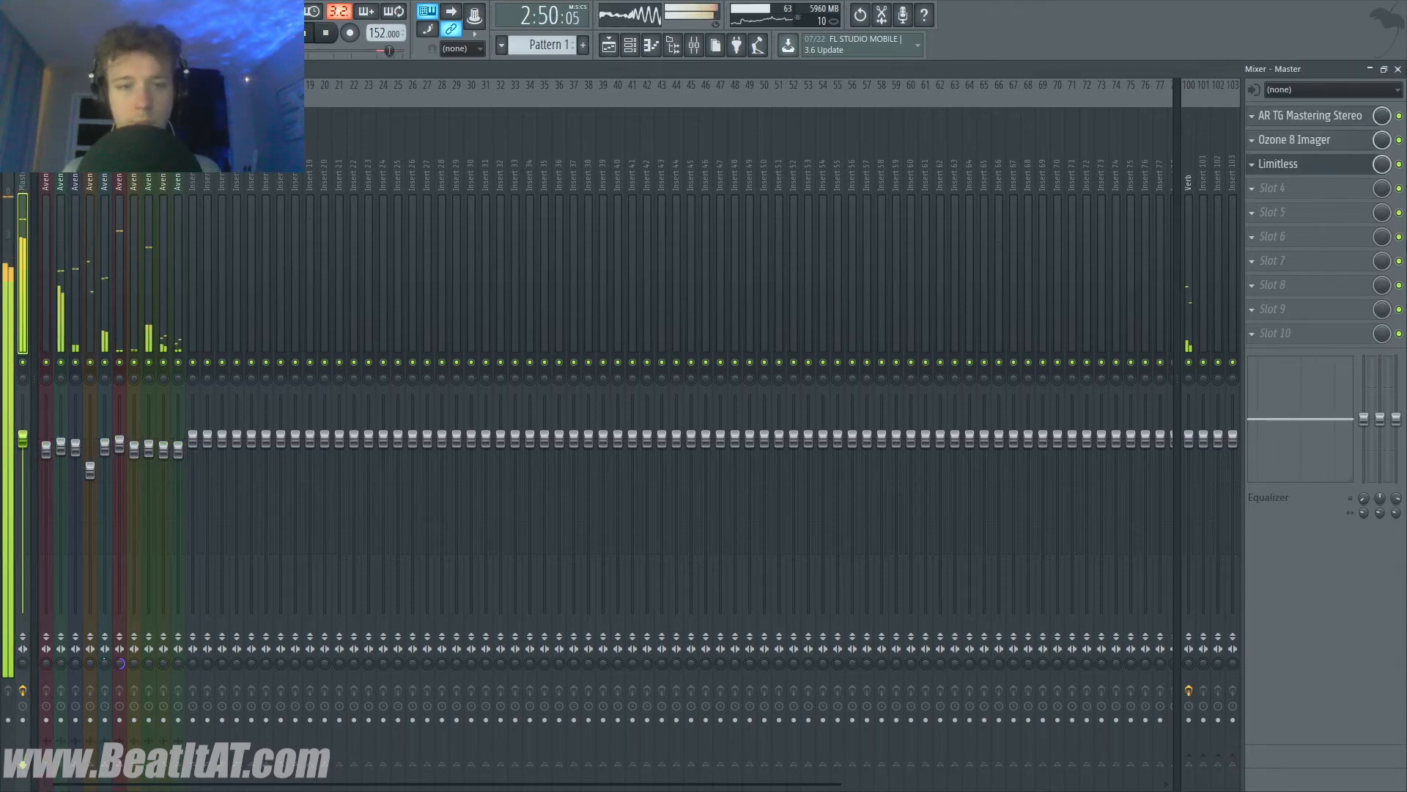
{"action": "scroll", "coordinate": [1326, 159], "scroll_direction": "down", "scroll_amount": 1}
{"action": "scroll", "coordinate": [1337, 148], "scroll_direction": "down", "scroll_amount": 1}
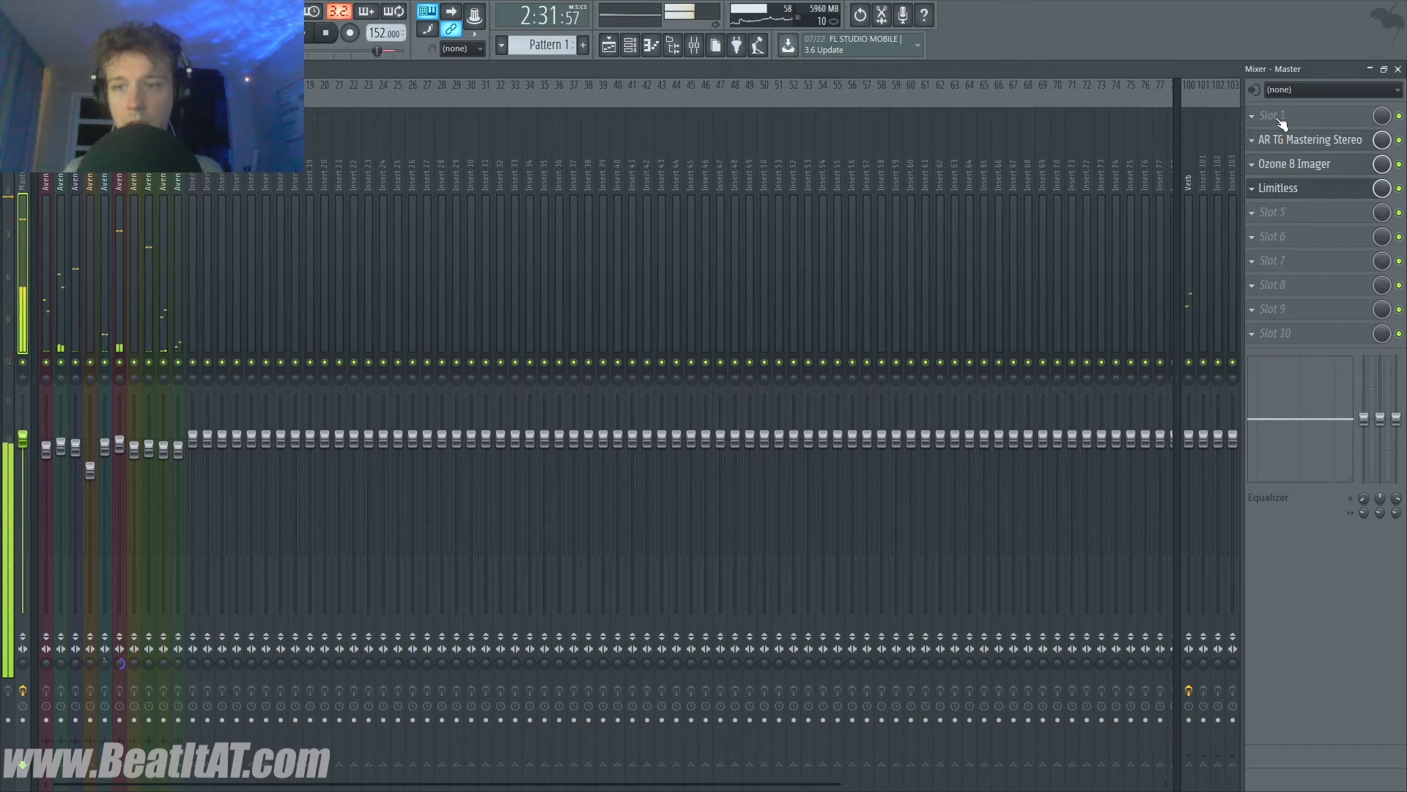
{"action": "left_click", "coordinate": [1277, 121]}
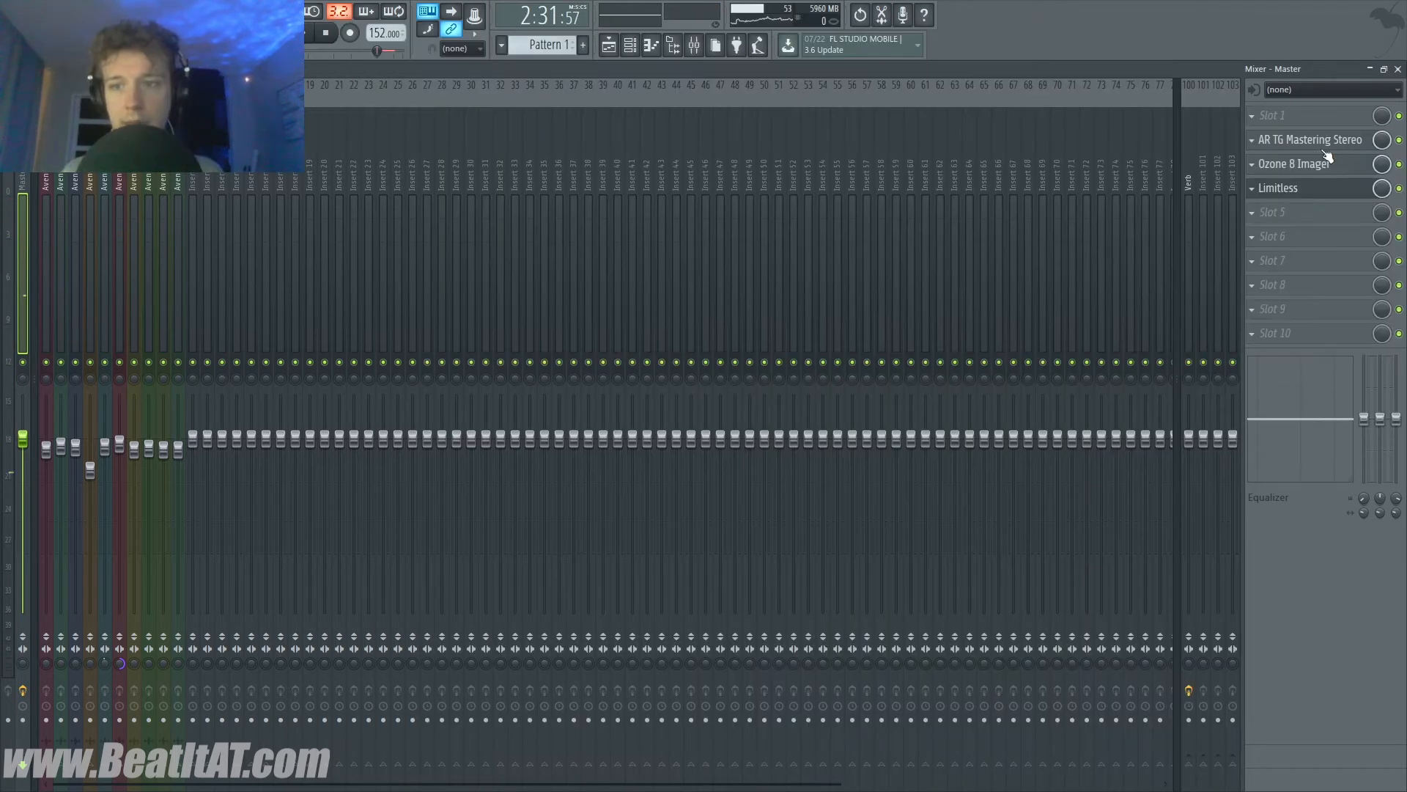
{"action": "scroll", "coordinate": [1327, 190], "scroll_direction": "down", "scroll_amount": 2}
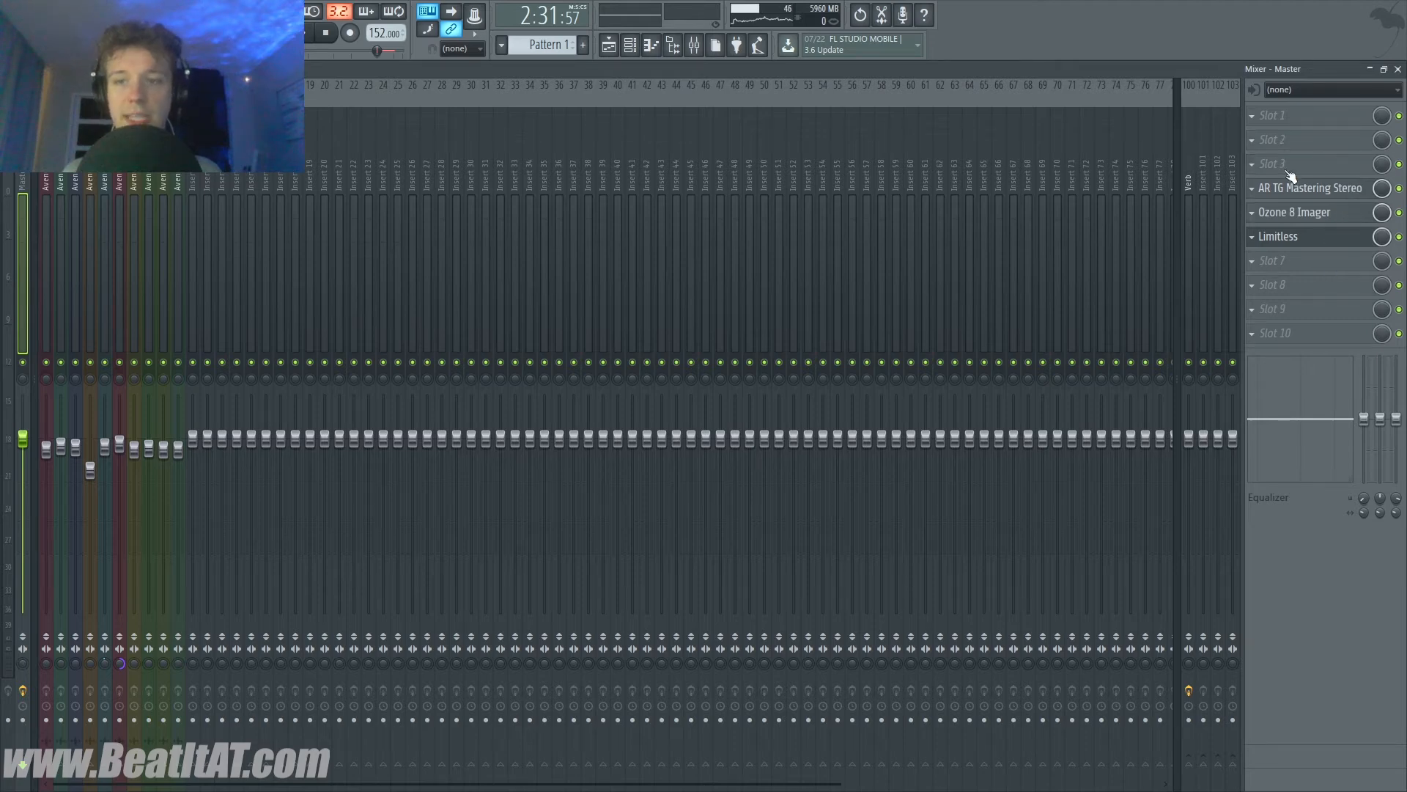
{"action": "left_click", "coordinate": [1331, 116]}
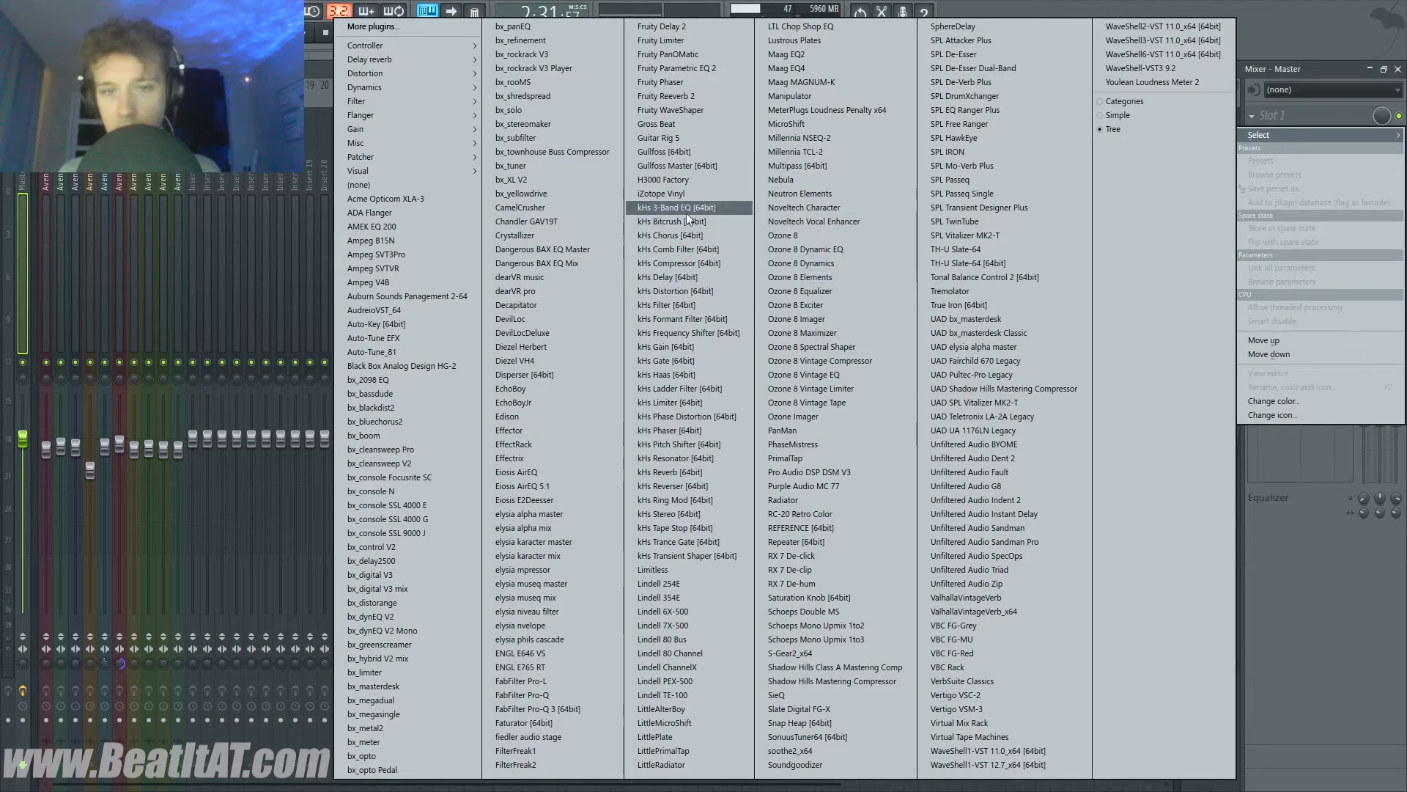
{"action": "left_click", "coordinate": [654, 222]}
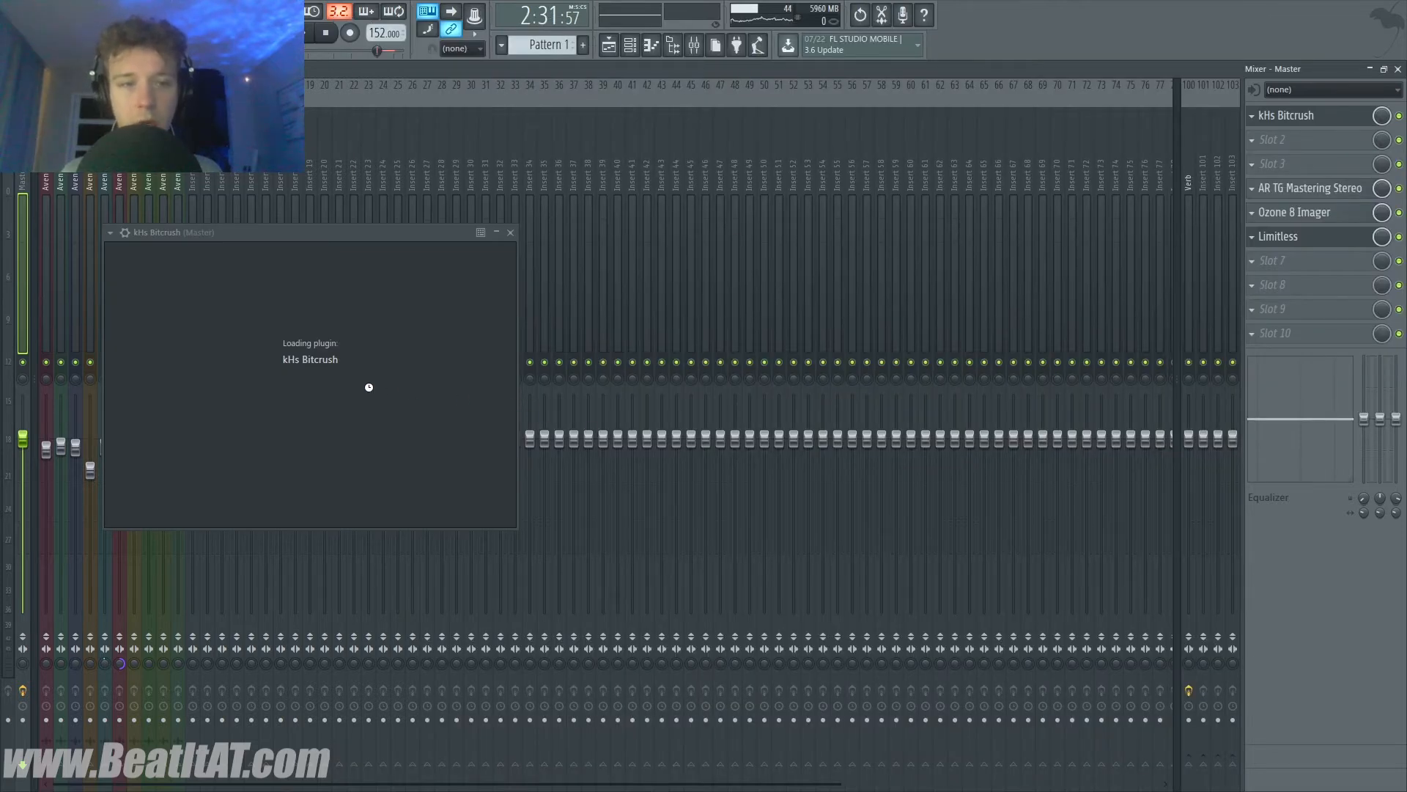
{"action": "left_click", "coordinate": [163, 13]}
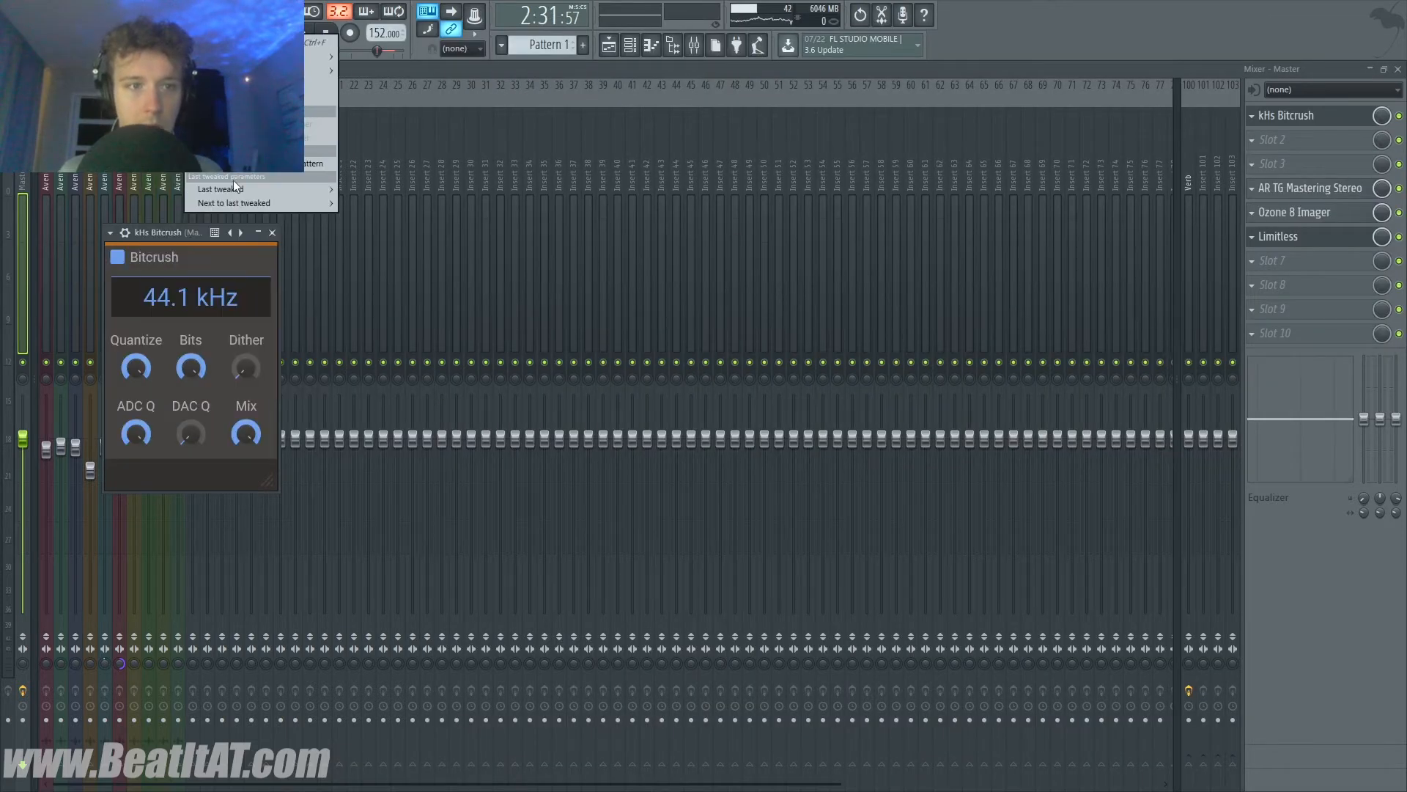
{"action": "mouse_move", "coordinate": [242, 191]}
{"action": "left_click", "coordinate": [385, 275]}
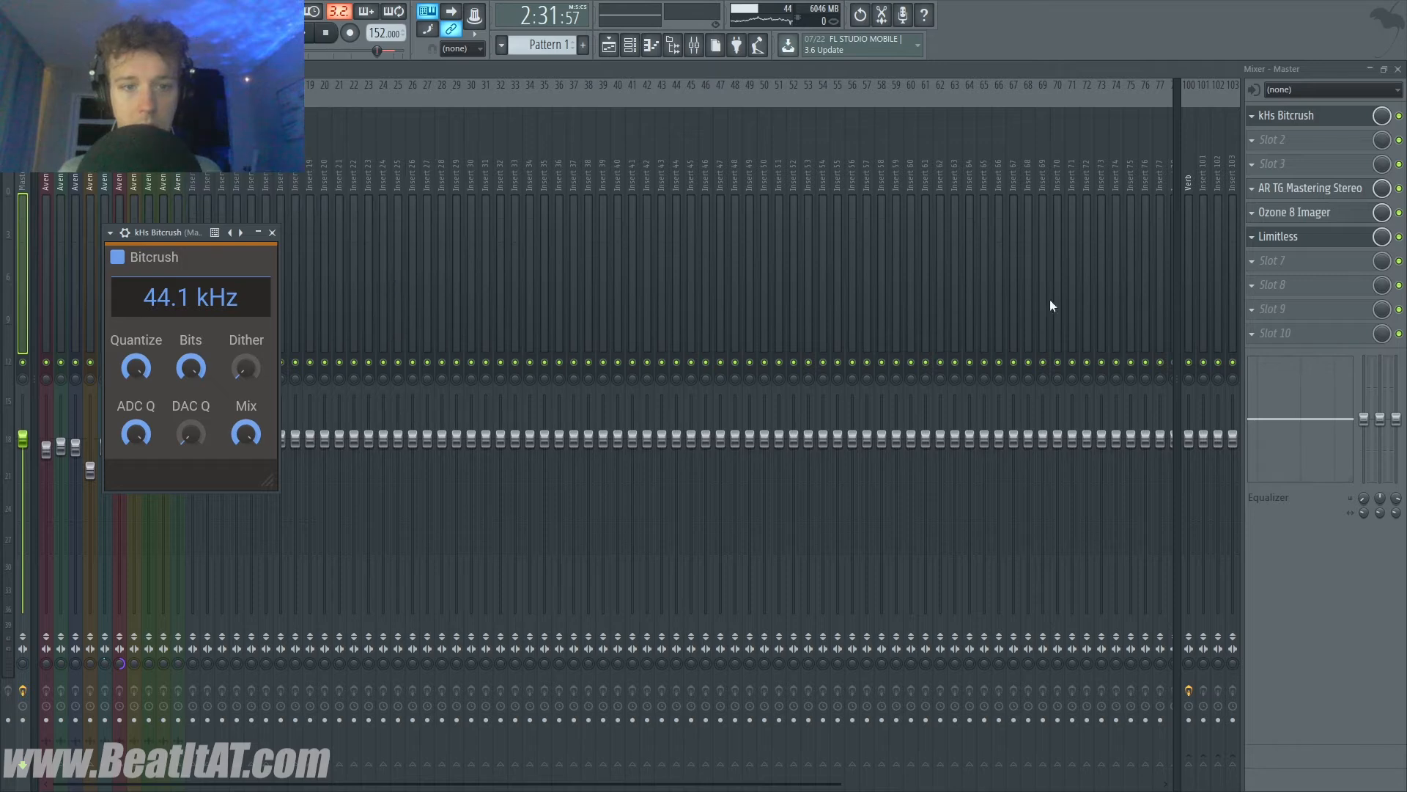
{"action": "left_click", "coordinate": [1350, 143]}
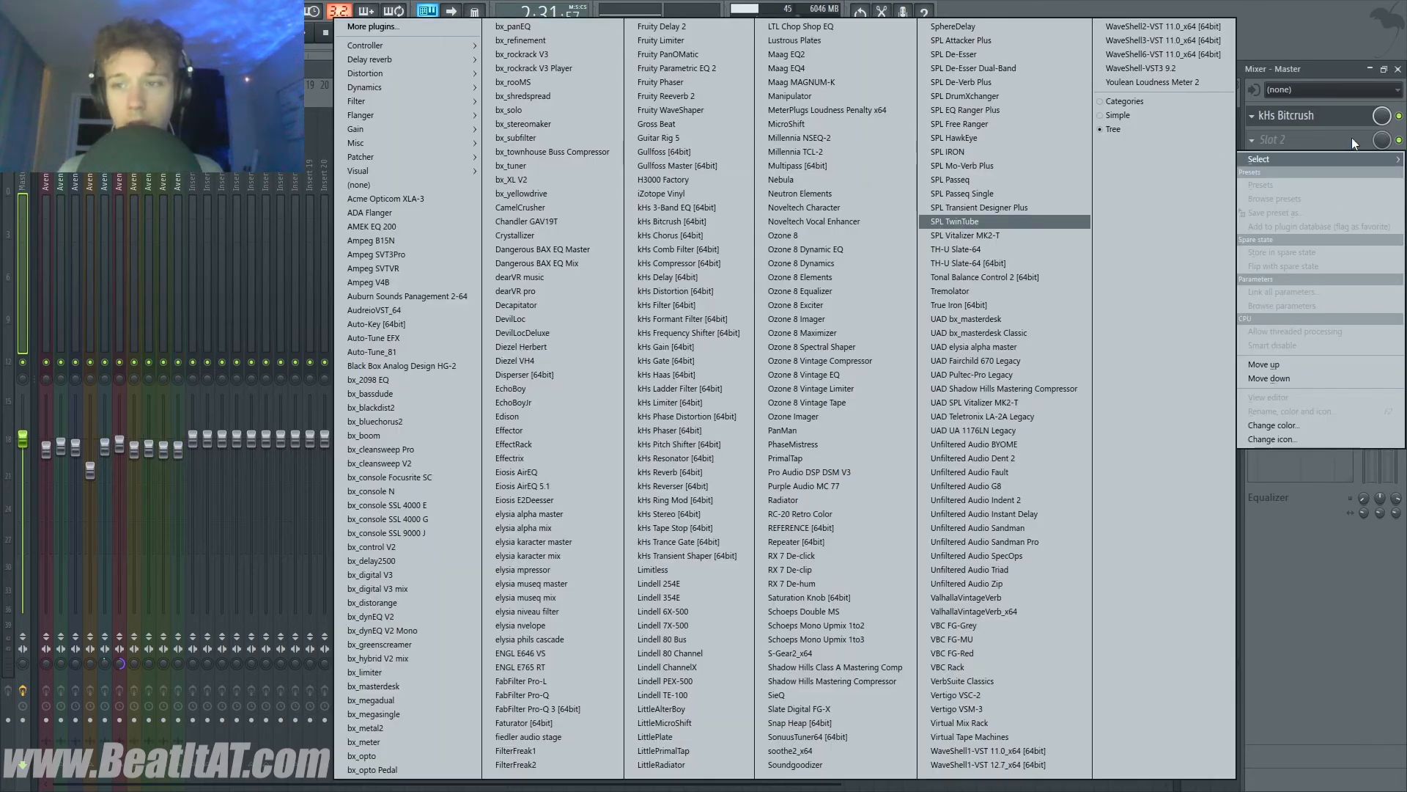
{"action": "left_click", "coordinate": [1404, 116]}
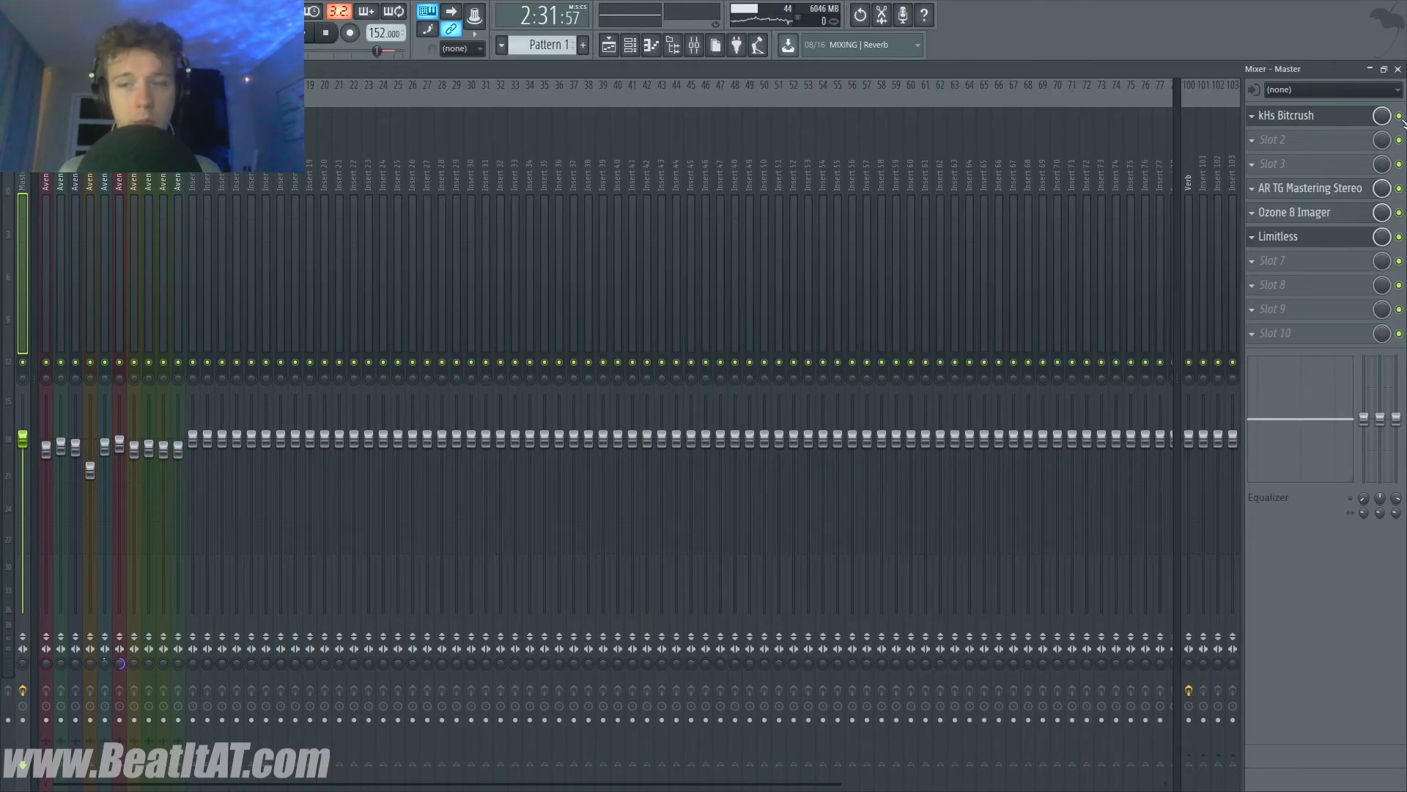
- Load Fruity parametric EQ 2 into the Master's second slot and create mute automation clips for it and for kHs Bitcrush
{"action": "right_click", "coordinate": [1402, 119]}
{"action": "left_click", "coordinate": [1376, 228]}
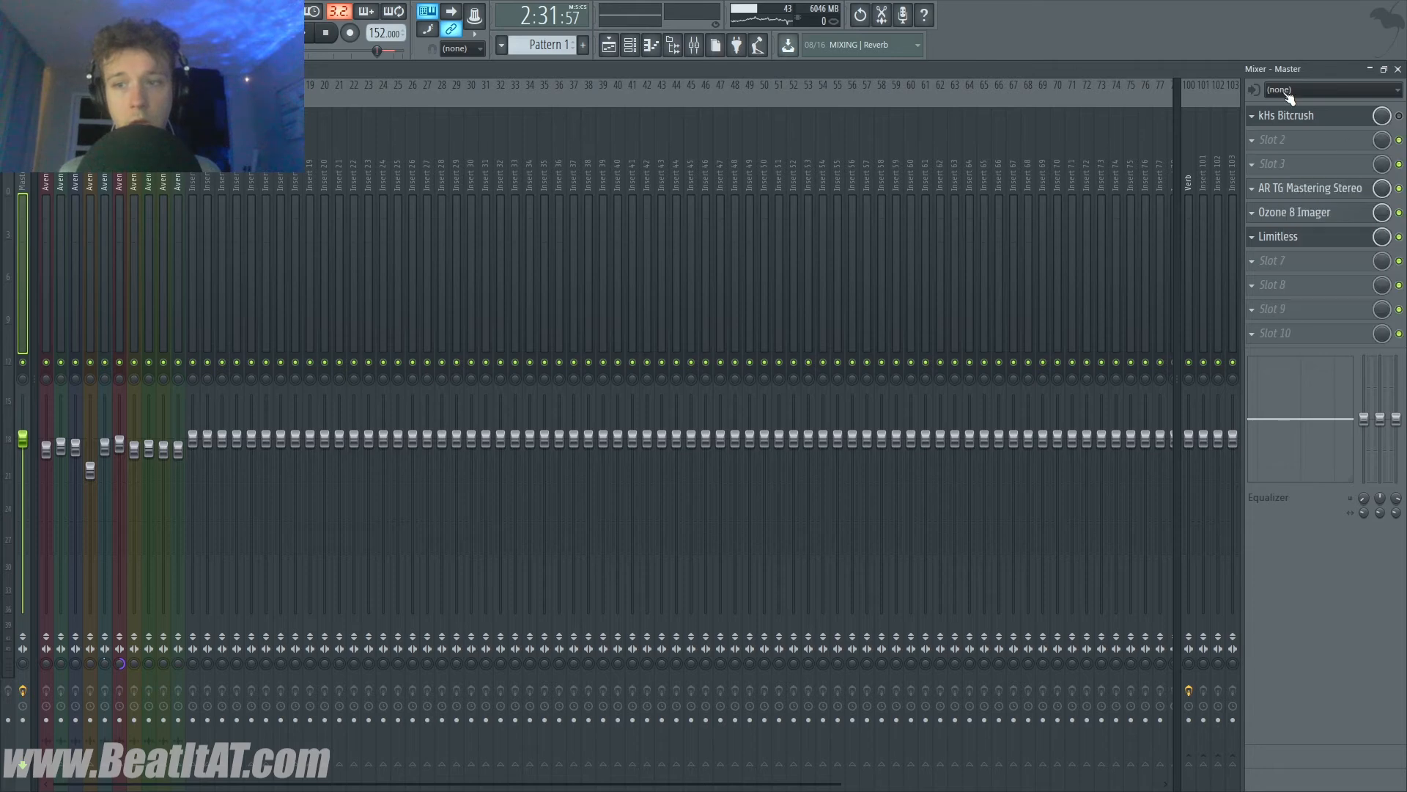
{"action": "left_click", "coordinate": [1271, 146]}
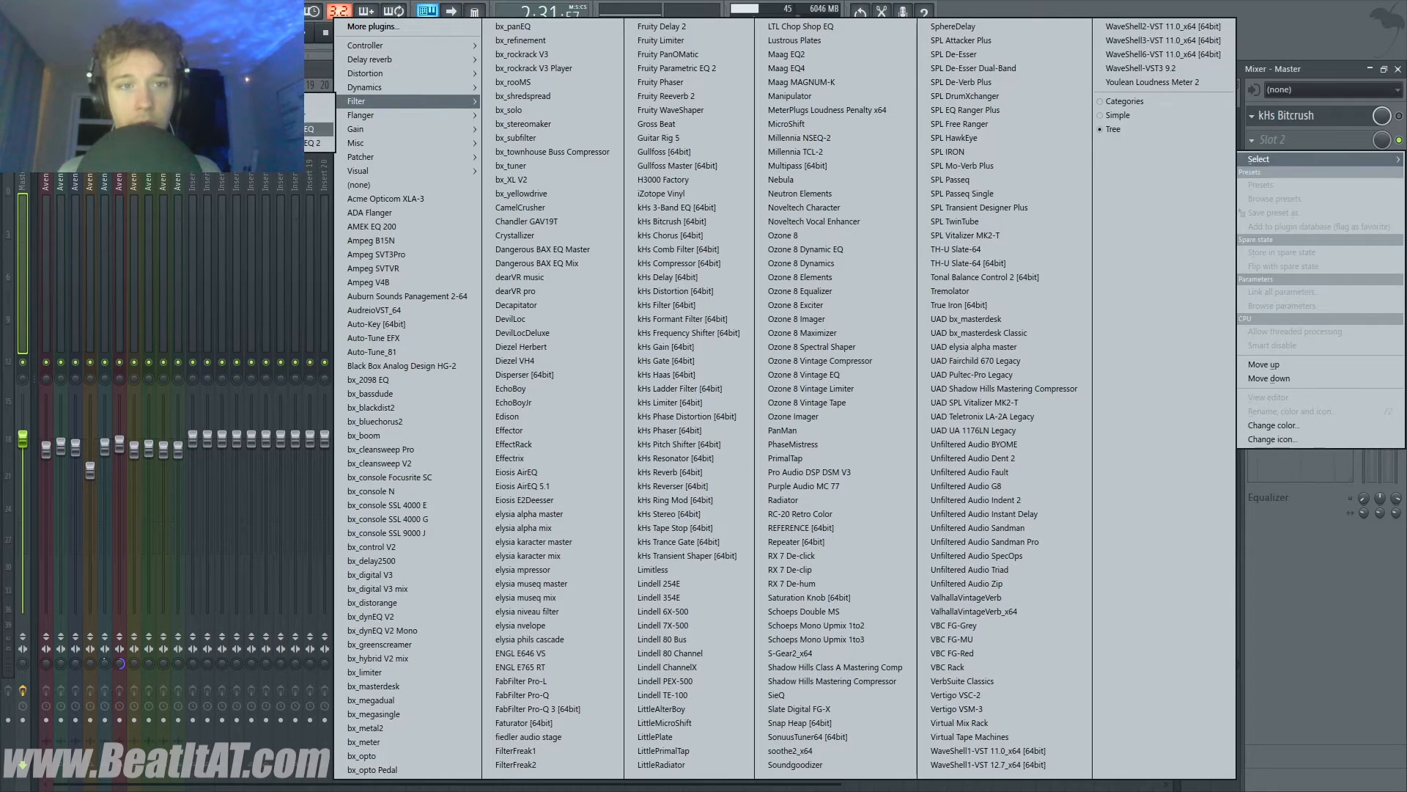
{"action": "left_click", "coordinate": [300, 143]}
{"action": "right_click", "coordinate": [1400, 139]}
{"action": "left_click", "coordinate": [1387, 247]}
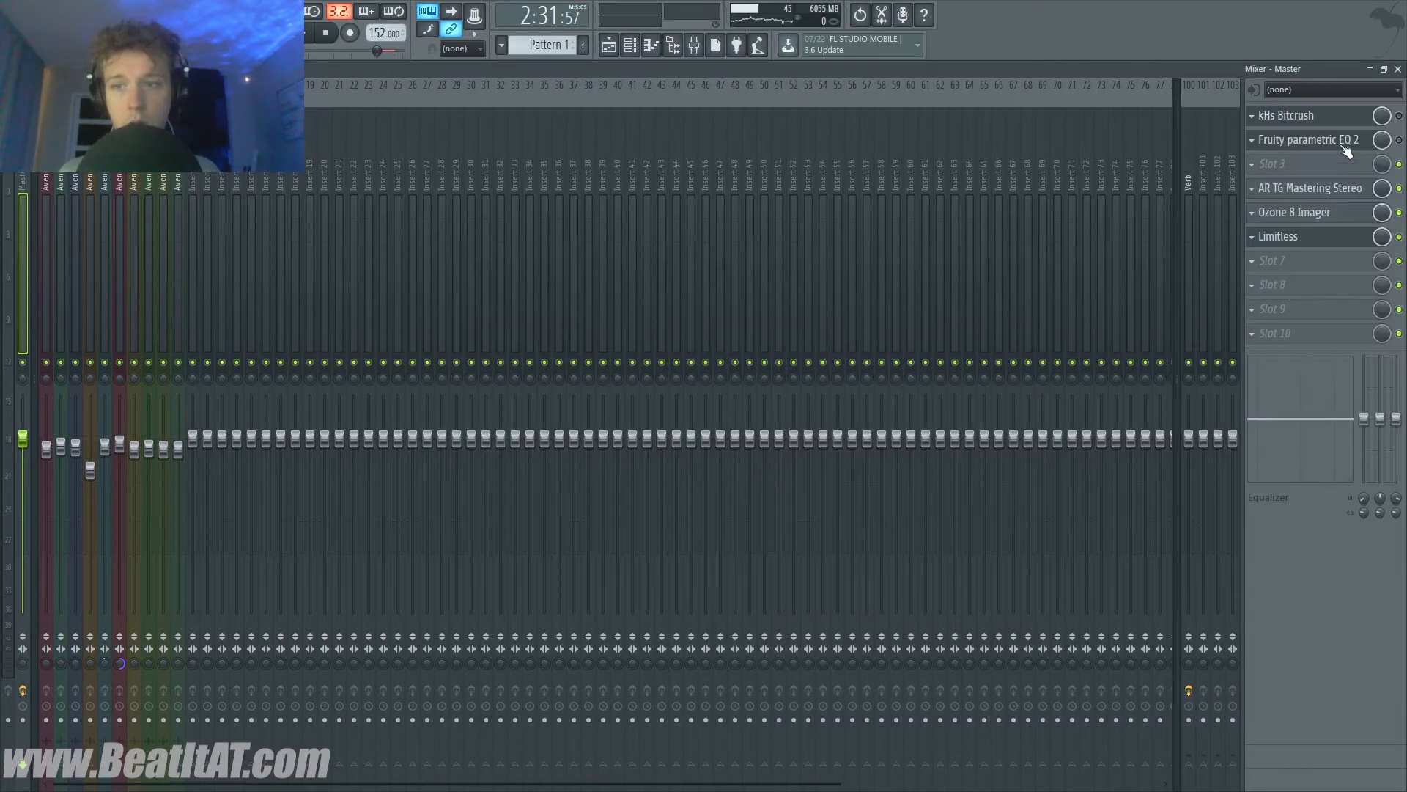
- Set band 7 of the Master's Fruity parametric EQ 2 to low-pass and create an automation clip for its frequency
{"action": "left_click", "coordinate": [1346, 145]}
{"action": "left_click", "coordinate": [1340, 137]}
{"action": "left_click", "coordinate": [1343, 139]}
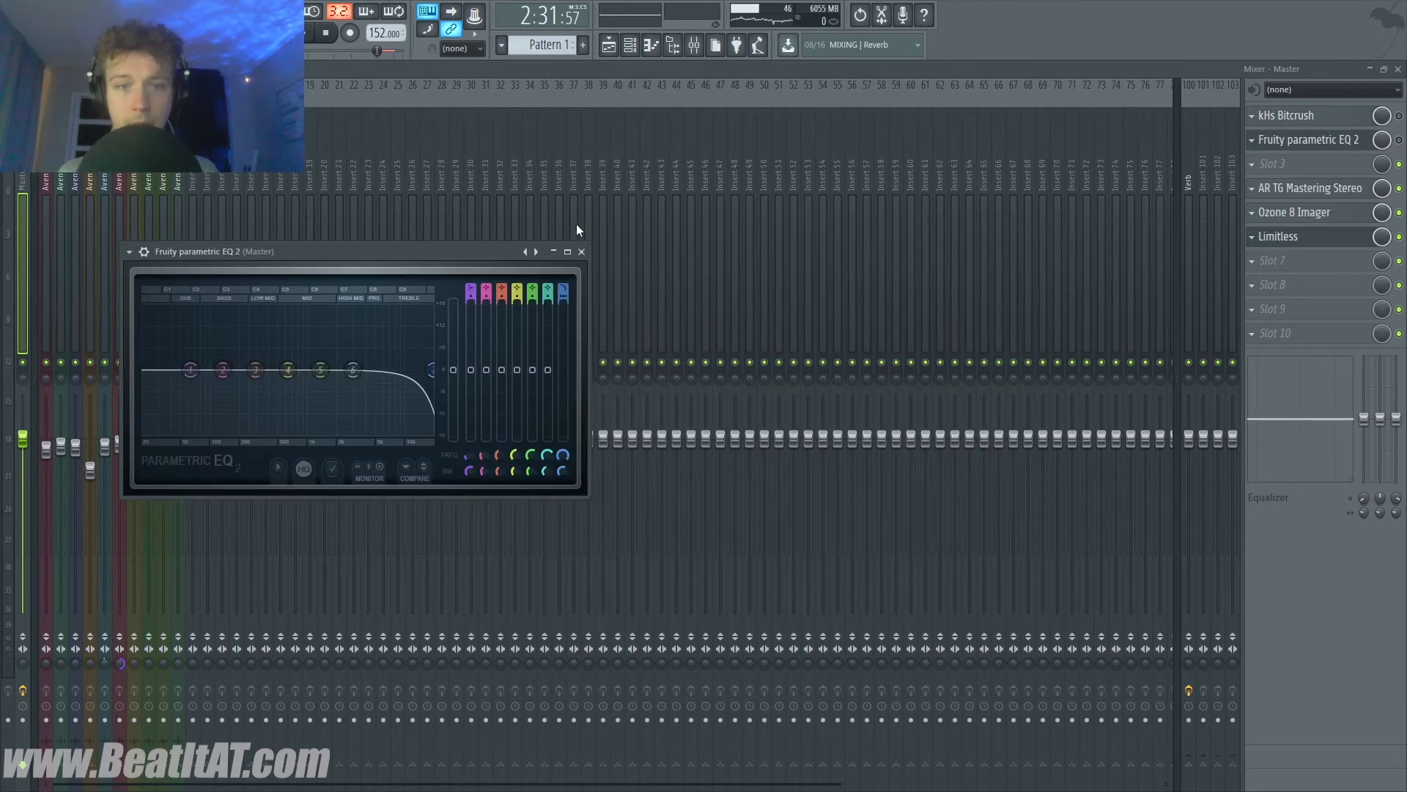
{"action": "left_click", "coordinate": [581, 251]}
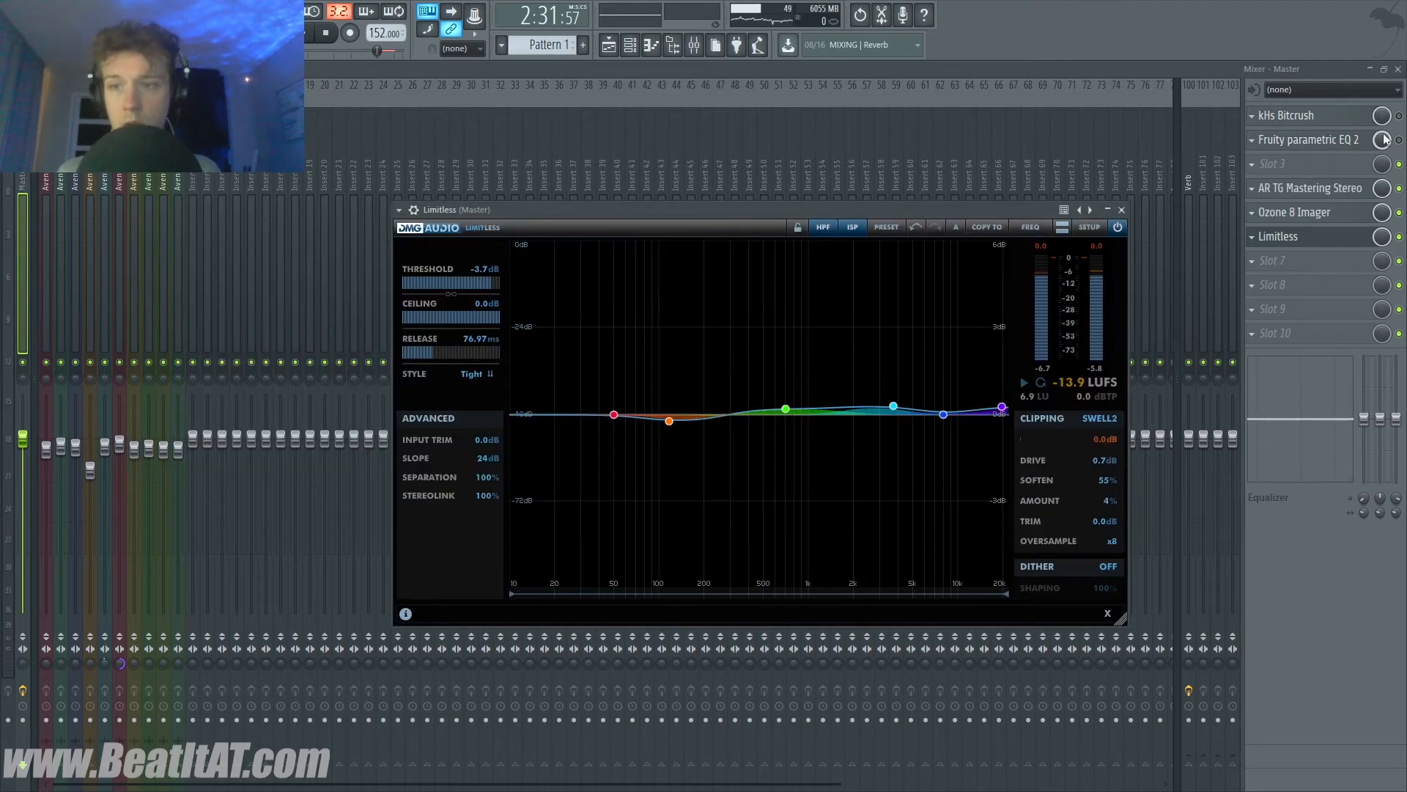
- Move the four automation clips from Chorus 3 to the start of the song and stretch them to bar 121
{"action": "left_click", "coordinate": [1398, 68]}
{"action": "scroll", "coordinate": [877, 317], "scroll_direction": "down", "scroll_amount": 3}
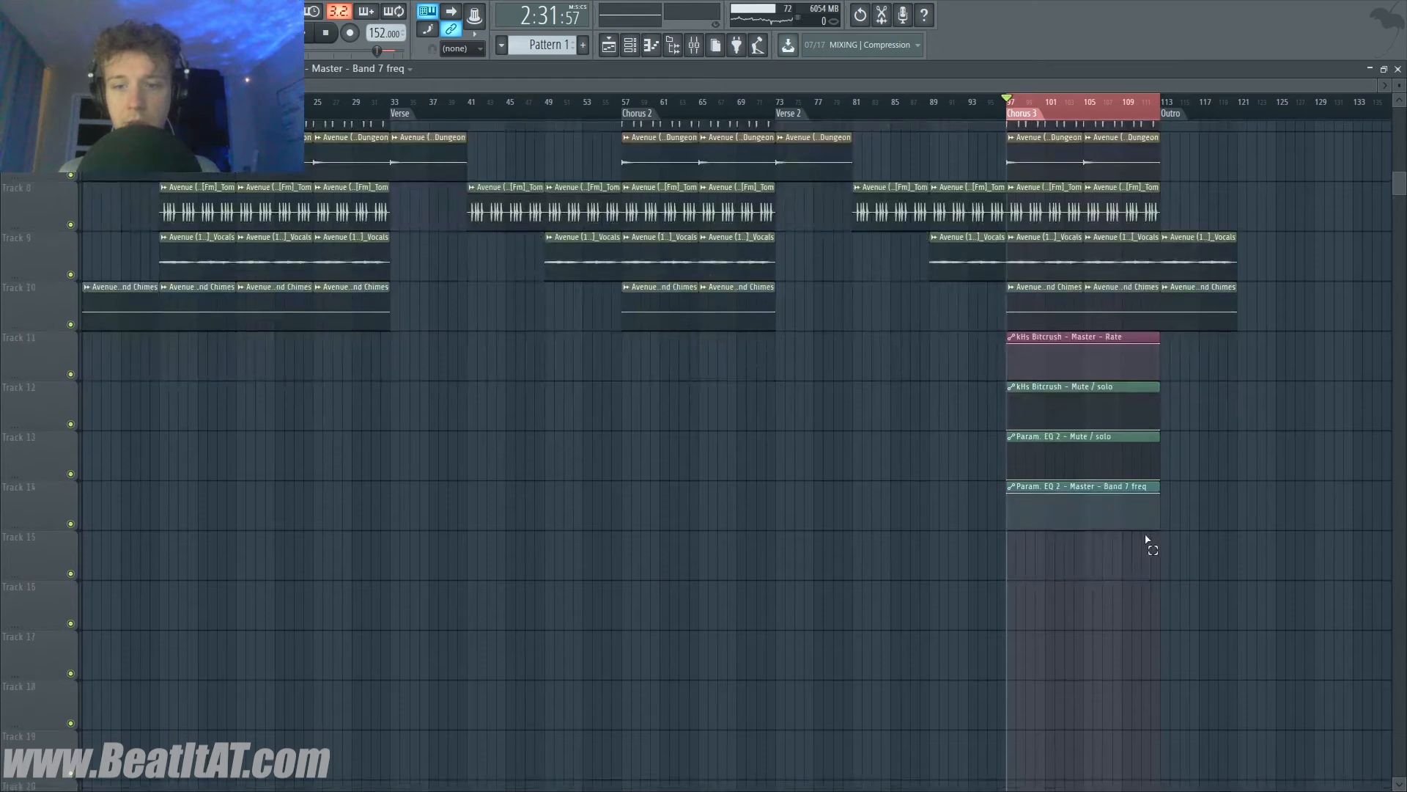
{"action": "left_click_drag", "start_coordinate": [1148, 579], "coordinate": [20, 327]}
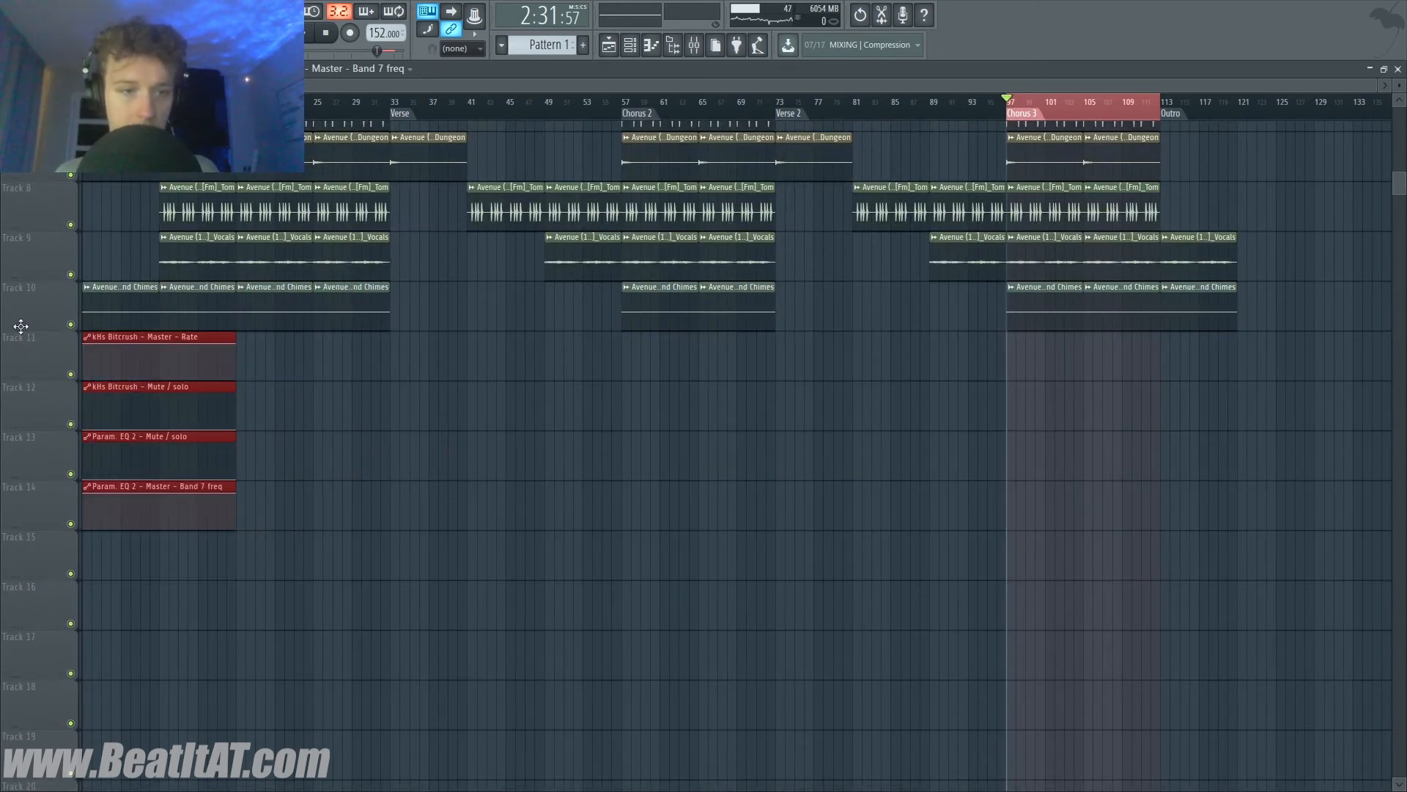
{"action": "left_click_drag", "start_coordinate": [229, 335], "coordinate": [1224, 357]}
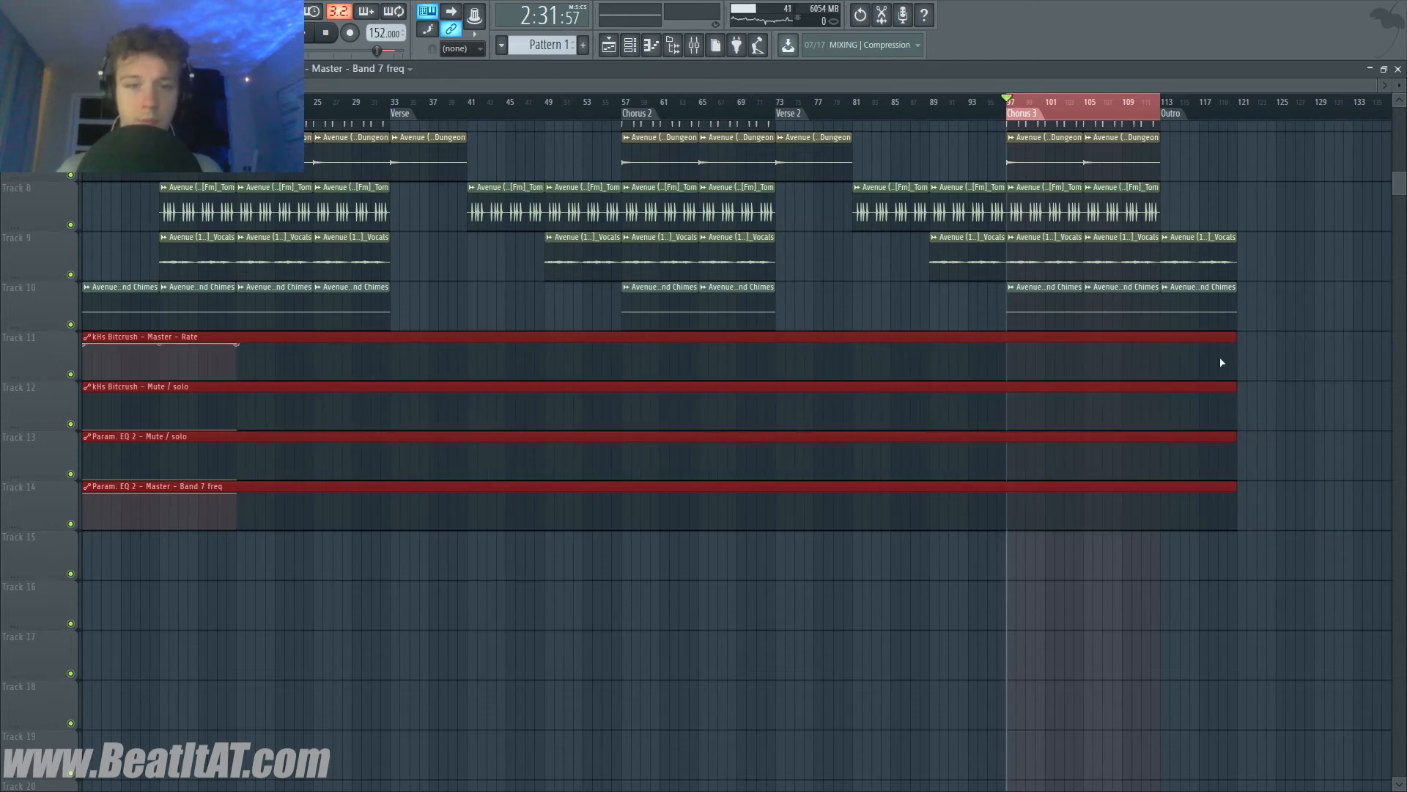
- Shape the mute and Band 7 frequency automation so both effects are on and the cutoff stays flat and low from bar 9 to 17
{"action": "right_click", "coordinate": [449, 276]}
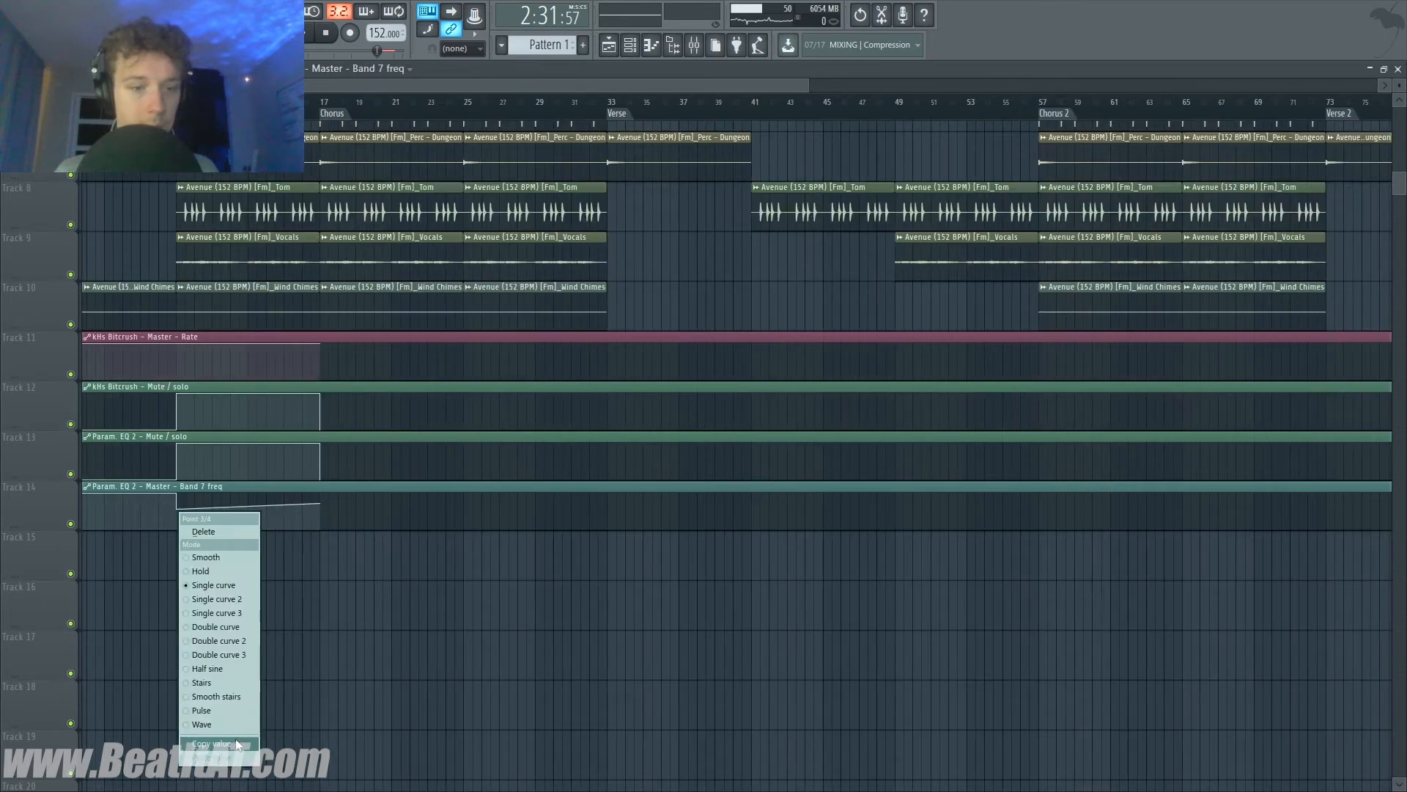
{"action": "left_click", "coordinate": [184, 740]}
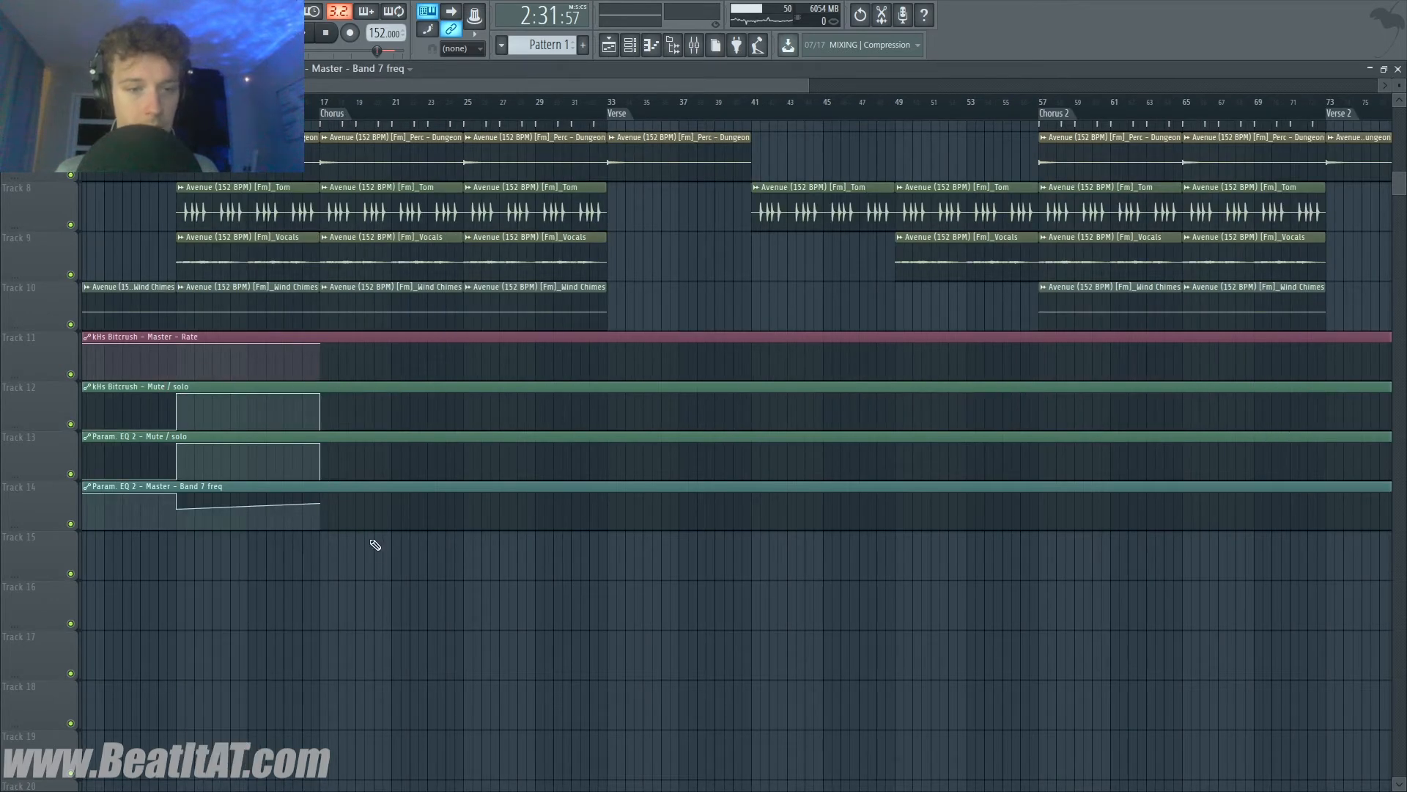
{"action": "right_click", "coordinate": [320, 505]}
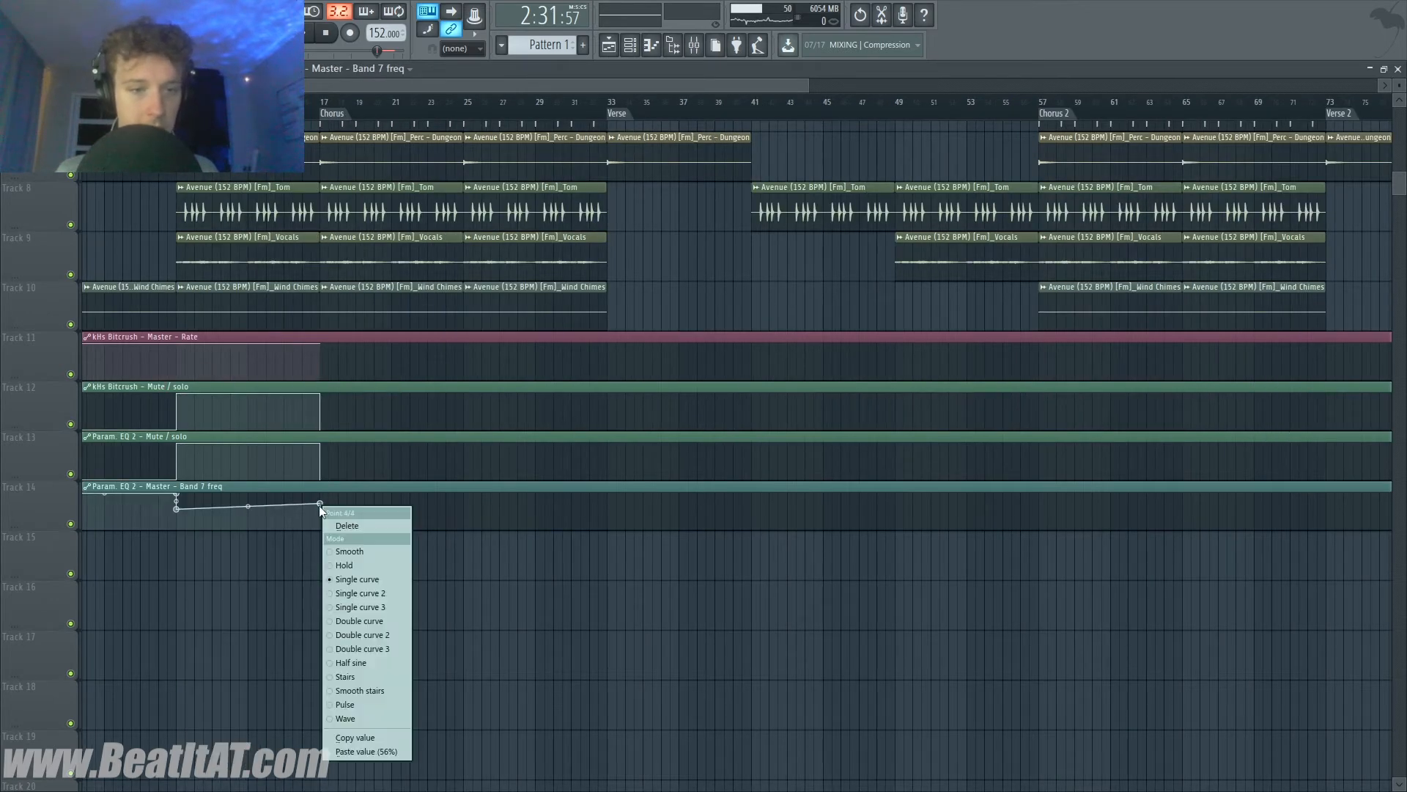
{"action": "left_click", "coordinate": [365, 737]}
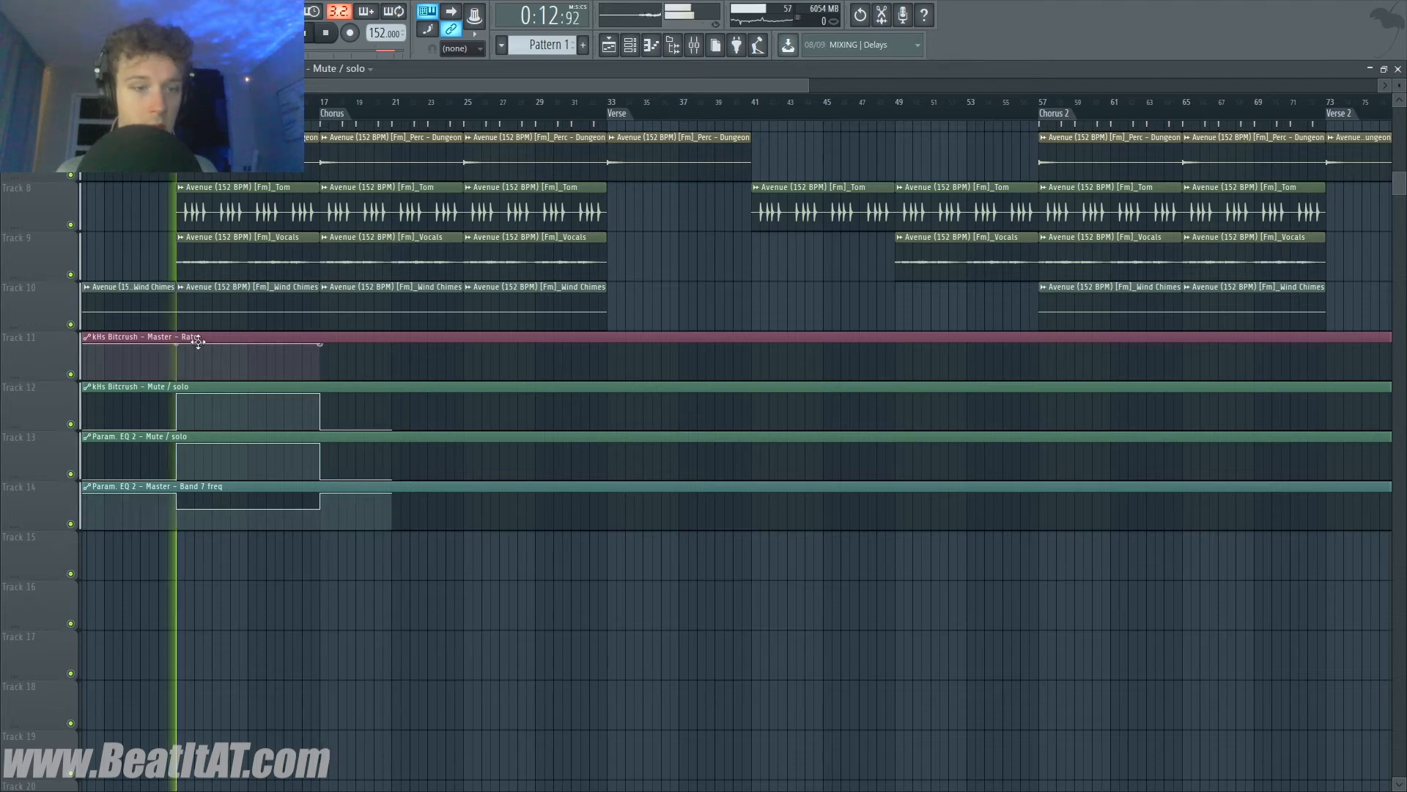
- Shape the kHs Bitcrush Rate automation to drop at bar 9, stay low, and ramp back to the top at bar 17
{"action": "left_click_drag", "start_coordinate": [809, 88], "coordinate": [624, 89]}
{"action": "key", "text": "space"}
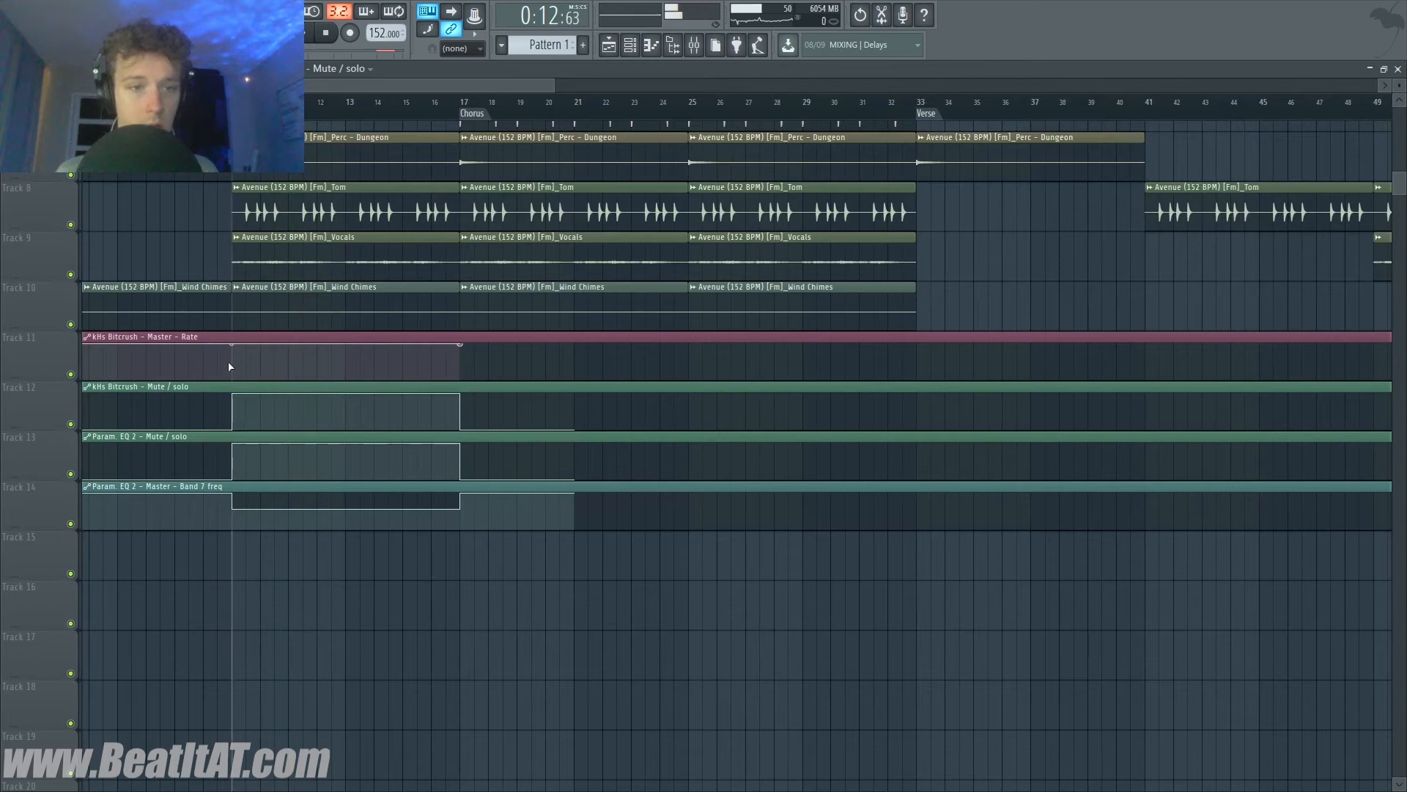
{"action": "right_click", "coordinate": [232, 361]}
{"action": "key", "text": "space"}
{"action": "left_click_drag", "start_coordinate": [461, 343], "coordinate": [461, 360]}
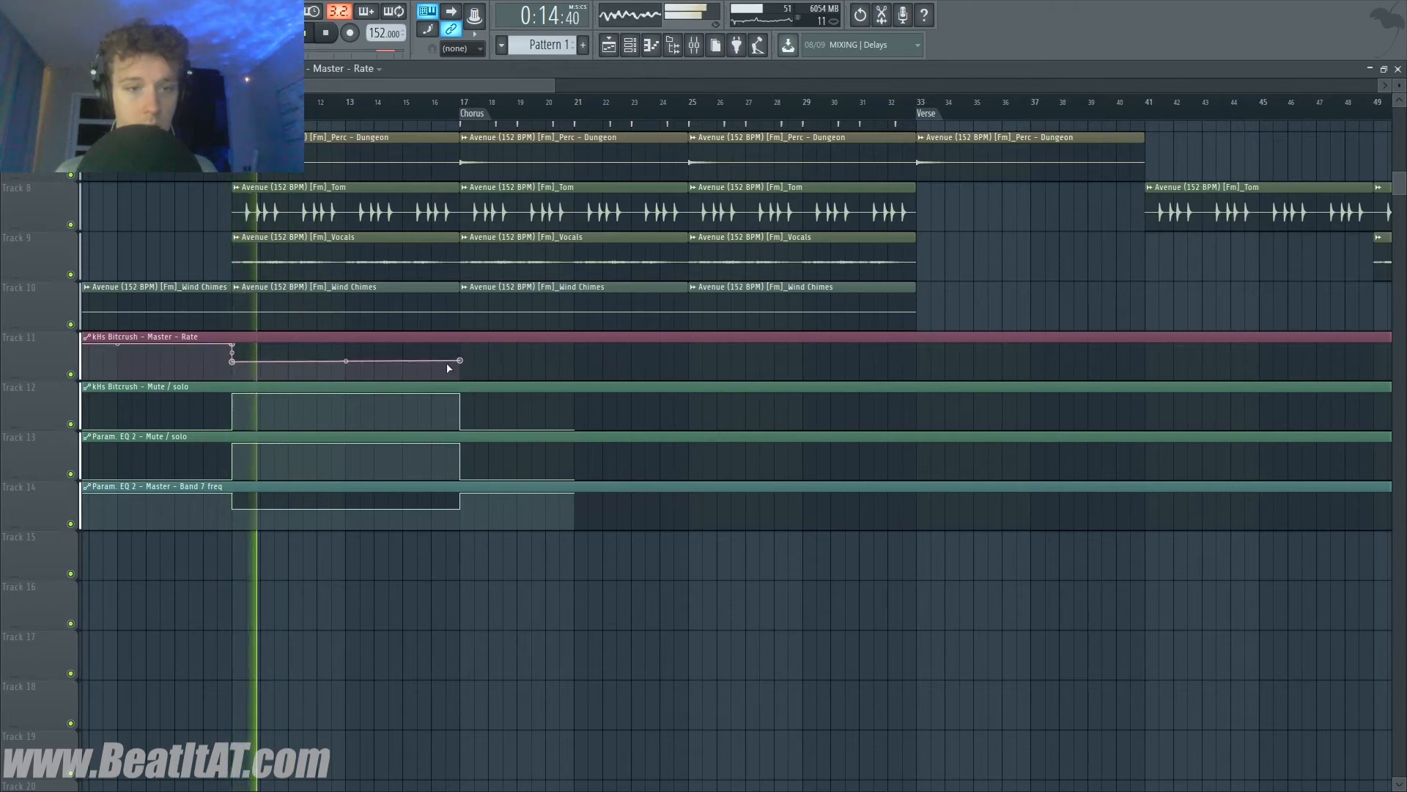
{"action": "left_click_drag", "start_coordinate": [233, 361], "coordinate": [233, 365]}
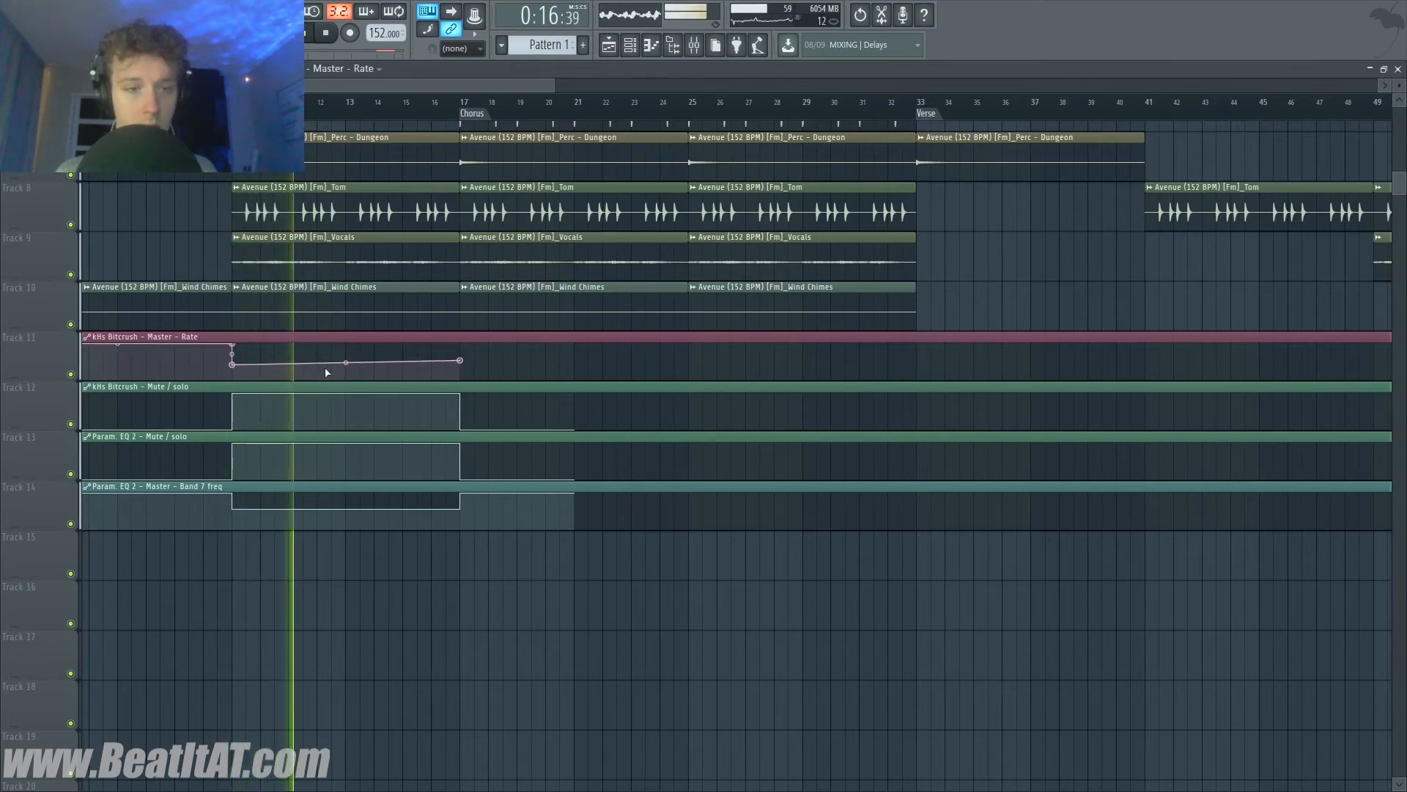
{"action": "mouse_move", "coordinate": [460, 361]}
{"action": "left_mouse_down"}
{"action": "mouse_move", "coordinate": [452, 389]}
{"action": "mouse_move", "coordinate": [461, 380]}
{"action": "left_mouse_up"}
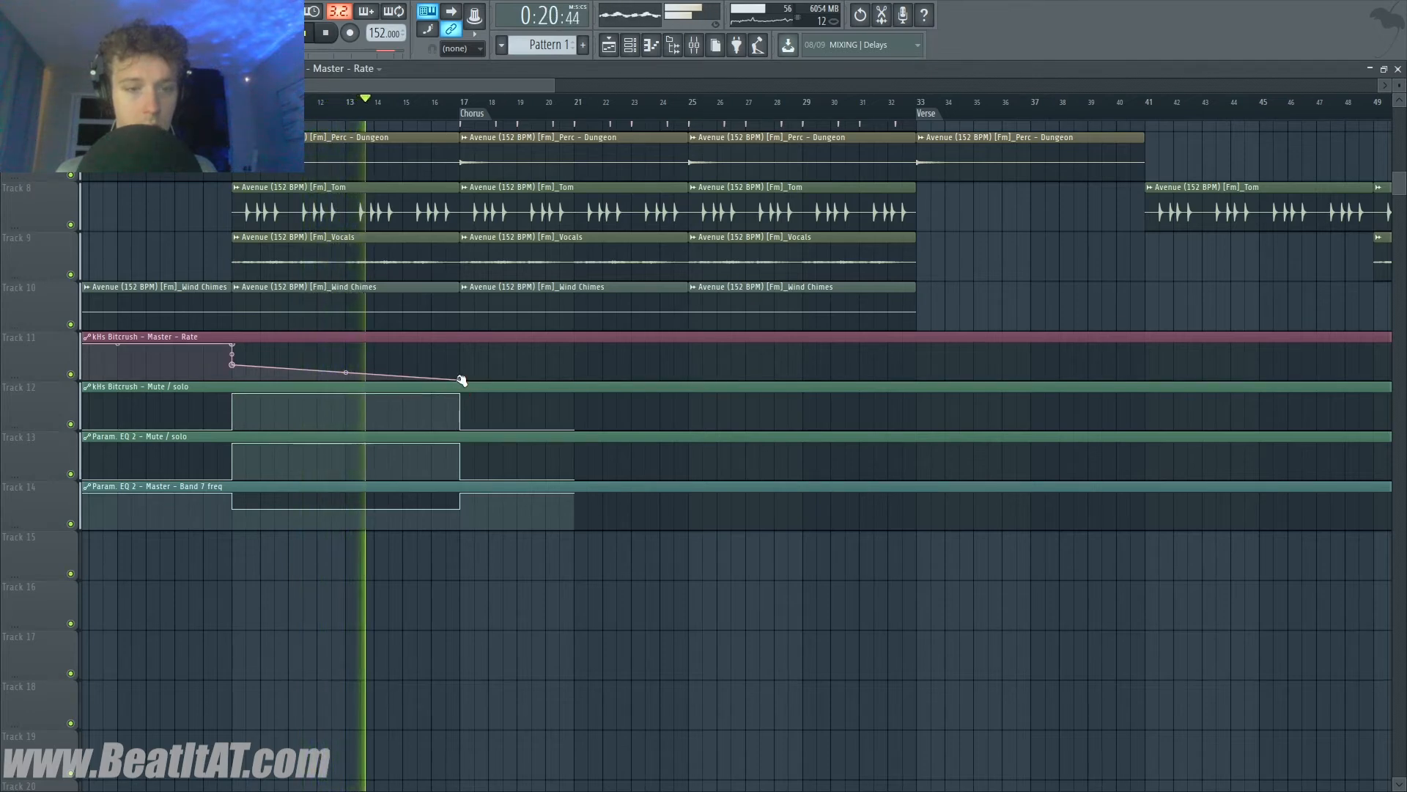
{"action": "left_click_drag", "start_coordinate": [462, 381], "coordinate": [463, 367]}
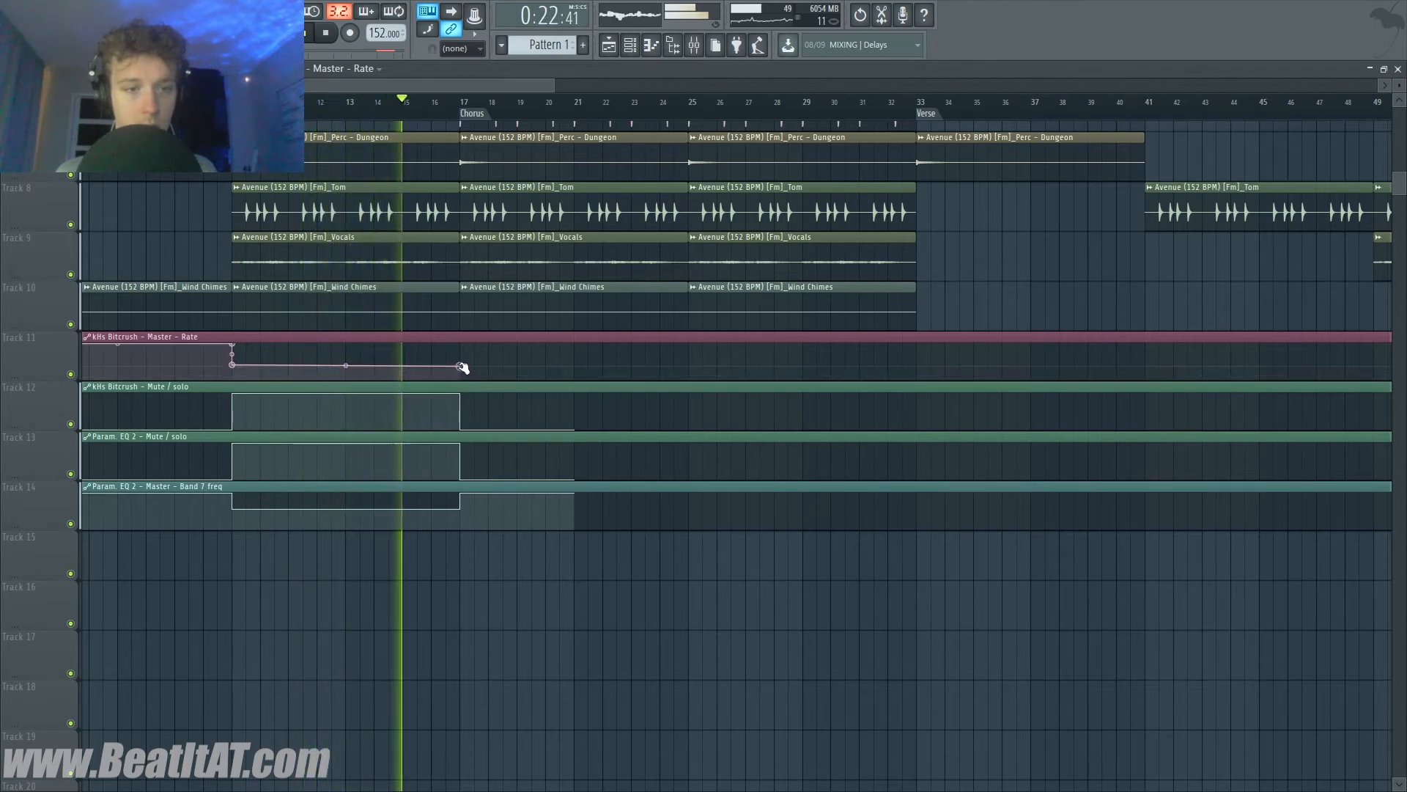
{"action": "key", "text": "space"}
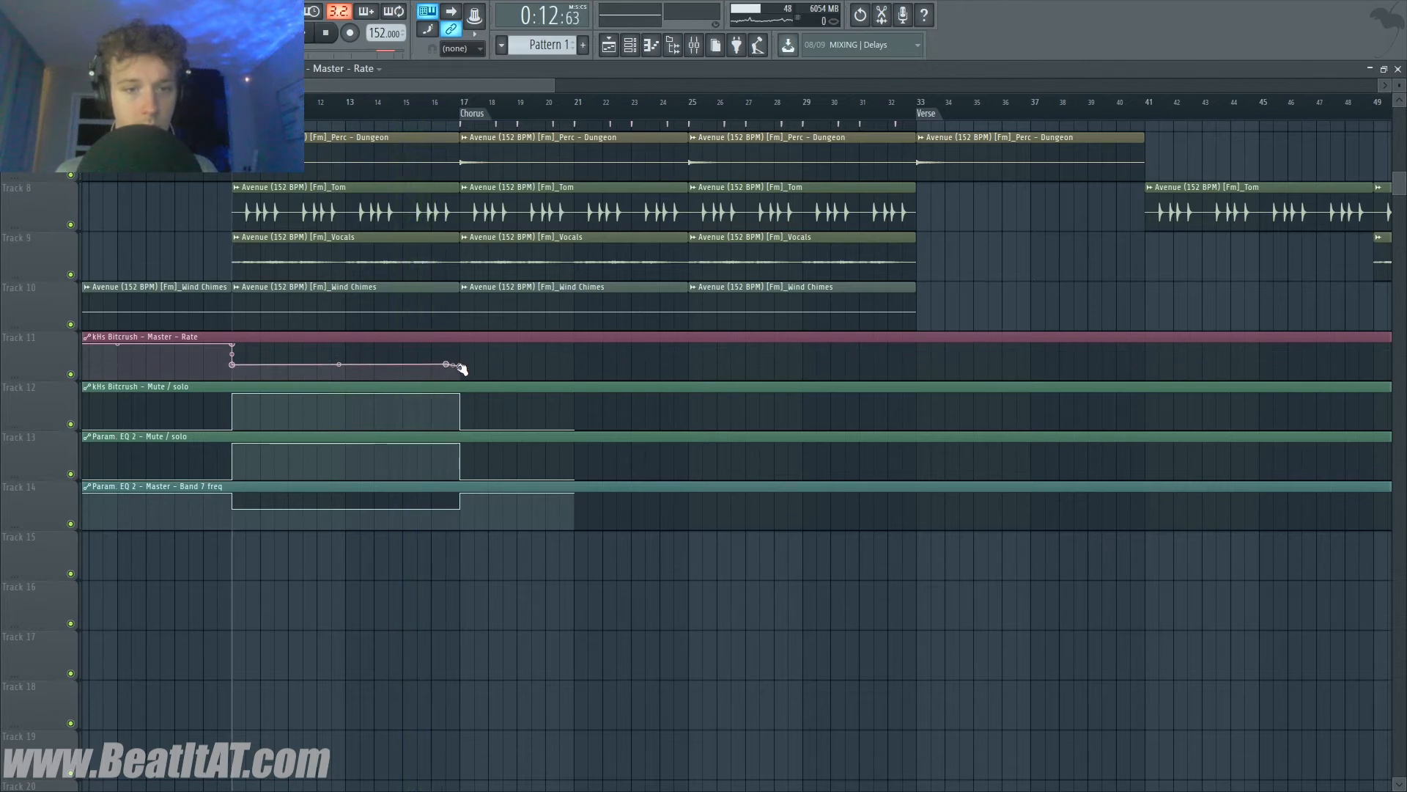
{"action": "key", "text": "space"}
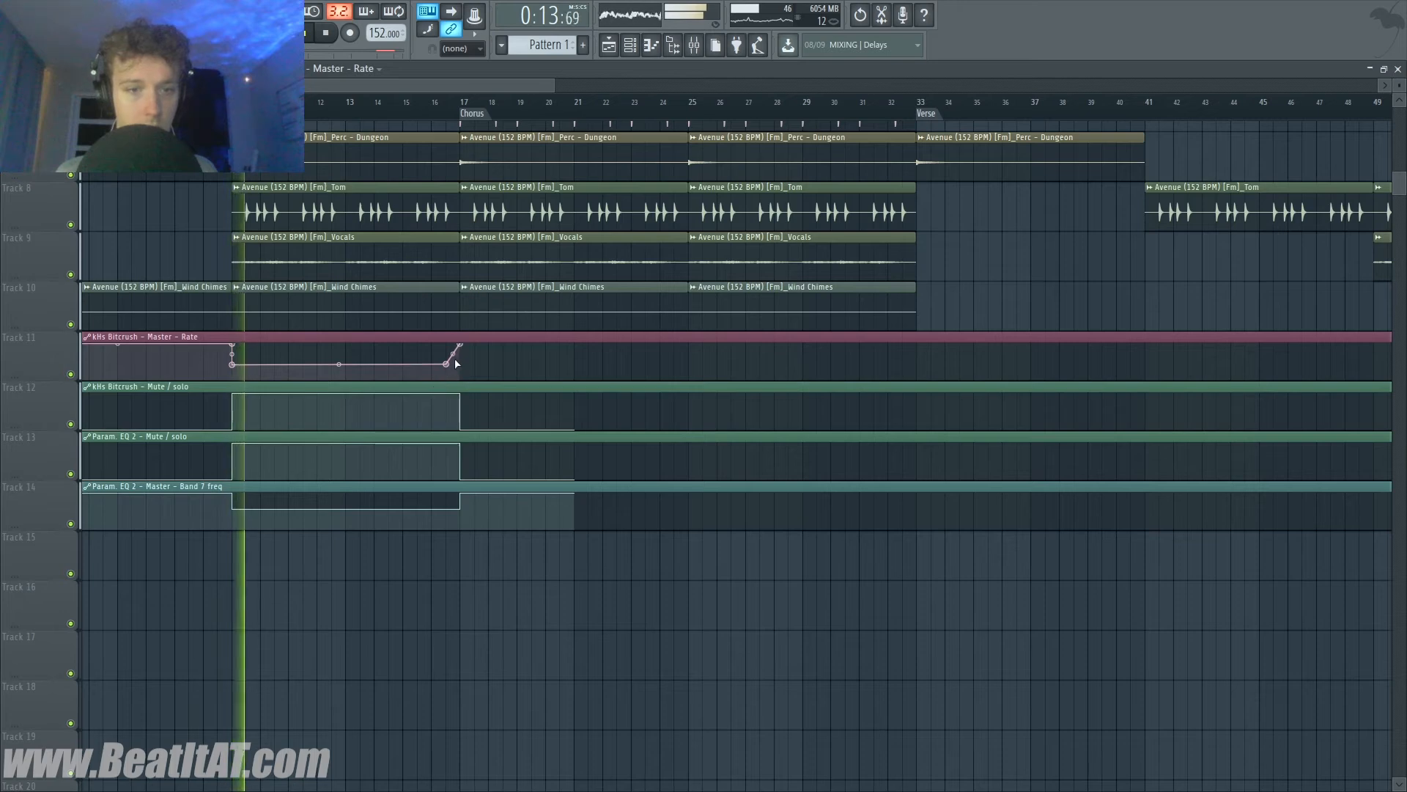
- Load another Fruity parametric EQ 2 into the Master's third slot and cut its low end with bands 1 and 2
{"action": "left_click", "coordinate": [716, 44]}
{"action": "left_click", "coordinate": [1275, 115]}
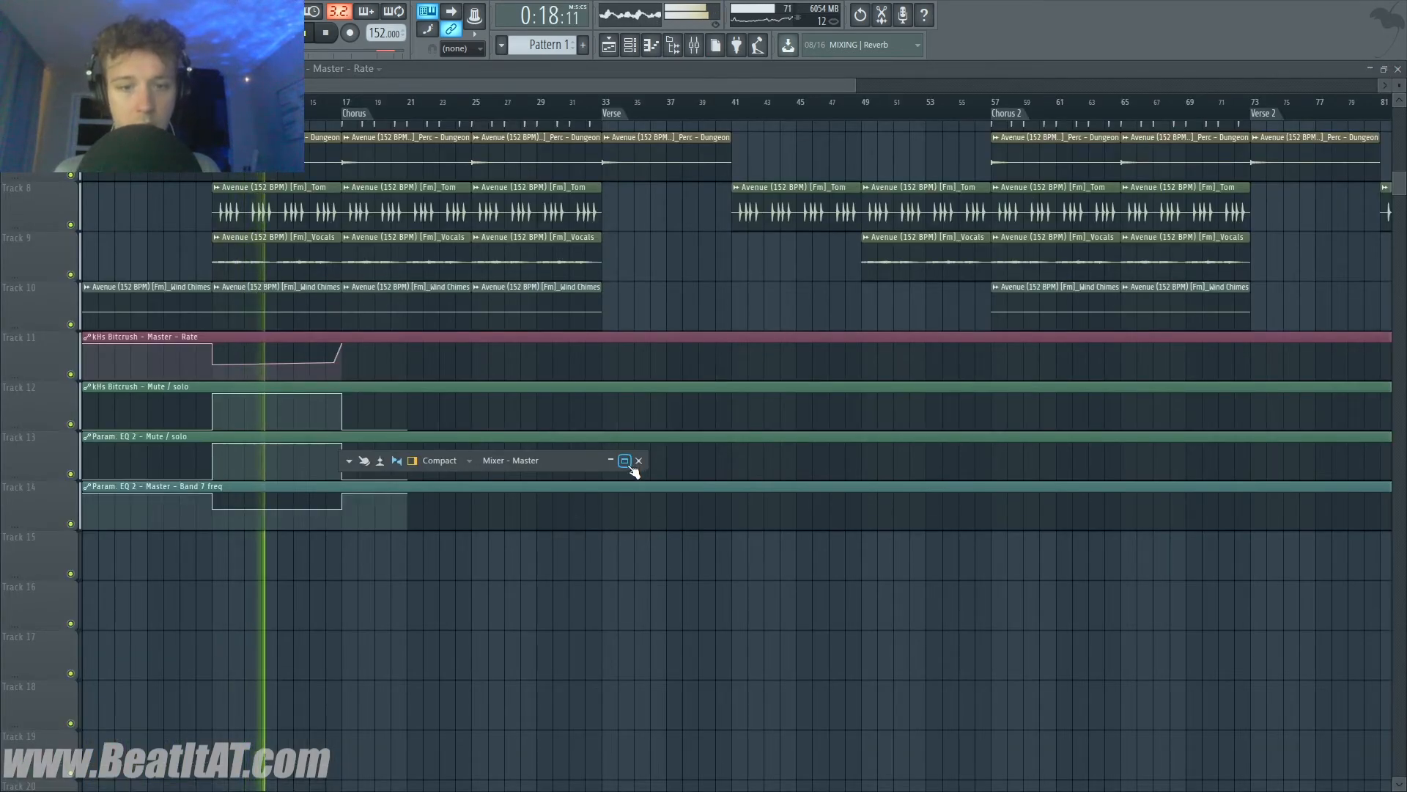
{"action": "key", "text": "F9"}
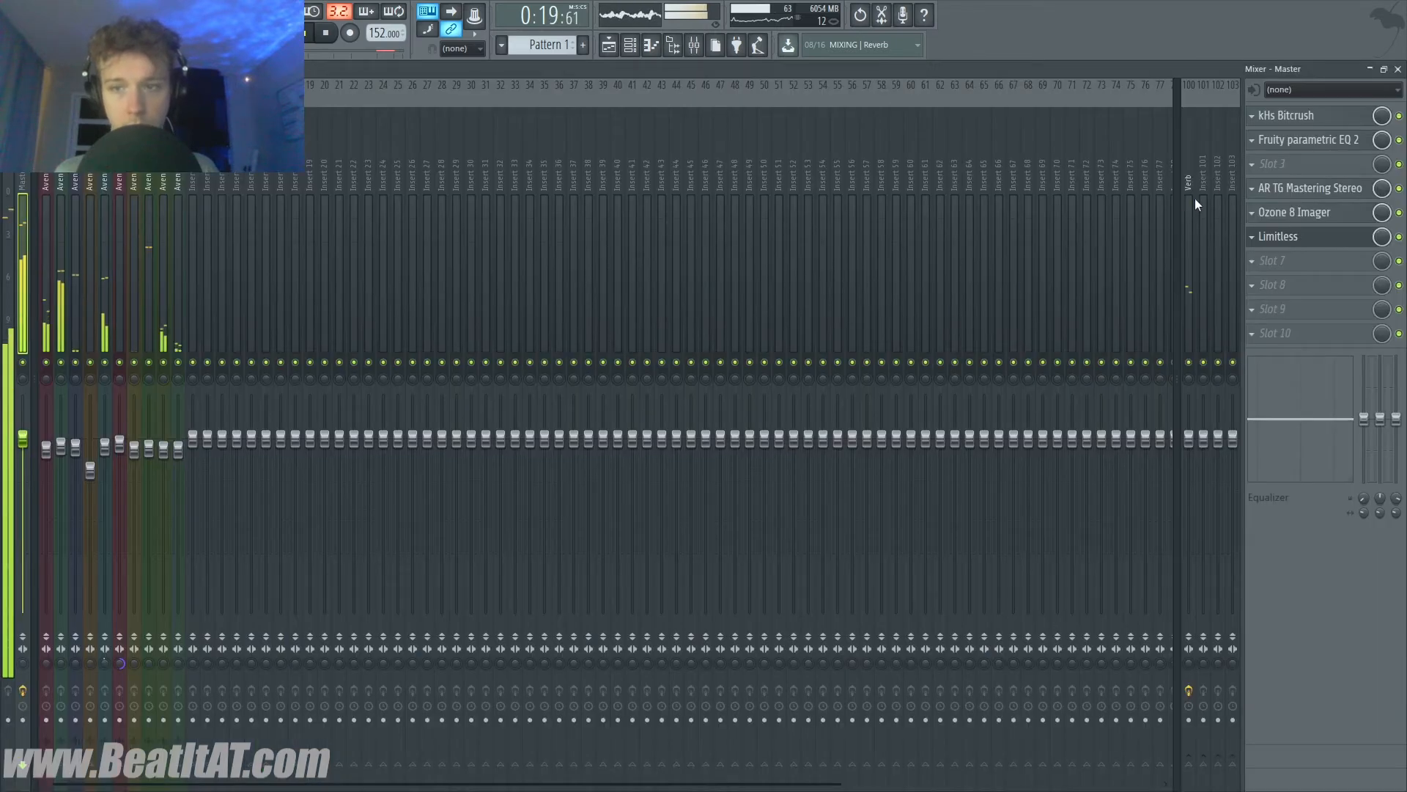
{"action": "left_click", "coordinate": [1341, 164]}
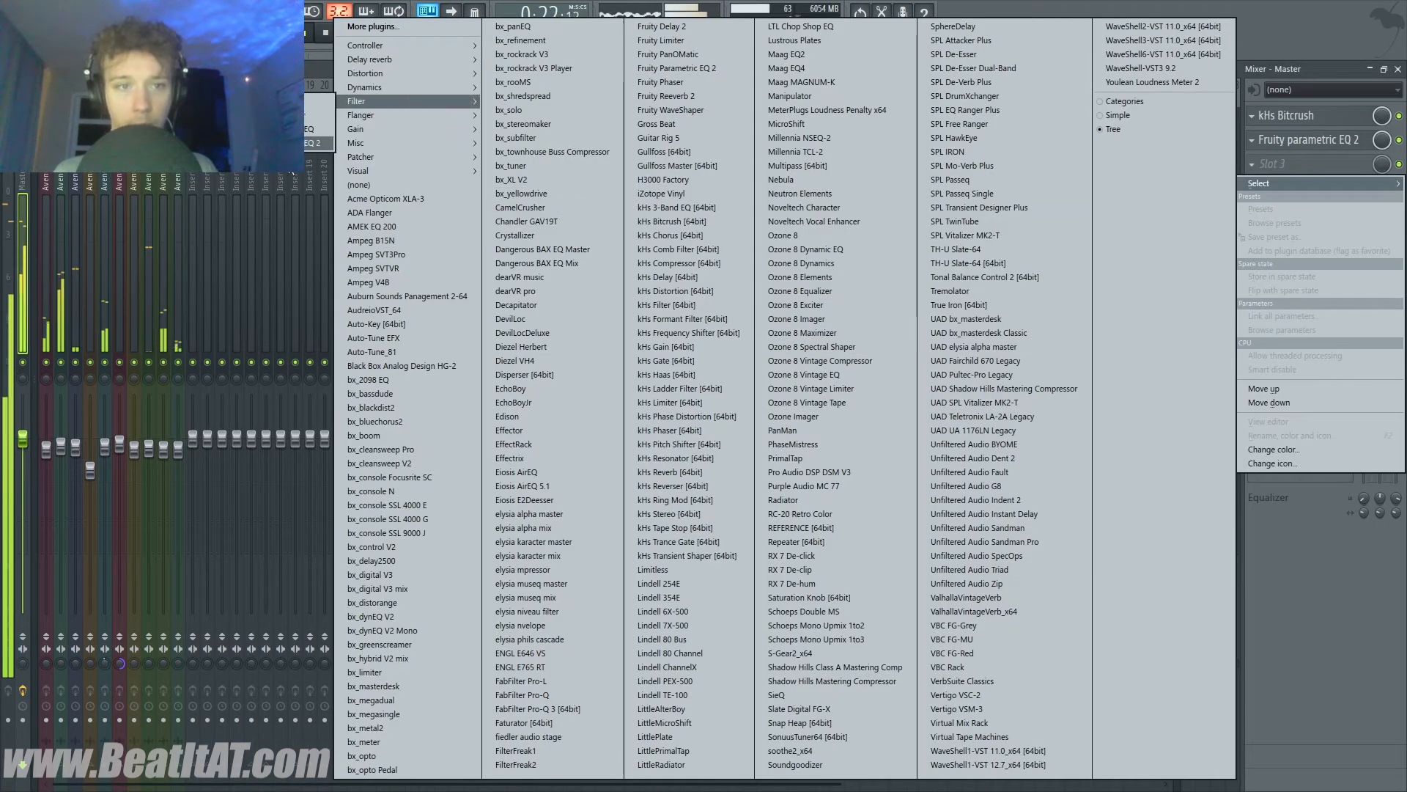
{"action": "left_click", "coordinate": [676, 68]}
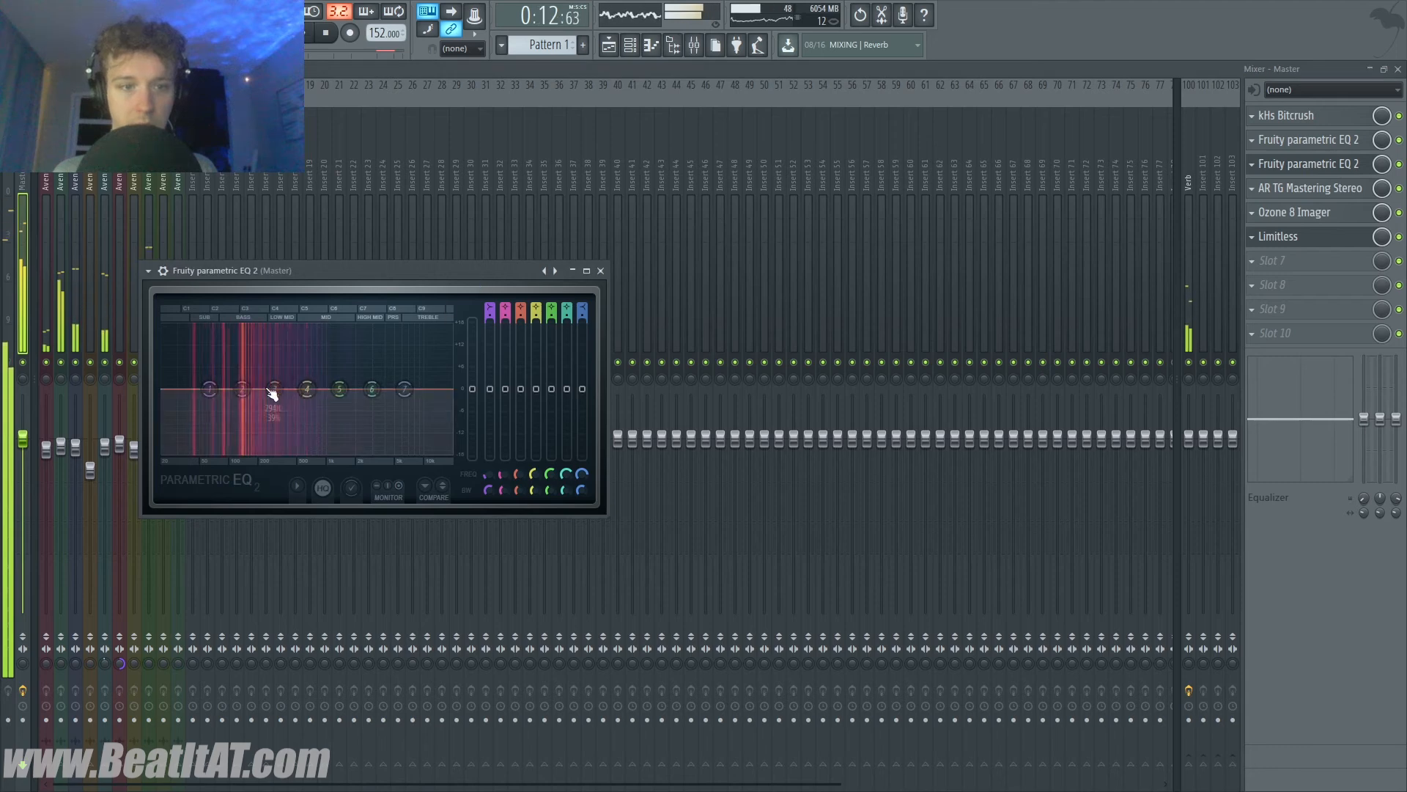
{"action": "left_click_drag", "start_coordinate": [240, 392], "coordinate": [176, 427]}
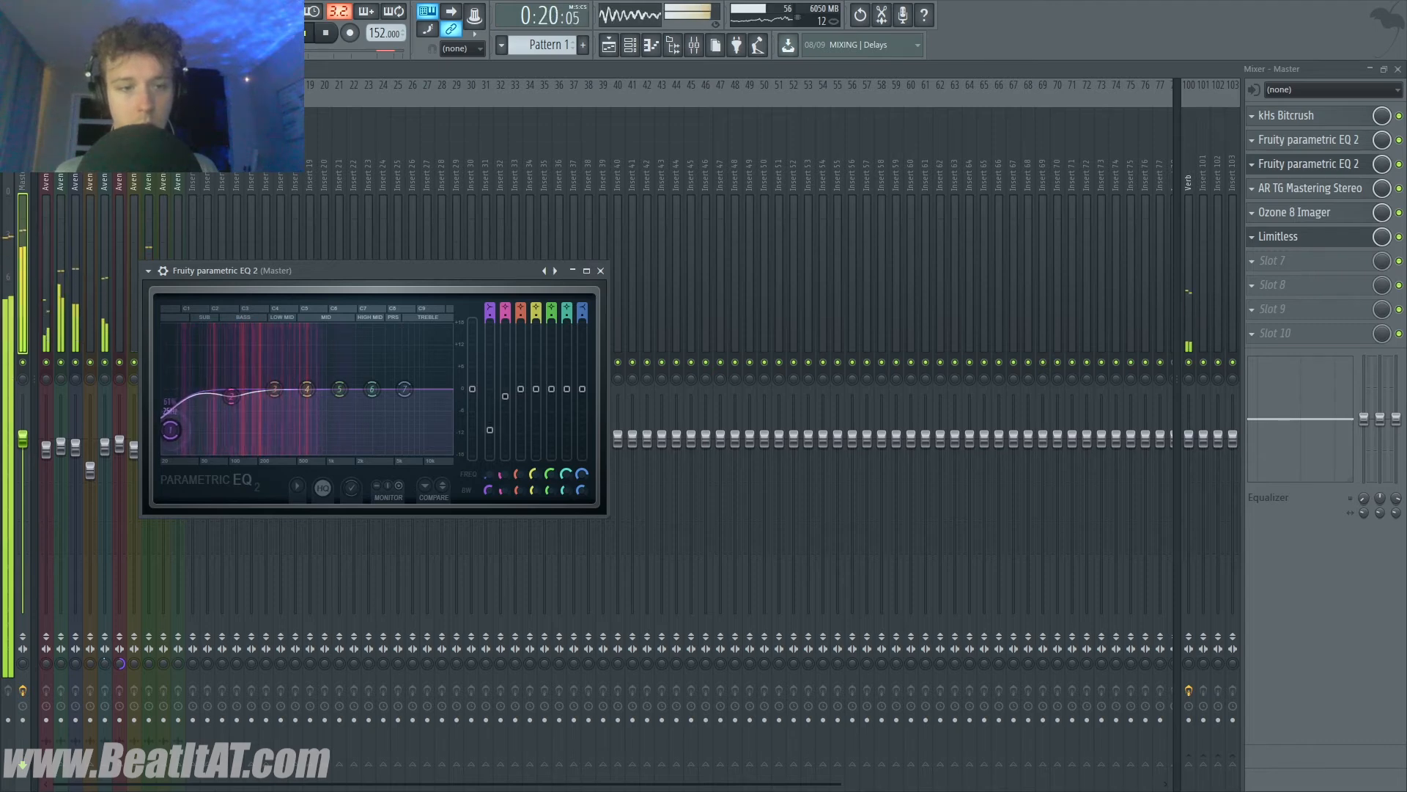
{"action": "key", "text": "space"}
- Create a mute automation clip for the third-slot EQ and shape it to be on only from bar 9 to 17
{"action": "right_click", "coordinate": [1398, 164]}
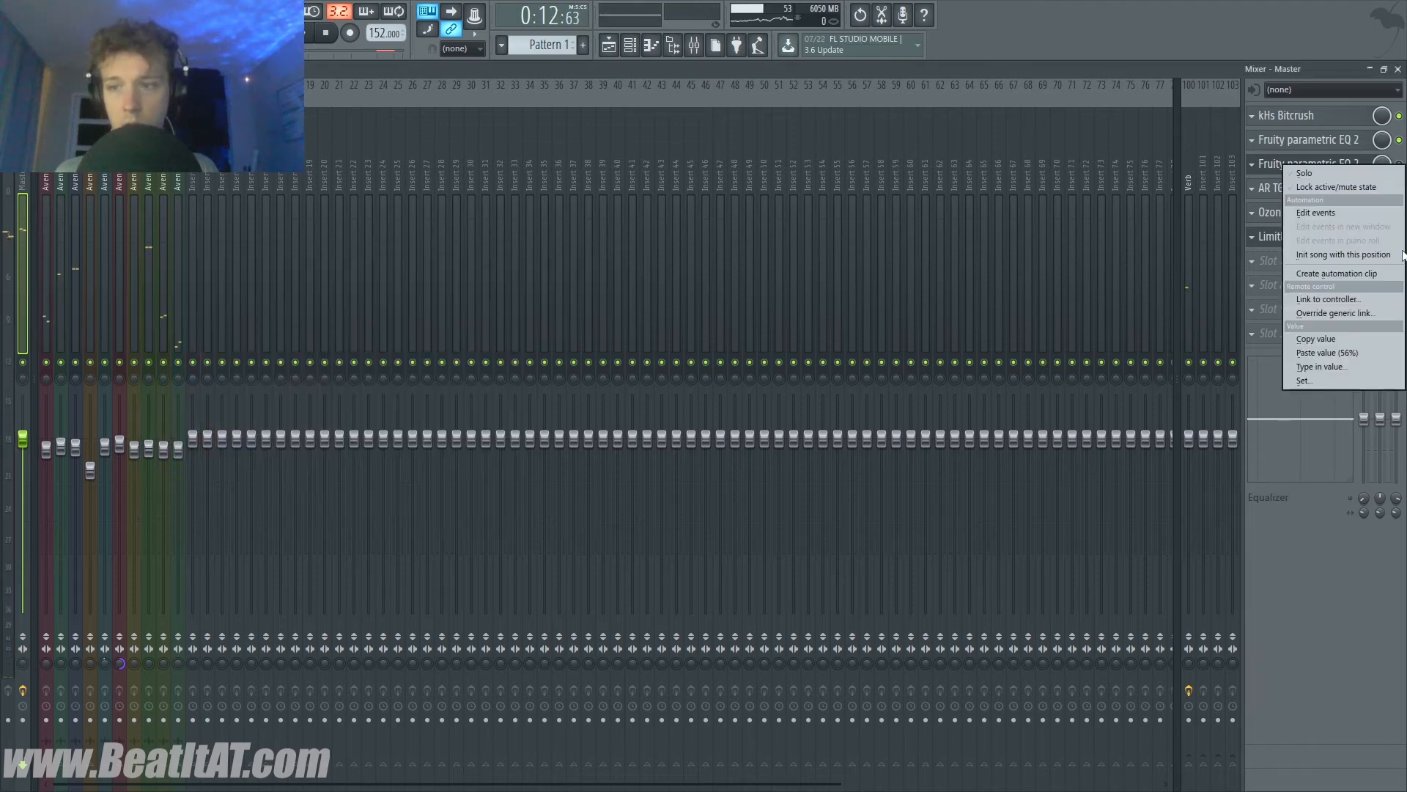
{"action": "left_click", "coordinate": [1383, 276]}
{"action": "left_click", "coordinate": [1398, 69]}
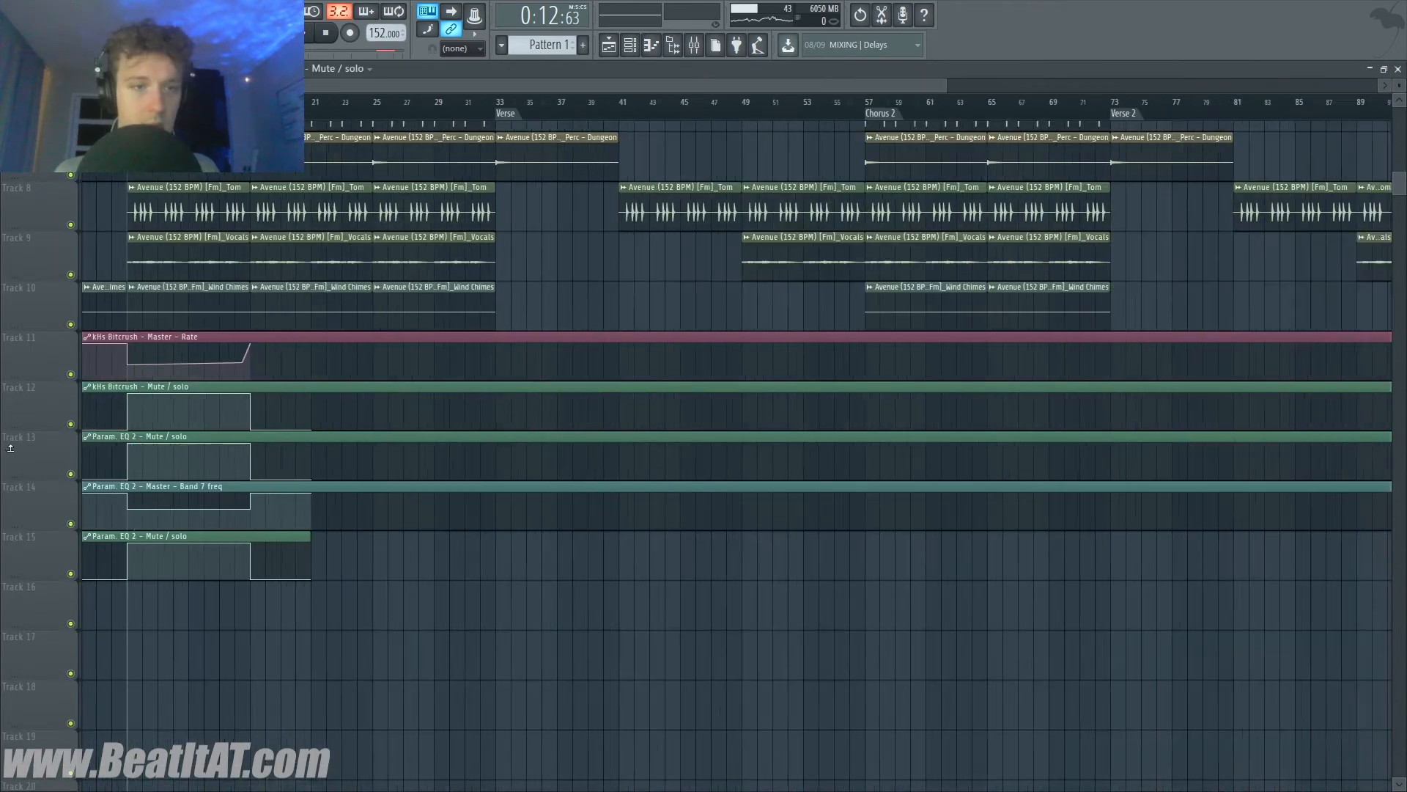
- Hold the kHs Bitcrush Rate automation at the top after bar 17 and trim the automation clips to end at bar 21
{"action": "scroll", "coordinate": [208, 165], "scroll_direction": "down", "scroll_amount": 3}
{"action": "key", "text": "space"}
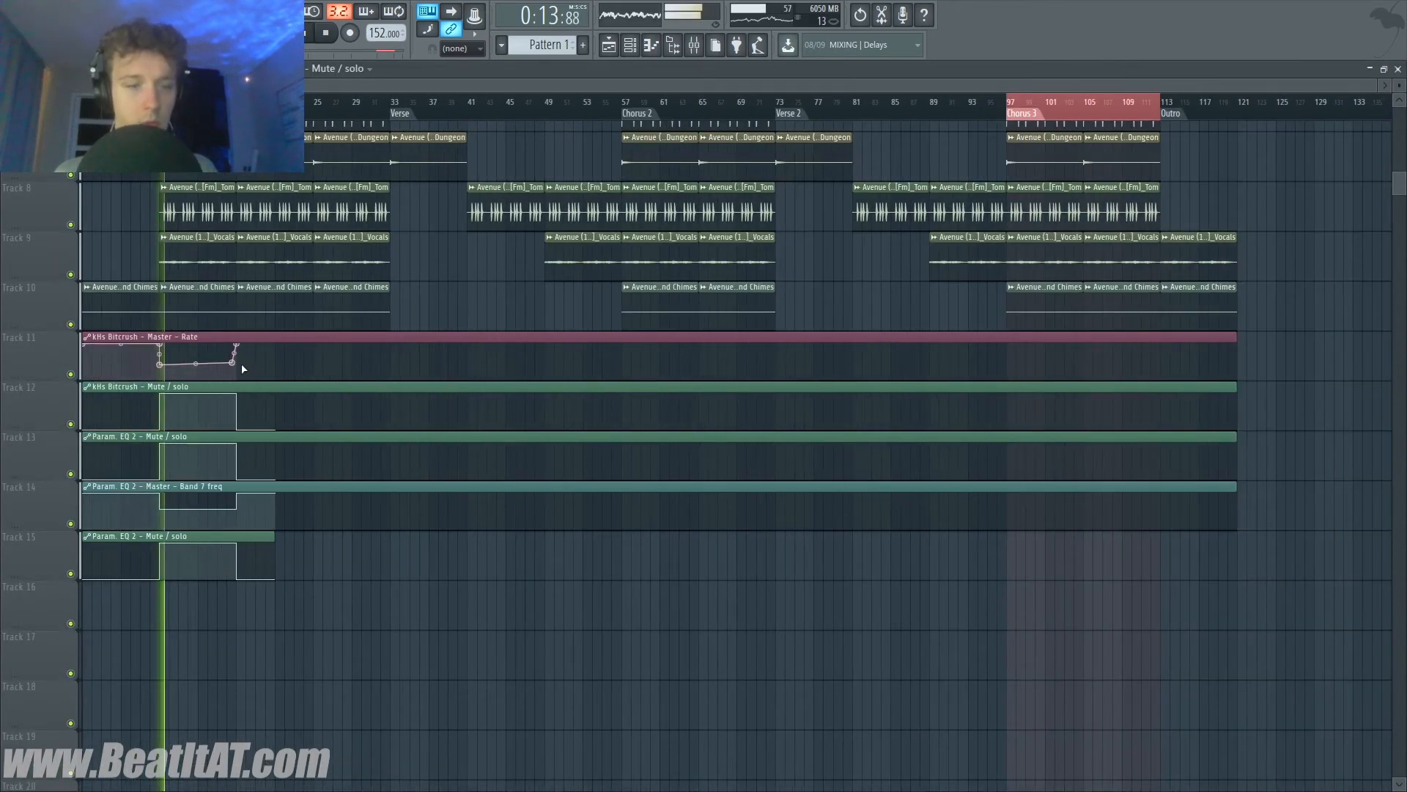
{"action": "left_click", "coordinate": [284, 345]}
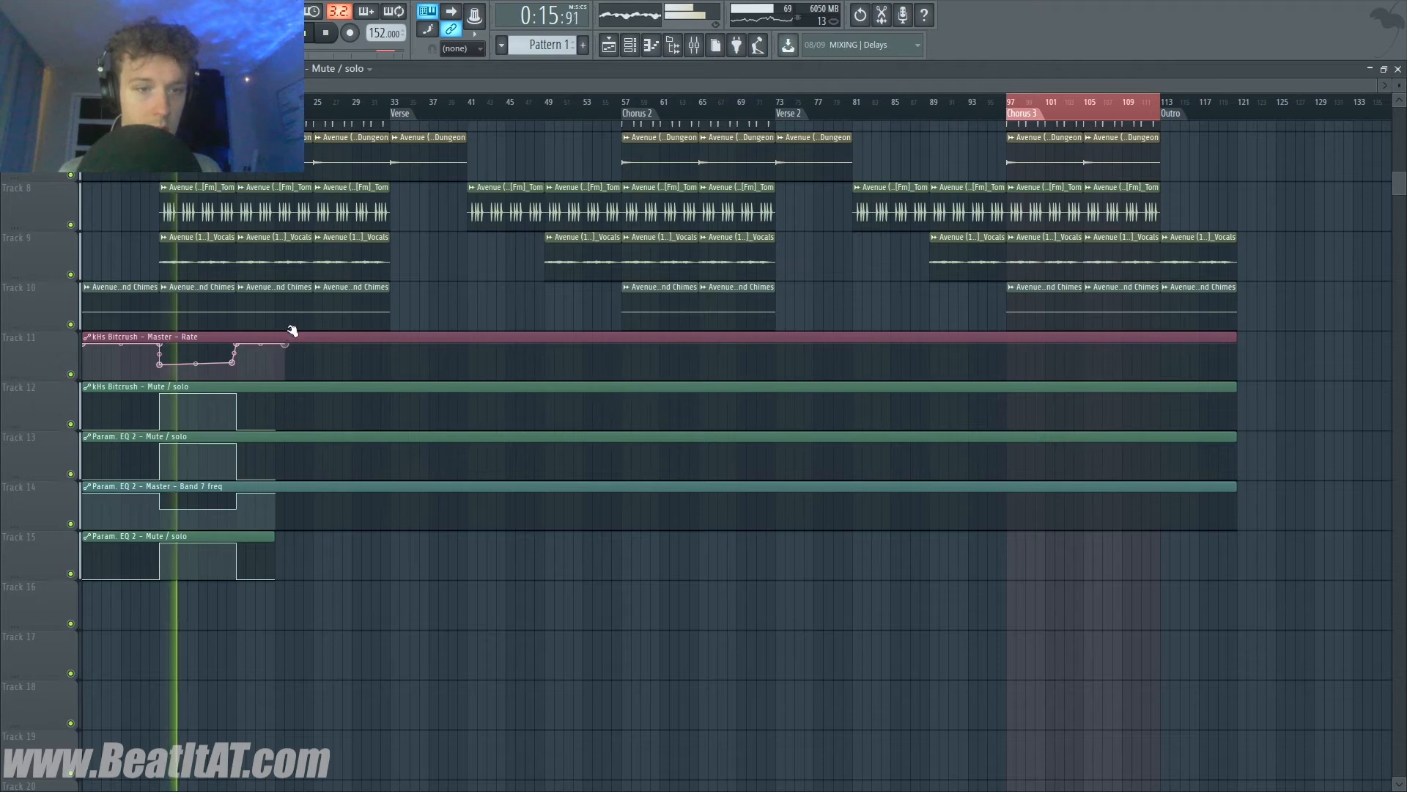
{"action": "scroll", "coordinate": [228, 493], "scroll_direction": "up", "scroll_amount": 3}
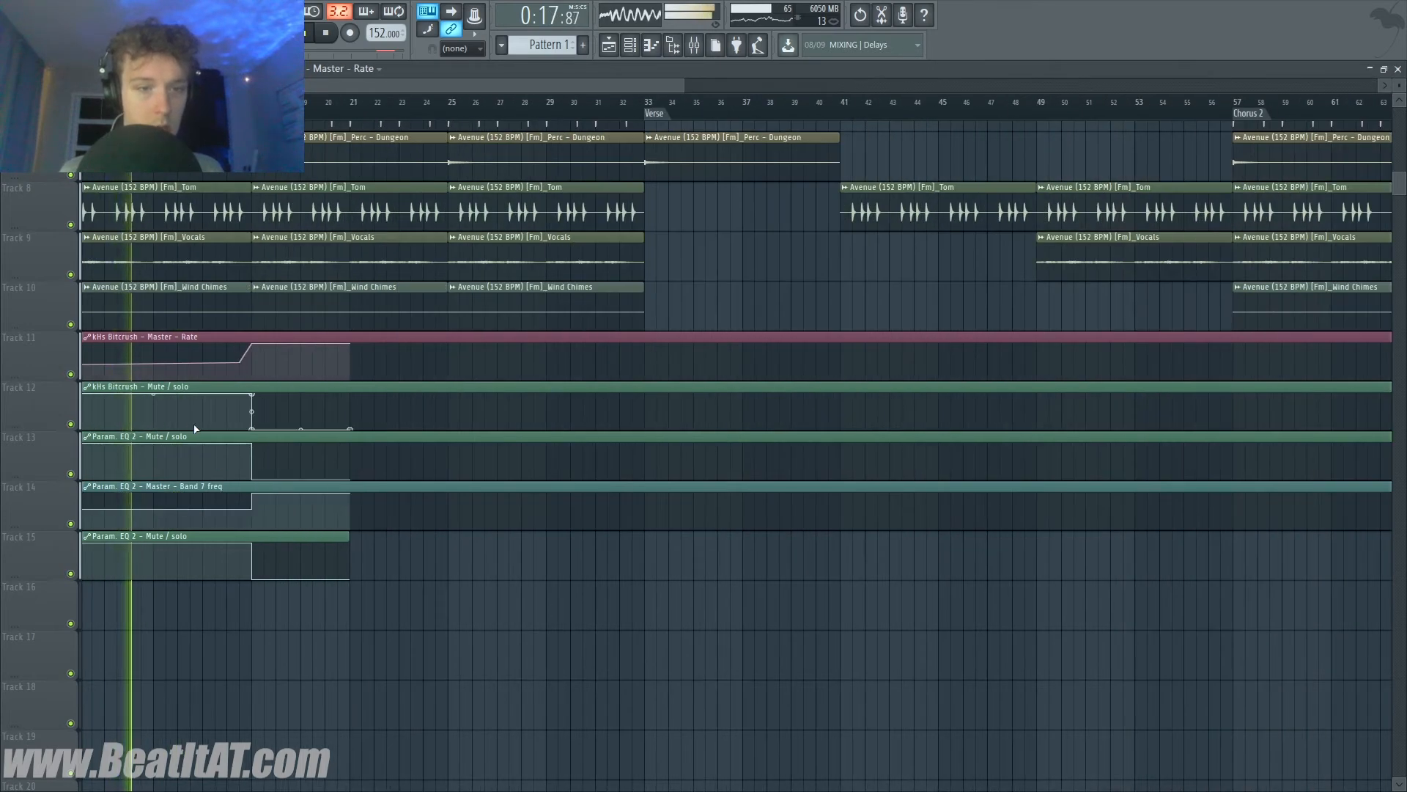
- Copy the five automation clips to bars 41 and 81, ahead of Chorus 2 and Chorus 3
{"action": "scroll", "coordinate": [195, 414], "scroll_direction": "down", "scroll_amount": 3}
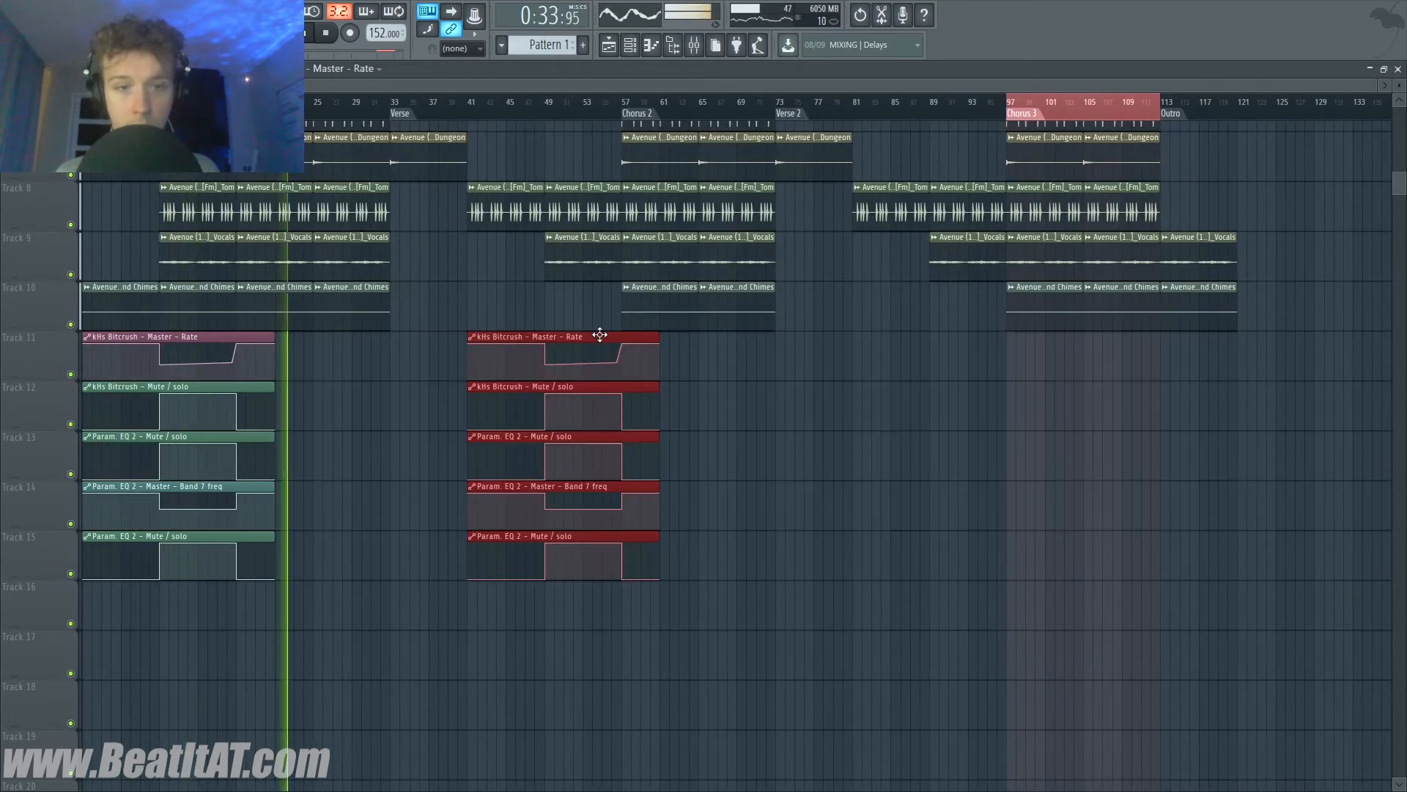
{"action": "left_click_drag", "start_coordinate": [613, 339], "coordinate": [999, 338]}
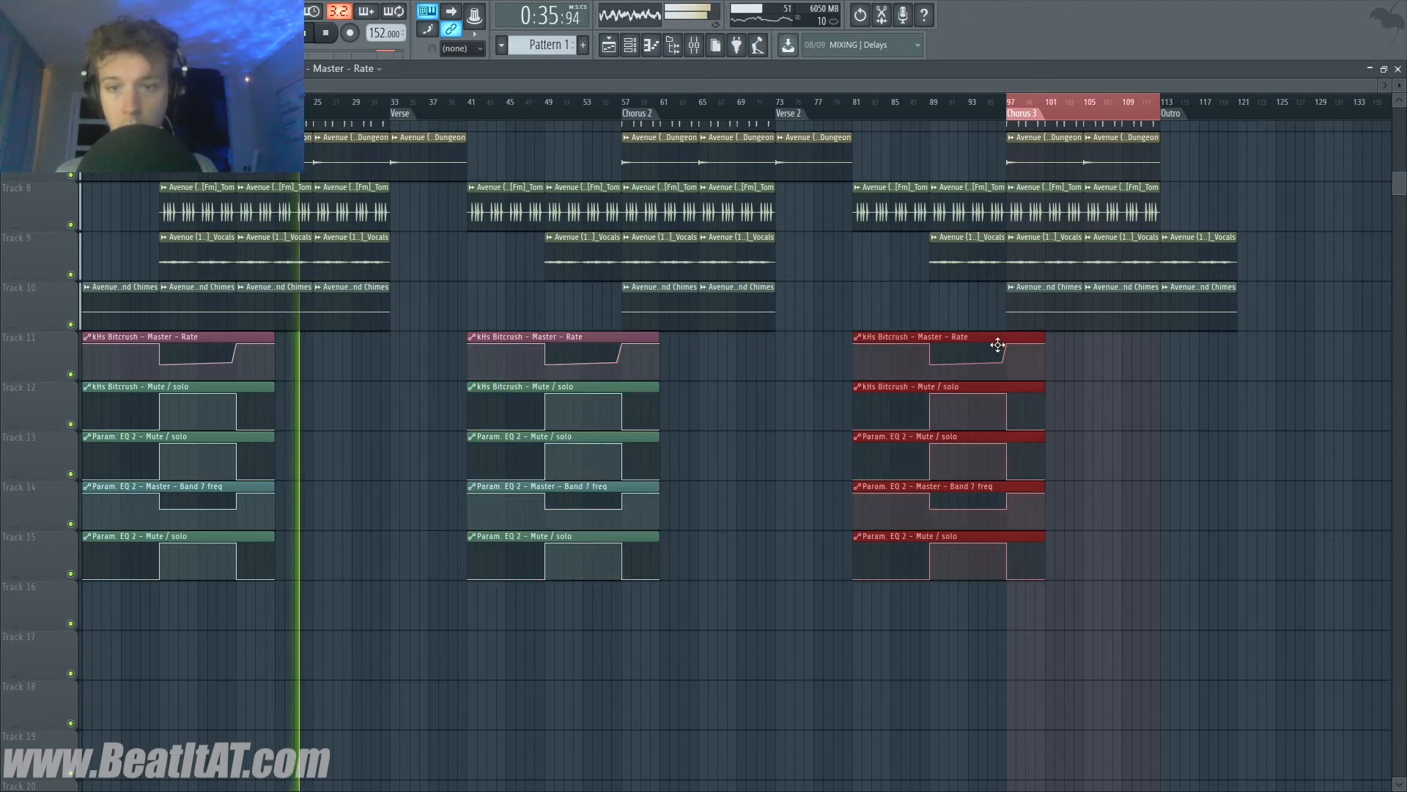
- Play the song from bar 49 to check the copied automation, and clear the clip and time selection
{"action": "scroll", "coordinate": [852, 343], "scroll_direction": "up", "scroll_amount": 1}
{"action": "scroll", "coordinate": [852, 343], "scroll_direction": "up", "scroll_amount": 5}
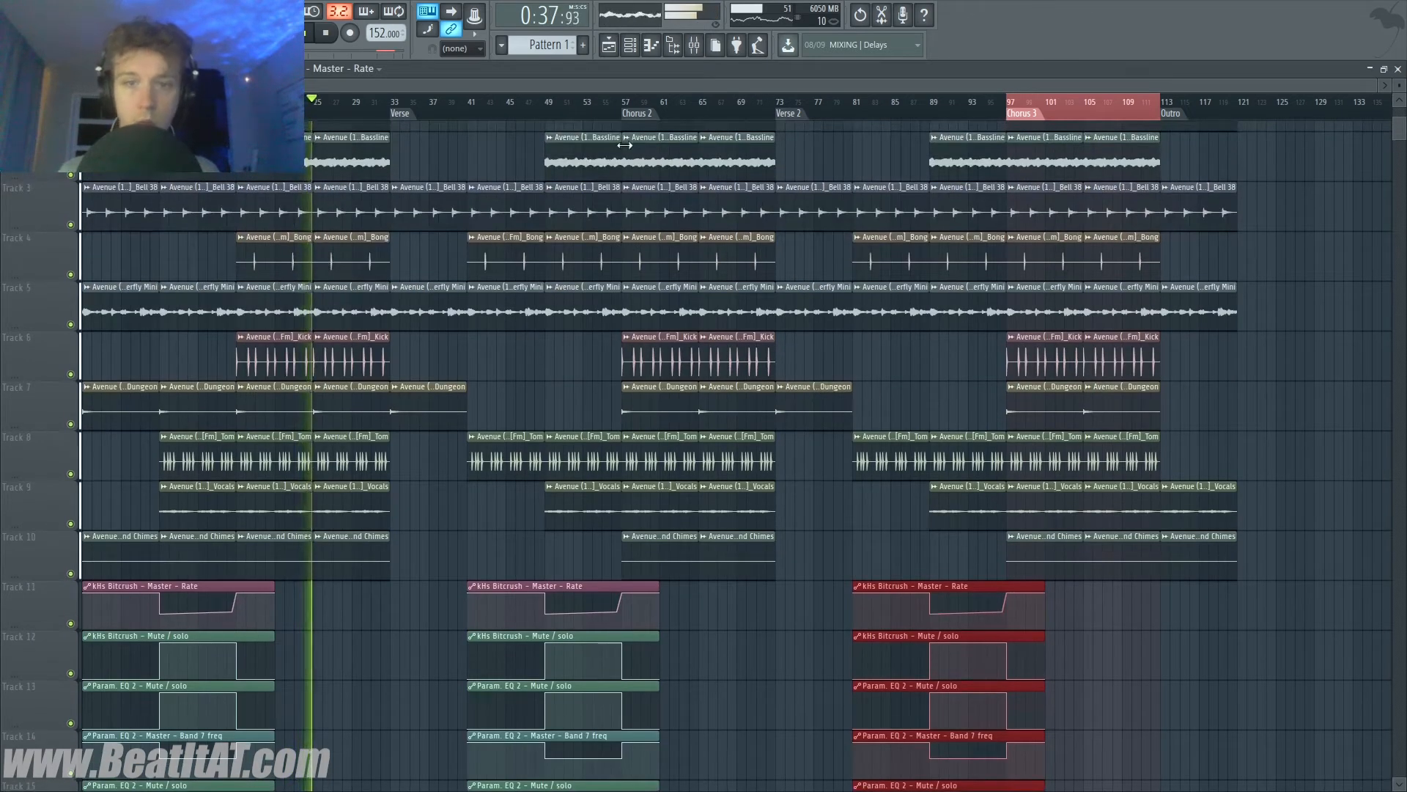
{"action": "left_click_drag", "start_coordinate": [534, 102], "coordinate": [546, 107]}
{"action": "key", "text": "ctrl+d"}
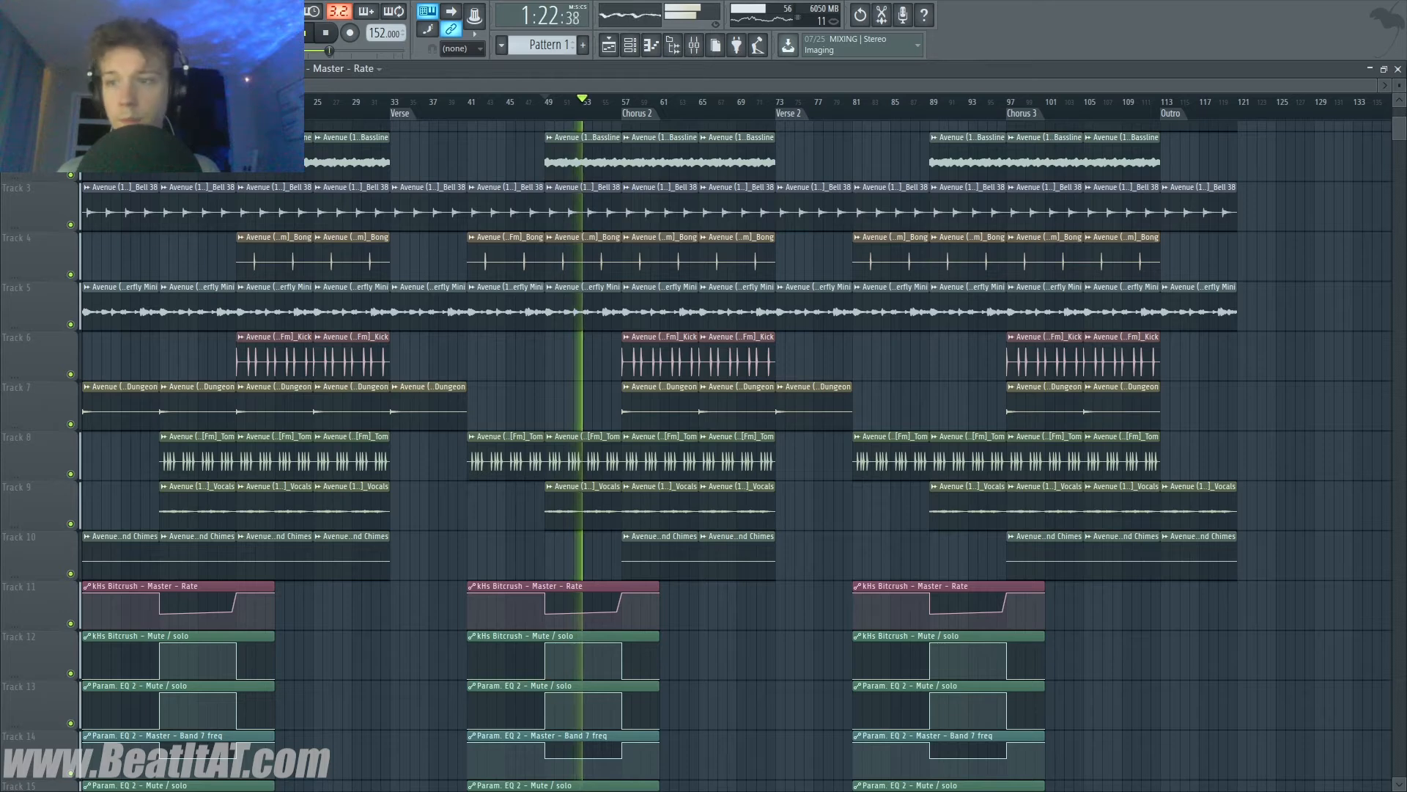
- Reduce the height of the playlist tracks and create a pattern named Prod Tag
{"action": "left_click_drag", "start_coordinate": [1399, 86], "coordinate": [1399, 100]}
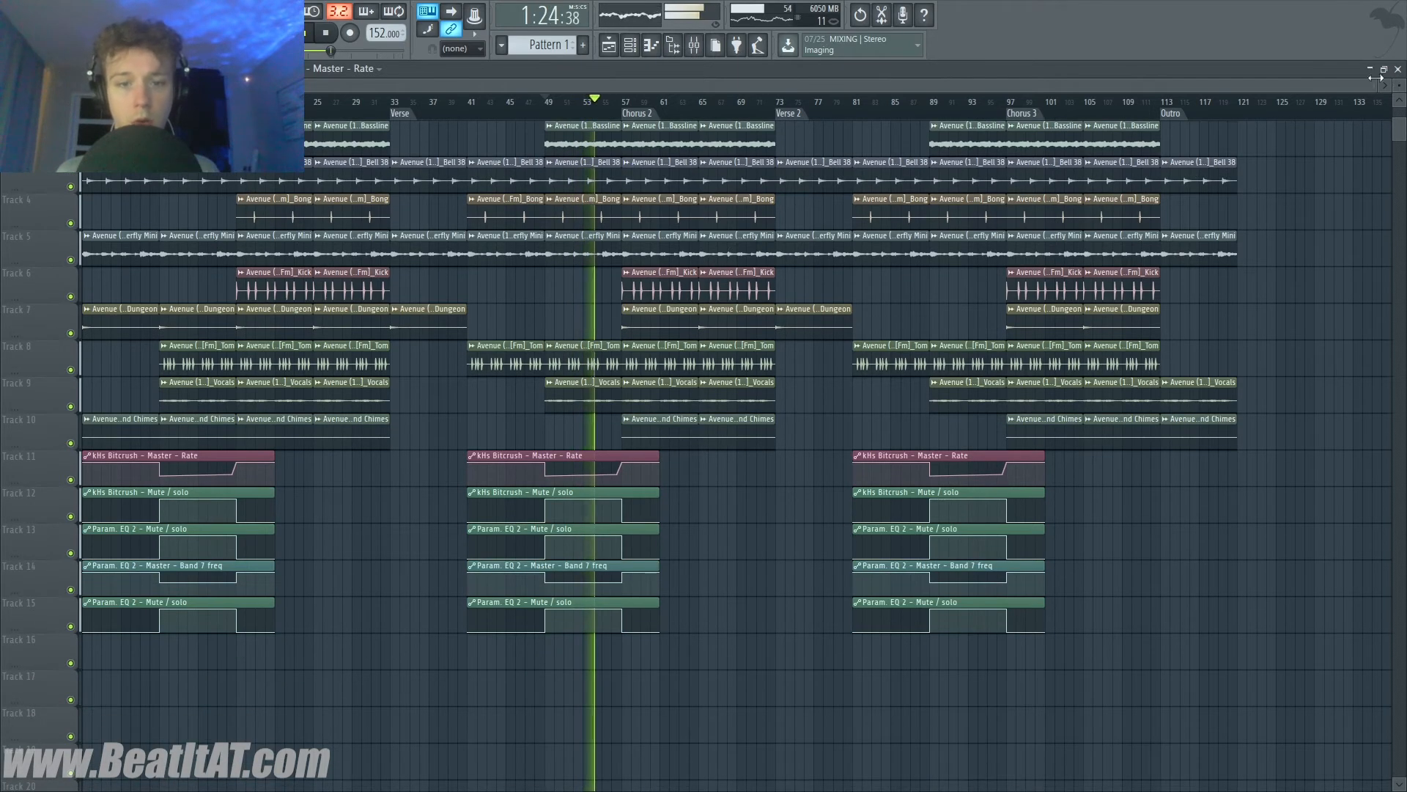
{"action": "double_click", "coordinate": [575, 45]}
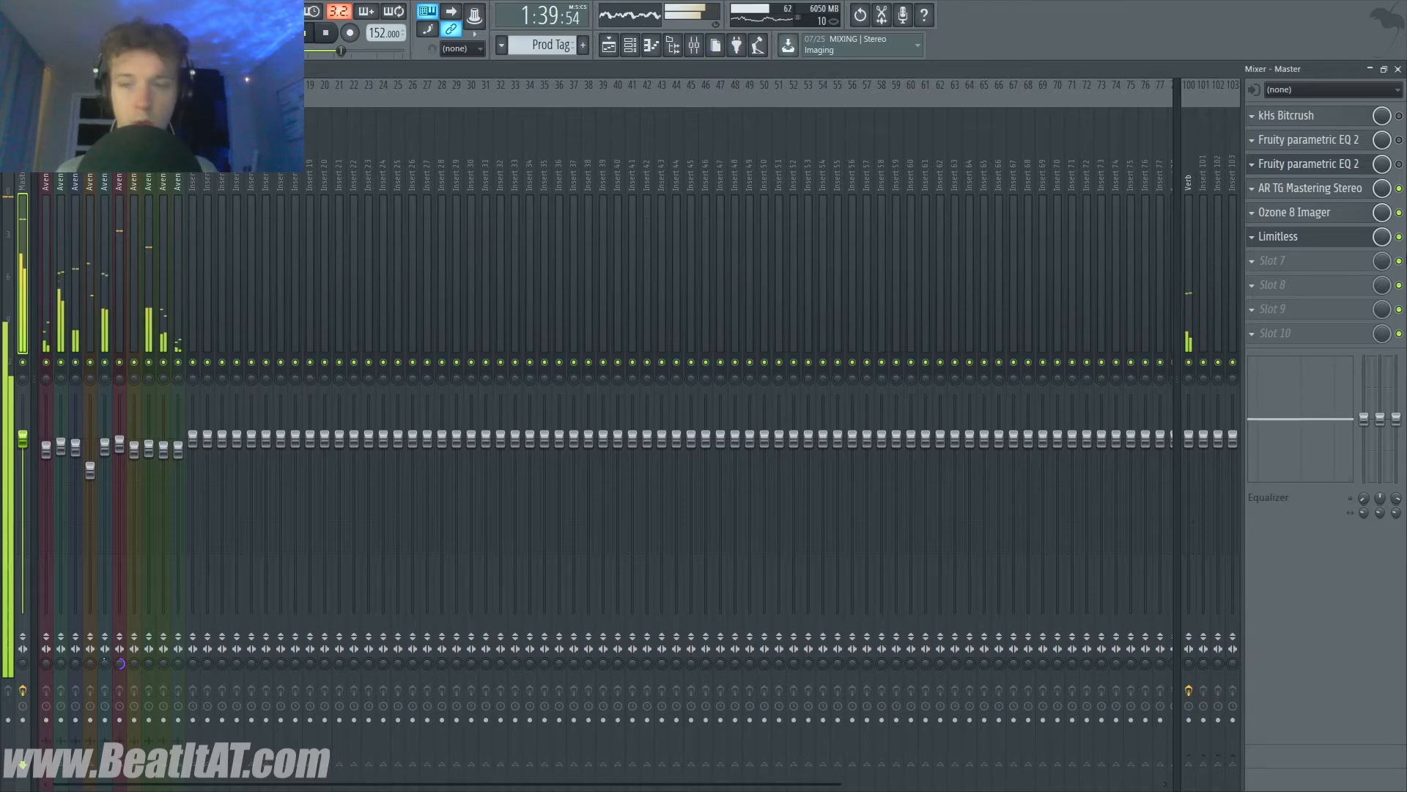
- Adjust the Limitless threshold on the Master track during playback and return to the playlist
{"action": "left_click", "coordinate": [1296, 238]}
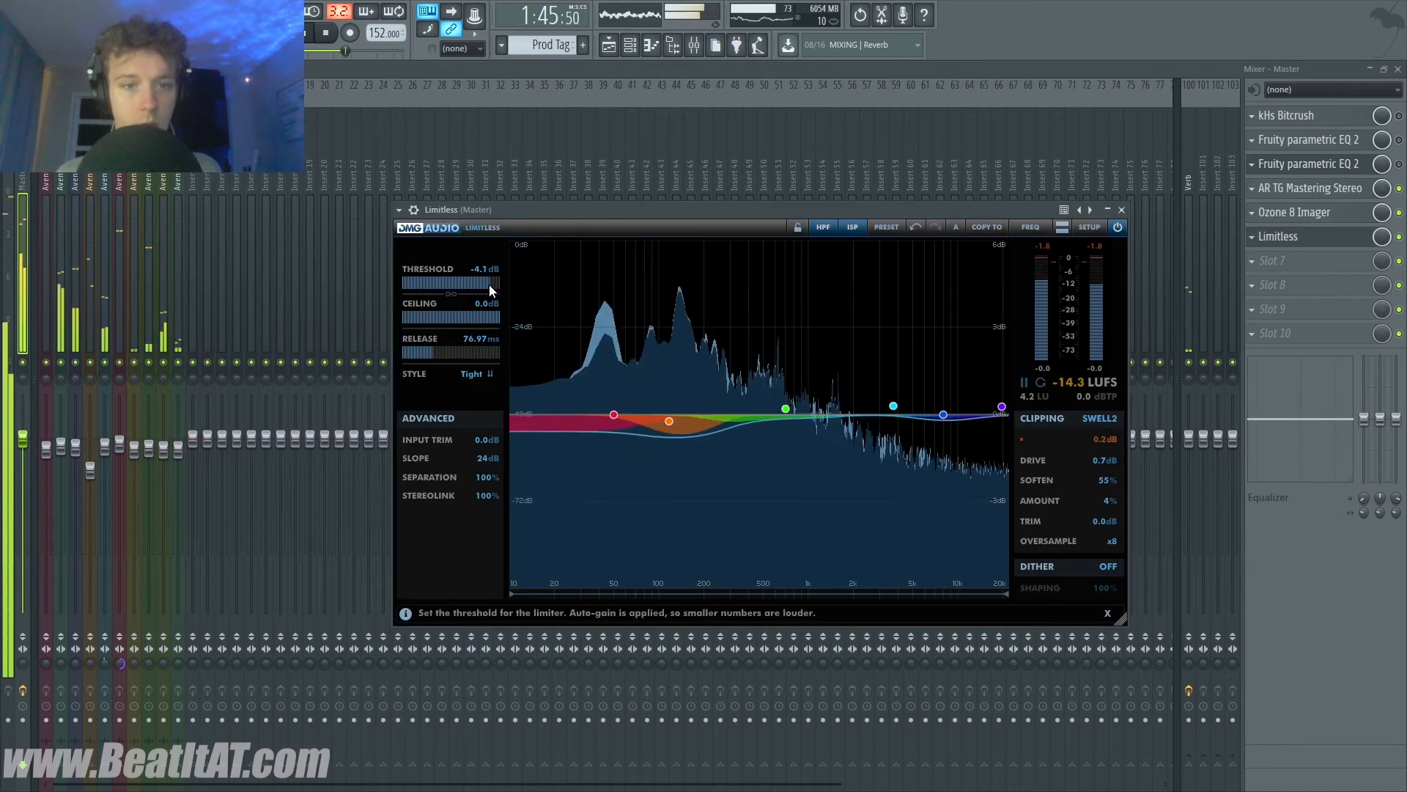
{"action": "left_click_drag", "start_coordinate": [490, 285], "coordinate": [491, 284]}
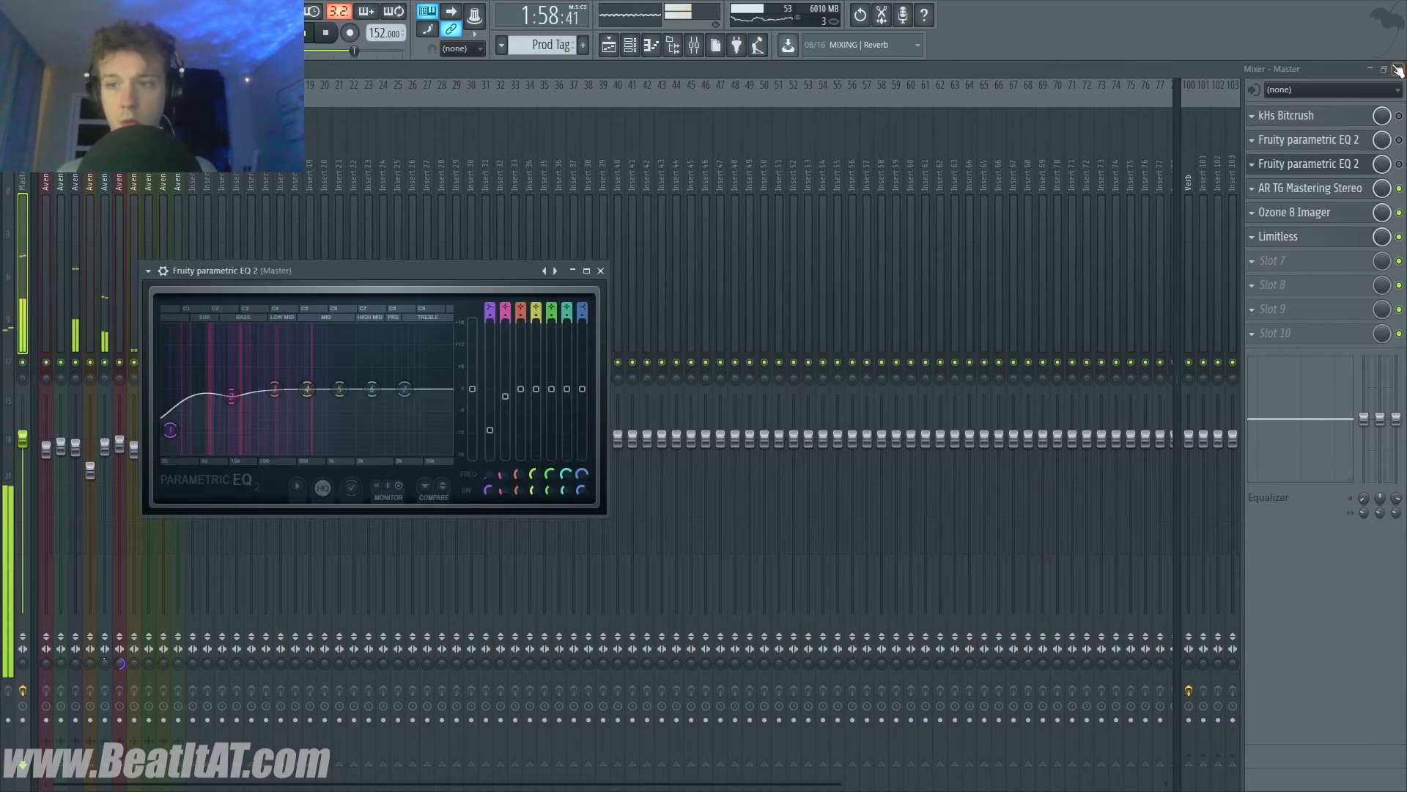
{"action": "left_click", "coordinate": [1398, 68]}
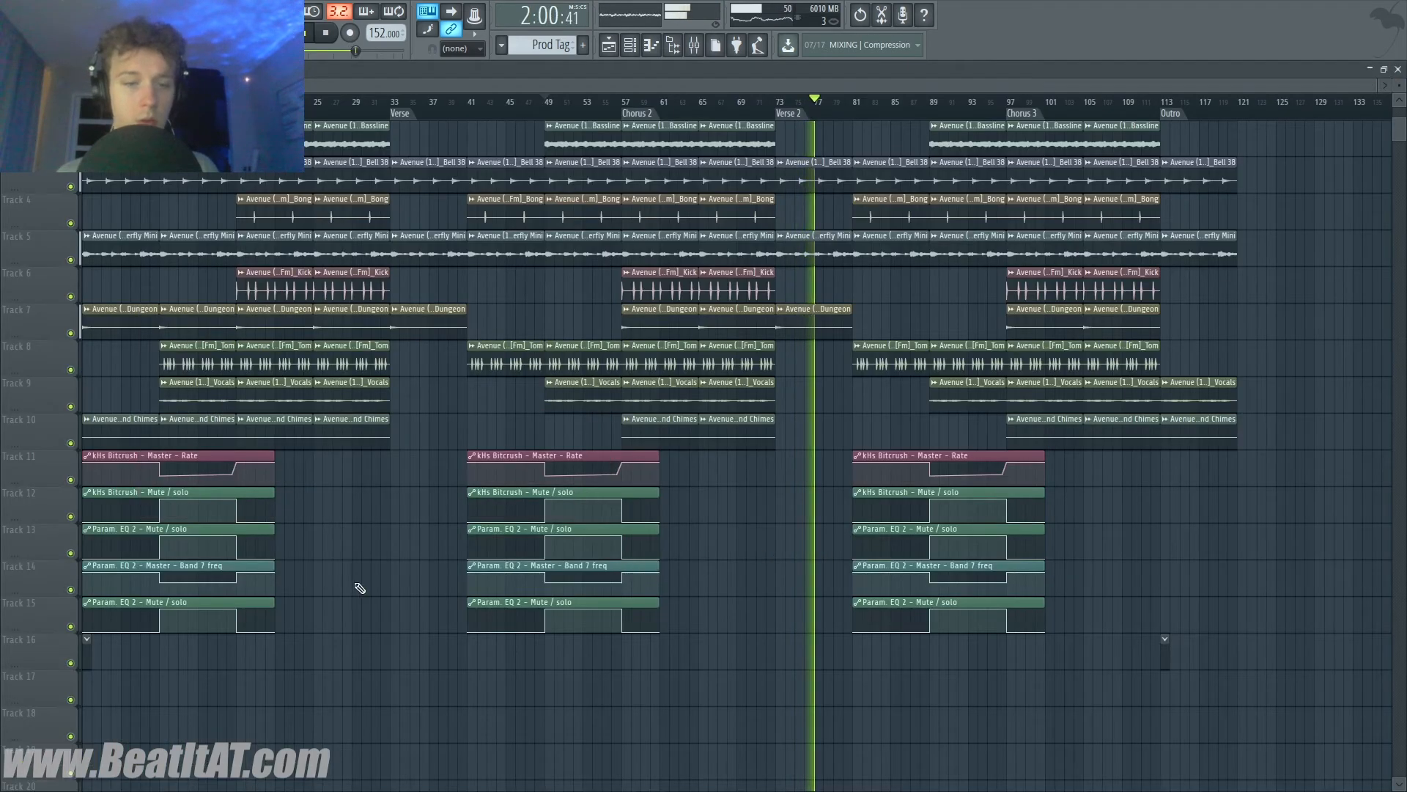
- Show all channels in the channel rack and load the Beat It AT What Up_2 tag sample on mixer track 11
{"action": "key", "text": "F6"}
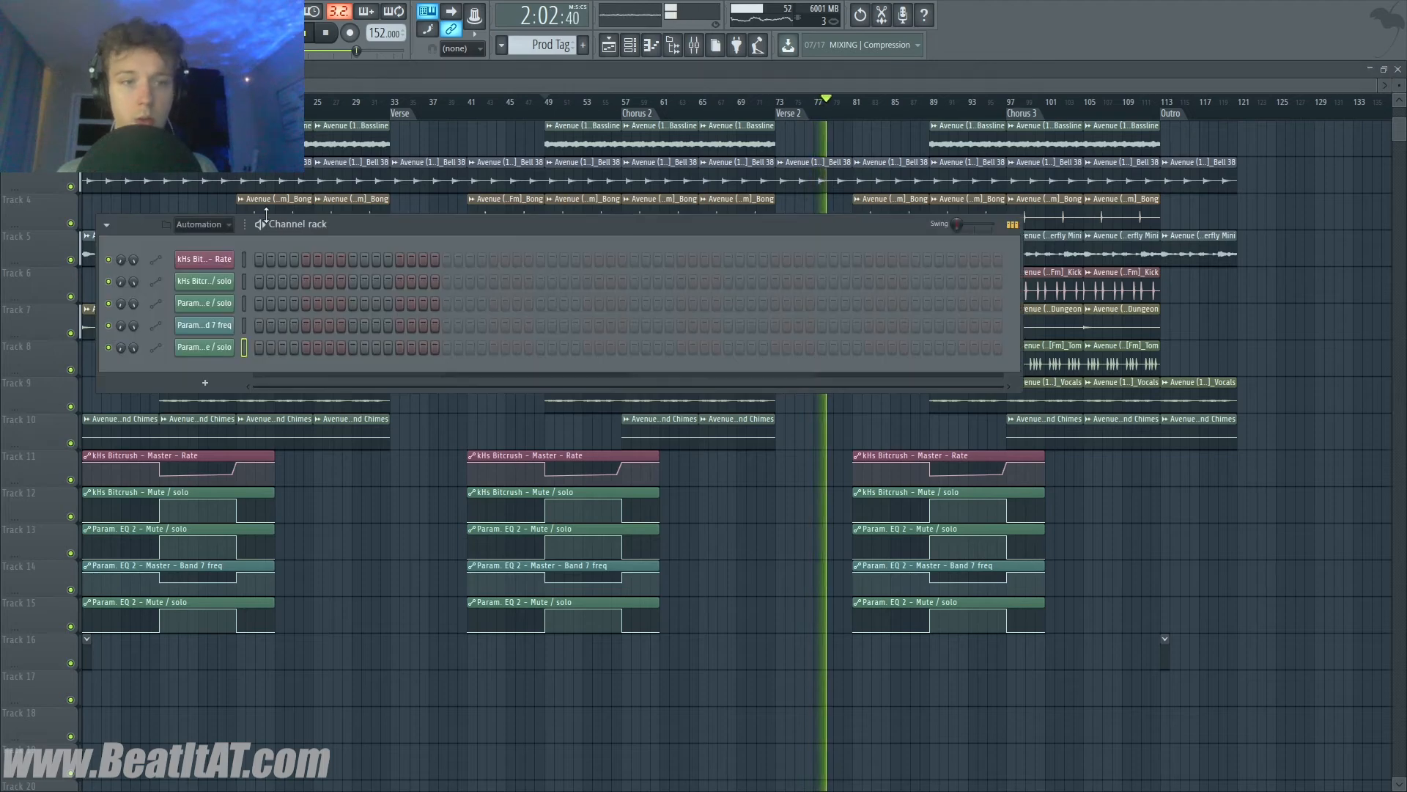
{"action": "left_click", "coordinate": [202, 225]}
{"action": "left_click", "coordinate": [205, 244]}
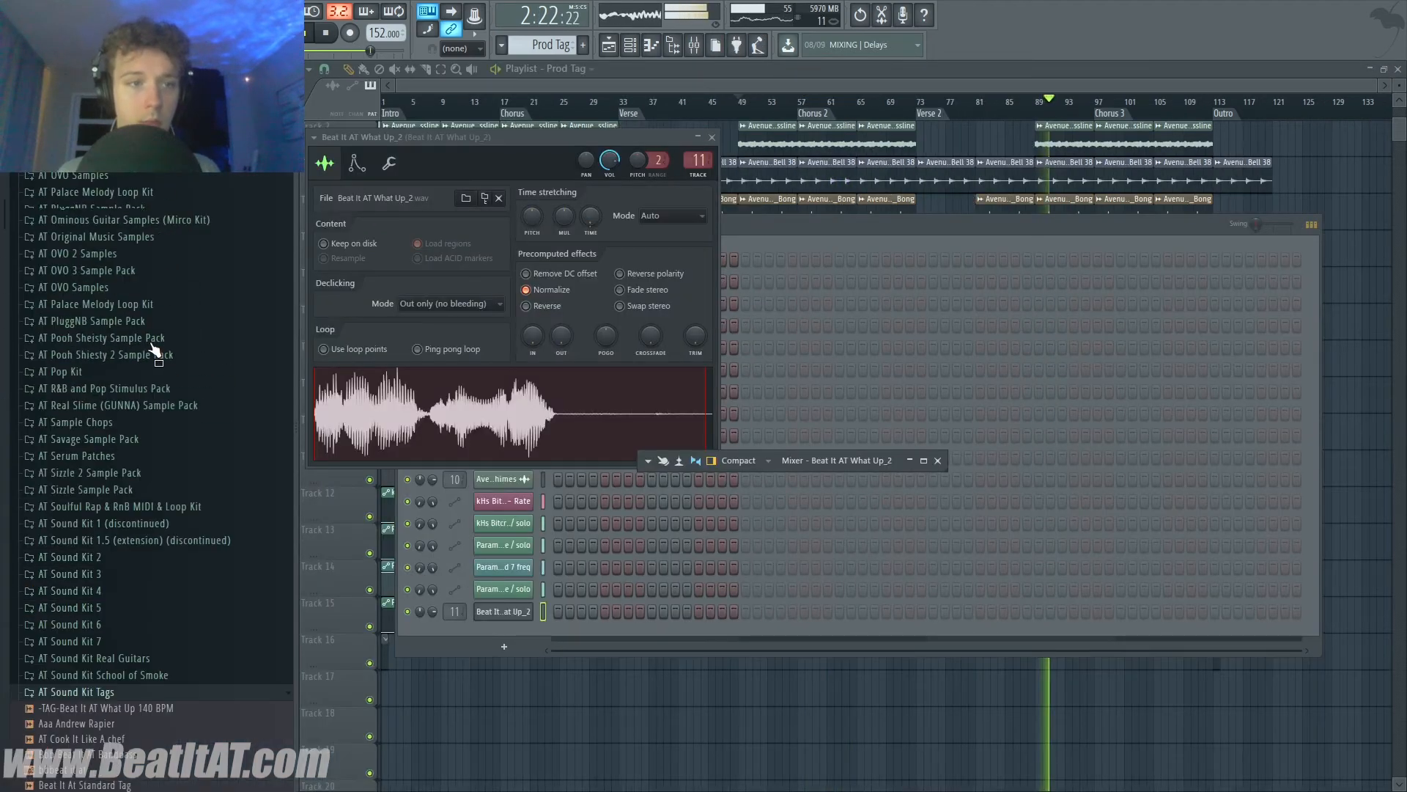
{"action": "left_click", "coordinate": [257, 261]}
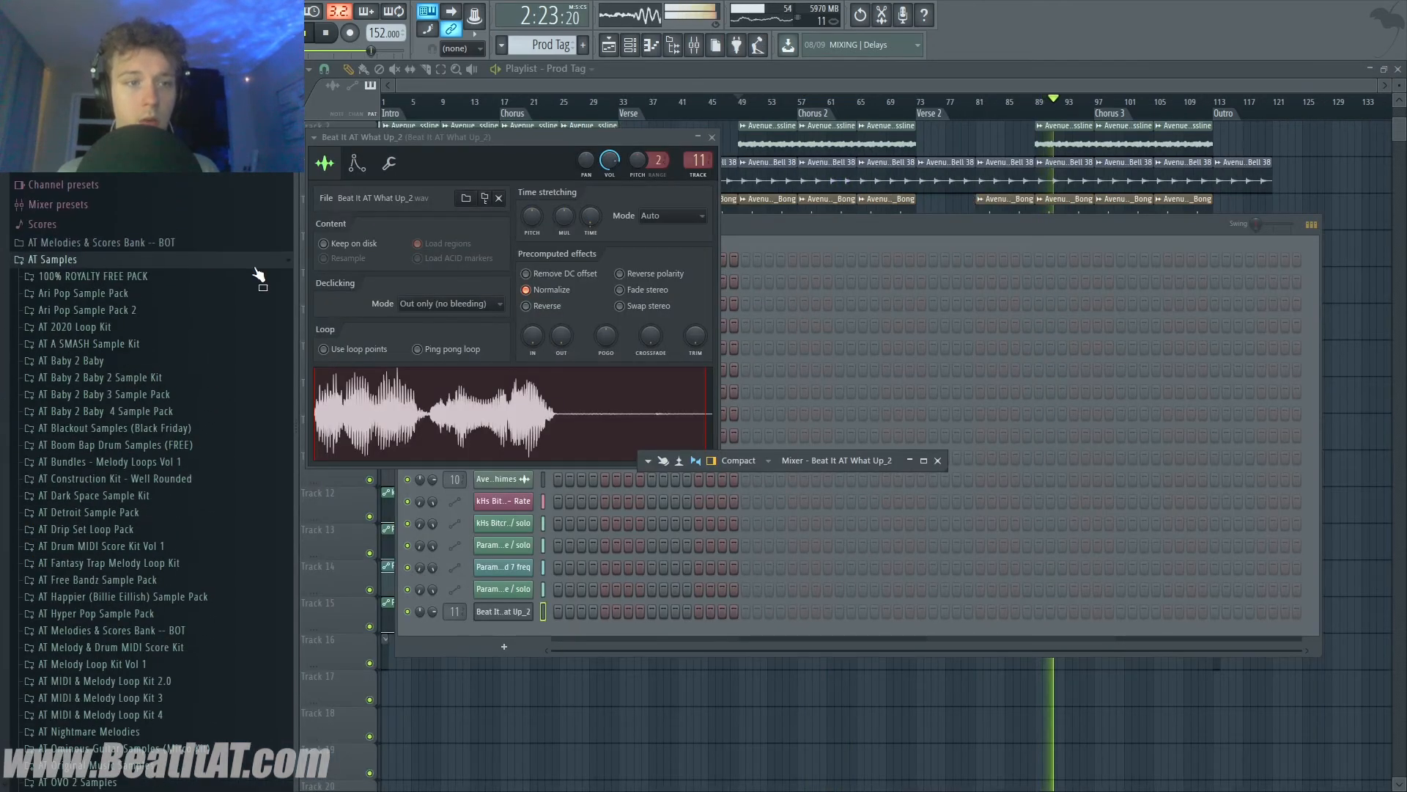
{"action": "left_click", "coordinate": [991, 85]}
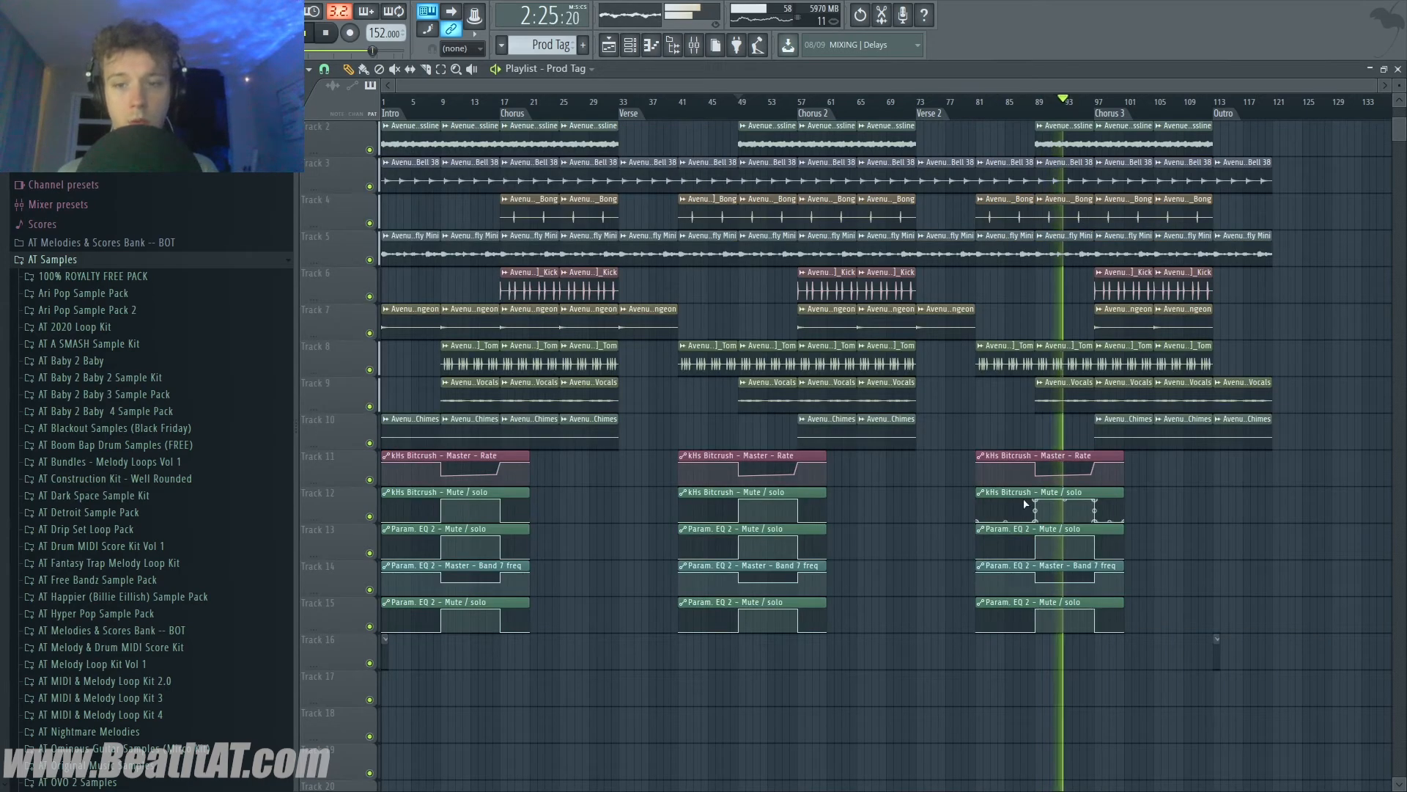
- Trim the starts of the Tom and Bong clips before Chorus 3 from bar 89 to bar 93
{"action": "scroll", "coordinate": [1048, 420], "scroll_direction": "up", "scroll_amount": 3}
{"action": "key", "text": "space"}
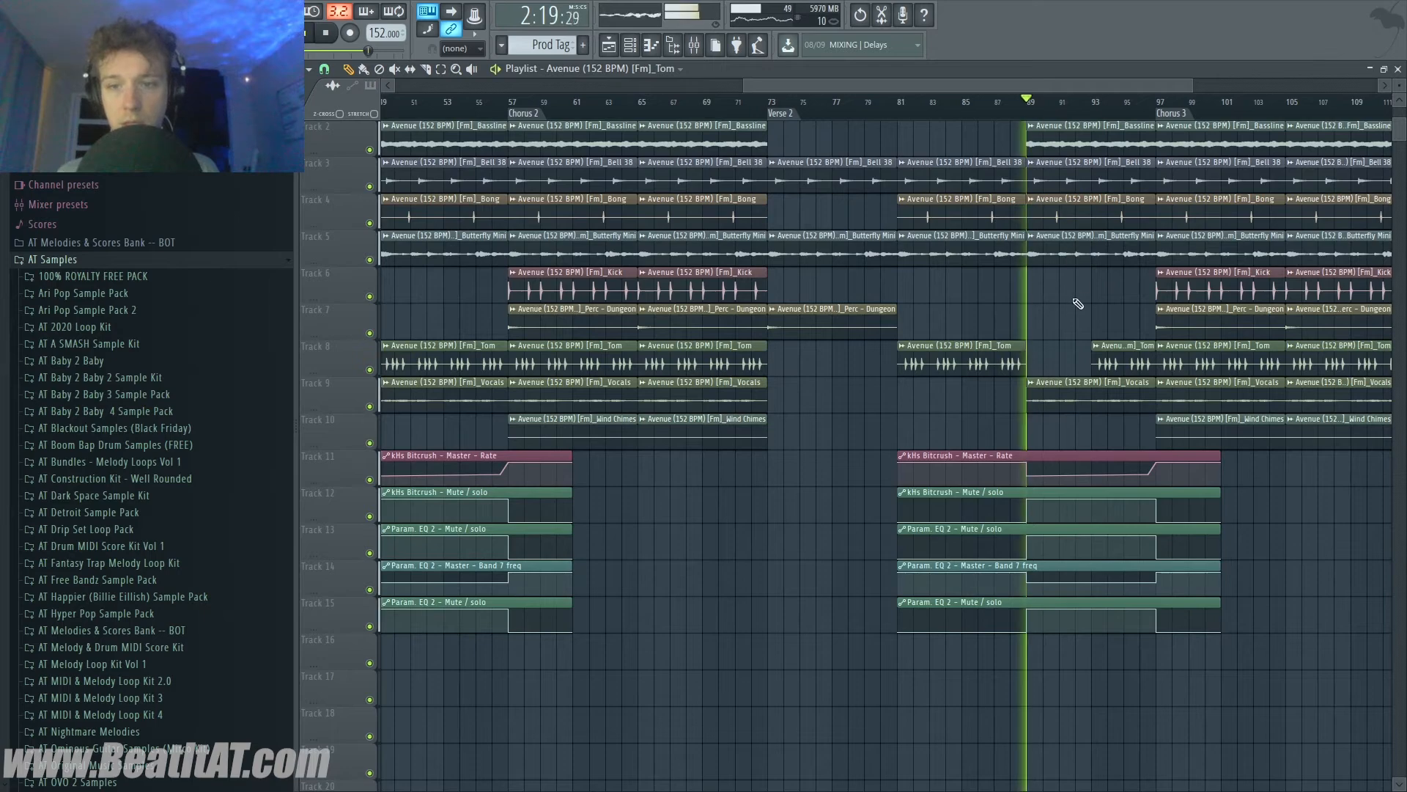
{"action": "left_click_drag", "start_coordinate": [1027, 217], "coordinate": [1063, 218]}
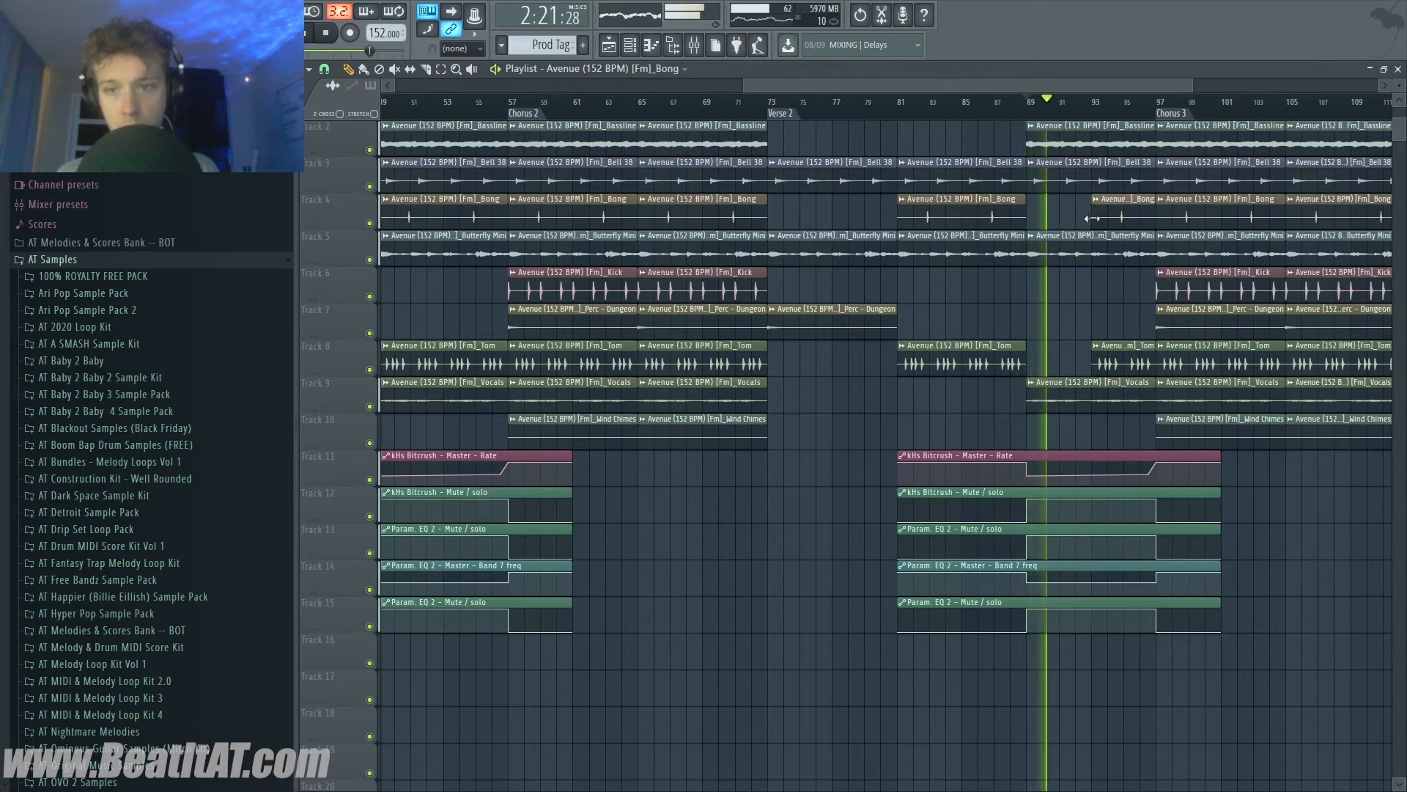
- Trim the starts of the Bong and Tom clips before Chorus 2 to bar 53
{"action": "scroll", "coordinate": [891, 357], "scroll_direction": "down", "scroll_amount": 3}
{"action": "scroll", "coordinate": [723, 399], "scroll_direction": "up", "scroll_amount": 2}
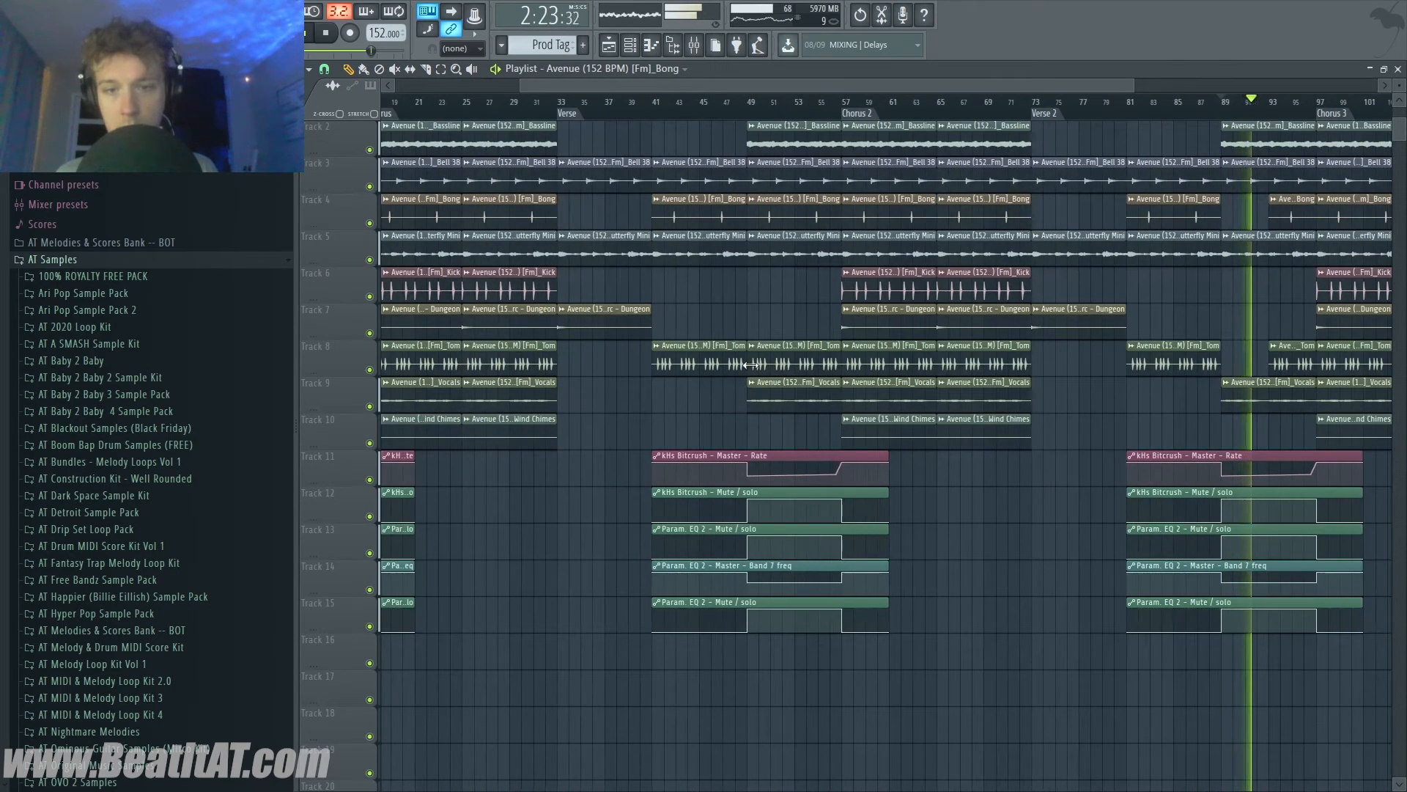
{"action": "left_click", "coordinate": [754, 218]}
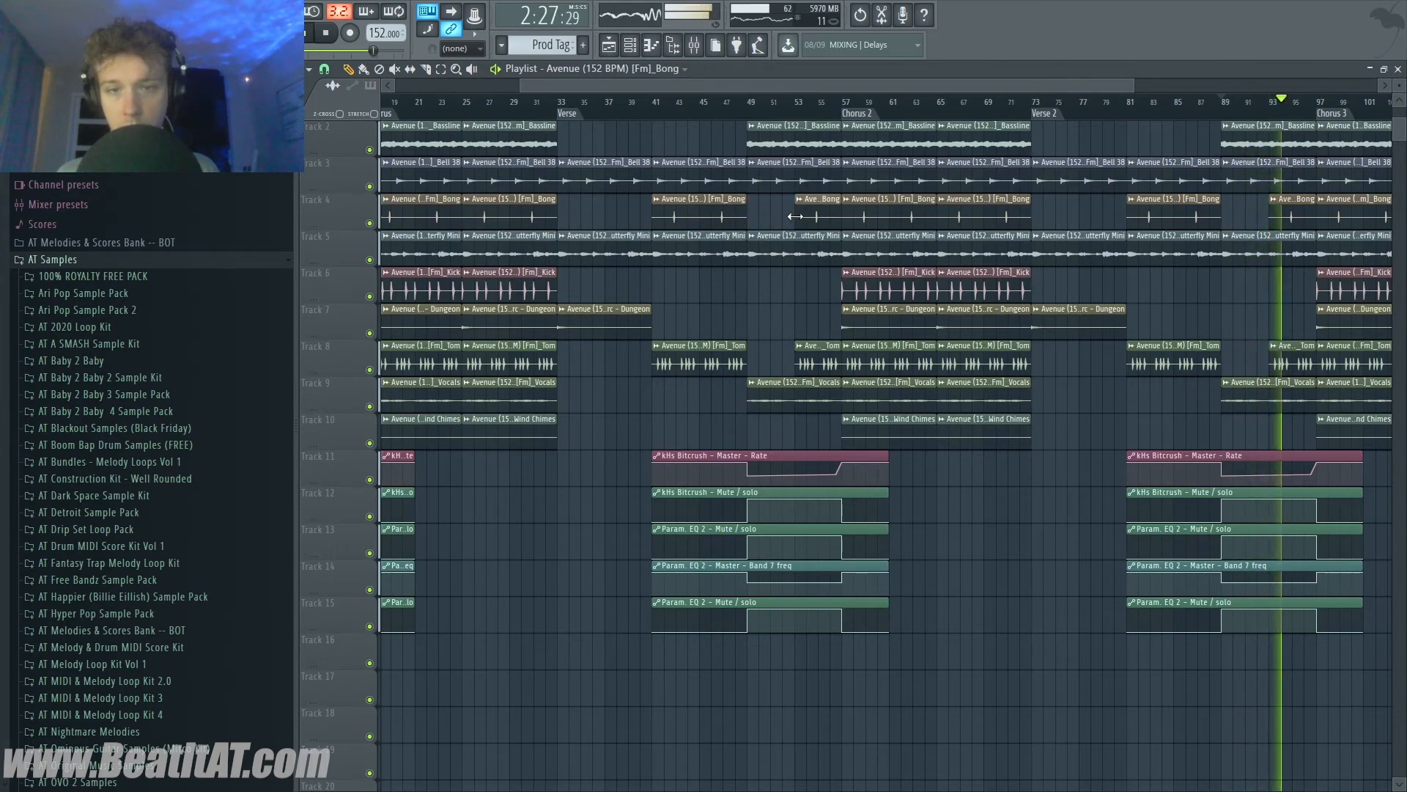
{"action": "scroll", "coordinate": [776, 320], "scroll_direction": "down", "scroll_amount": 2}
{"action": "scroll", "coordinate": [777, 320], "scroll_direction": "down", "scroll_amount": 1}
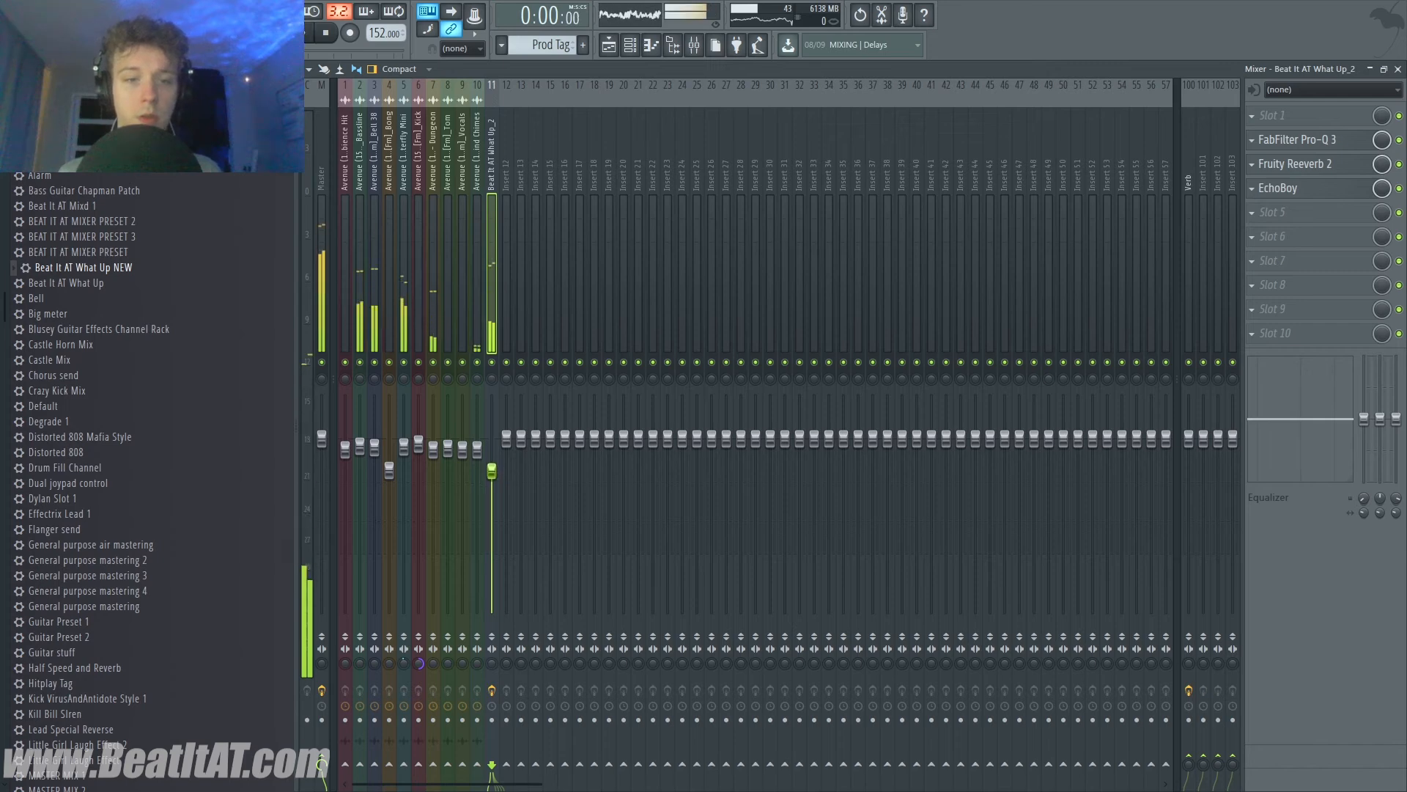
- Lower the producer tag's mixer level while playing the intro and check its Fruity Reeverb 2 settings
{"action": "left_click_drag", "start_coordinate": [492, 471], "coordinate": [491, 501]}
{"action": "key", "text": "space"}
{"action": "key", "text": "space"}
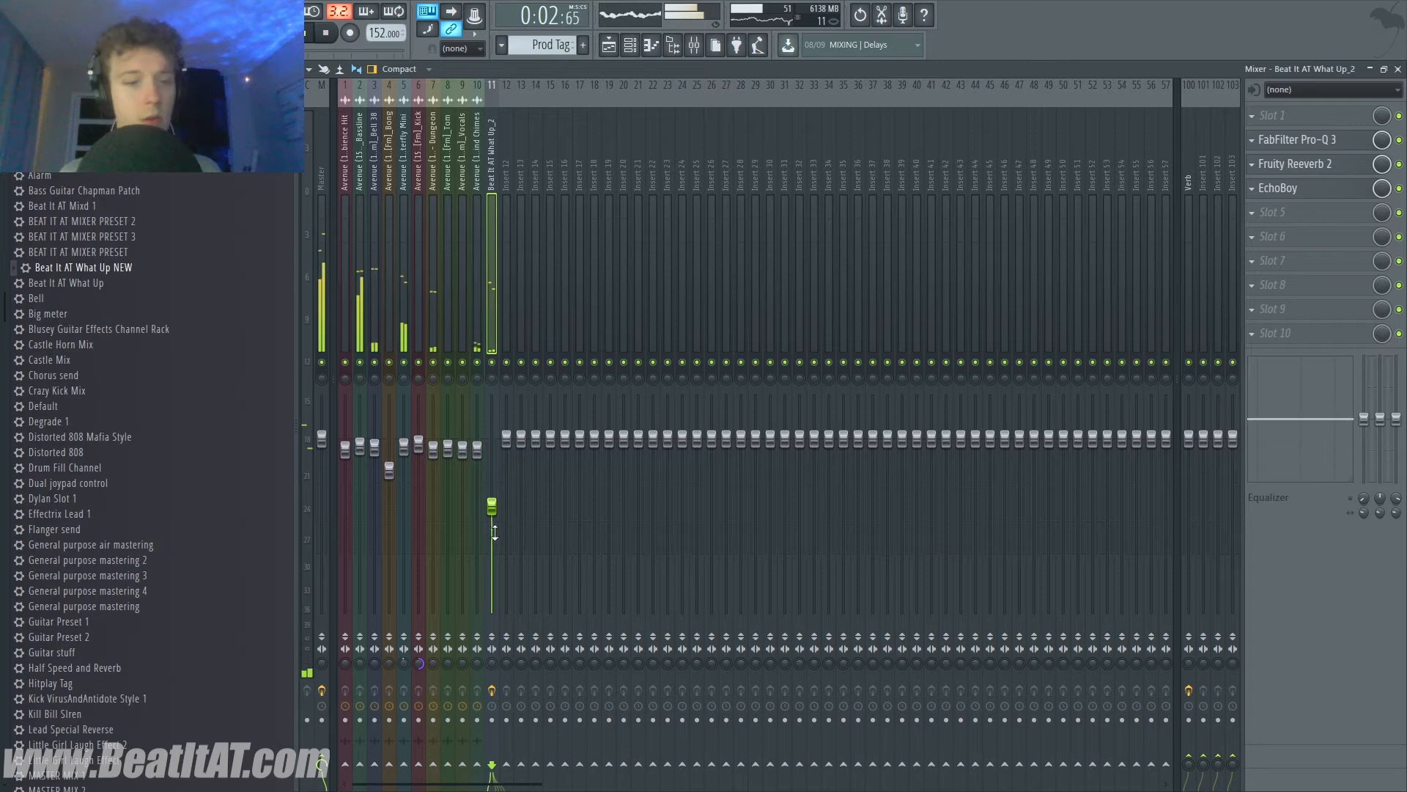
{"action": "left_click", "coordinate": [1313, 165]}
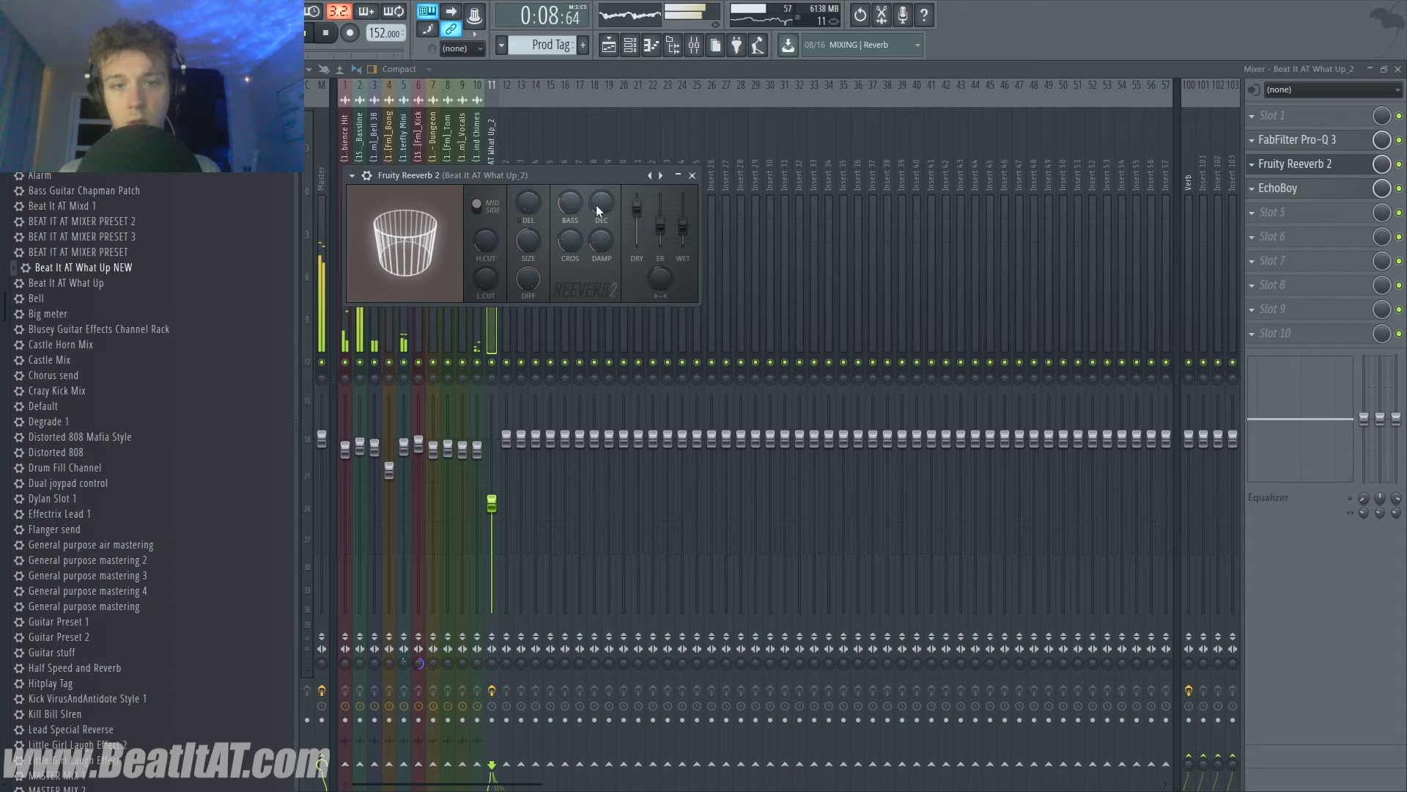
{"action": "left_click", "coordinate": [1398, 69]}
- Create a Master volume automation clip across the whole song, with a curved fade-out from 80% at about bar 114 to the end
{"action": "left_click", "coordinate": [1213, 521]}
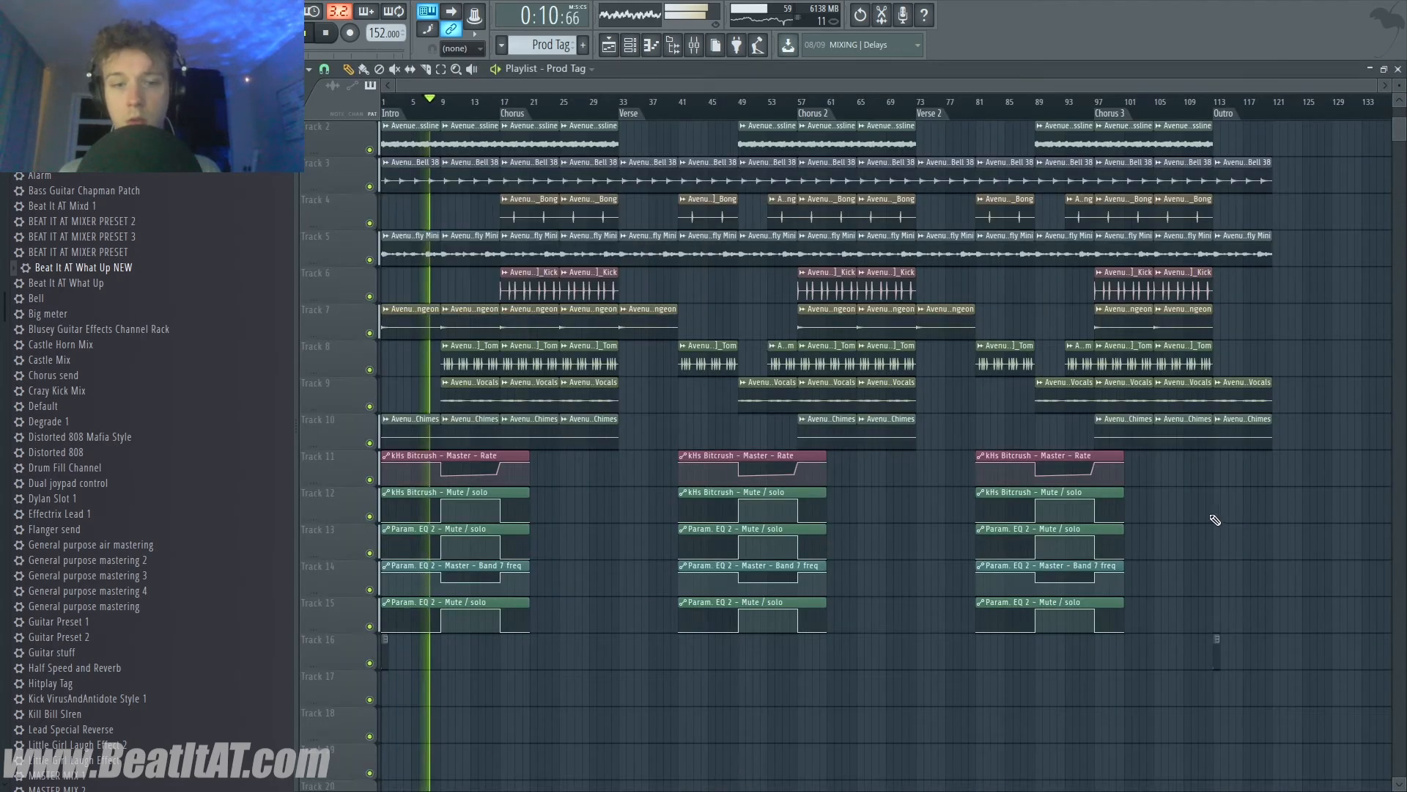
{"action": "key", "text": "ctrl+a"}
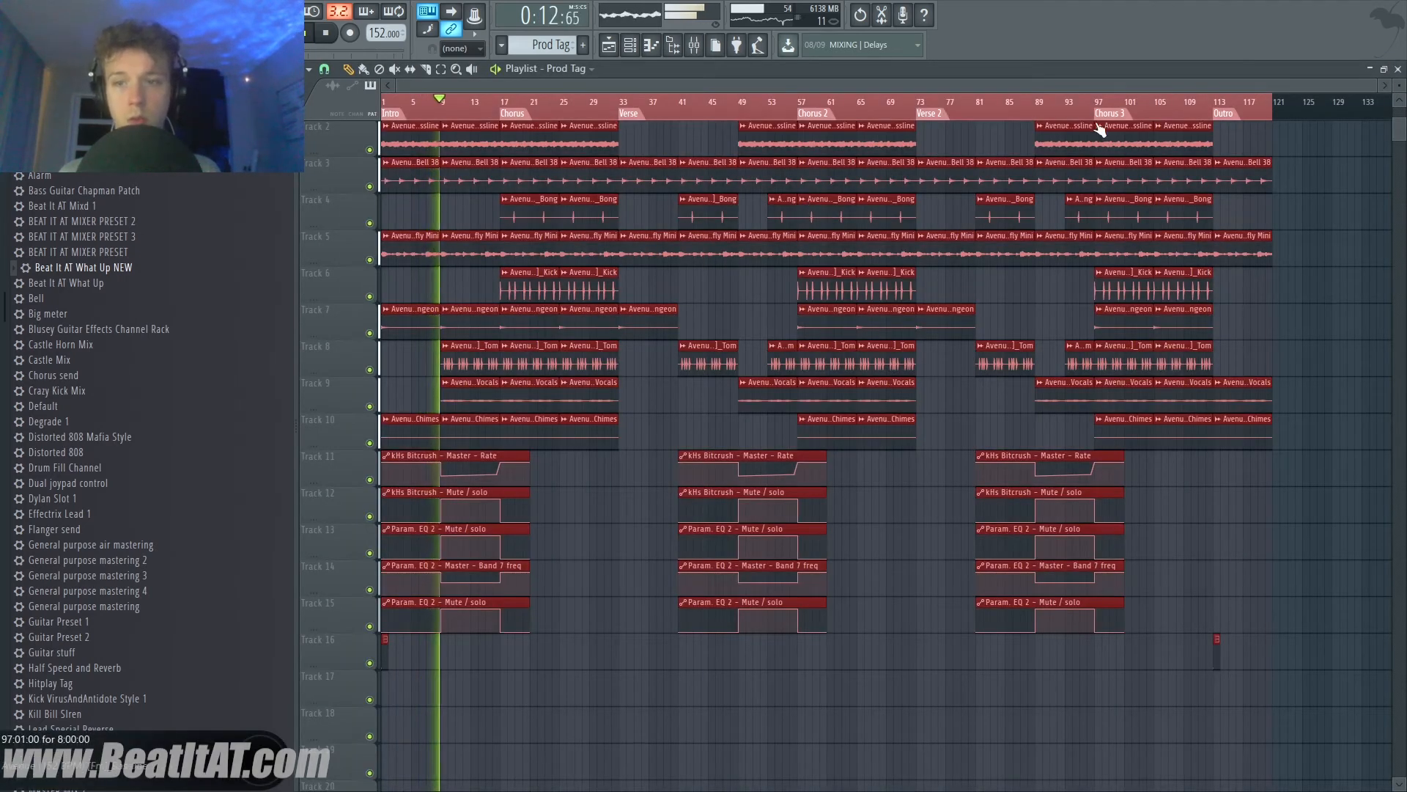
{"action": "left_click", "coordinate": [694, 45]}
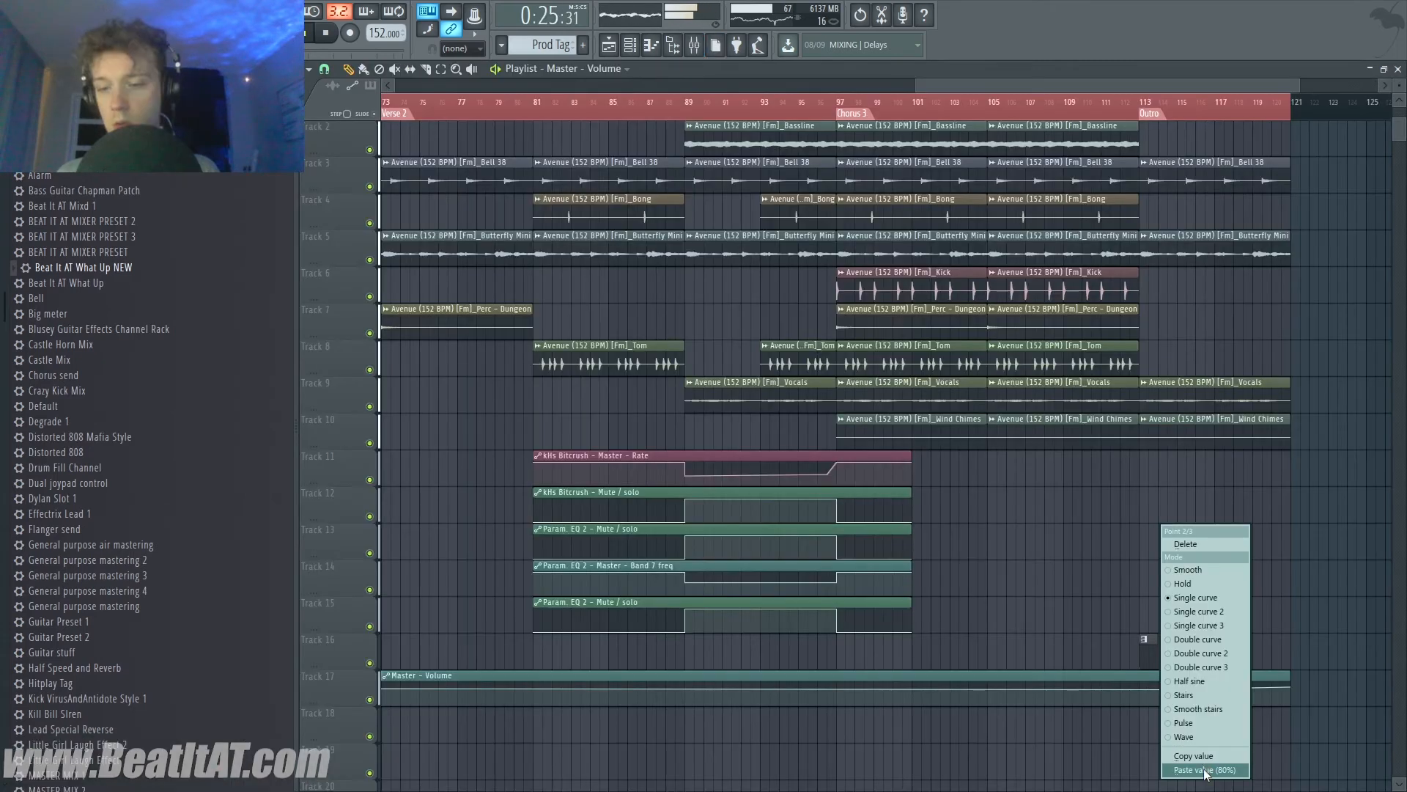
{"action": "left_click", "coordinate": [1146, 644]}
{"action": "mouse_move", "coordinate": [1286, 689]}
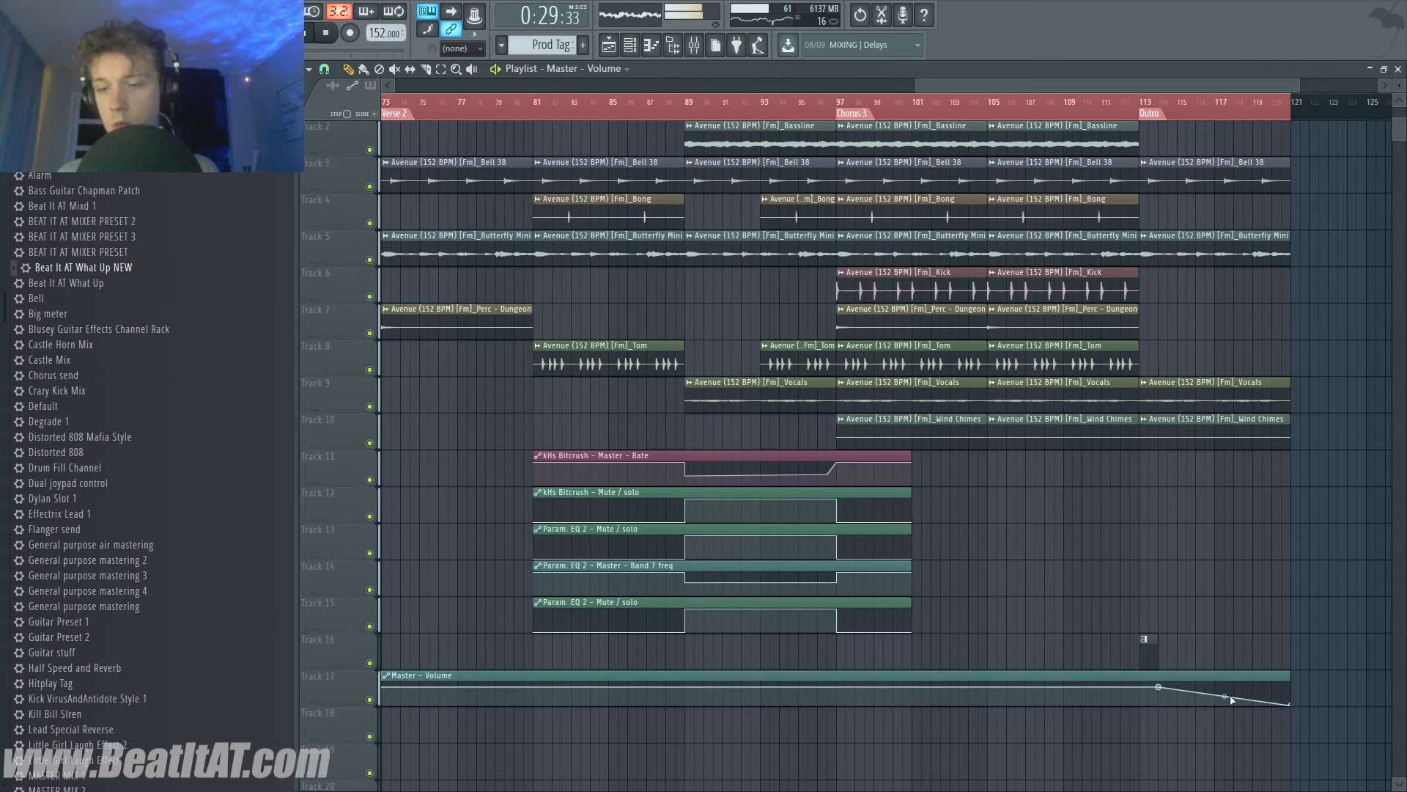
{"action": "scroll", "coordinate": [1230, 681], "scroll_direction": "down", "scroll_amount": 3}
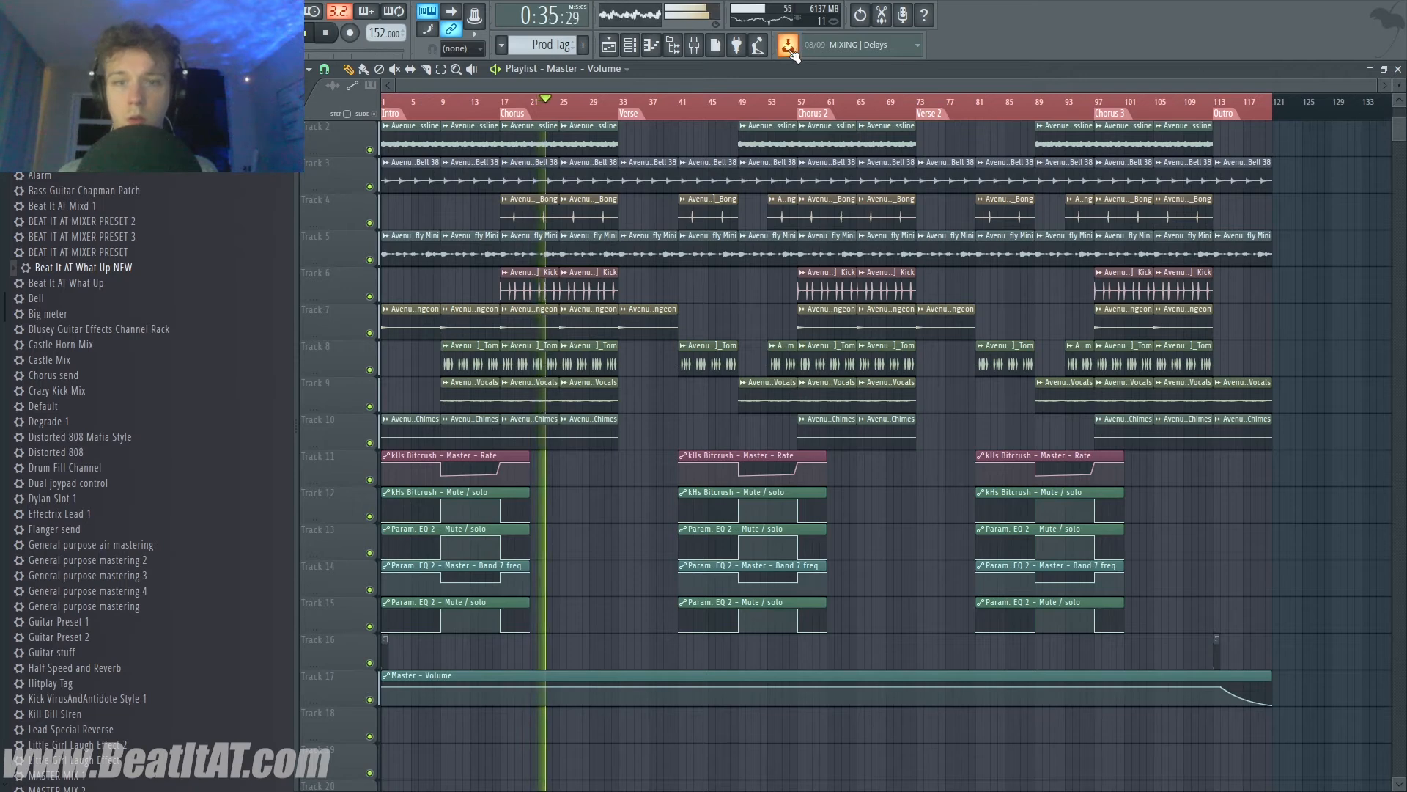
{"action": "left_click", "coordinate": [674, 47]}
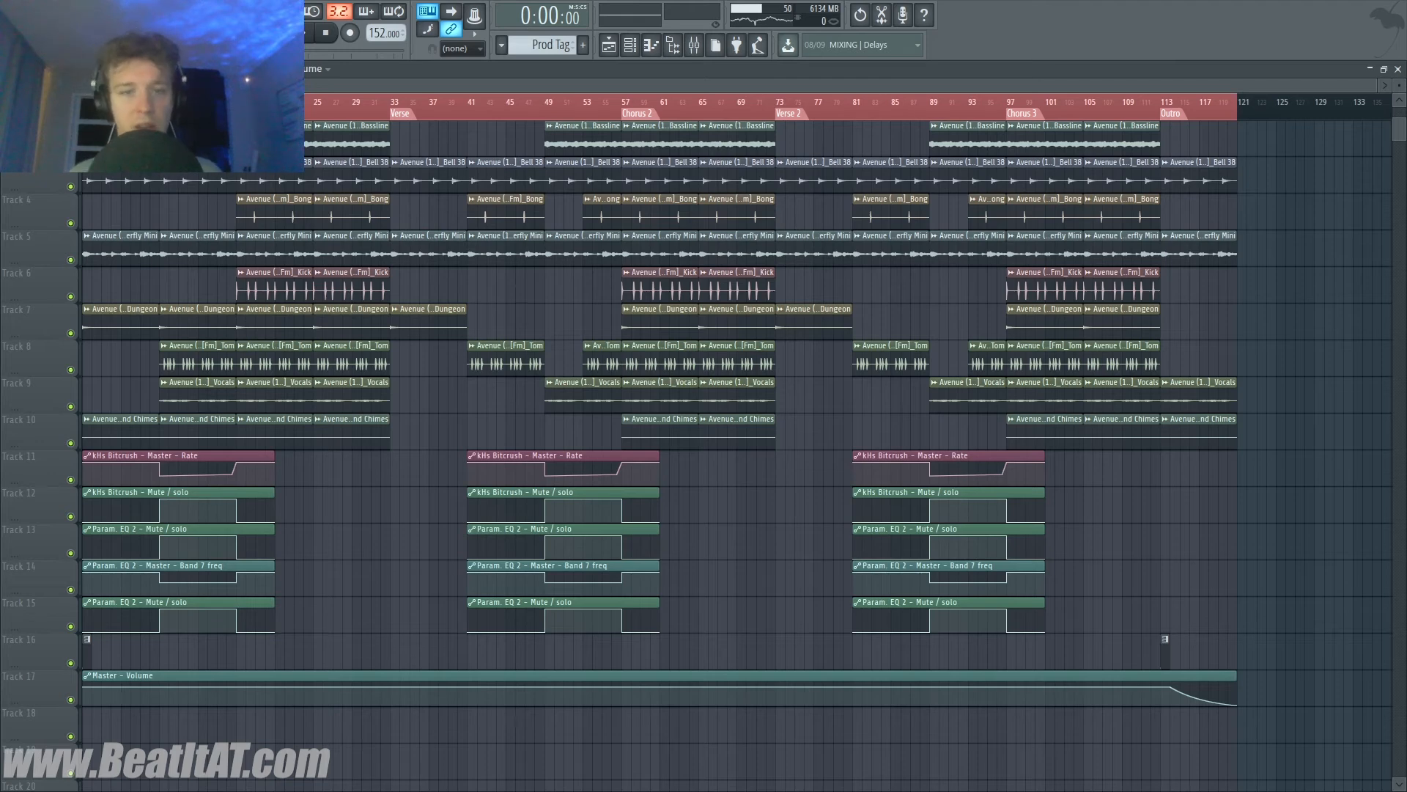
{"action": "key", "text": "ctrl+d"}
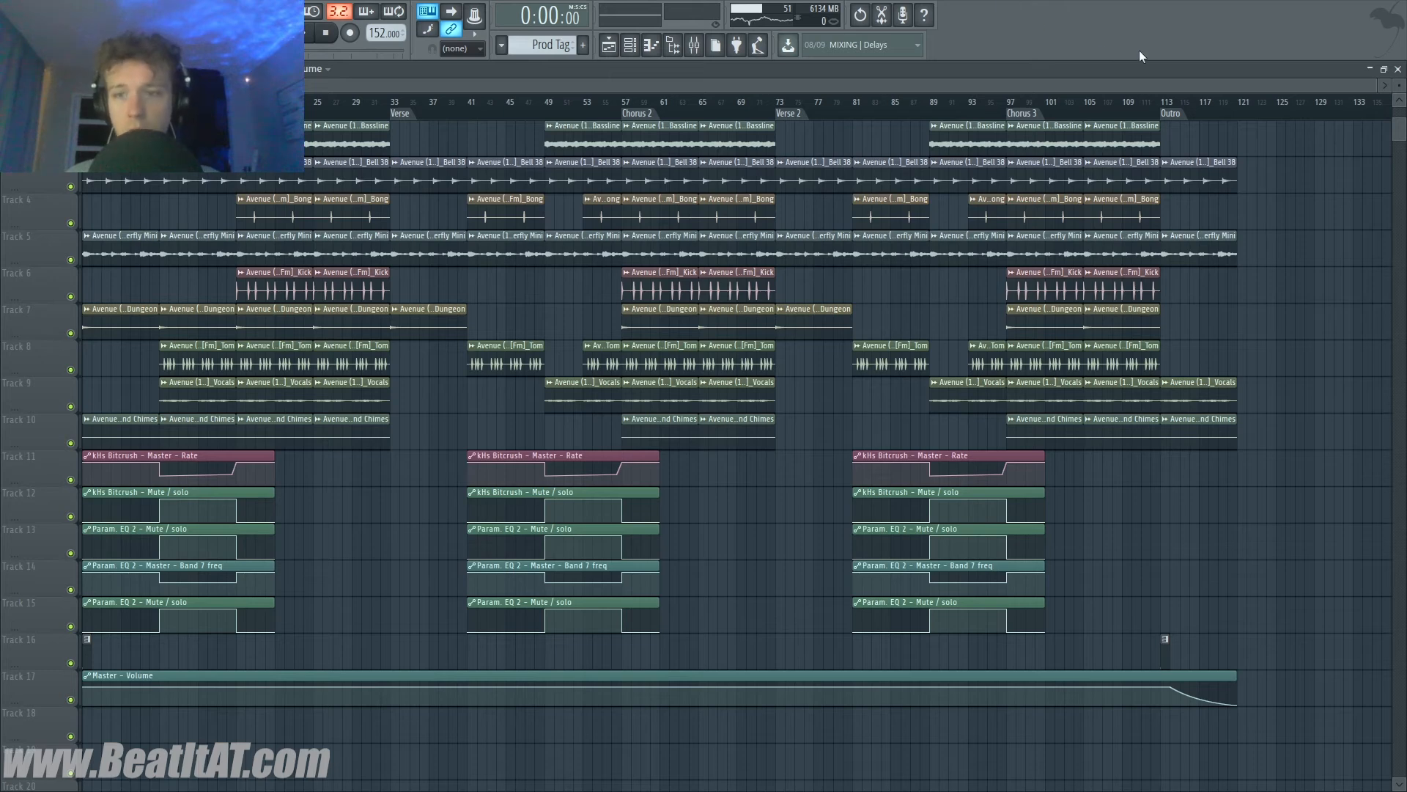
{"action": "left_click_drag", "start_coordinate": [1242, 107], "coordinate": [93, 192]}
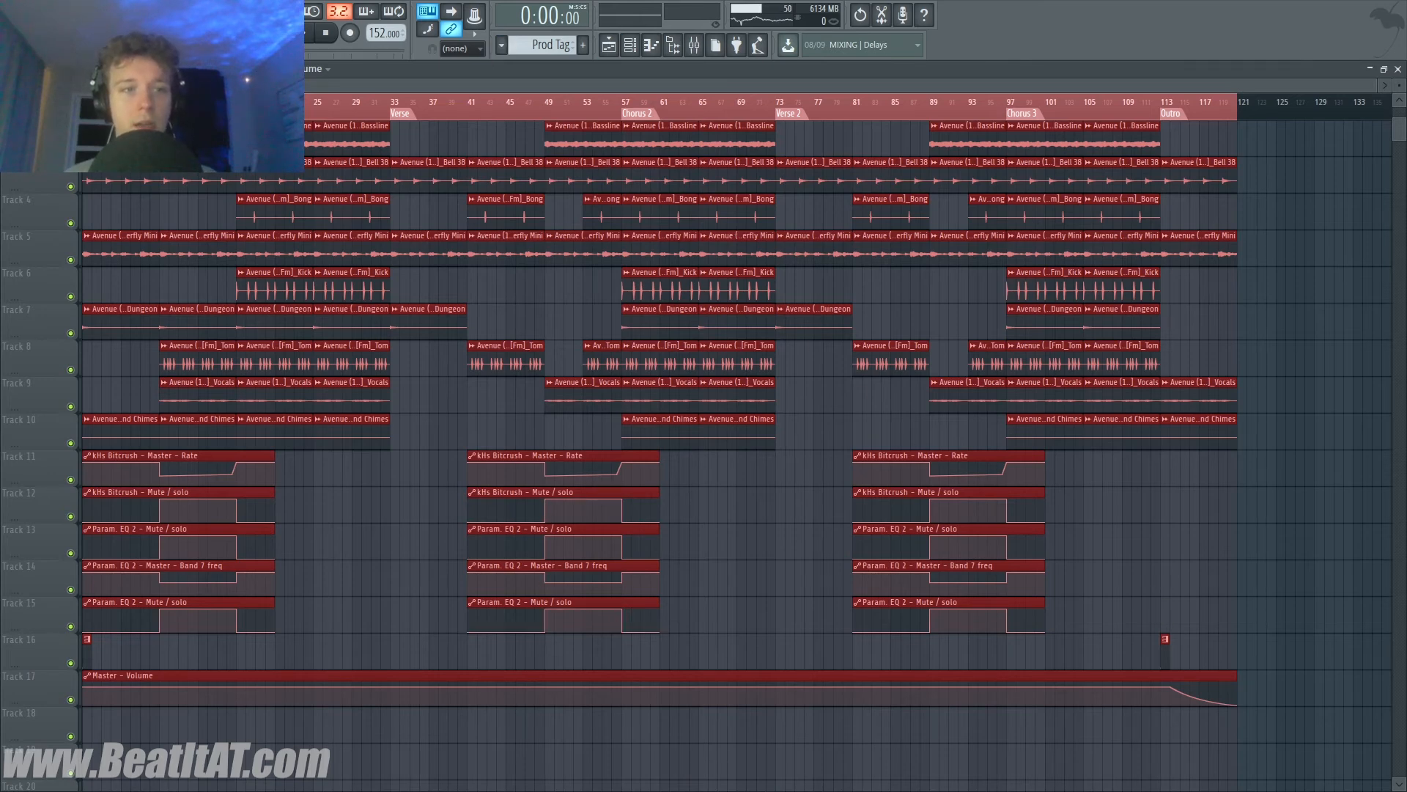
{"action": "double_click", "coordinate": [101, 102]}
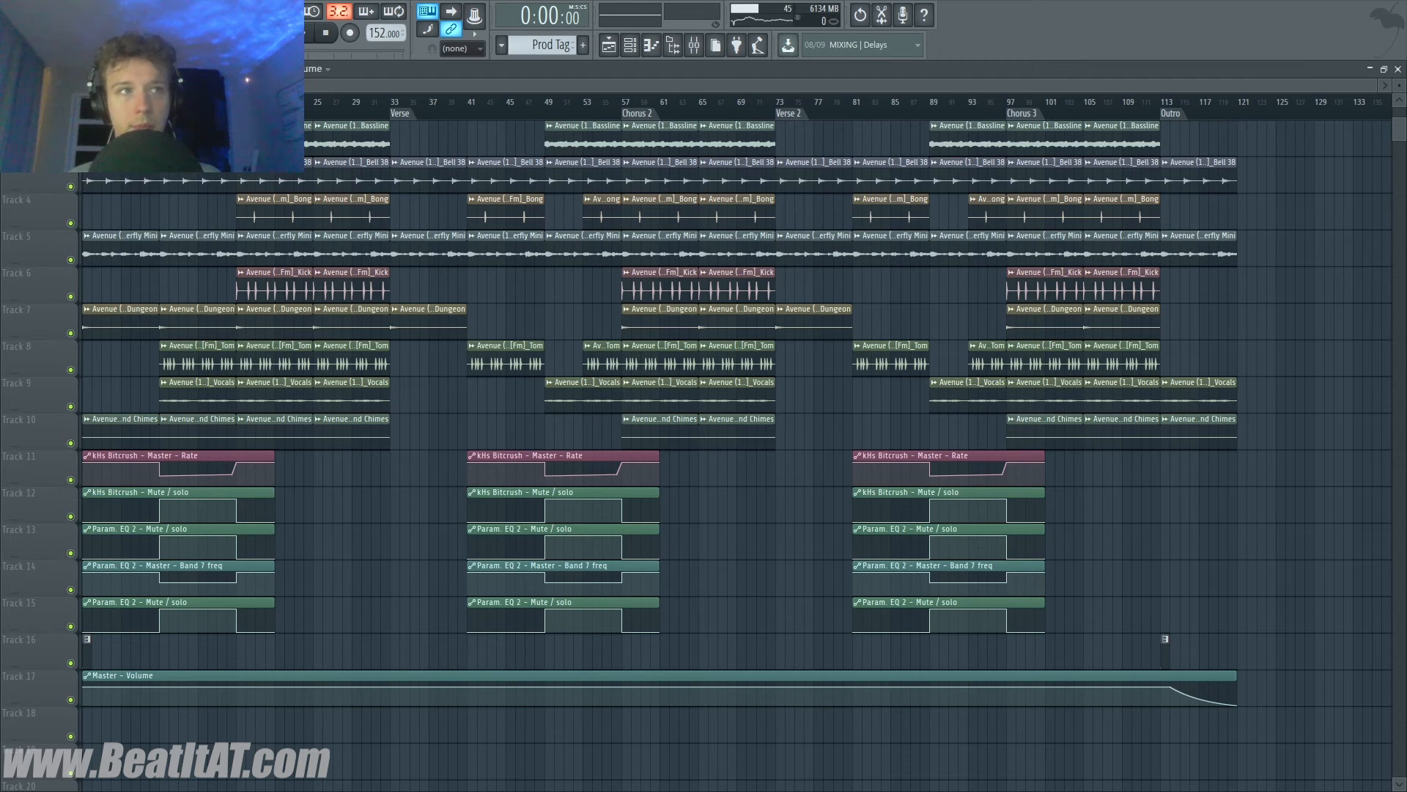
- Select the whole arrangement, play it from the start, and show the mixer as a small floating window widened to fit all stem tracks
{"action": "key", "text": "ctrl+a"}
{"action": "key", "text": "space"}
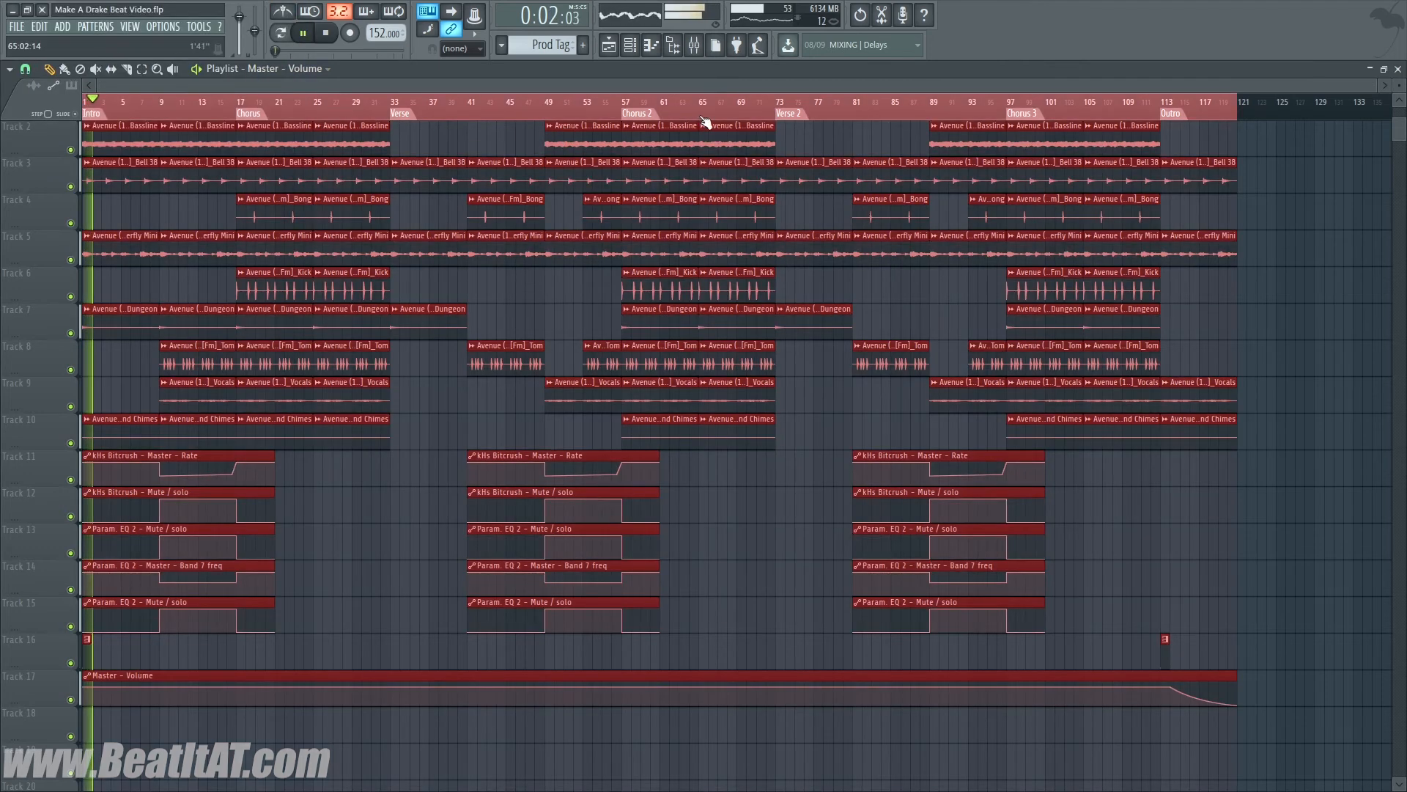
{"action": "left_click", "coordinate": [695, 47]}
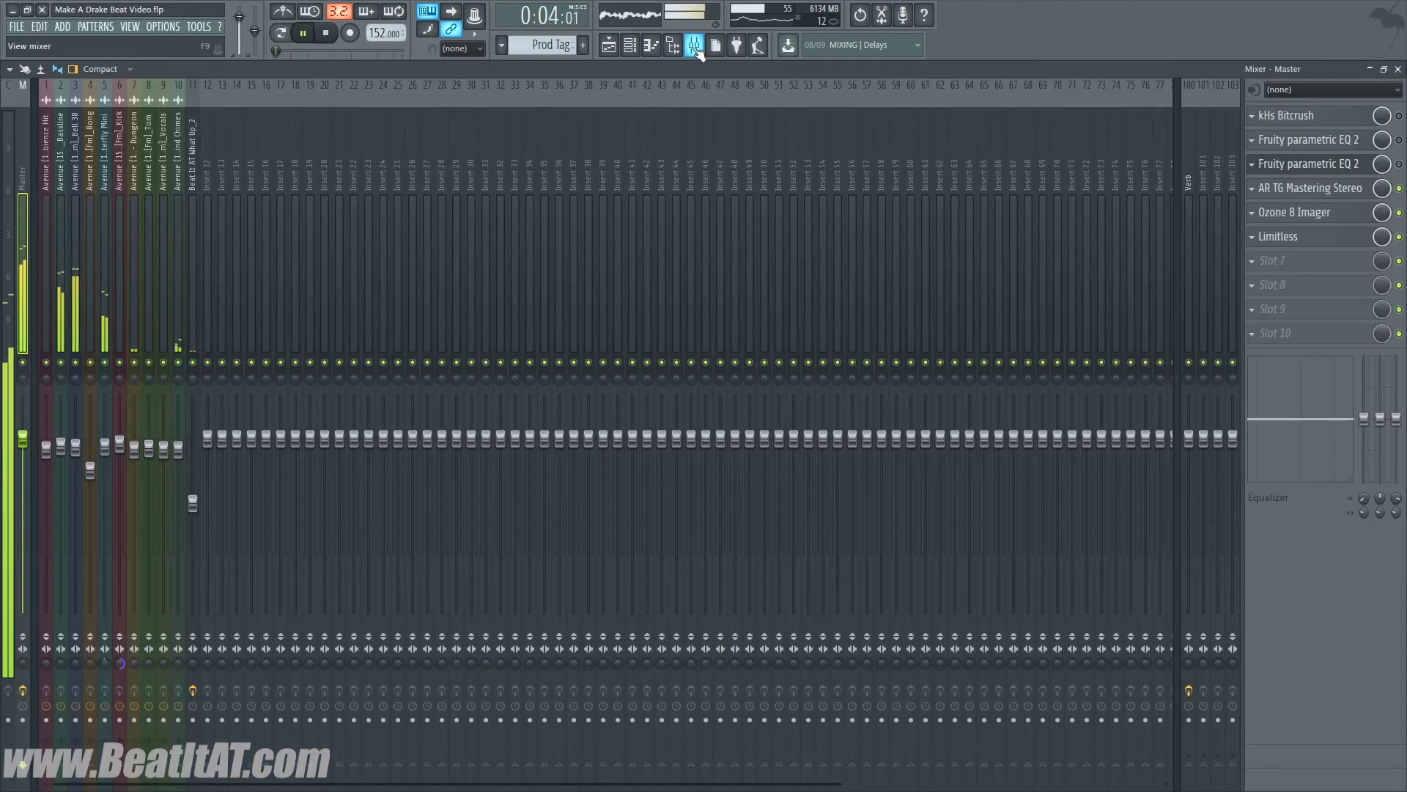
{"action": "left_click", "coordinate": [1384, 71]}
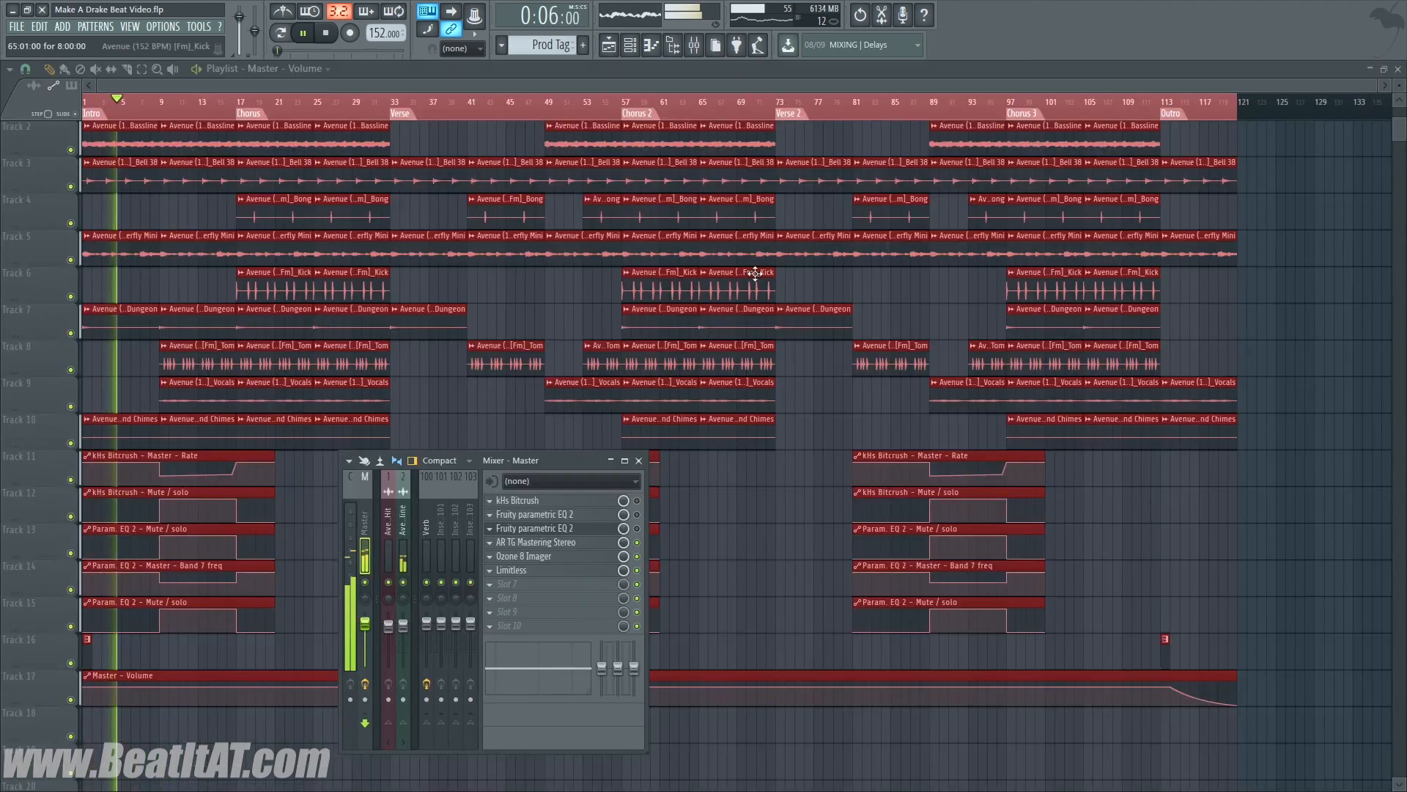
{"action": "left_click_drag", "start_coordinate": [534, 466], "coordinate": [1275, 447]}
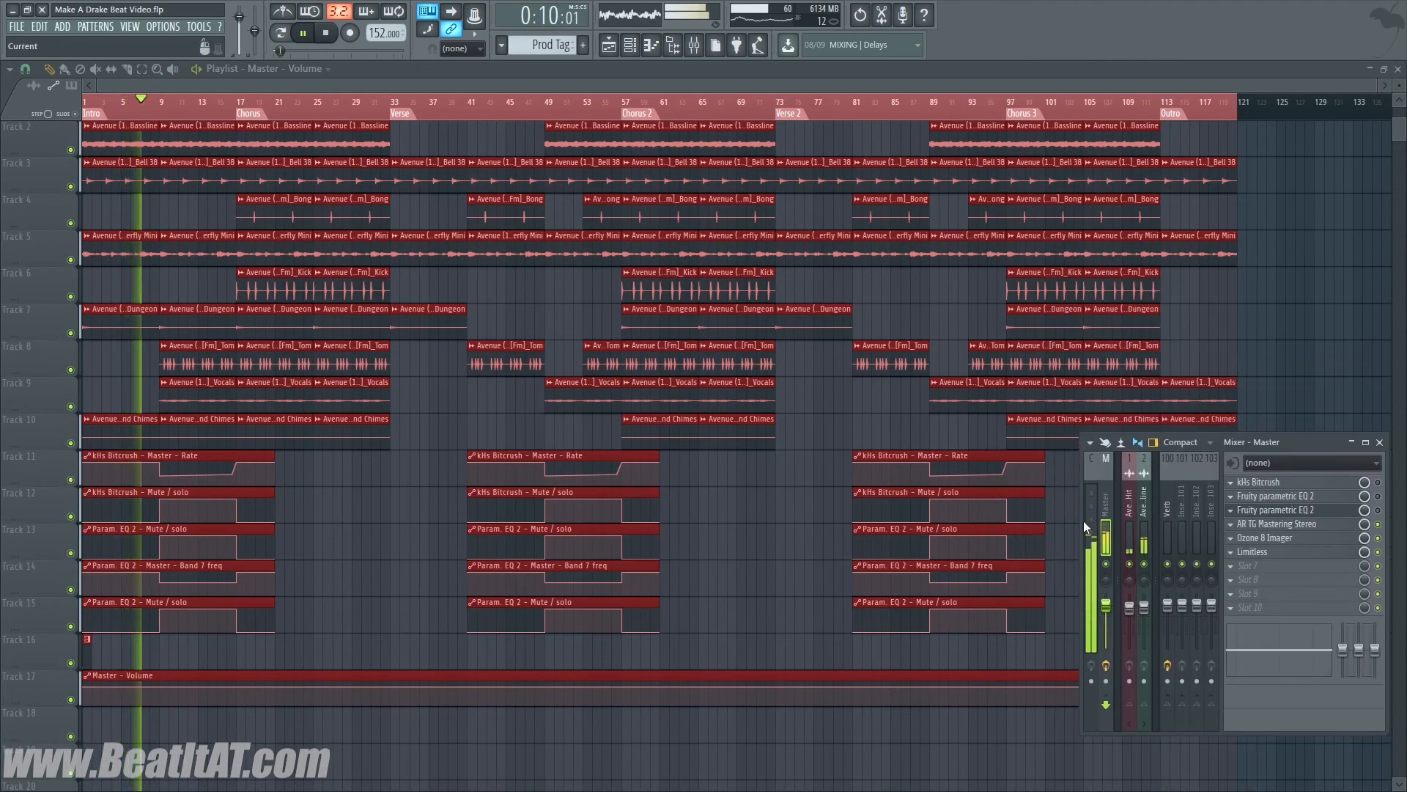
{"action": "left_click_drag", "start_coordinate": [1084, 521], "coordinate": [939, 504]}
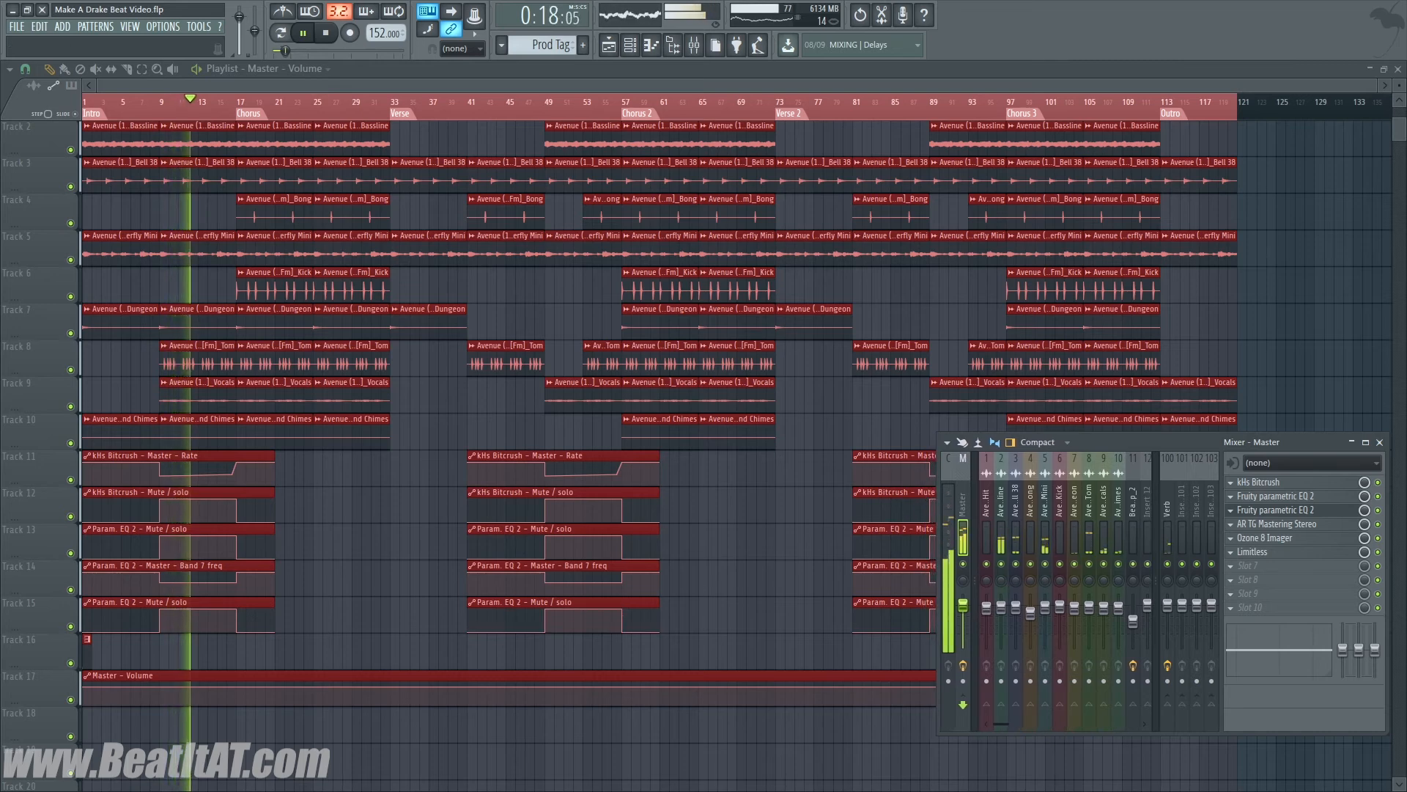